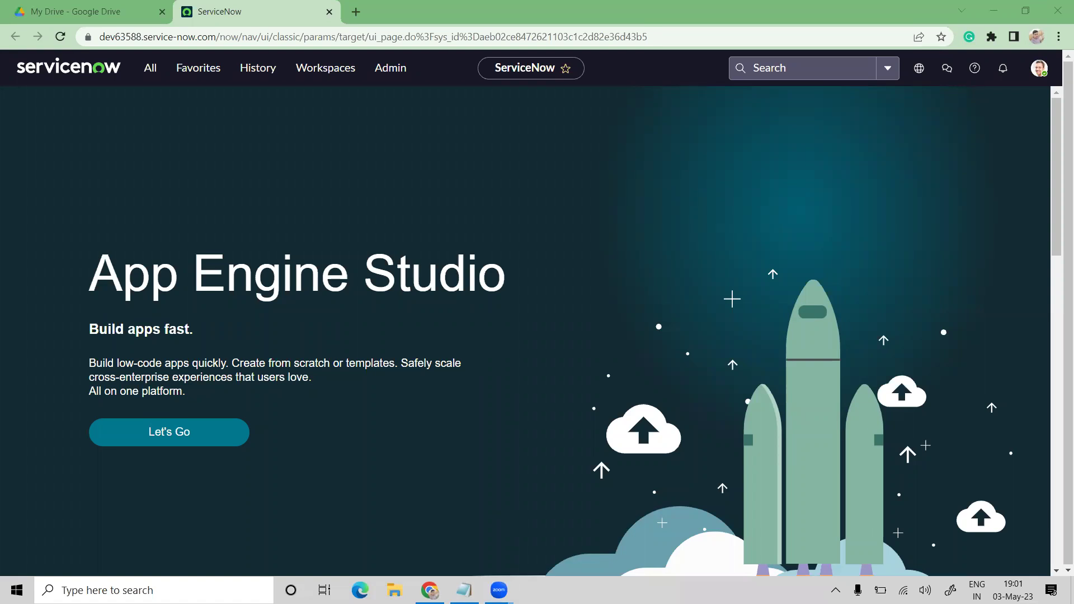
# Switch to the untitled Notepad note and write the heading "Roles and groups", with "Roles:" below it after a blank line
pyautogui.hotkey('alt', 'Tab')
pyautogui.write('Roles an')
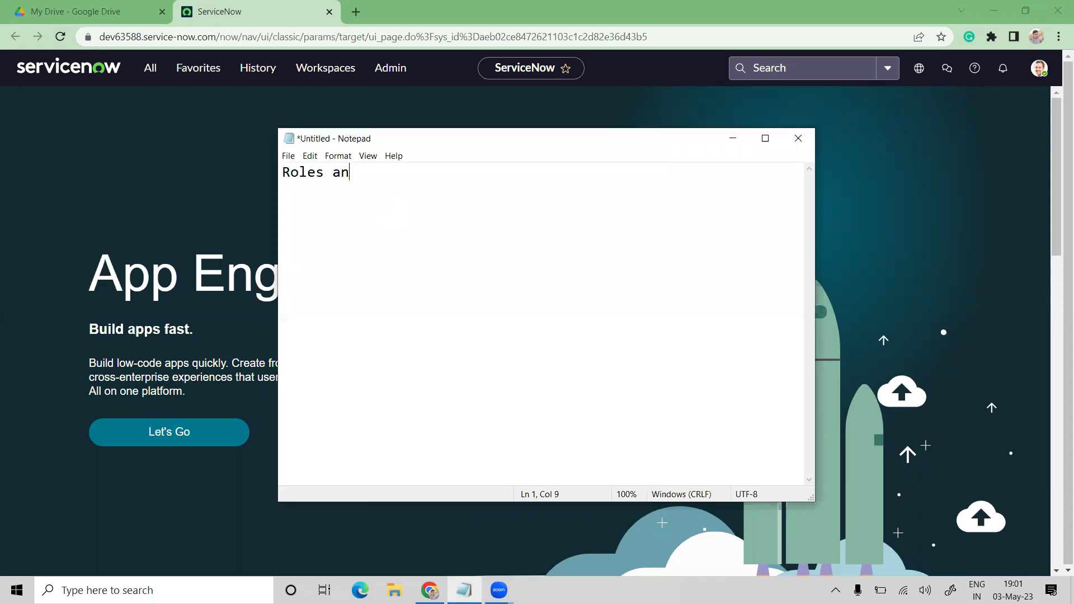
pyautogui.write('d groups')
pyautogui.press('Return')
pyautogui.press('Return')
pyautogui.write('Rles')
pyautogui.press('BackSpace')
pyautogui.press('BackSpace')
pyautogui.press('BackSpace')
pyautogui.write('oles')
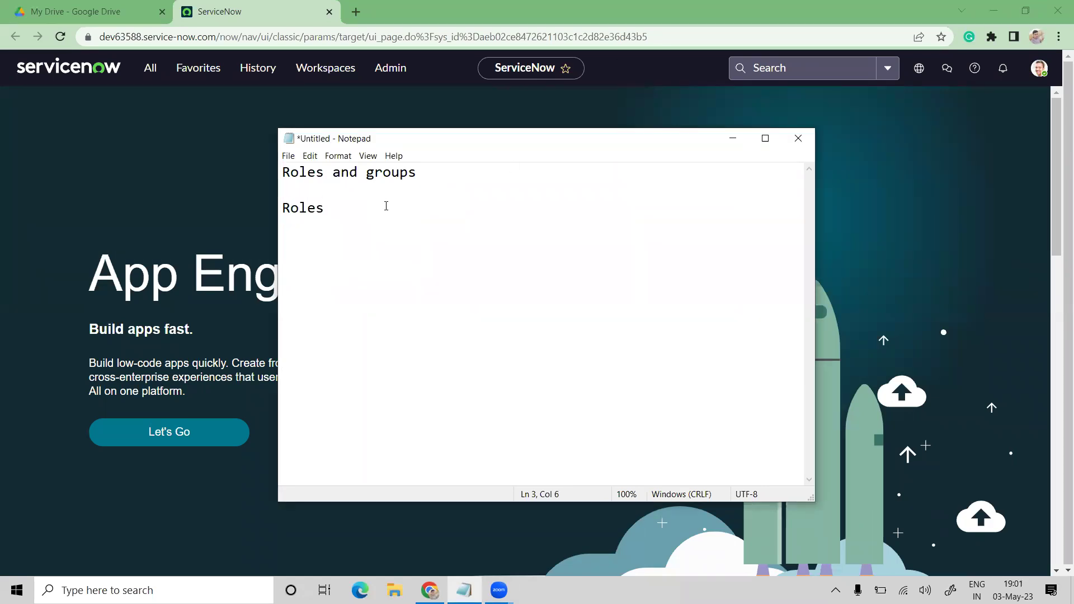
pyautogui.write(':')
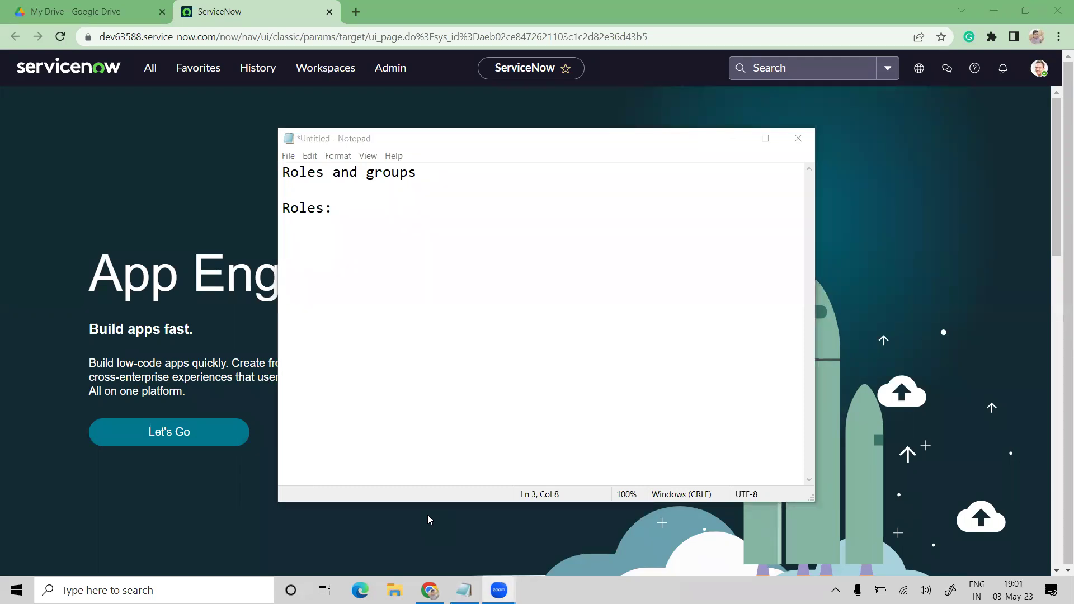
# Add the table name "sys_user_role" beneath the "Roles:" line, leaving one blank line between them
pyautogui.click(356, 207)
pyautogui.click(389, 202)
pyautogui.press('Return')
pyautogui.press('Return')
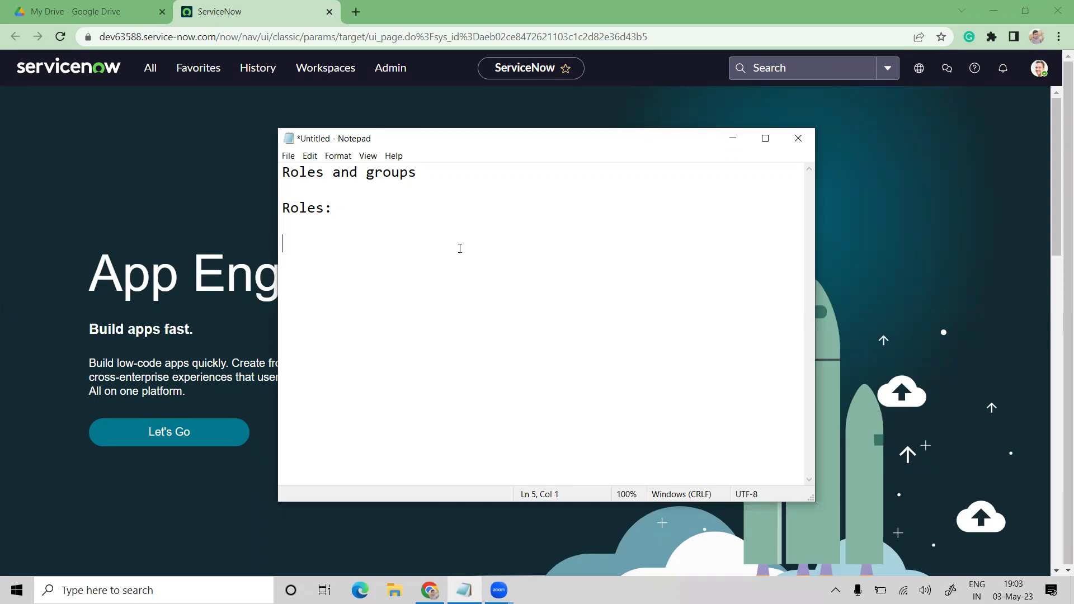
pyautogui.write('sys_user_role')
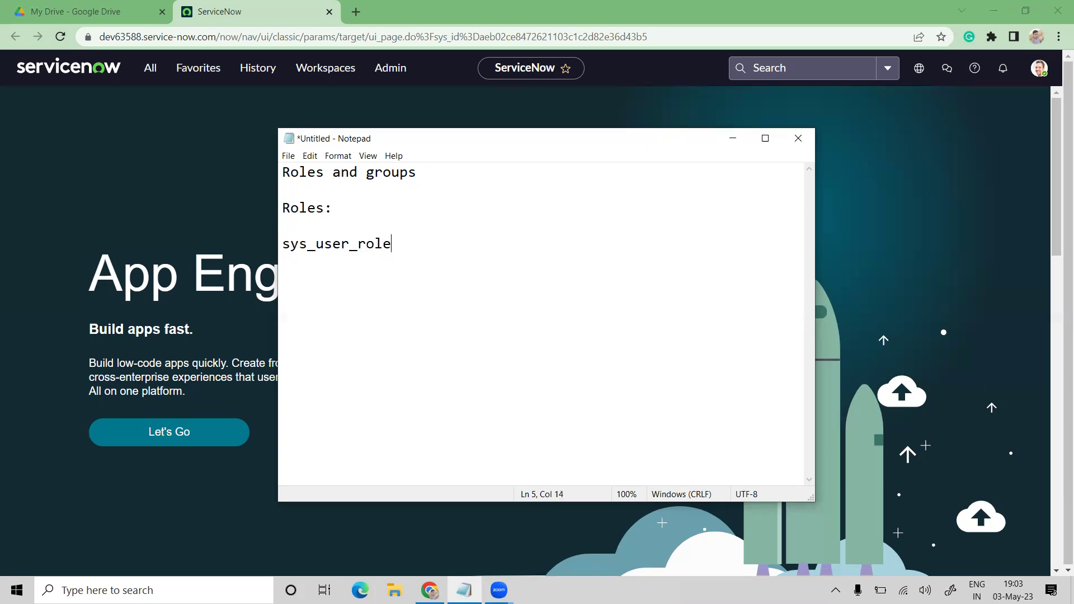
# Add the line "Groups: set of users" below sys_user_role, separated by a blank line
pyautogui.press('Return')
pyautogui.write('Groups')
pyautogui.press('BackSpace')
pyautogui.write(':')
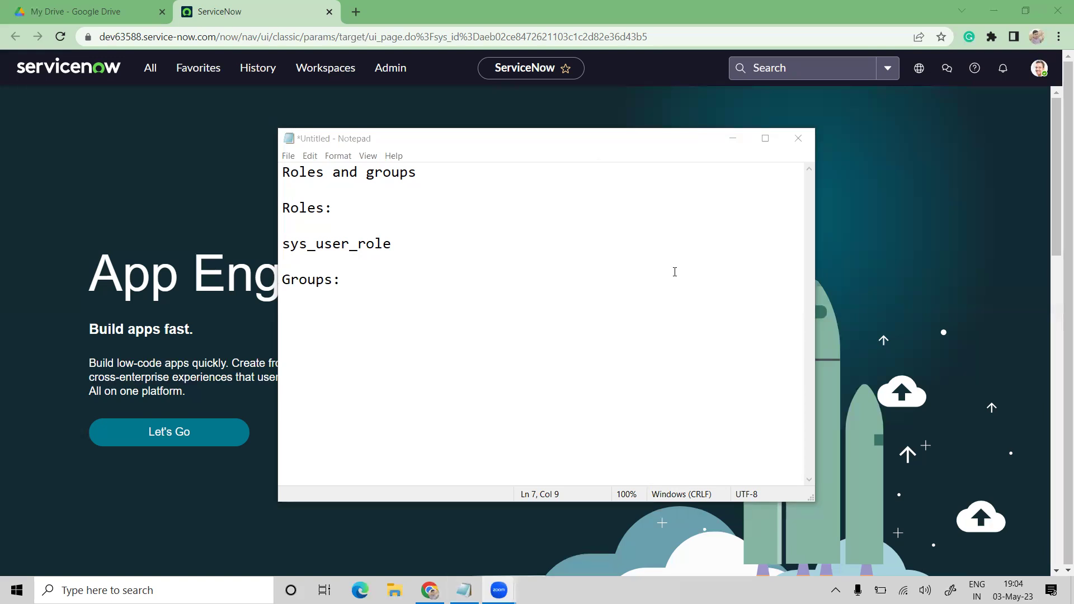
pyautogui.click(439, 272)
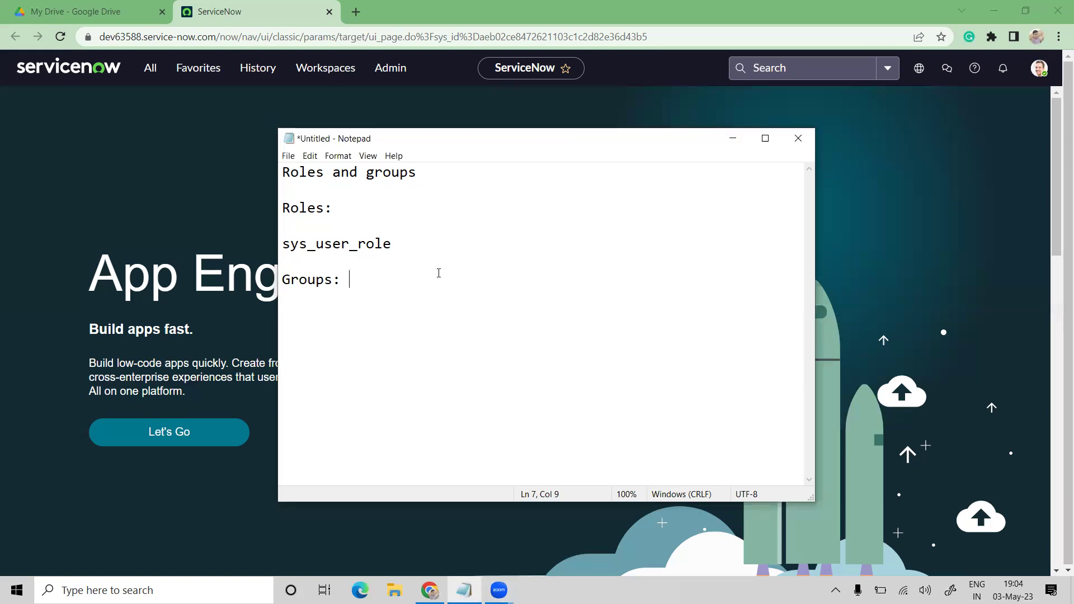
pyautogui.write('set of users')
# Write the table name "sys_user_group" beneath the groups definition, leaving one blank line between them
pyautogui.press('Return')
pyautogui.press('Return')
pyautogui.write('sys_')
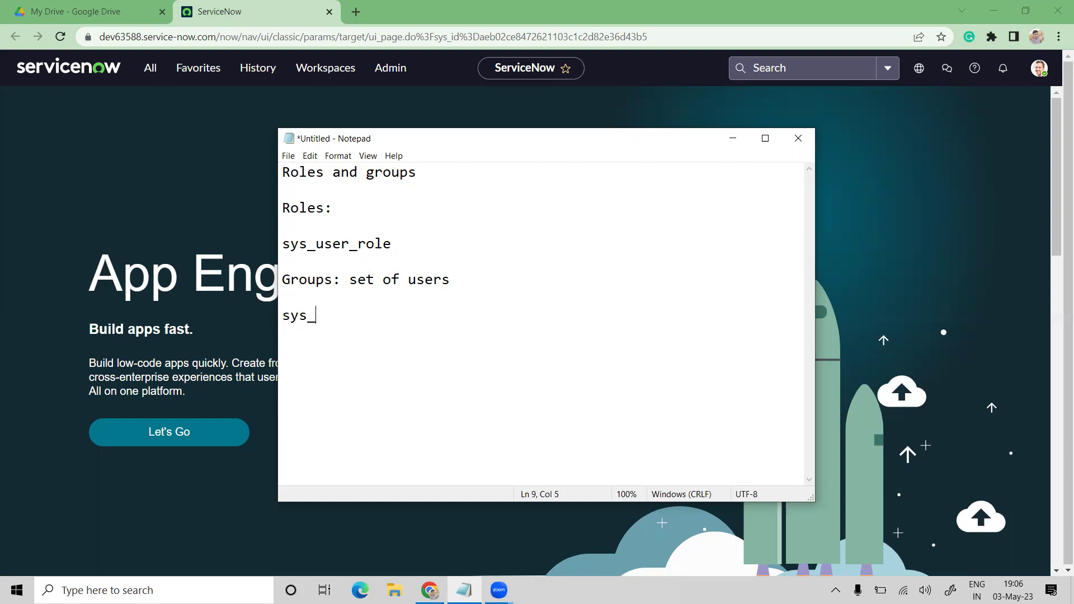
pyautogui.write('user_group')
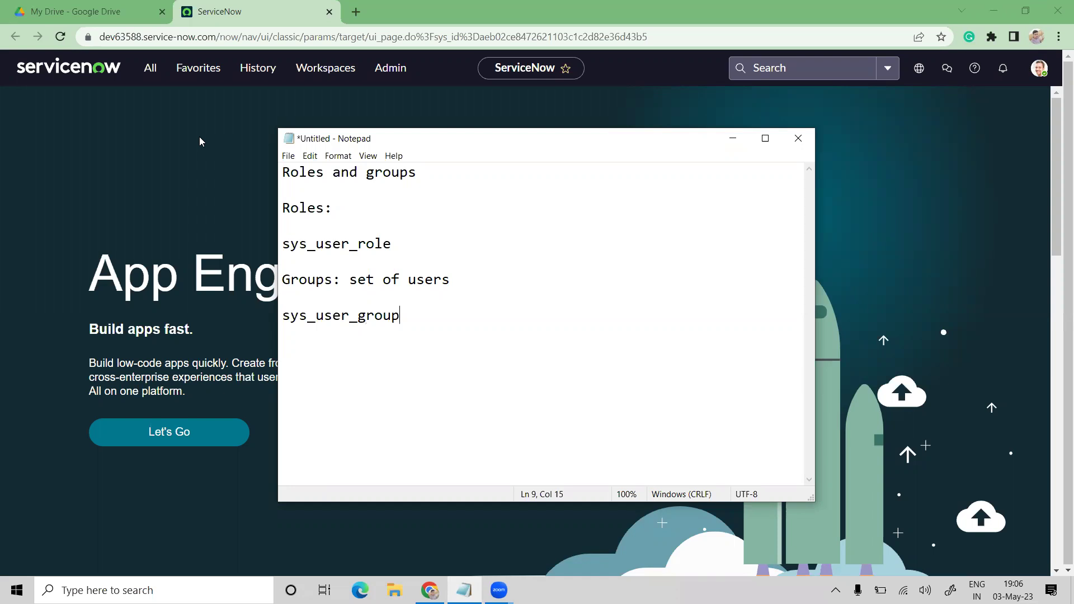
pyautogui.click(363, 225)
pyautogui.moveTo(283, 207); pyautogui.dragTo(371, 209)
pyautogui.click(374, 210)
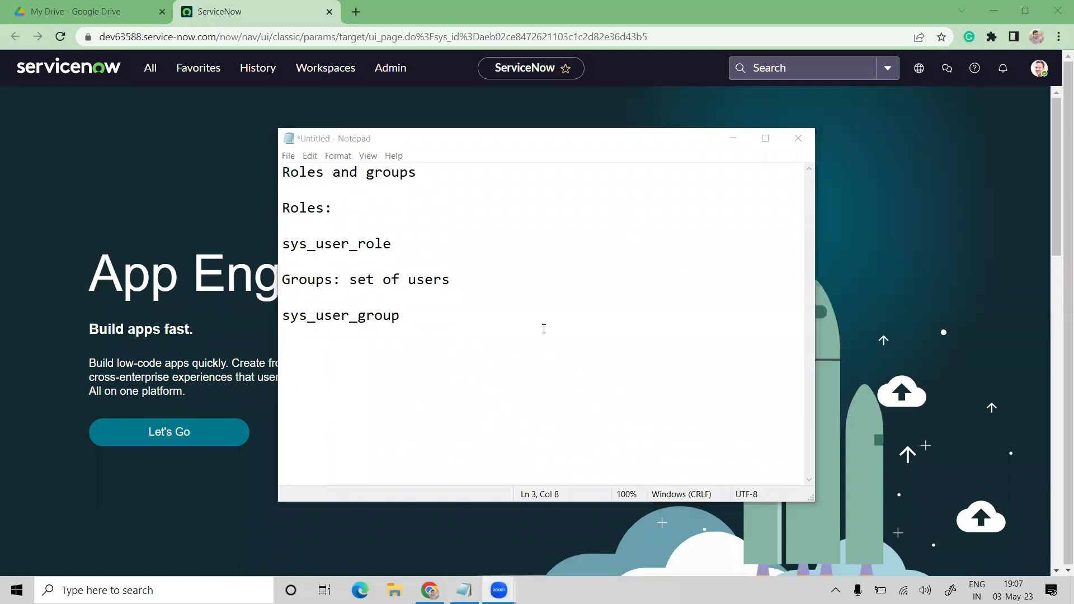
pyautogui.click(496, 392)
pyautogui.click(372, 209)
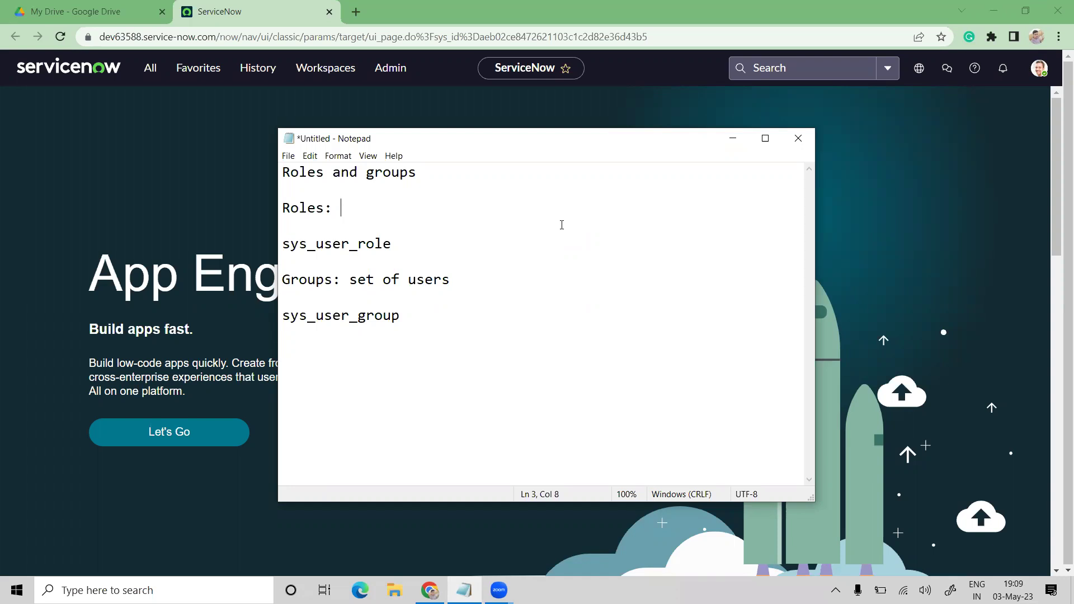
pyautogui.moveTo(283, 244); pyautogui.dragTo(409, 242)
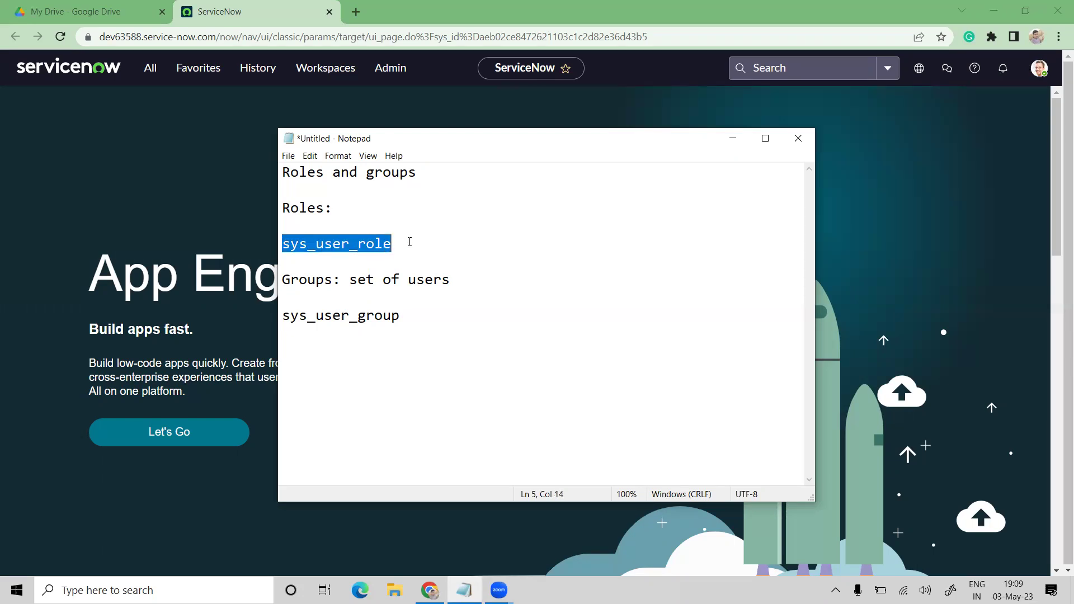
pyautogui.click(410, 248)
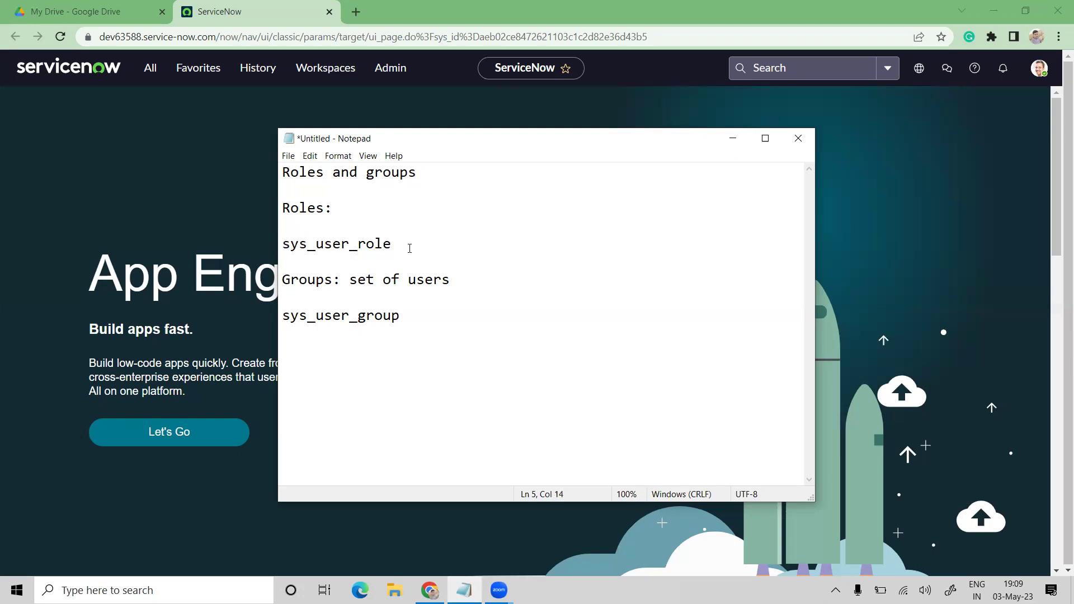
# Minimize the note, filter the ServiceNow navigator for "roles" and open the System Security Roles list in a new browser tab
pyautogui.click(732, 138)
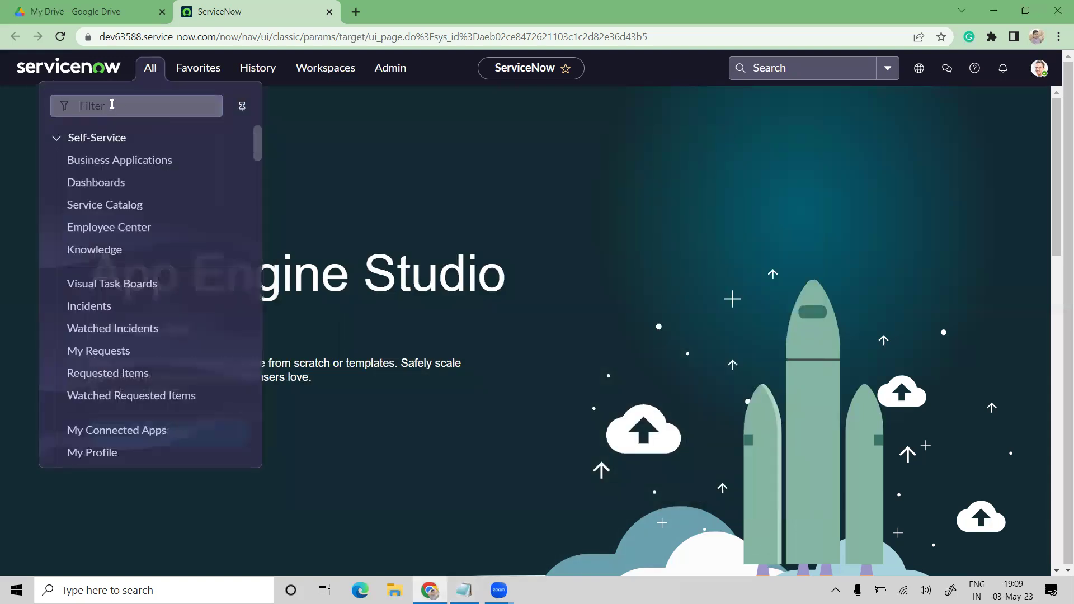
pyautogui.click(112, 104)
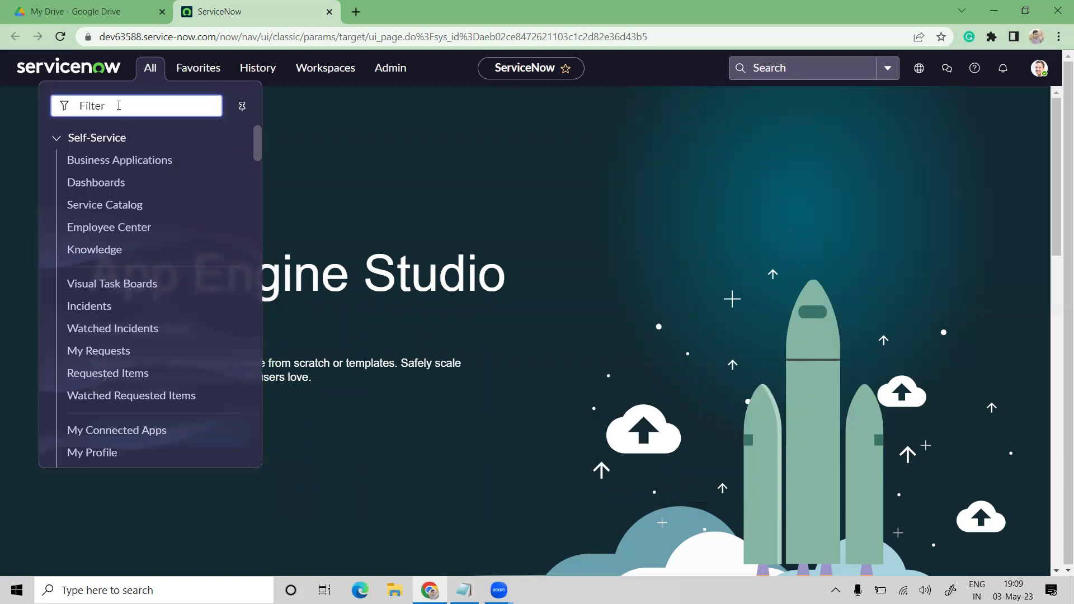
pyautogui.write('roles')
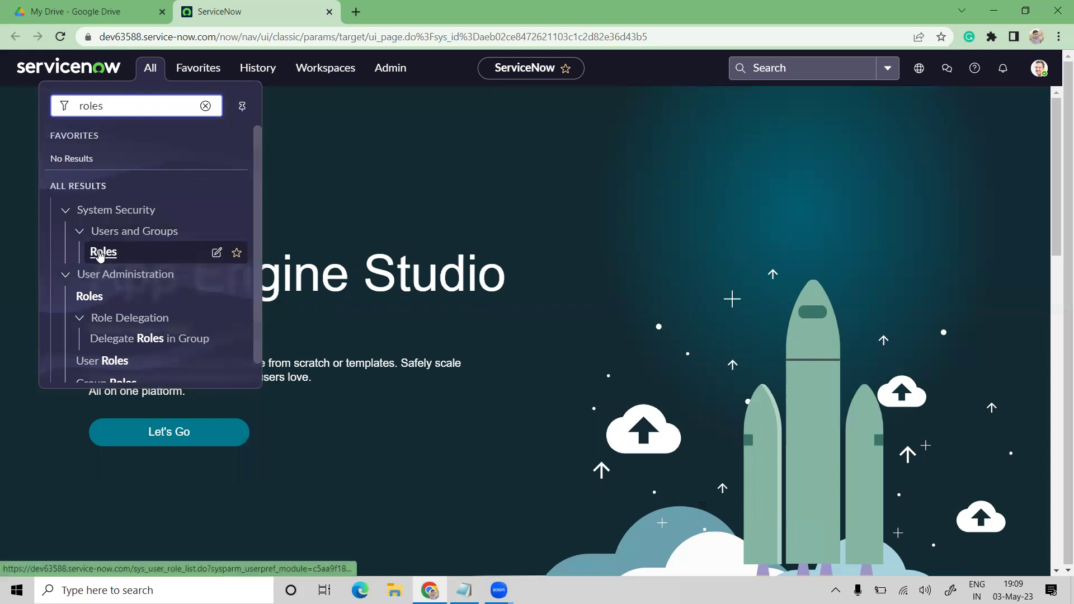
pyautogui.middleClick(100, 255)
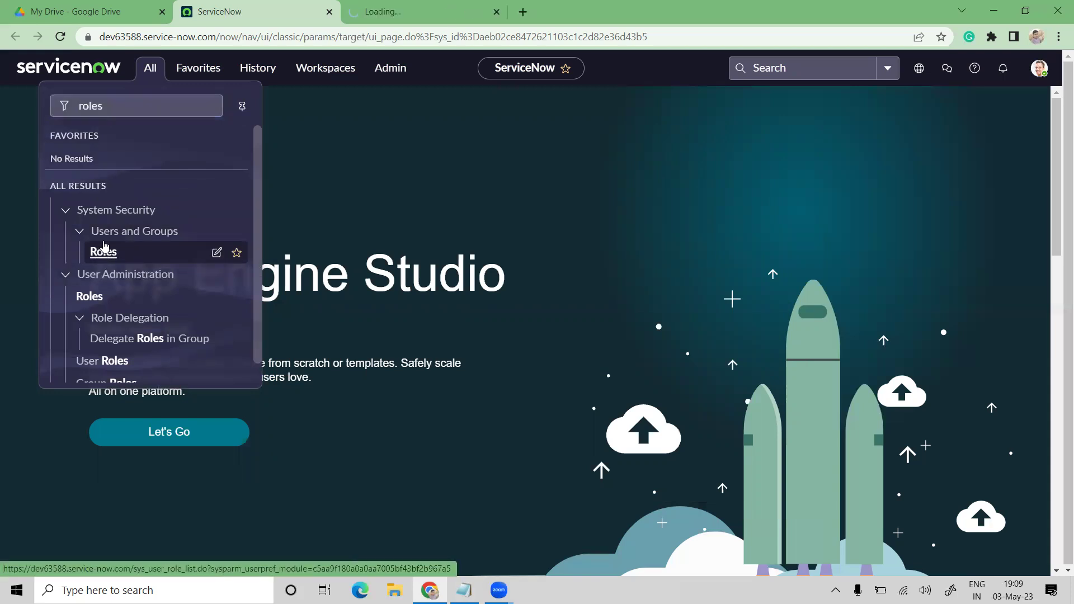
pyautogui.scroll(-1, 110, 236)
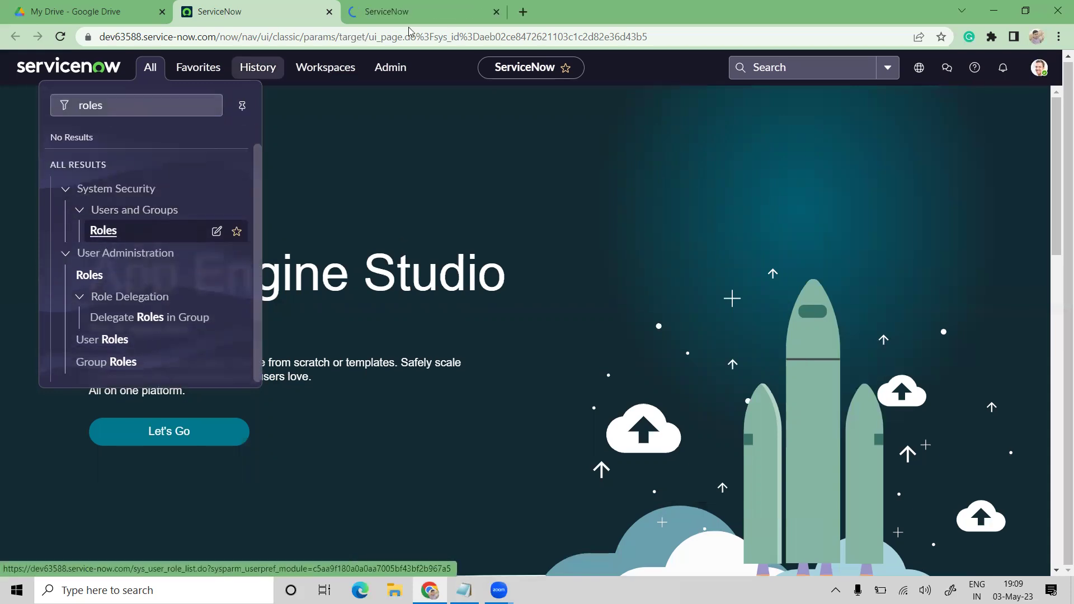
pyautogui.click(388, 6)
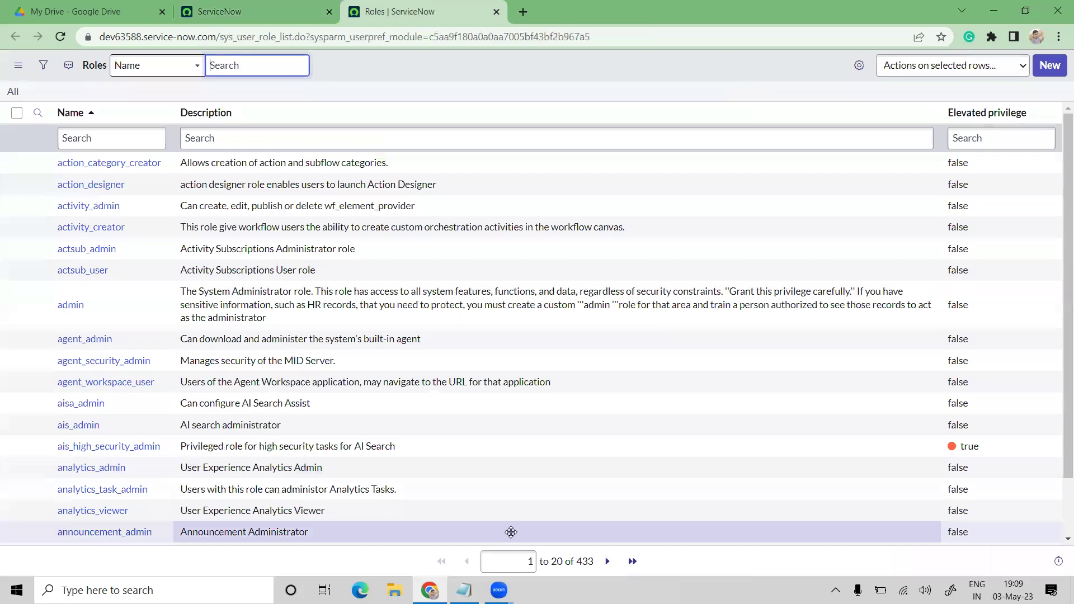
# Start a new role record from the Roles list and enter "Test role" as its name
pyautogui.doubleClick(584, 562)
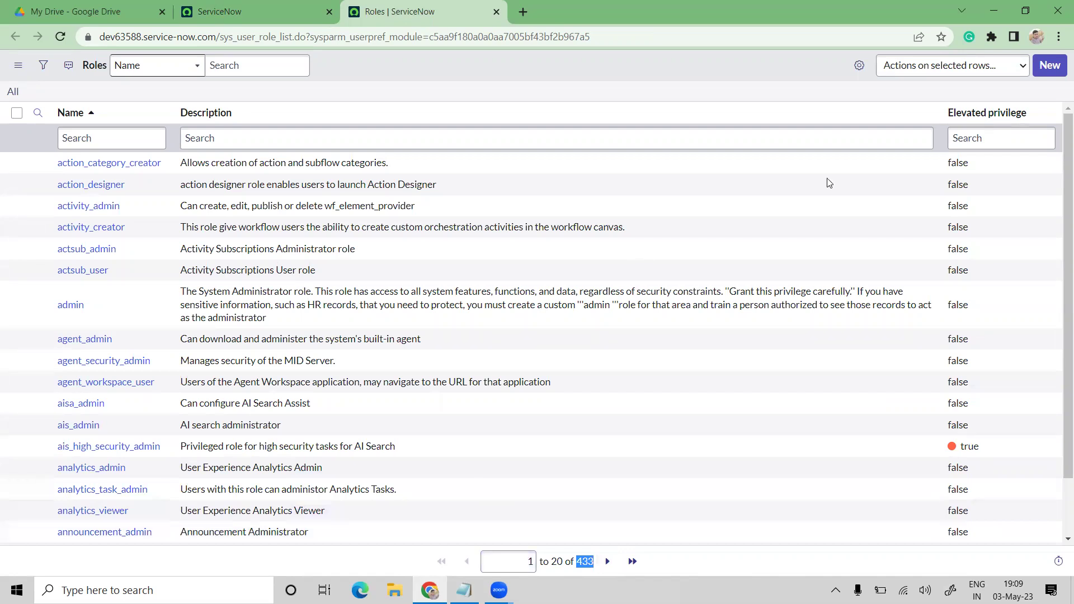
pyautogui.click(676, 142)
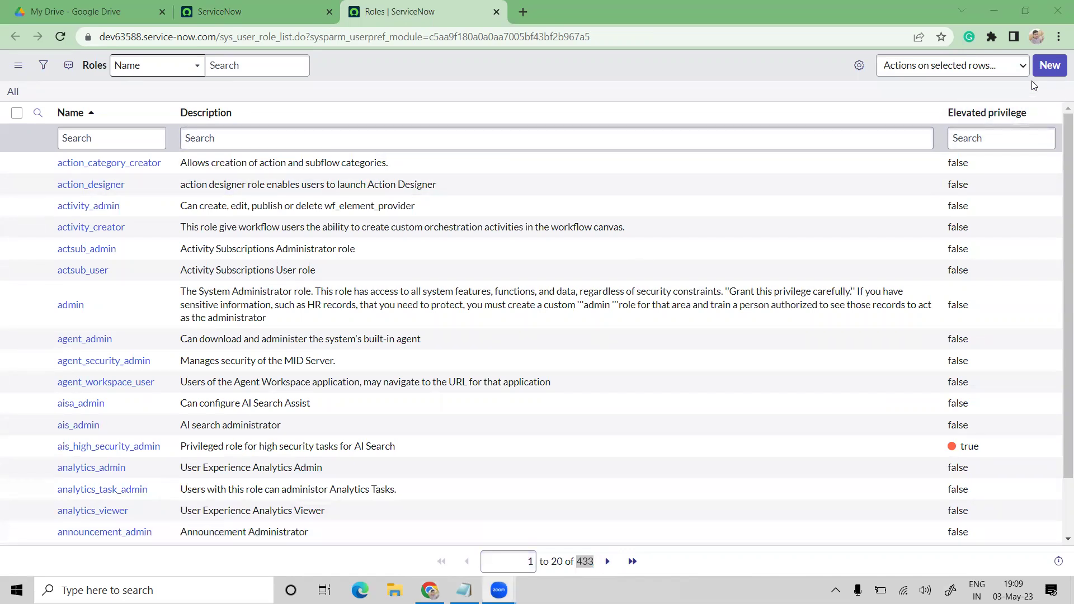
pyautogui.click(1050, 66)
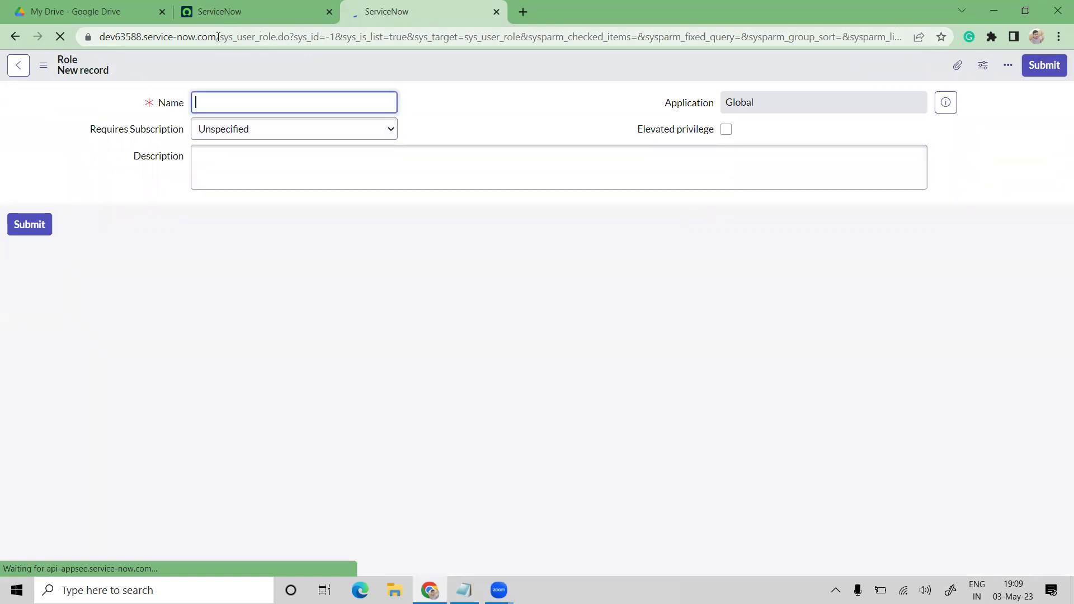
pyautogui.moveTo(220, 37); pyautogui.dragTo(253, 37)
pyautogui.moveTo(325, 39); pyautogui.dragTo(313, 38)
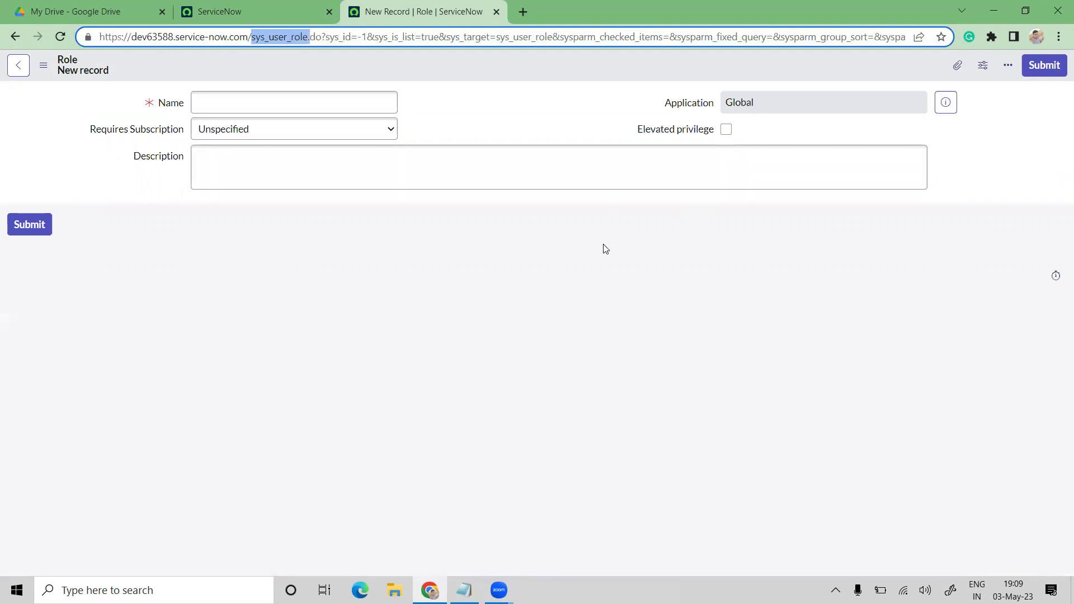
pyautogui.click(503, 165)
pyautogui.click(313, 103)
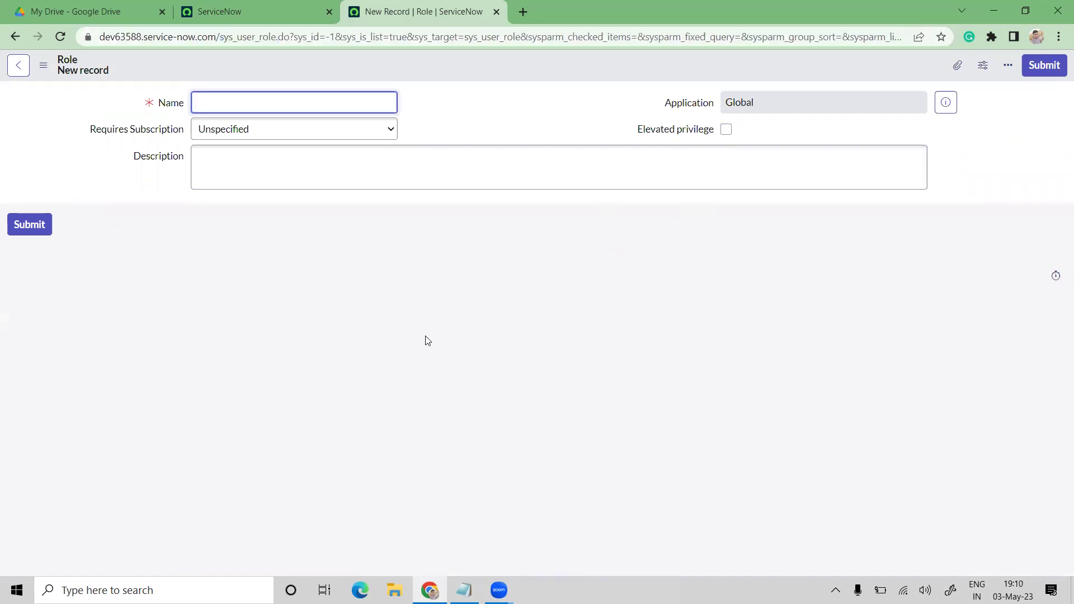
pyautogui.write('Test role')
# Keep Requires Subscription at Unspecified and enter "Testing purpose" as the role's description
pyautogui.click(120, 134)
pyautogui.moveTo(84, 130); pyautogui.dragTo(192, 128)
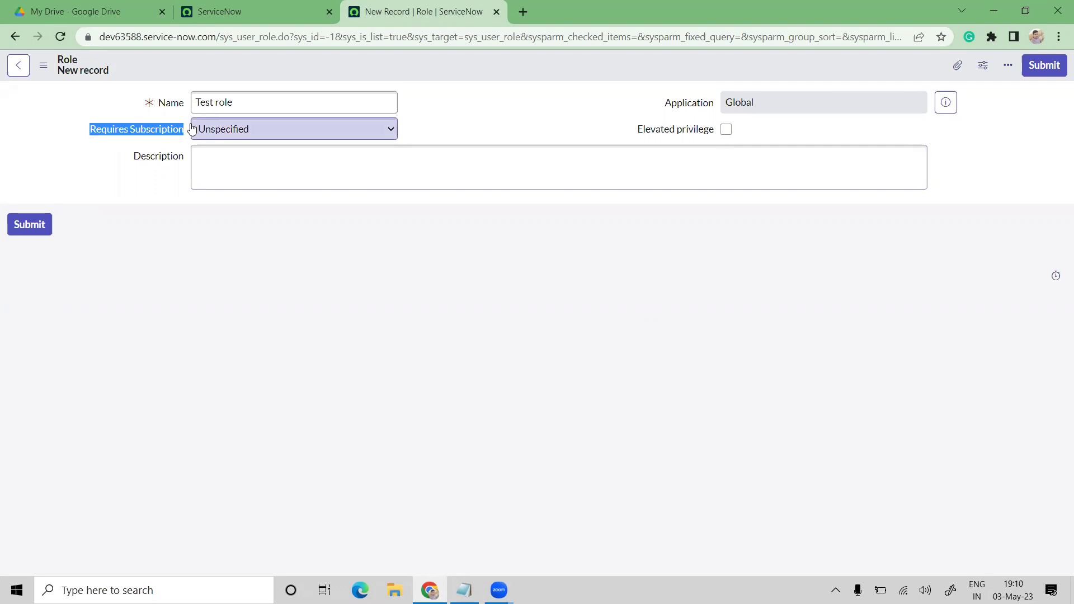
pyautogui.click(316, 312)
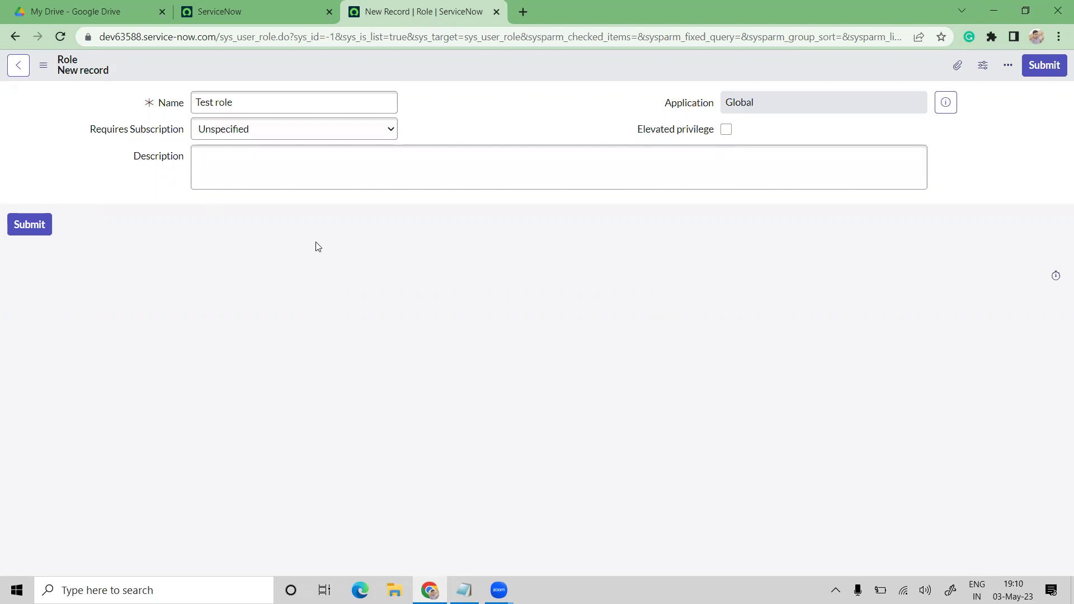
pyautogui.click(302, 139)
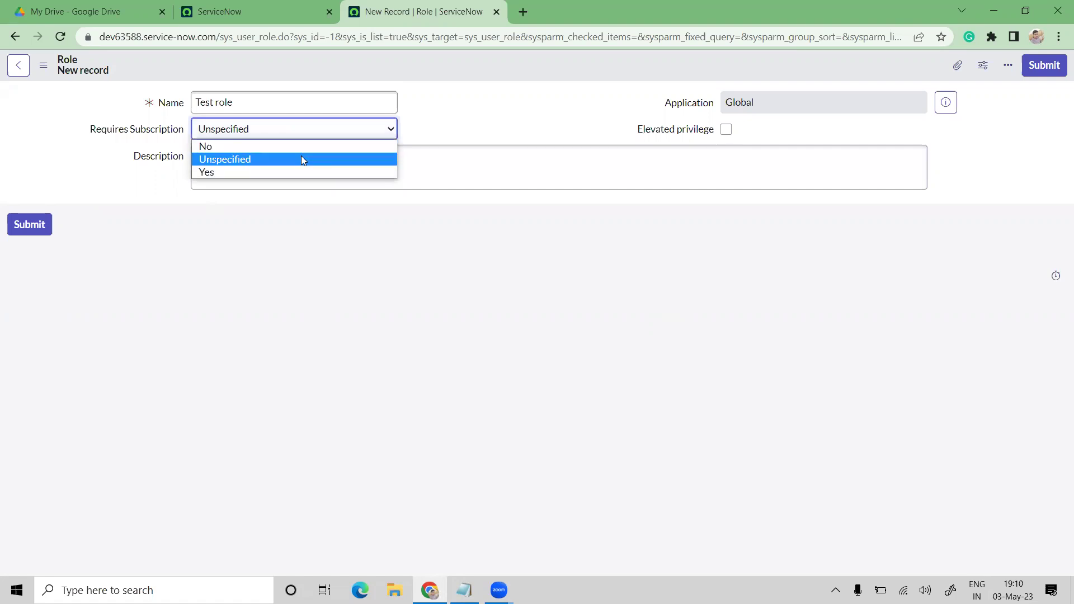
pyautogui.click(301, 157)
pyautogui.click(300, 151)
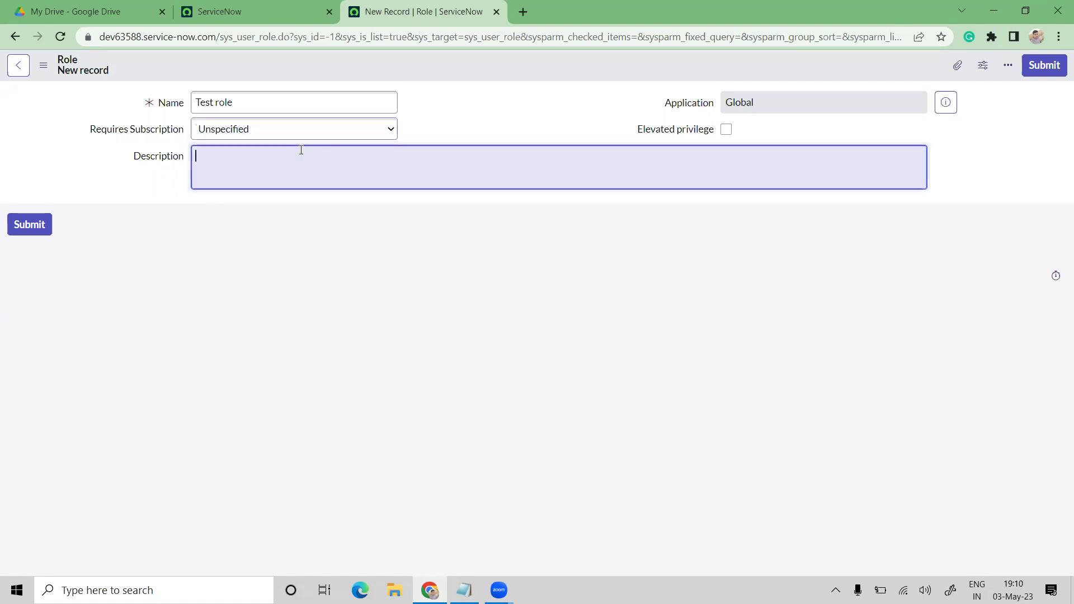
pyautogui.doubleClick(189, 158)
pyautogui.click(244, 174)
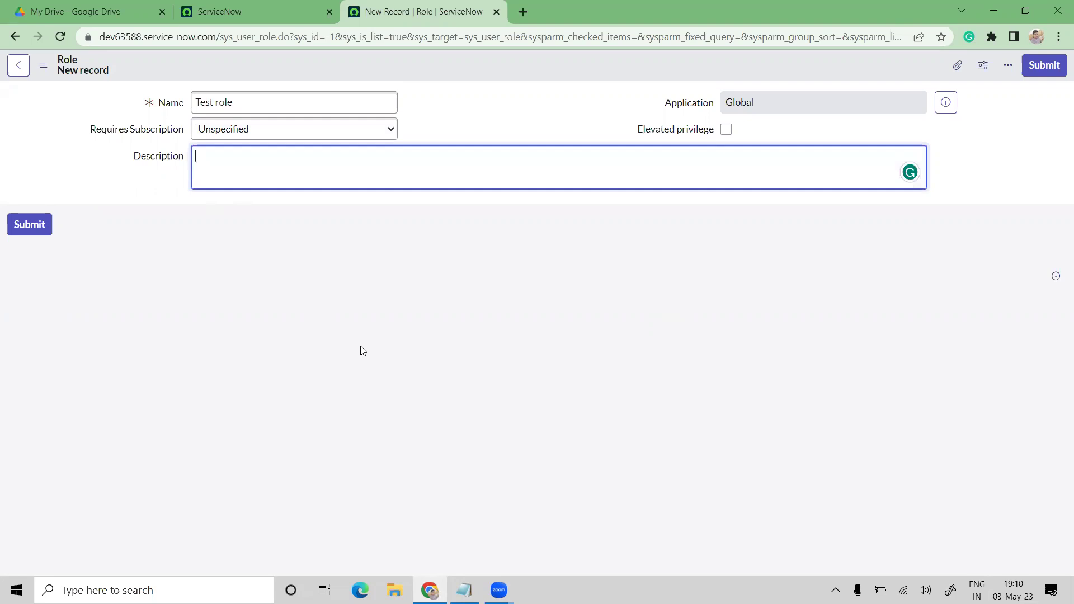
pyautogui.write('Testing purpose')
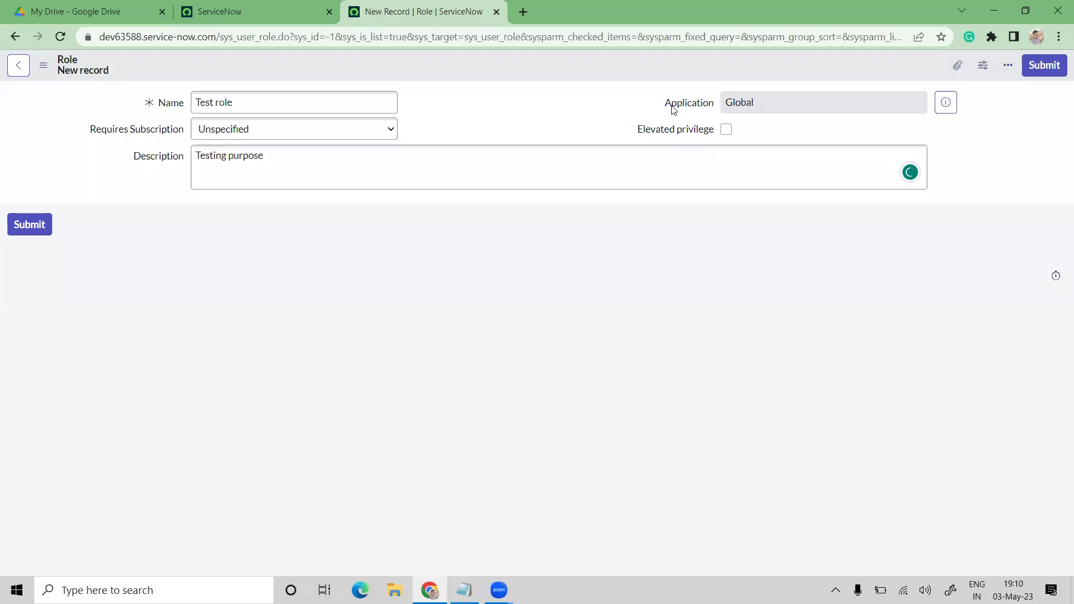
pyautogui.moveTo(649, 104); pyautogui.dragTo(717, 104)
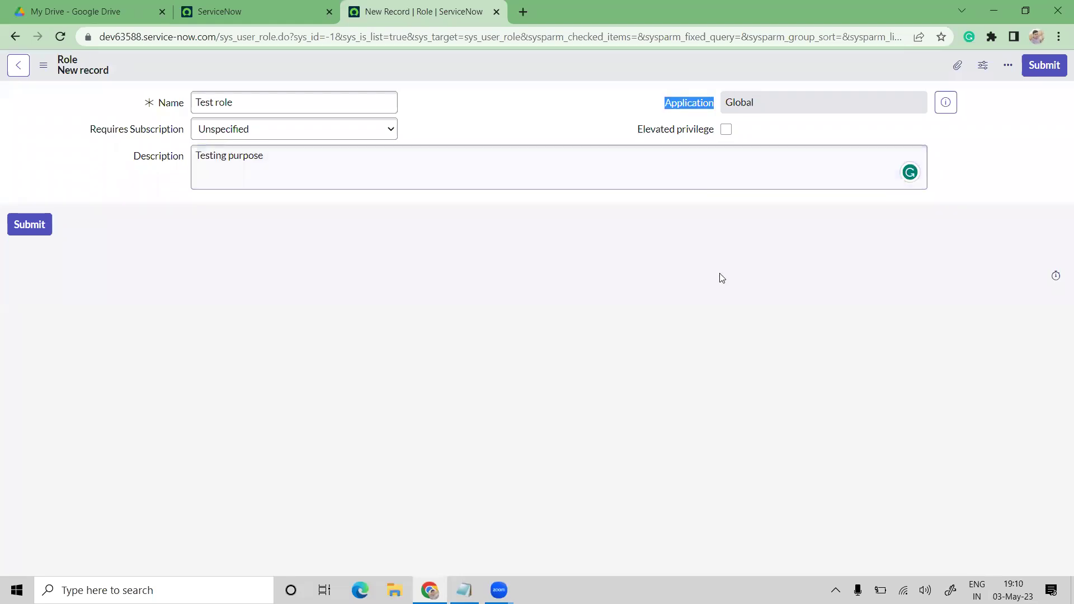
pyautogui.click(721, 296)
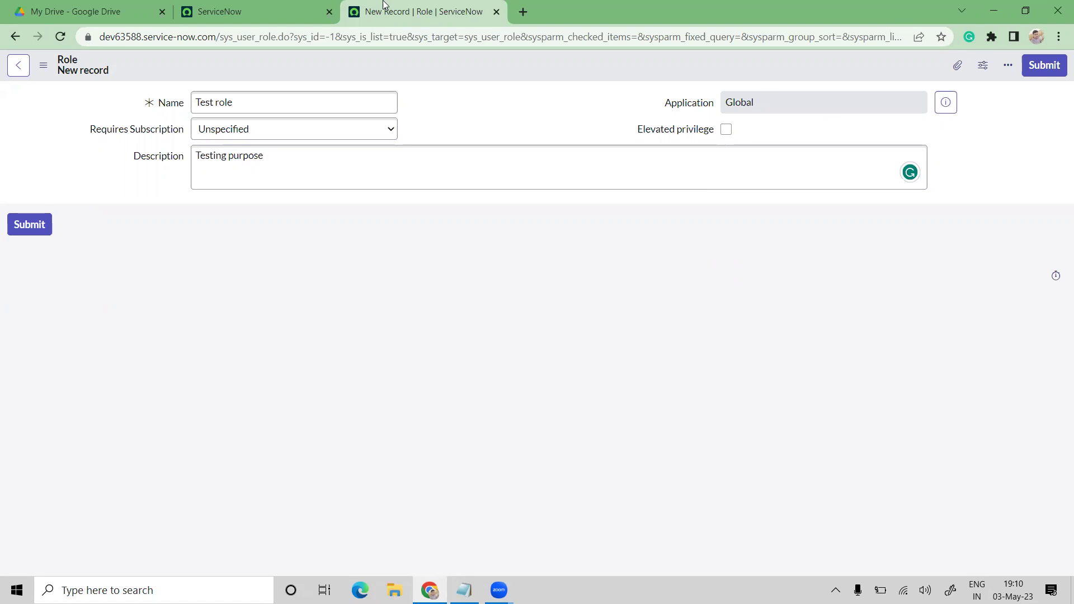
pyautogui.click(249, 8)
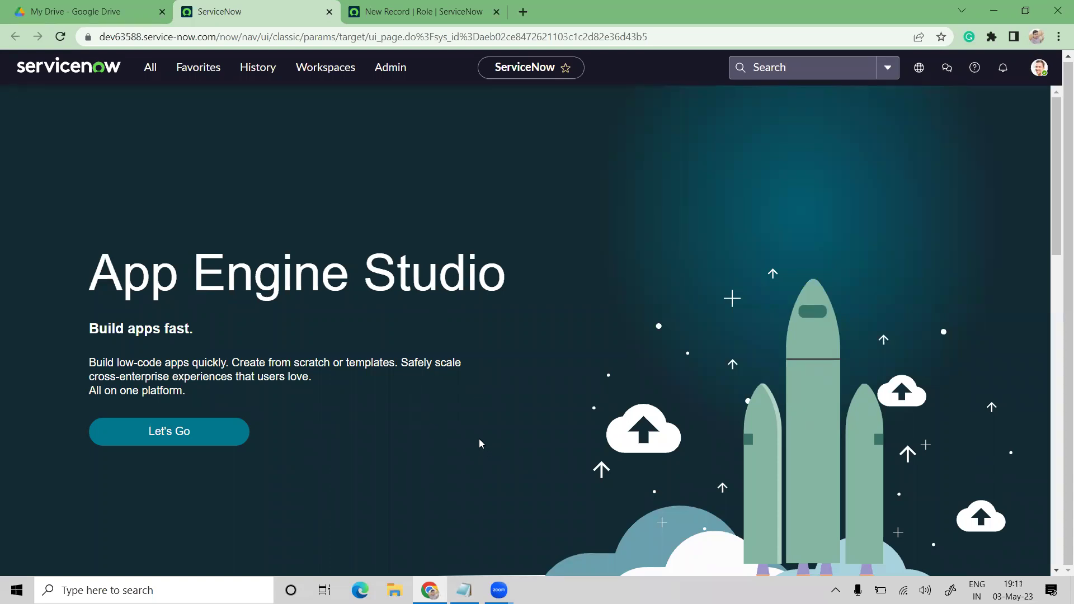
pyautogui.click(420, 11)
pyautogui.moveTo(648, 106); pyautogui.dragTo(789, 102)
pyautogui.doubleClick(788, 102)
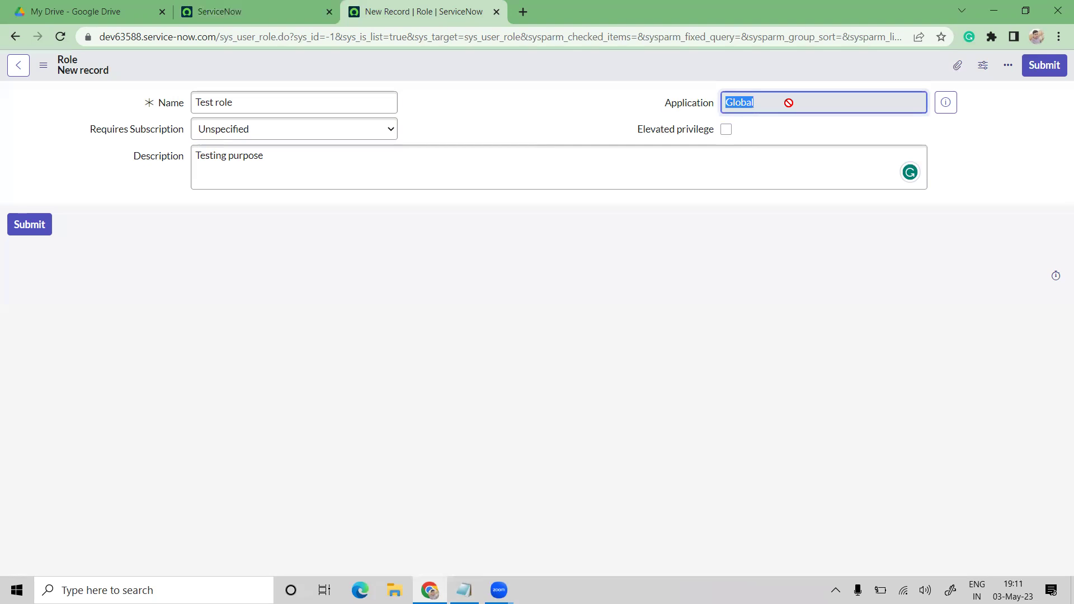
pyautogui.click(786, 133)
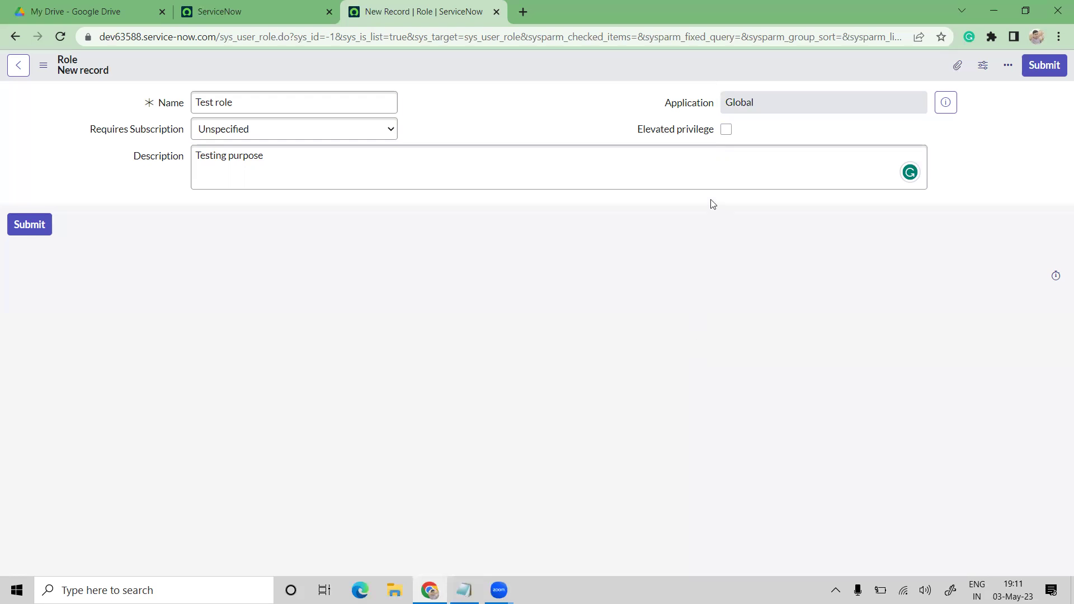
# Tick the Elevated privilege option on the new role form and clear it again
pyautogui.moveTo(636, 129); pyautogui.dragTo(753, 129)
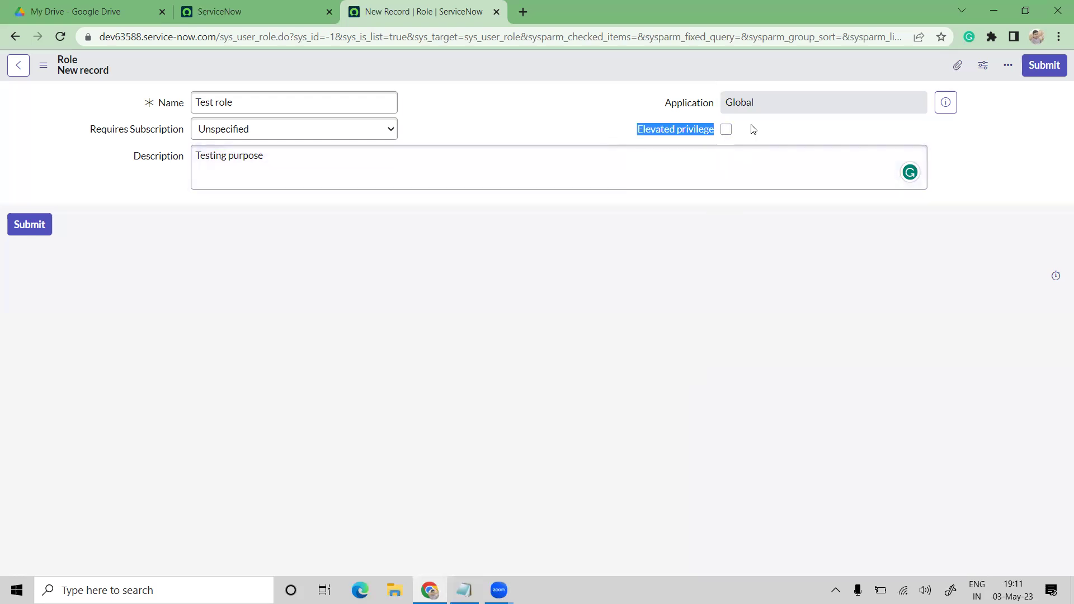
pyautogui.click(742, 307)
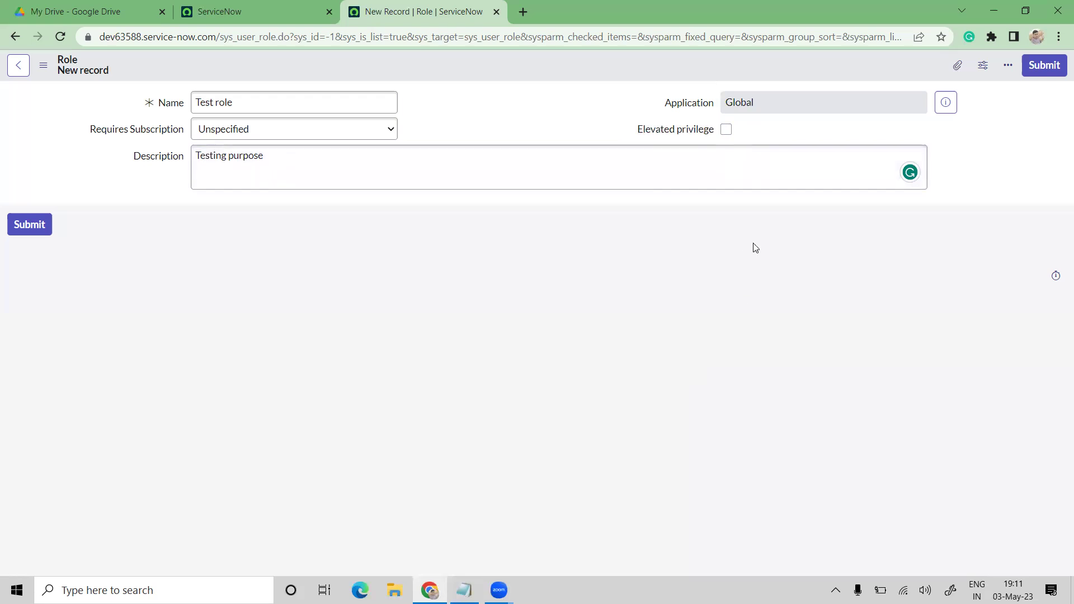
pyautogui.click(727, 130)
pyautogui.click(727, 129)
# Examine the available security_admin role in the administrator's Elevate role dialog and close it without elevating
pyautogui.click(270, 10)
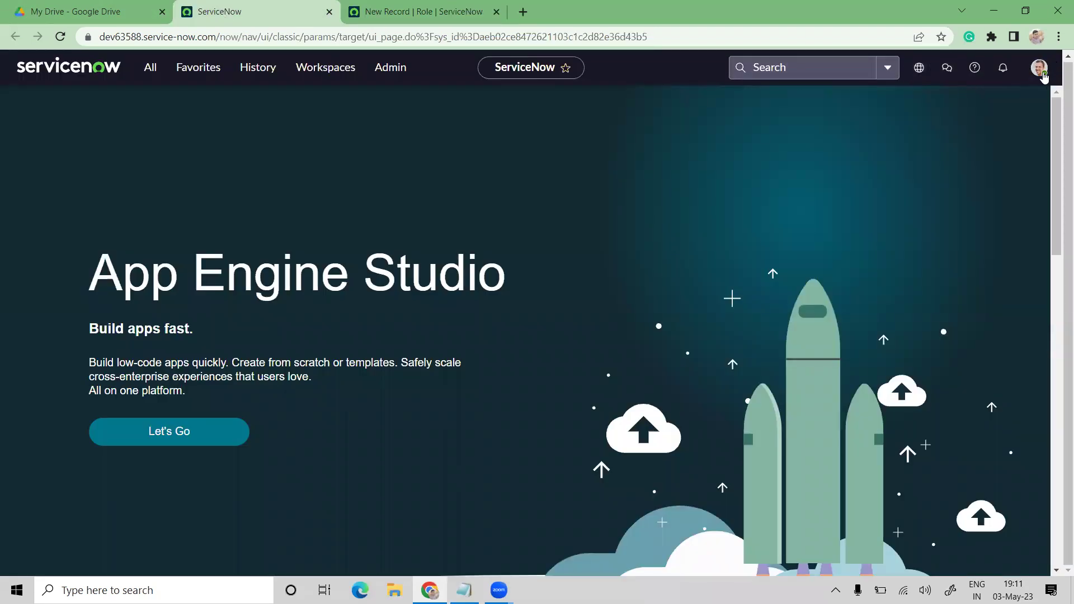
pyautogui.click(1040, 69)
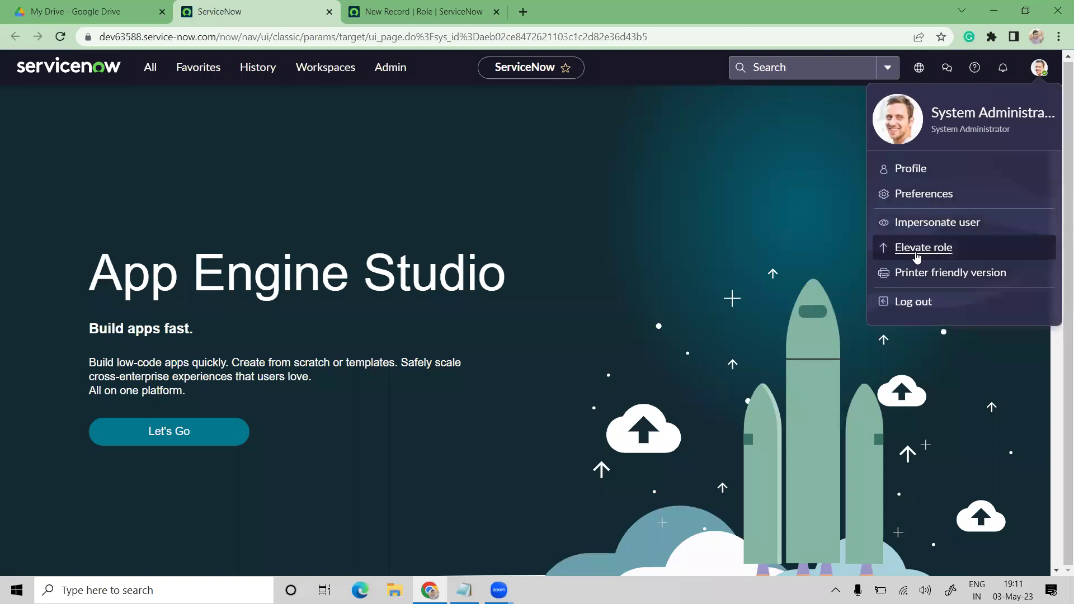
pyautogui.click(924, 253)
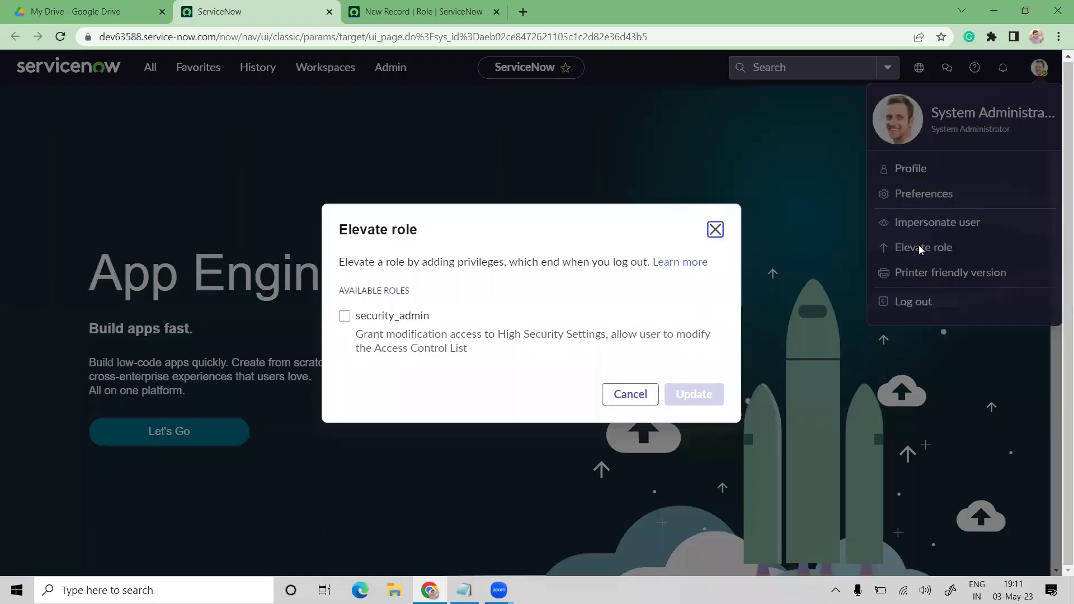
pyautogui.moveTo(446, 317); pyautogui.dragTo(352, 320)
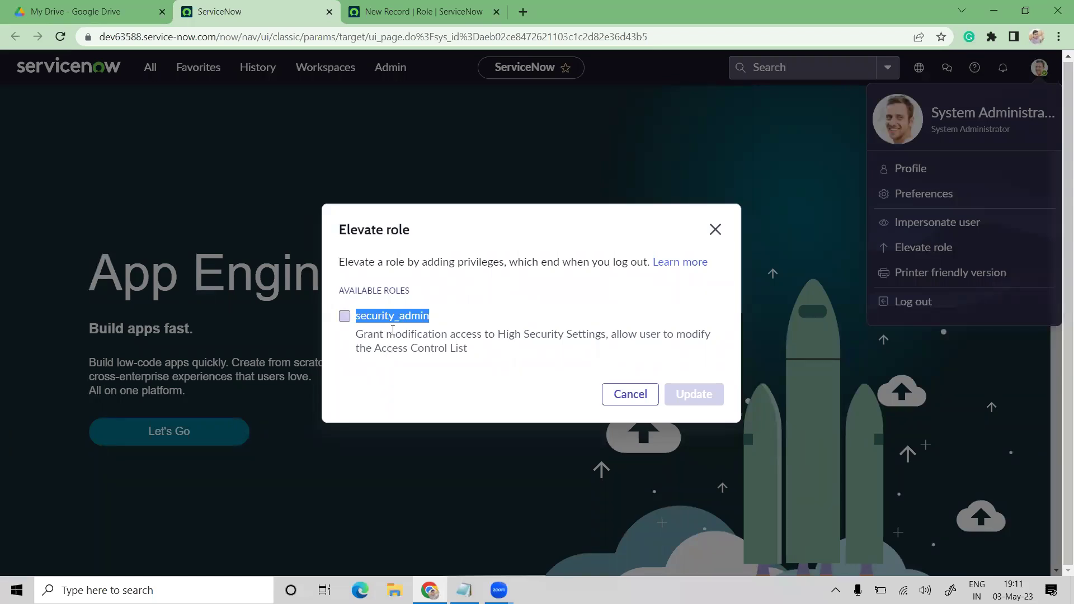
pyautogui.click(495, 306)
pyautogui.moveTo(460, 320); pyautogui.dragTo(344, 317)
pyautogui.click(422, 405)
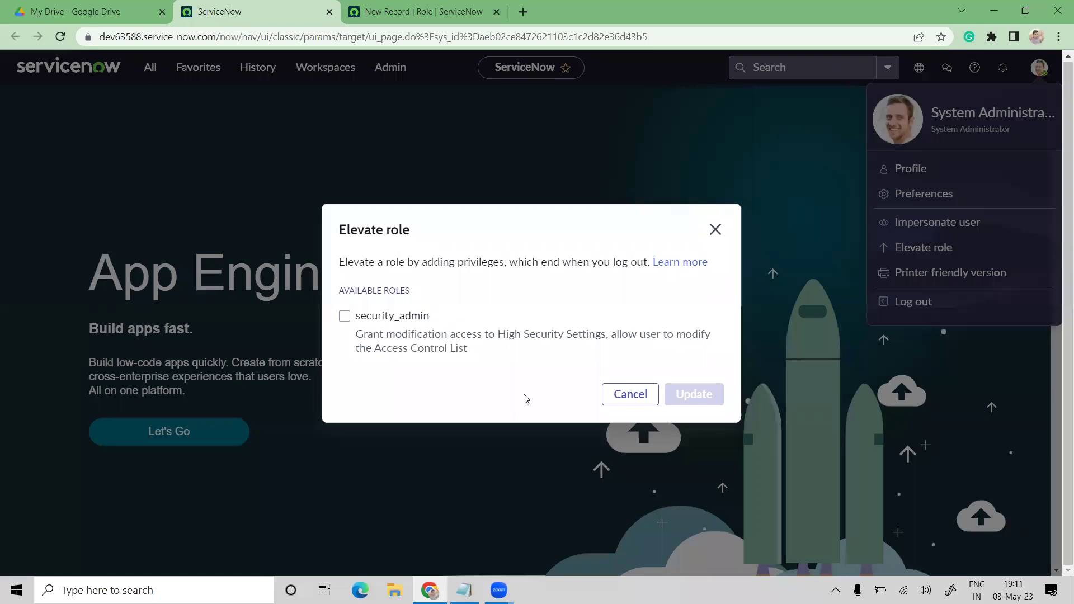
pyautogui.click(629, 394)
# Return to the "Test role" form and save the record without leaving it
pyautogui.click(442, 11)
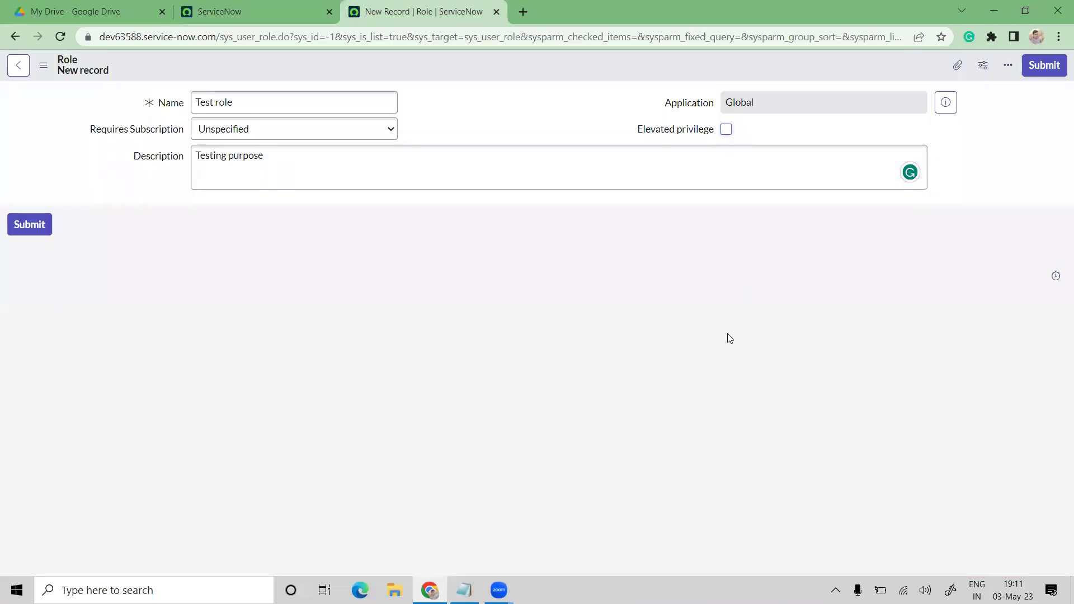
pyautogui.rightClick(551, 63)
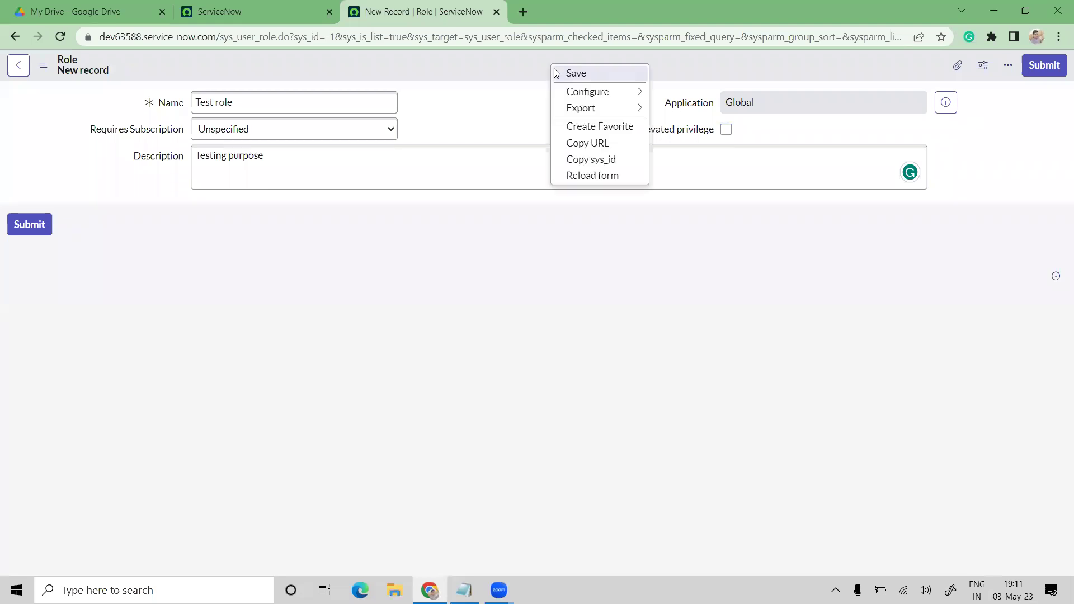
pyautogui.click(566, 74)
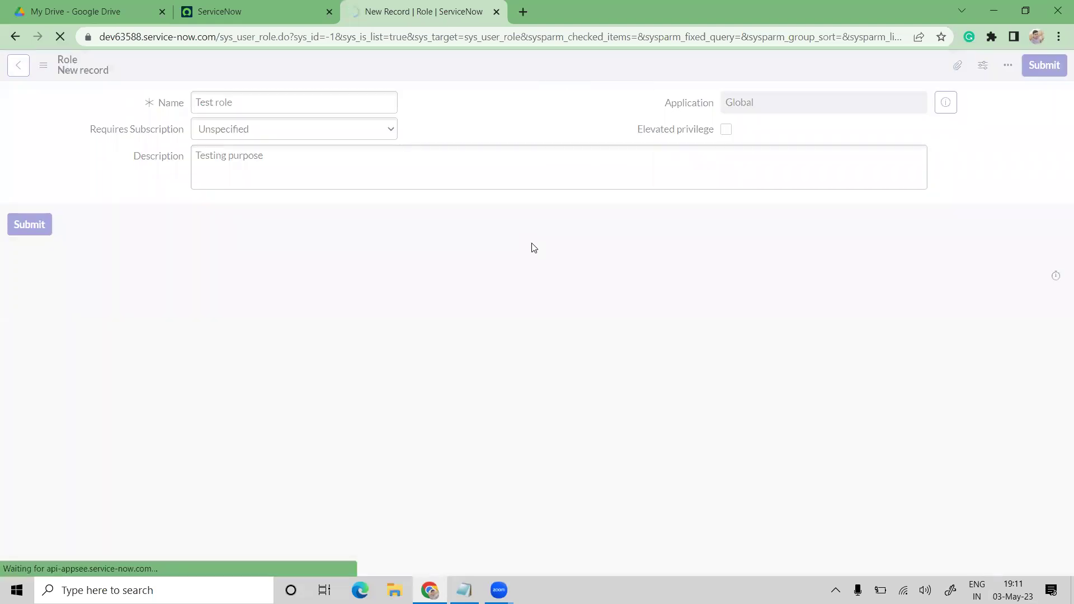
# Open the System Security Roles list in another browser tab, placed before the role record, and filter its names by "test"
pyautogui.click(243, 5)
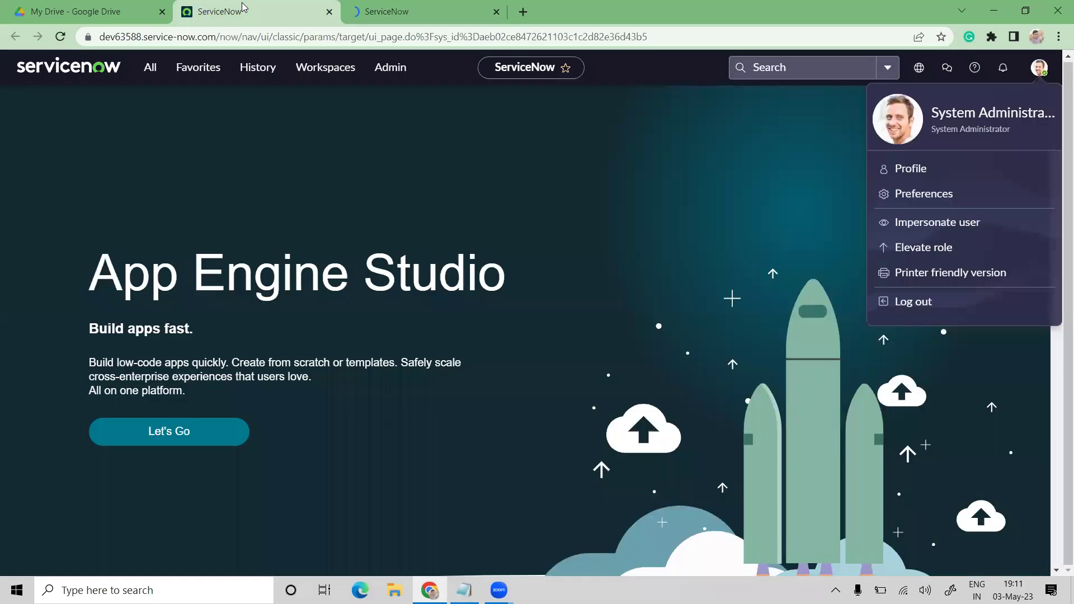
pyautogui.click(147, 67)
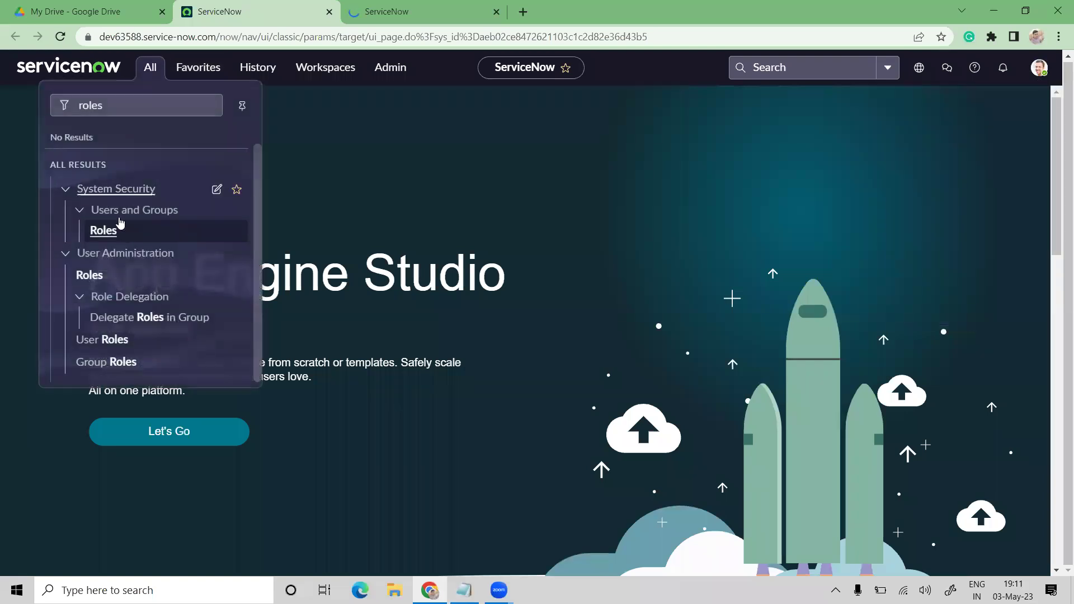
pyautogui.middleClick(109, 235)
pyautogui.moveTo(585, 12); pyautogui.dragTo(423, 15)
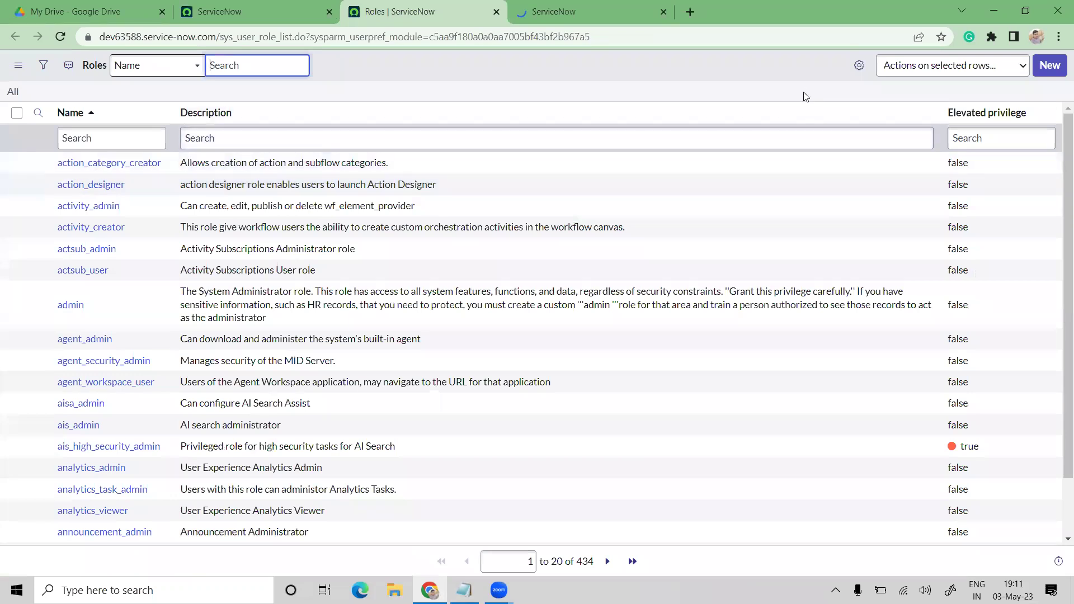
pyautogui.click(106, 141)
pyautogui.write('test')
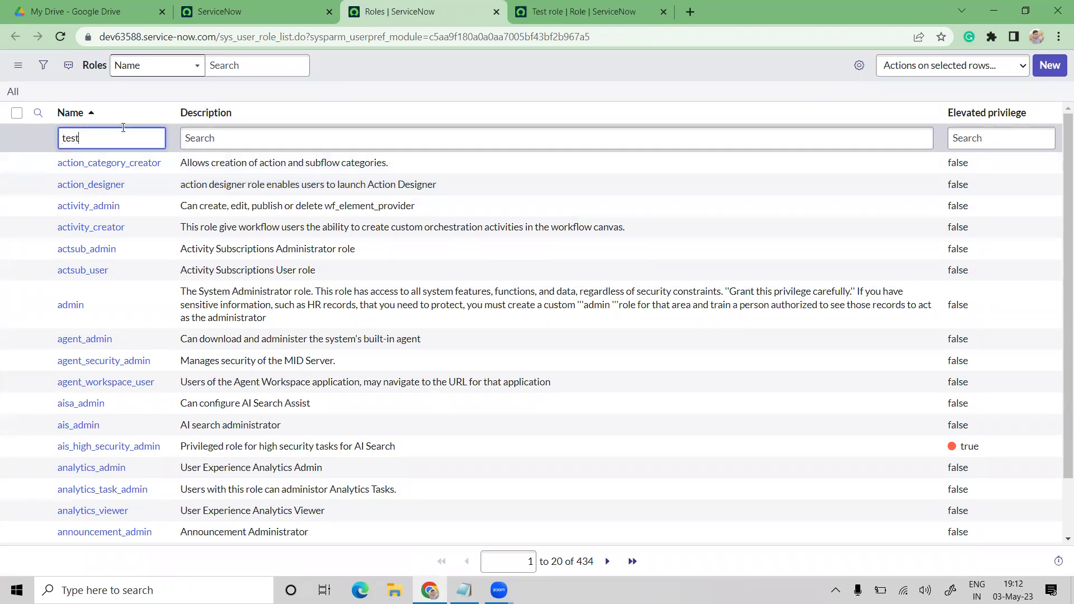
pyautogui.press('Return')
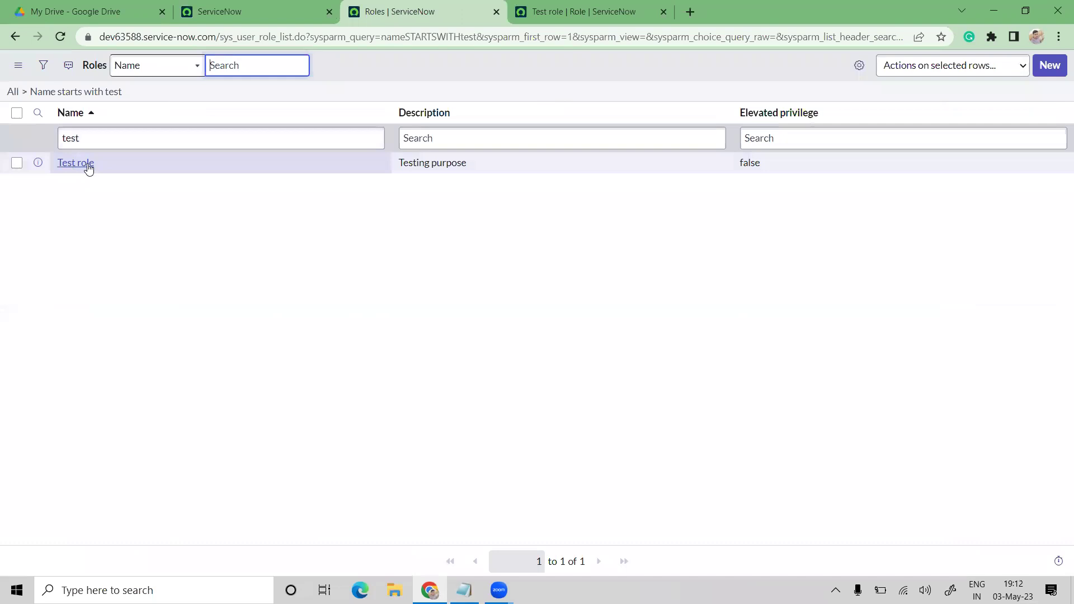
pyautogui.click(92, 136)
pyautogui.click(92, 135)
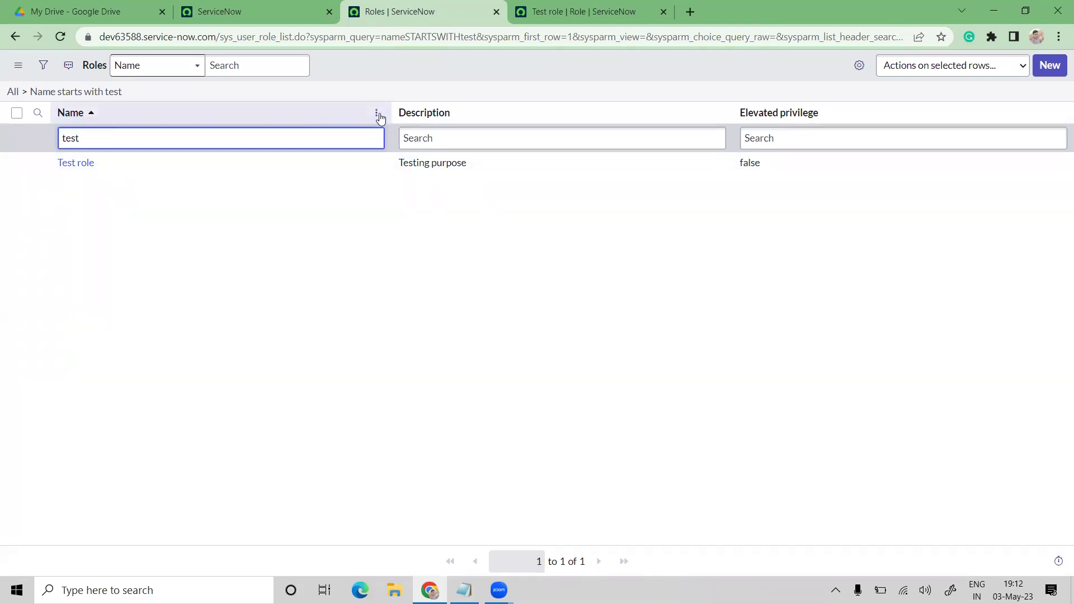
pyautogui.click(376, 114)
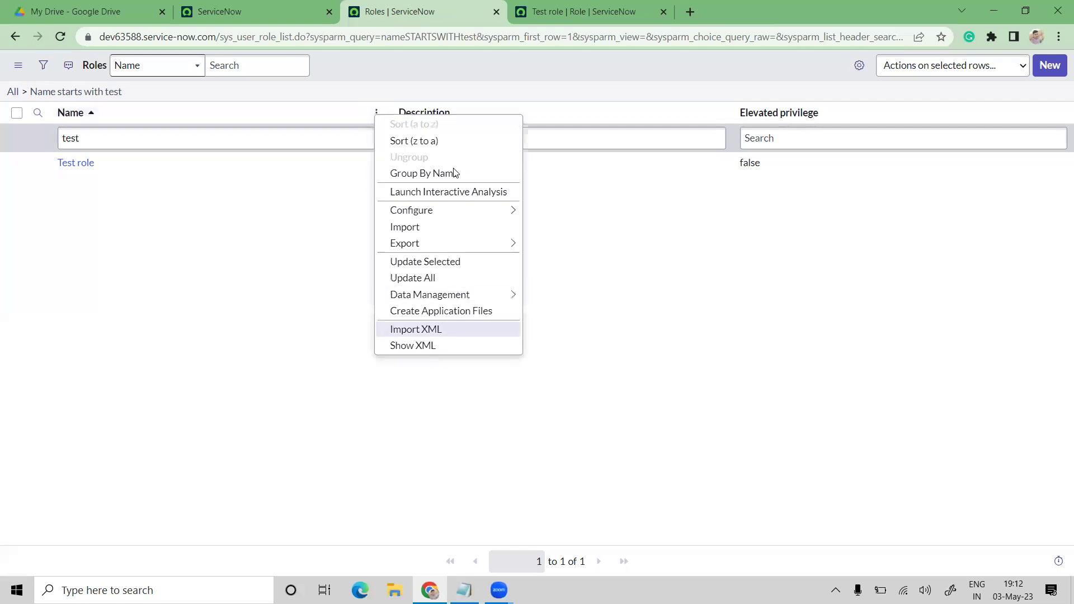
pyautogui.rightClick(93, 164)
pyautogui.click(585, 258)
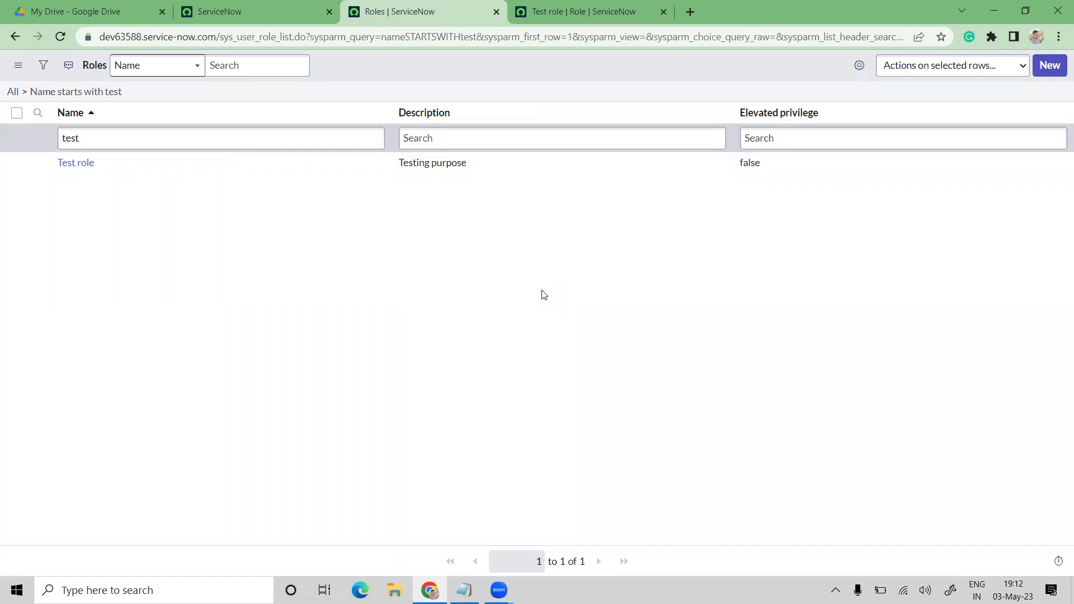
# Open the "ServiceNow training concepts List" document from the ServiceNow Videos_B13 folder in Google Drive and review the topic on filters, conditions and views
pyautogui.click(139, 11)
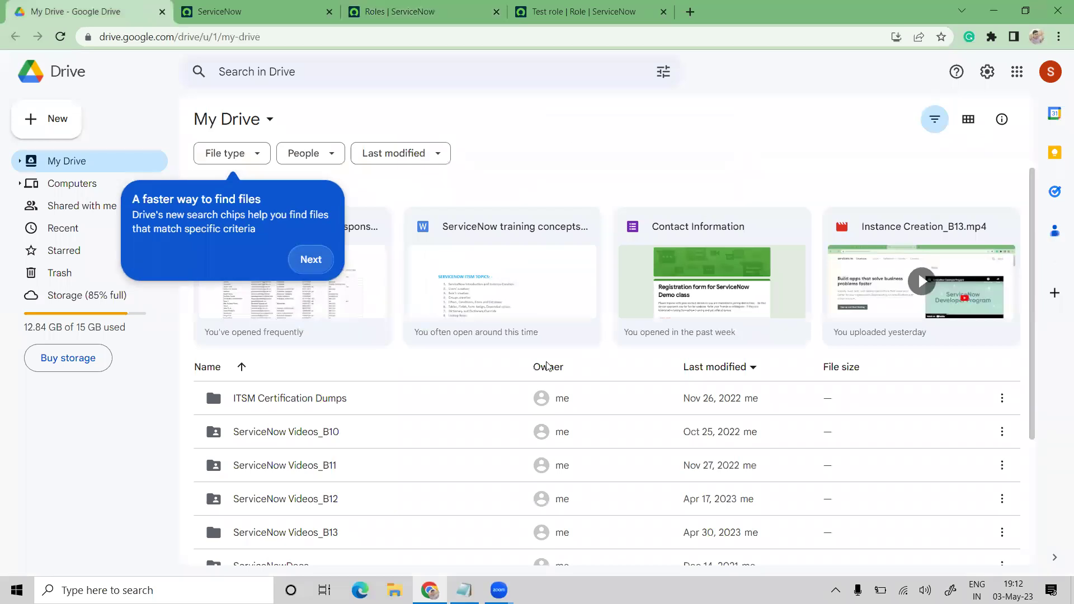
pyautogui.doubleClick(294, 536)
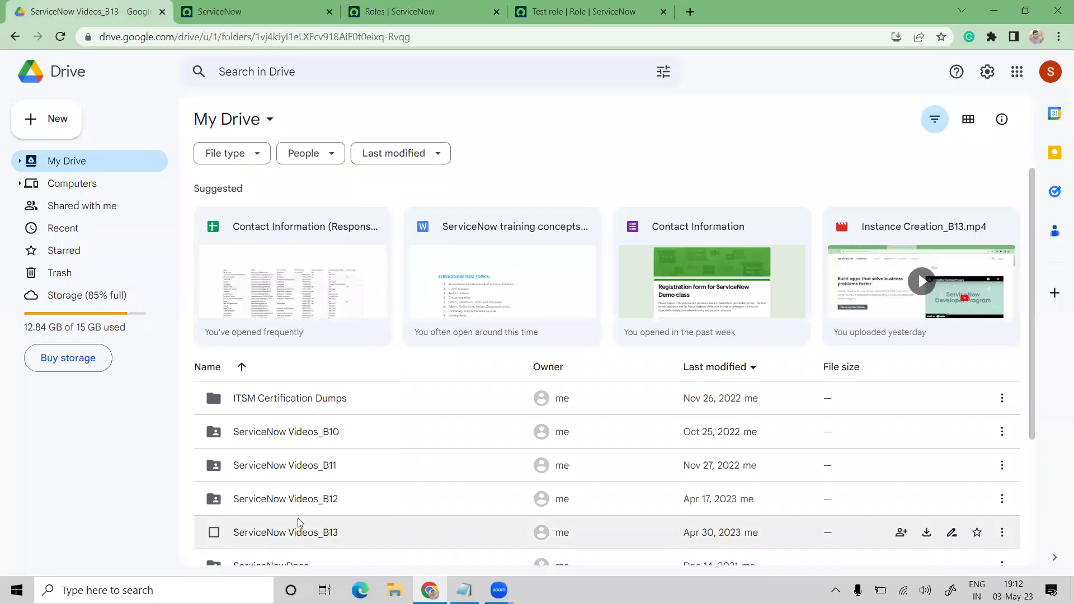
pyautogui.click(293, 320)
pyautogui.doubleClick(293, 320)
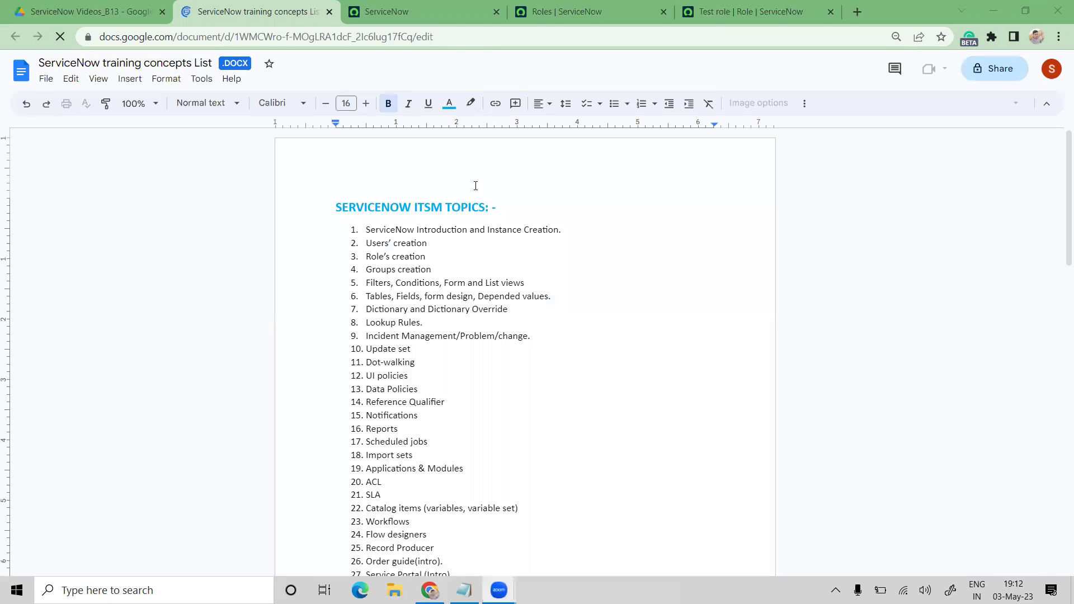
pyautogui.moveTo(372, 283); pyautogui.dragTo(486, 282)
pyautogui.hotkey('shift', 'Right')
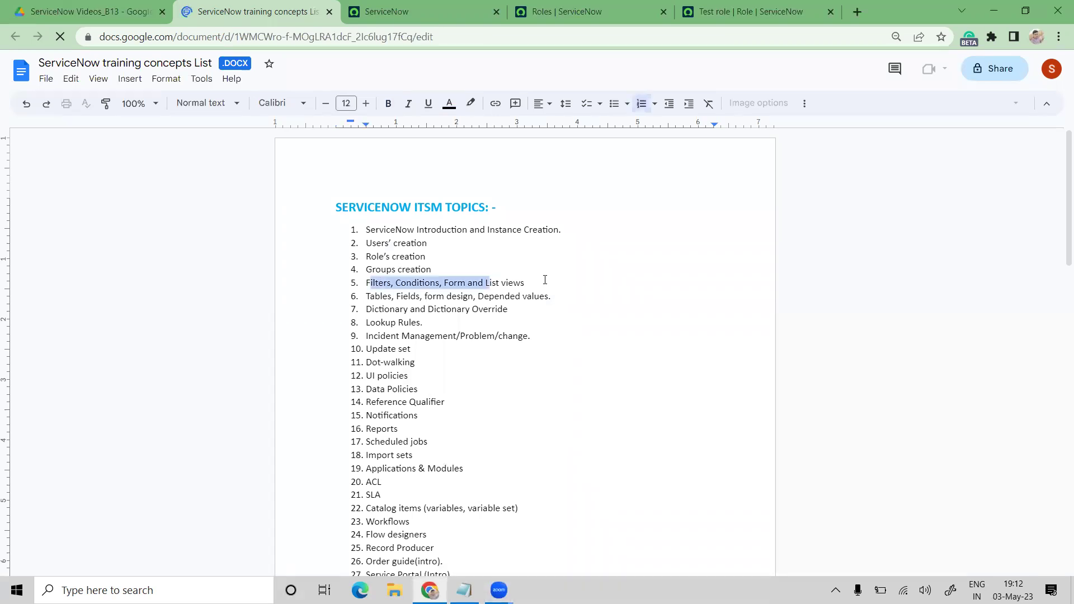
pyautogui.click(545, 280)
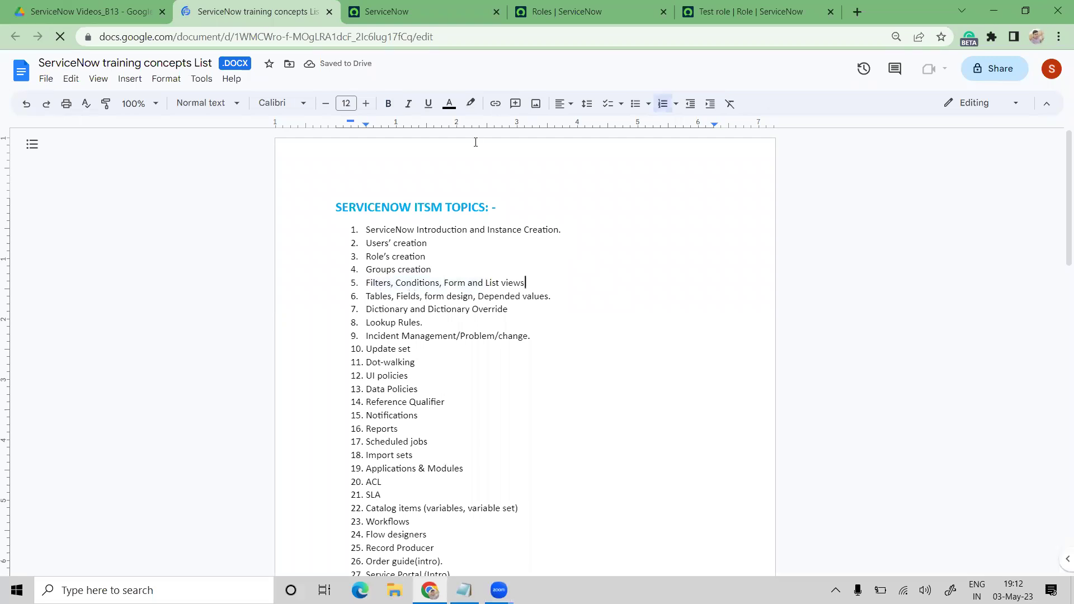
# Return to the saved "Test role" record in ServiceNow and examine its related links and related lists
pyautogui.click(391, 11)
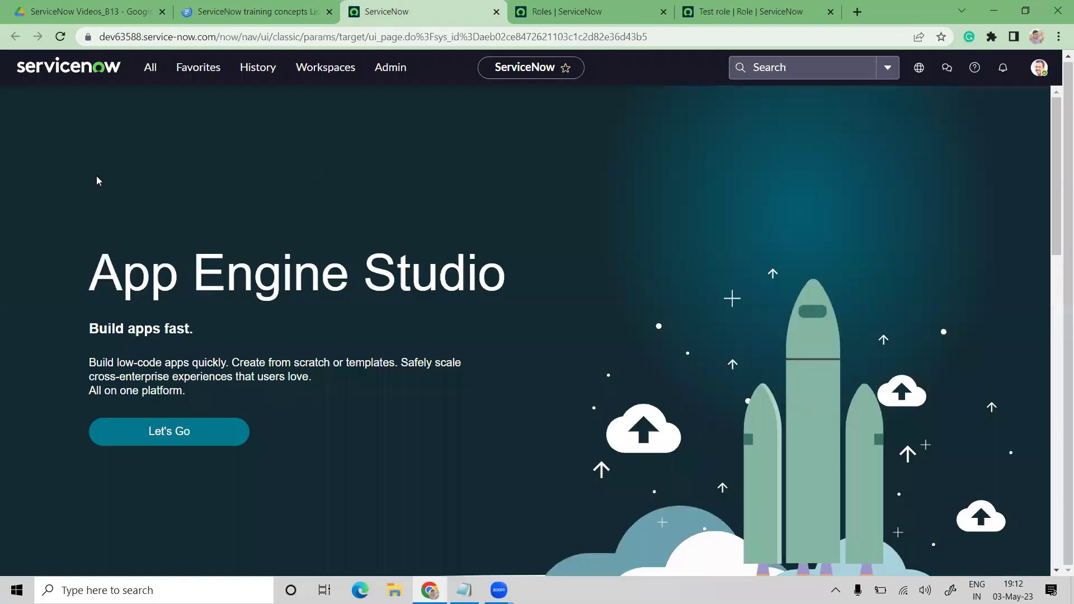
pyautogui.hotkey('ctrl', 'Tab')
pyautogui.click(88, 161)
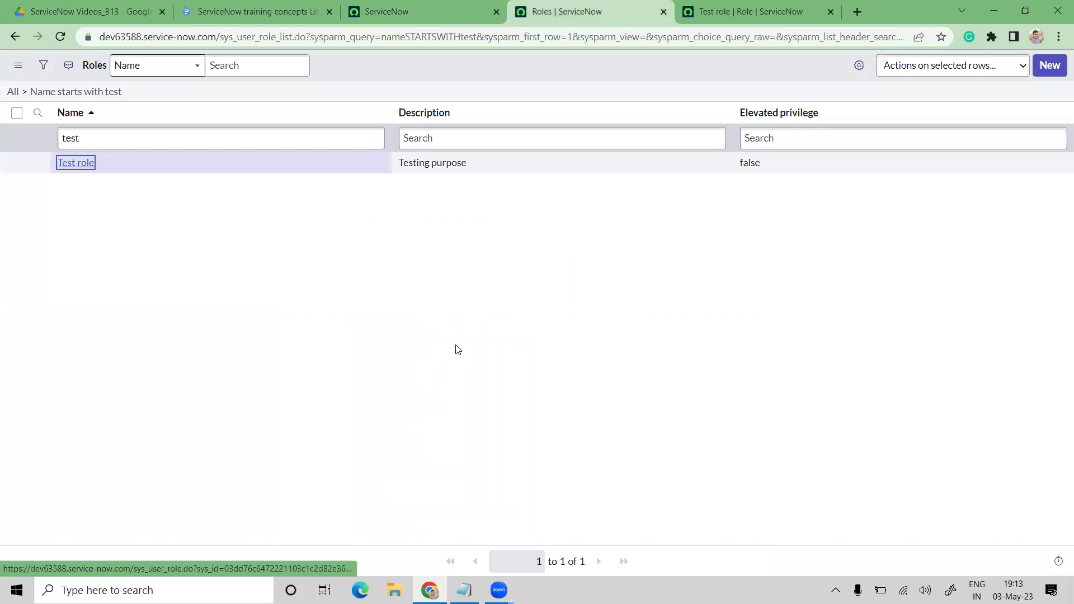
pyautogui.click(754, 10)
pyautogui.press('Tab')
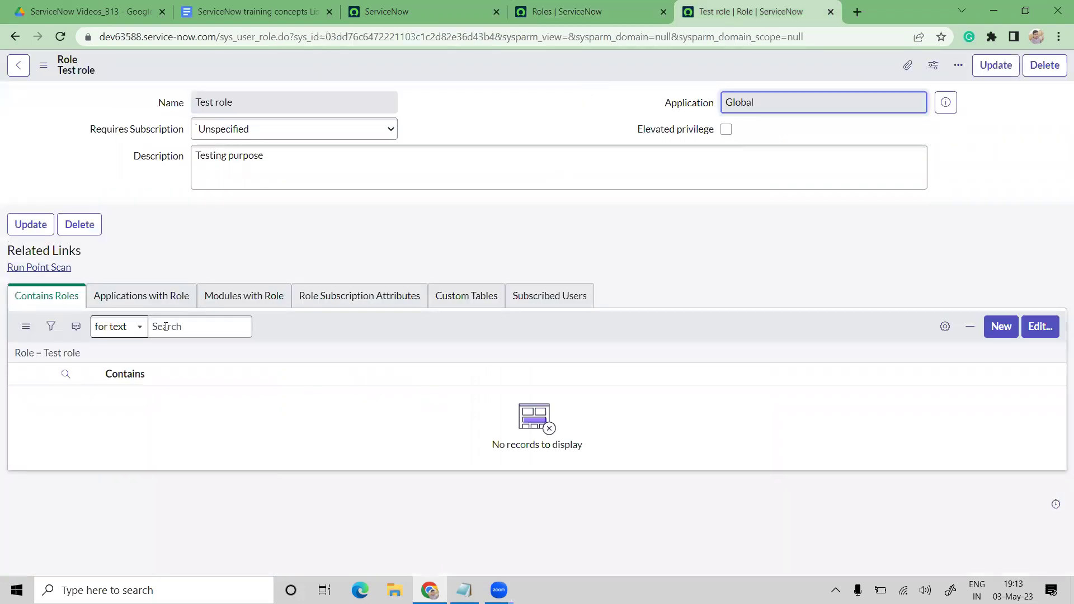
pyautogui.moveTo(9, 245); pyautogui.dragTo(550, 401)
pyautogui.moveTo(665, 420); pyautogui.dragTo(664, 418)
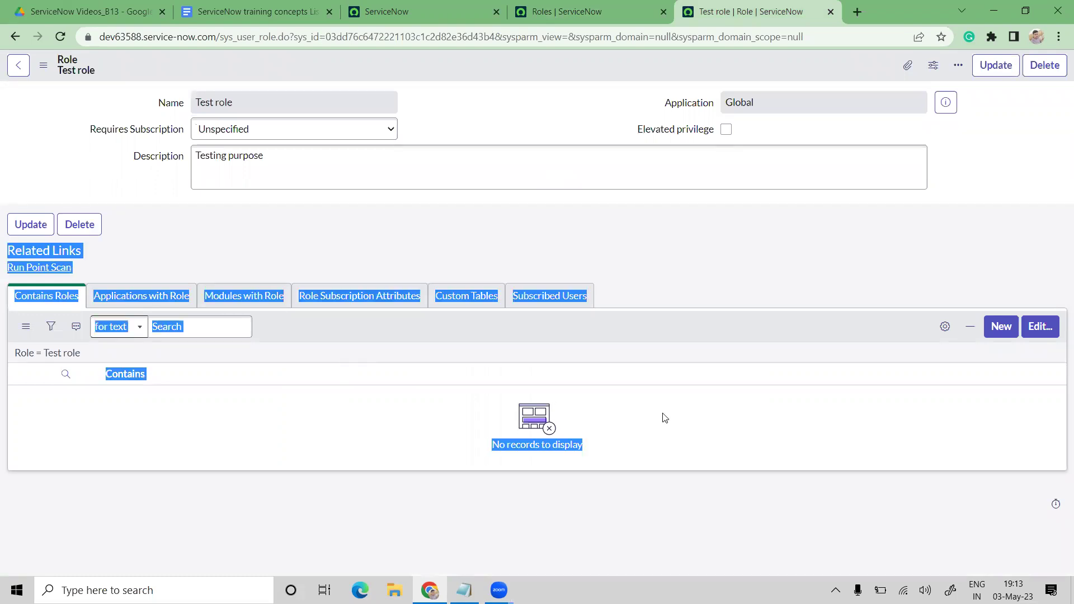
pyautogui.click(678, 355)
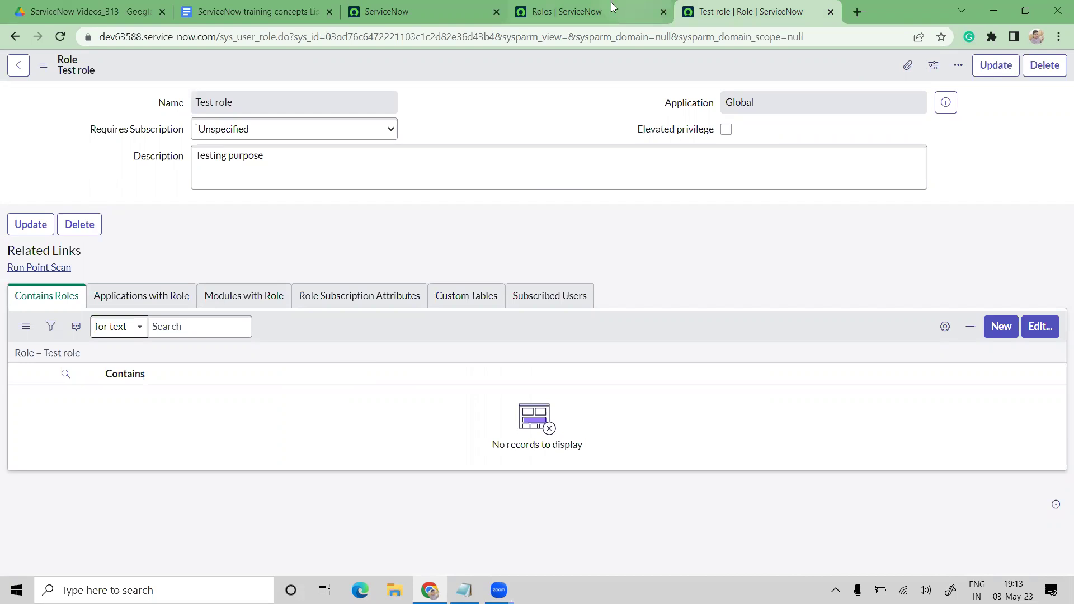
# Start another new role record from the Roles list and enter "Demo test role" as its name
pyautogui.click(611, 7)
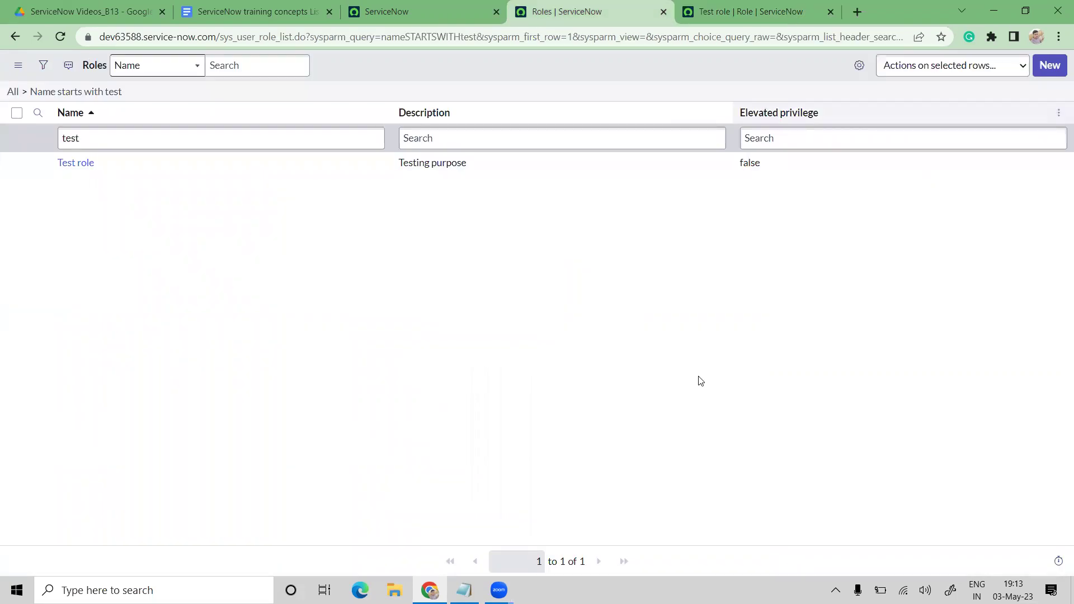
pyautogui.press('F5')
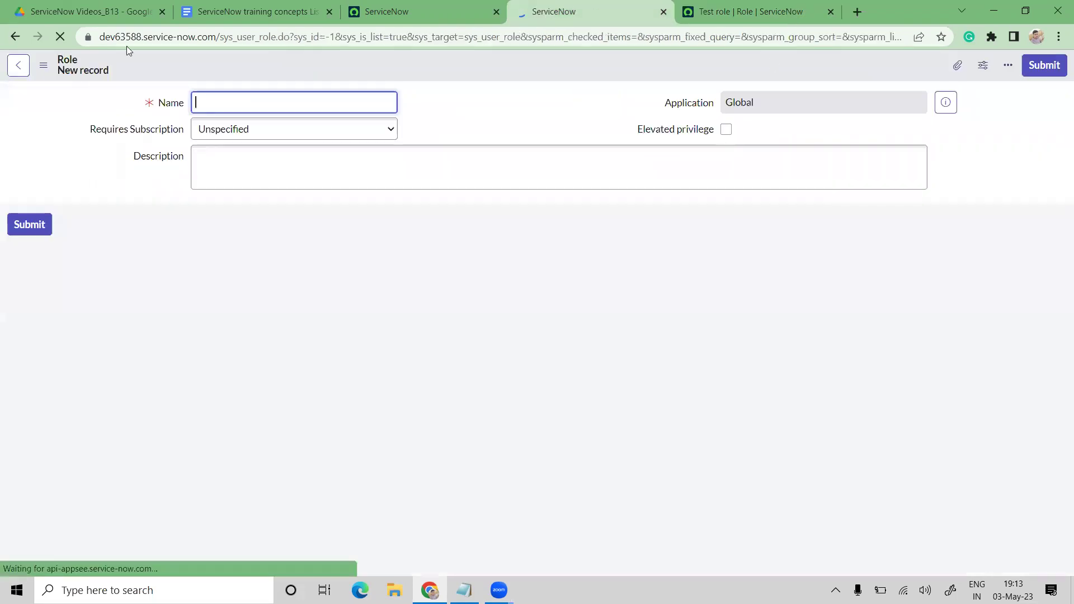
pyautogui.click(434, 9)
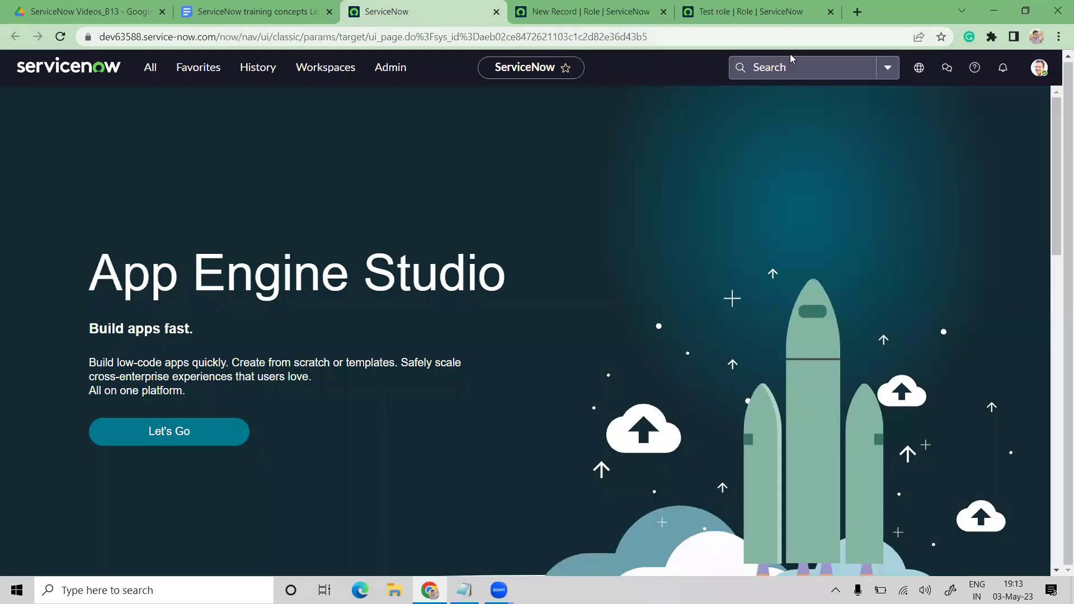
pyautogui.click(613, 10)
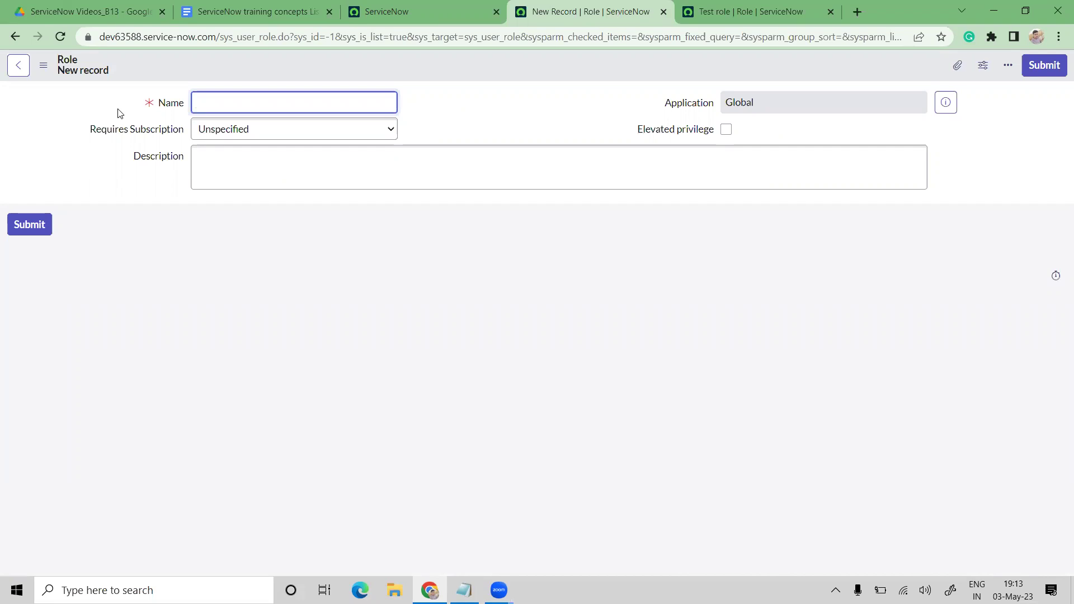
pyautogui.press('Tab')
pyautogui.press('Tab')
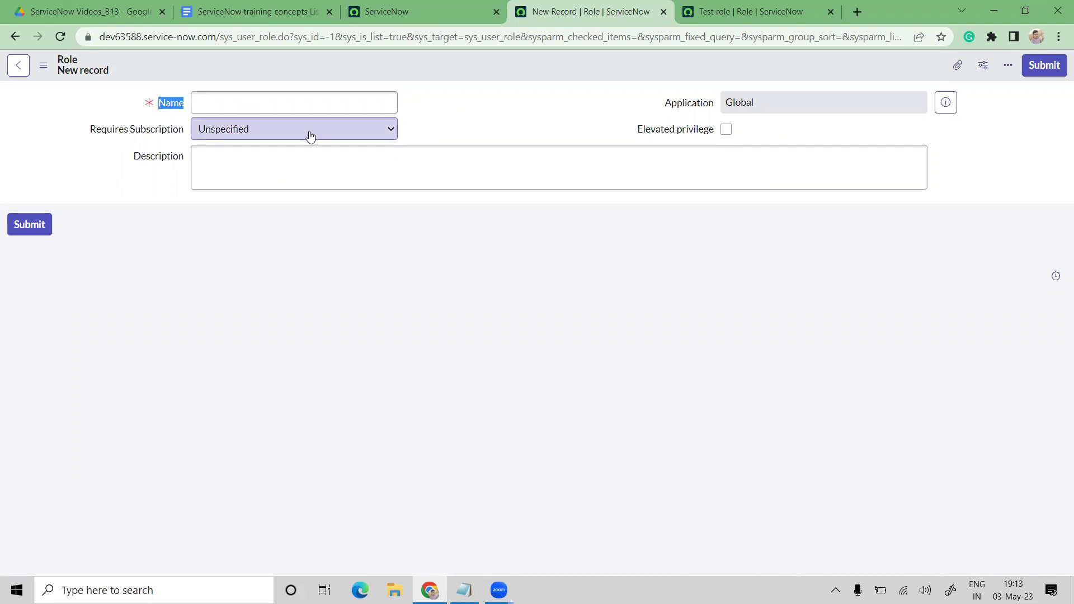
pyautogui.click(283, 104)
pyautogui.write('Demo test role')
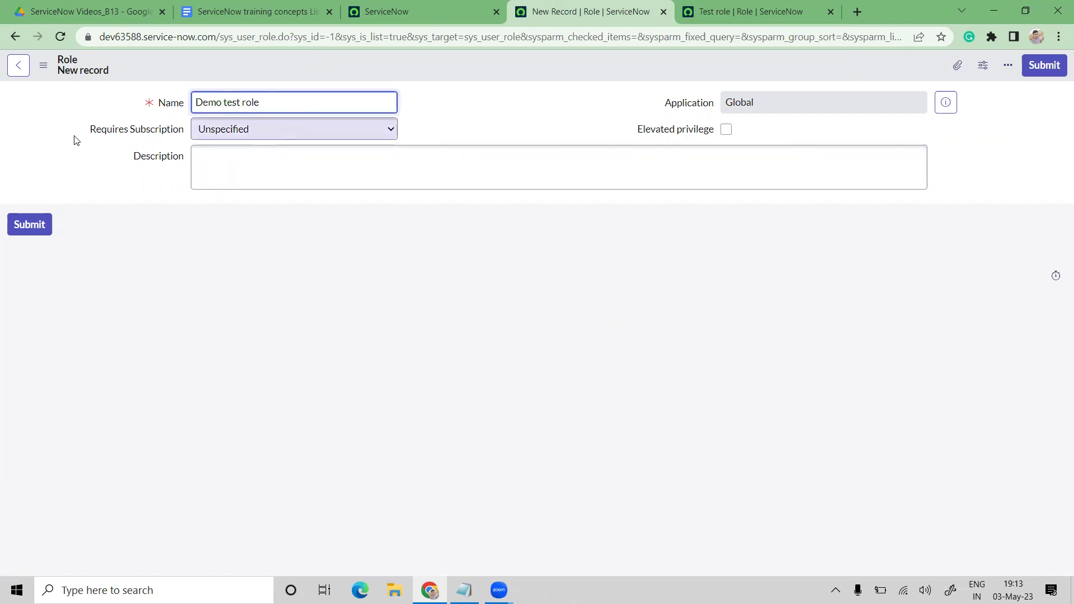
pyautogui.moveTo(76, 140); pyautogui.dragTo(247, 226)
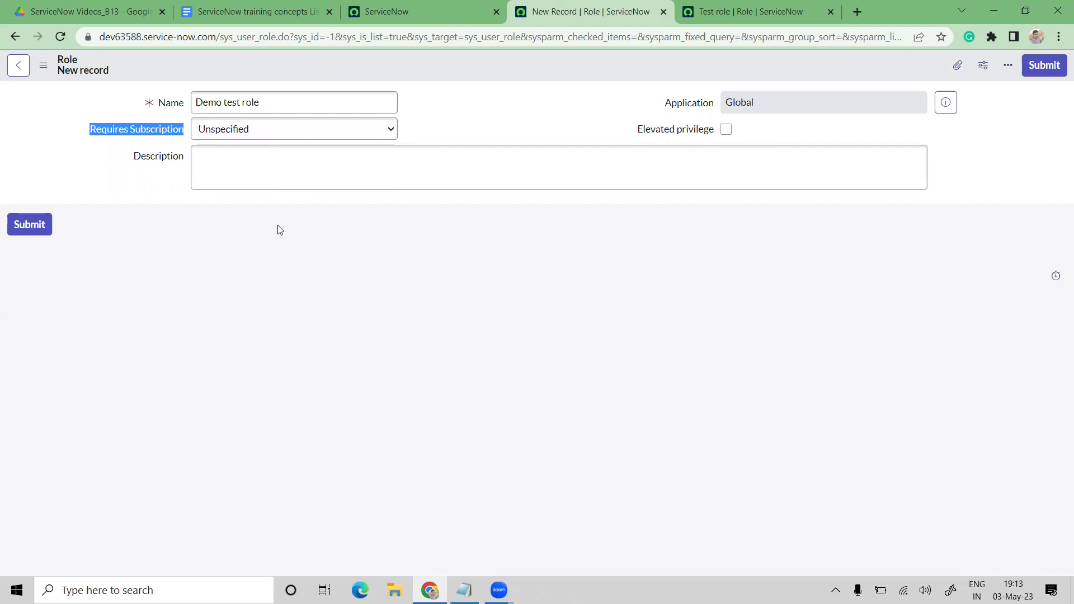
# Enter "test" as the description of the new Demo test role record
pyautogui.click(221, 134)
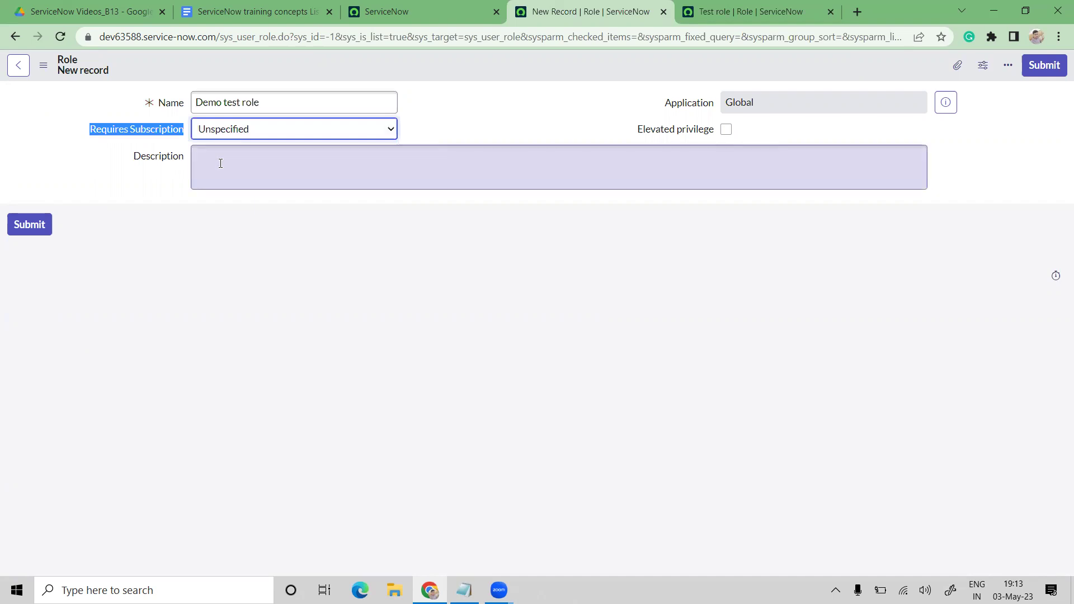
pyautogui.click(221, 163)
pyautogui.write('test')
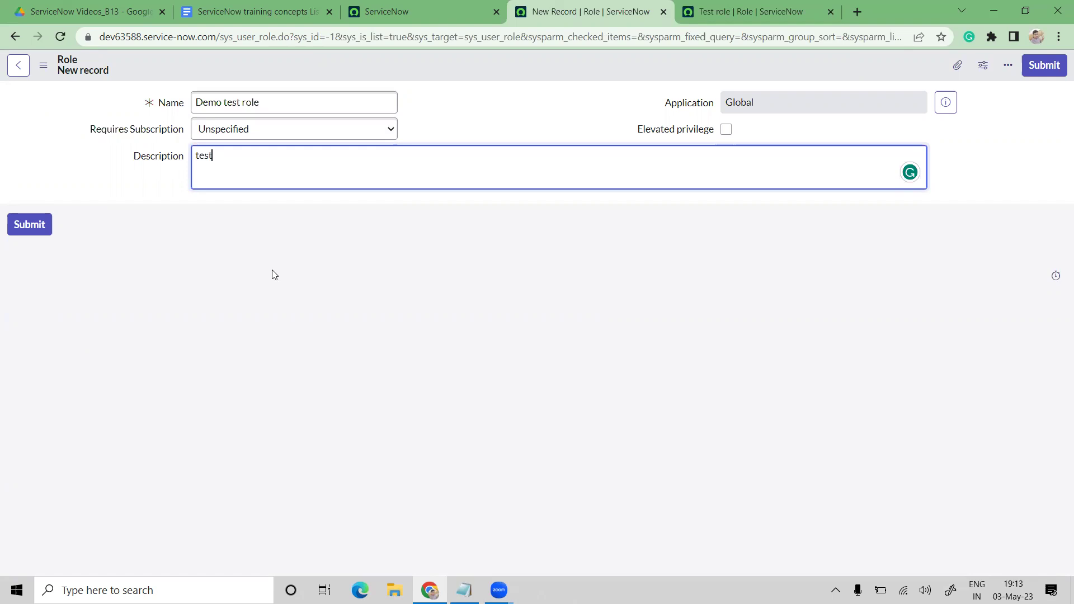
# Examine the Application and Elevated privilege fields on the new role form
pyautogui.click(769, 101)
pyautogui.click(776, 104)
pyautogui.hotkey('ctrl', 'a')
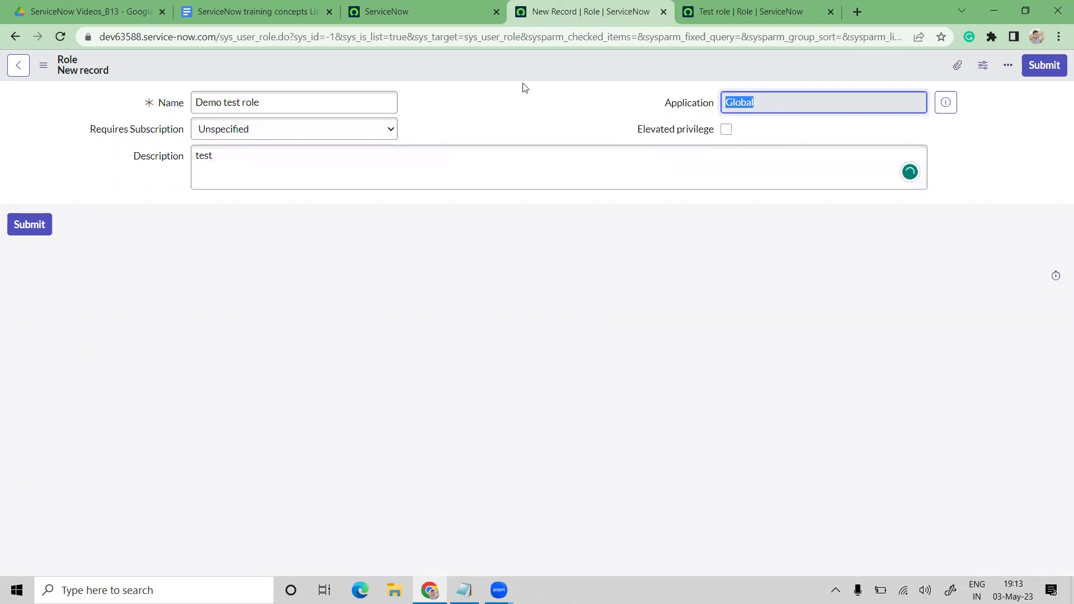
pyautogui.click(416, 7)
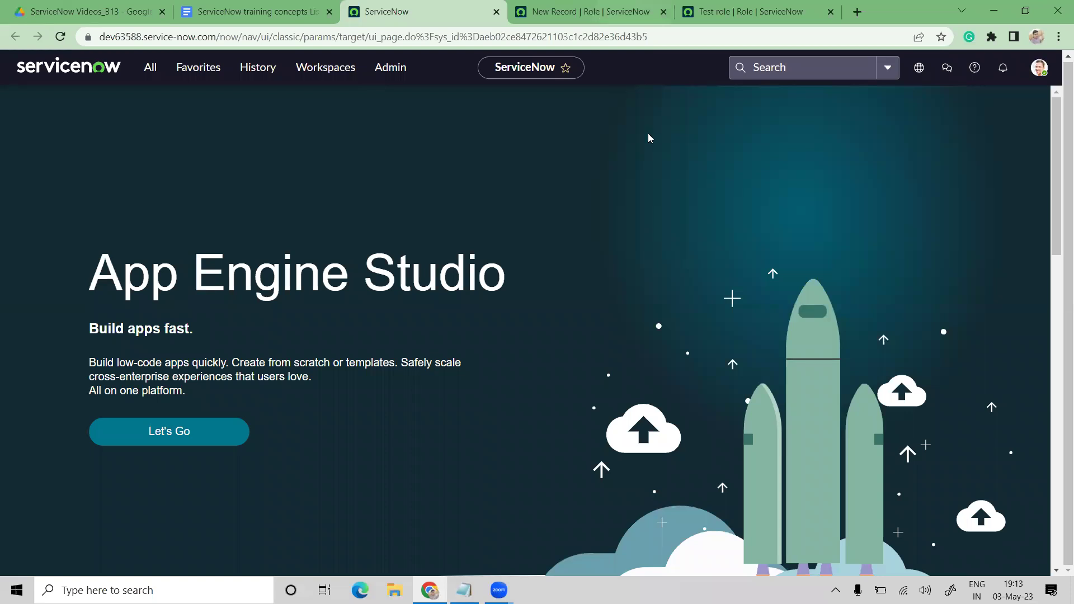
pyautogui.hotkey('ctrl', 'Tab')
pyautogui.tripleClick(752, 134)
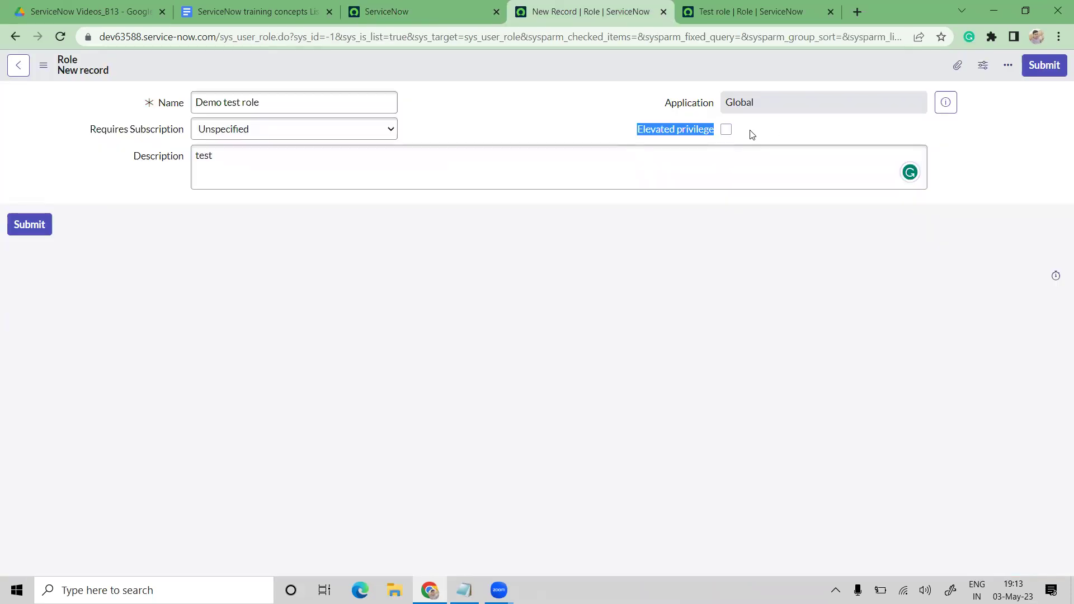
pyautogui.click(751, 134)
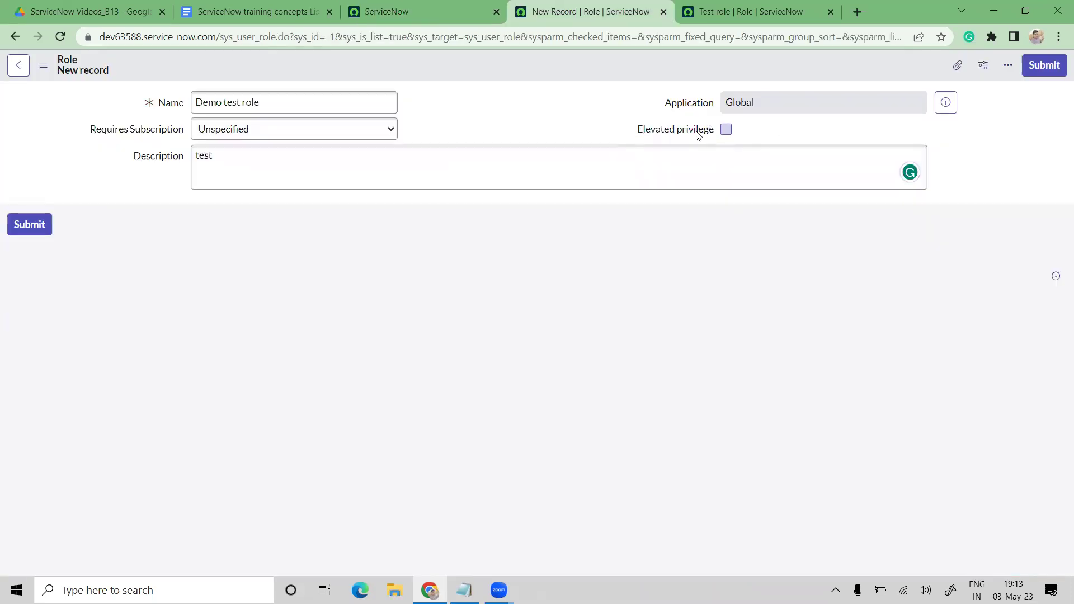
pyautogui.doubleClick(750, 133)
pyautogui.click(707, 246)
# Save the new Demo test role record and stay on its form
pyautogui.moveTo(245, 156); pyautogui.dragTo(151, 103)
pyautogui.click(518, 124)
pyautogui.rightClick(507, 66)
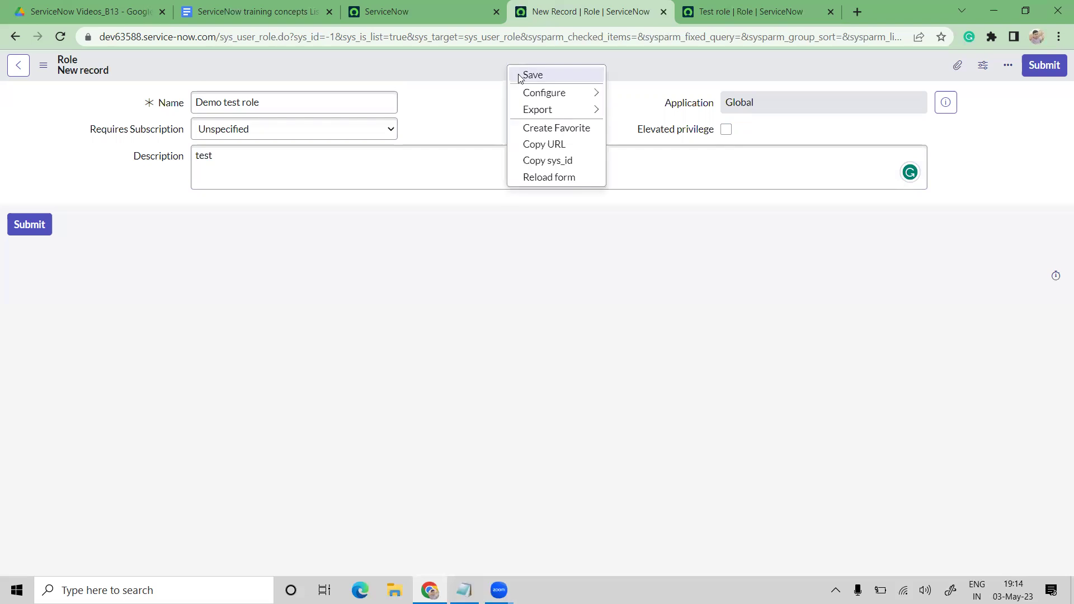
pyautogui.click(556, 75)
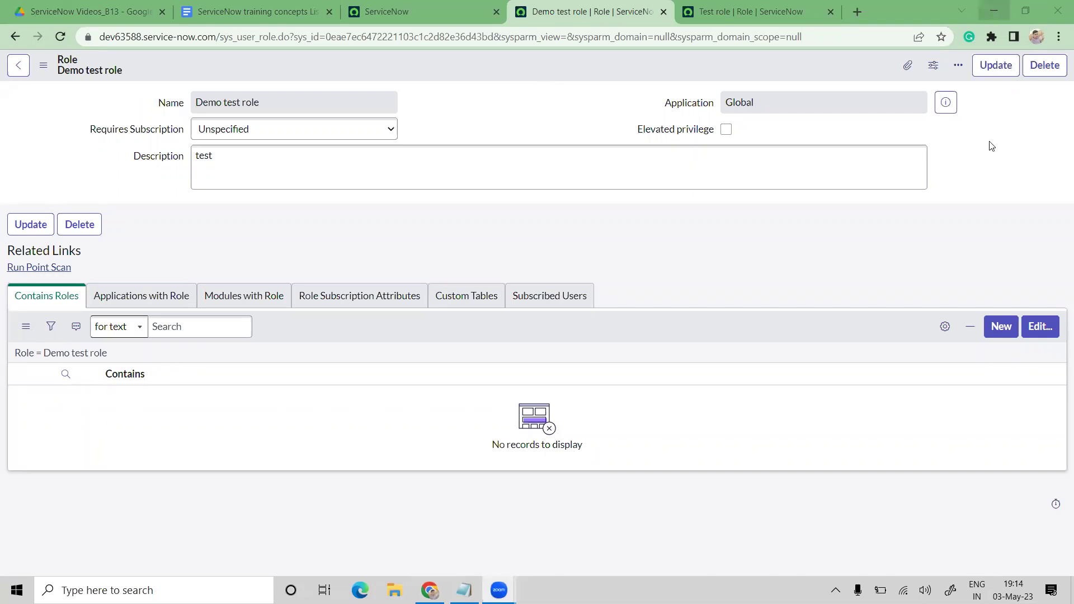
# Enable Elevated privilege on the Demo test role and save the record
pyautogui.click(725, 130)
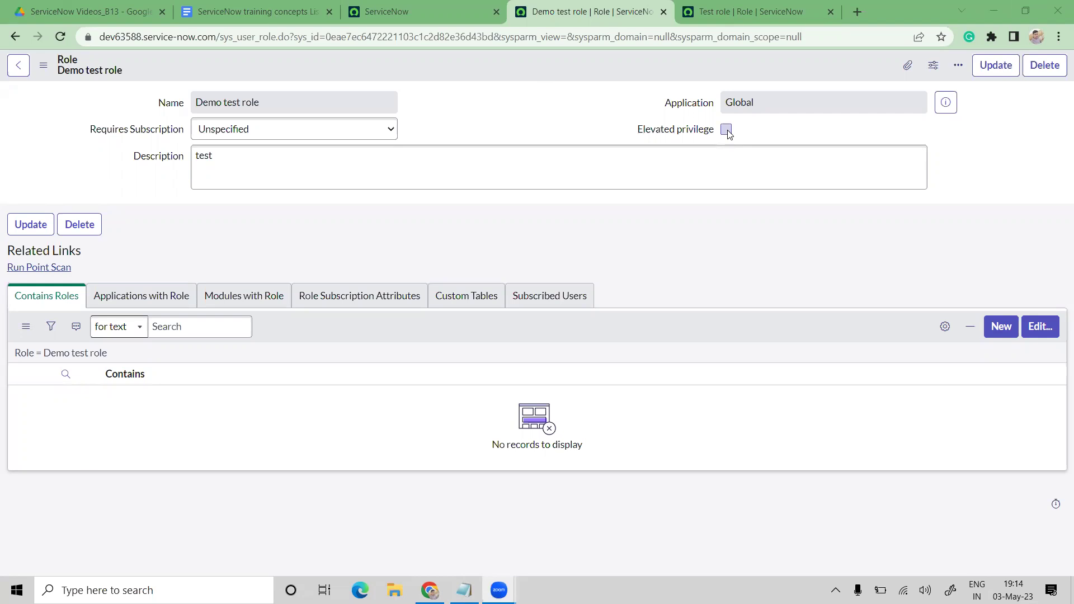
pyautogui.rightClick(594, 68)
pyautogui.press('Return')
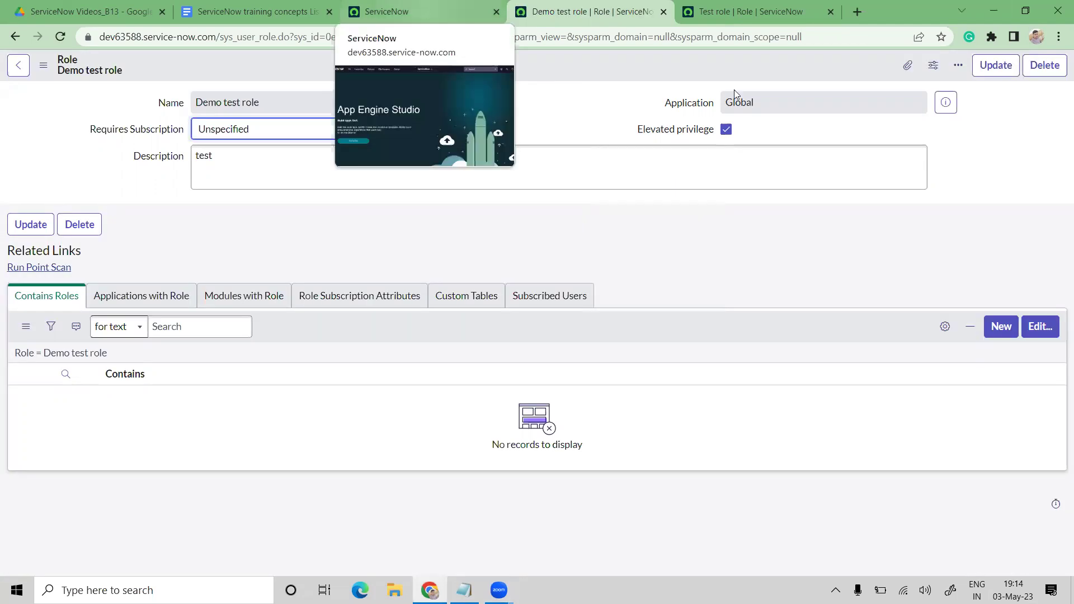
# Reload the ServiceNow home page in its own browser tab and review the Elevated privilege setting back on the Demo test role record
pyautogui.click(402, 11)
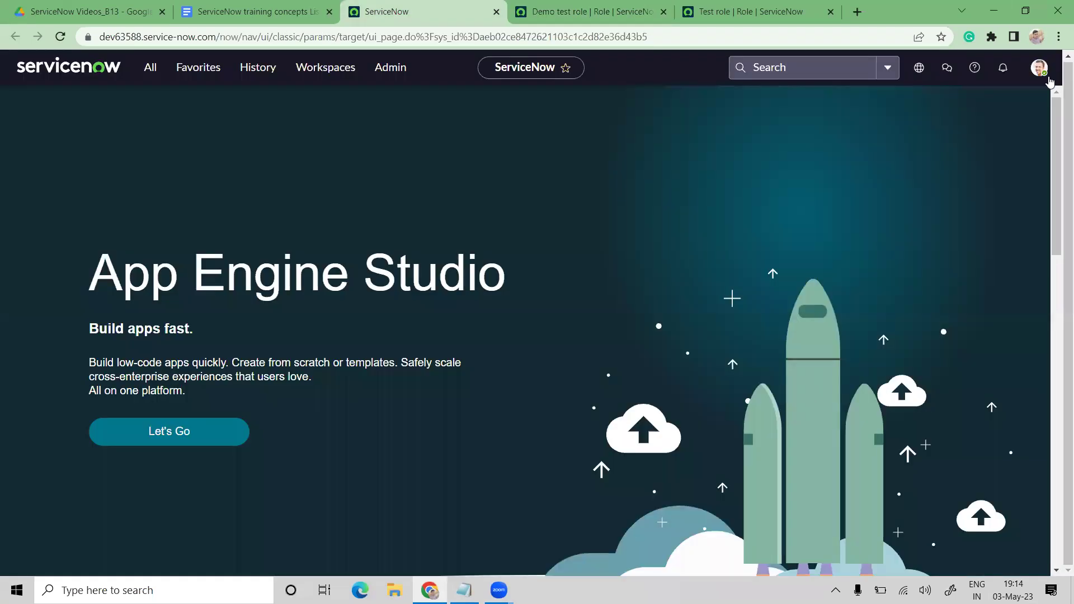
pyautogui.click(63, 36)
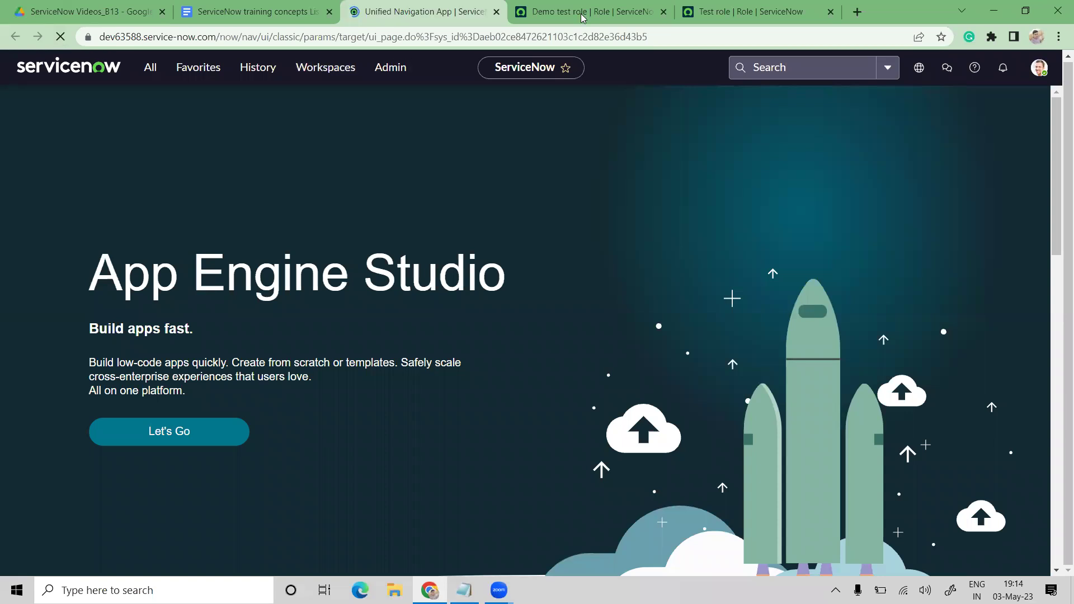
pyautogui.click(582, 12)
pyautogui.moveTo(614, 130); pyautogui.dragTo(651, 130)
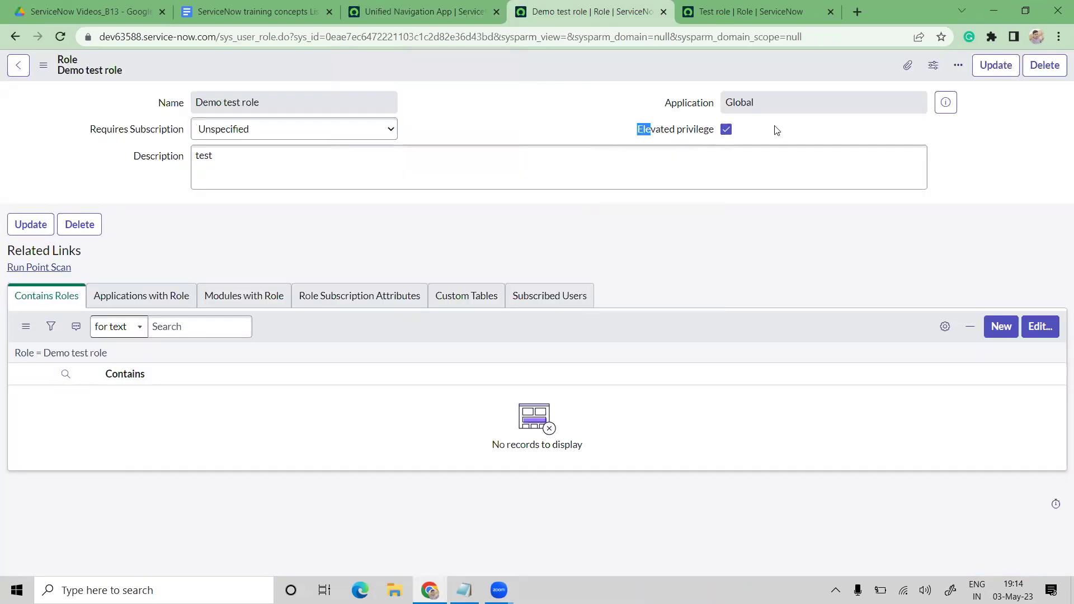
pyautogui.moveTo(776, 130); pyautogui.dragTo(776, 130)
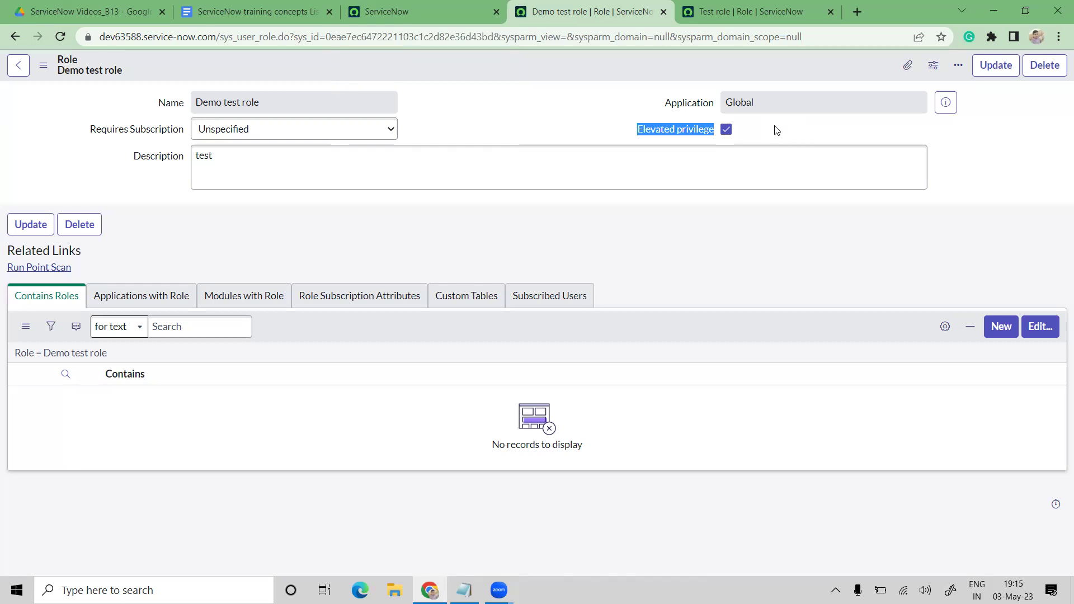
pyautogui.click(776, 129)
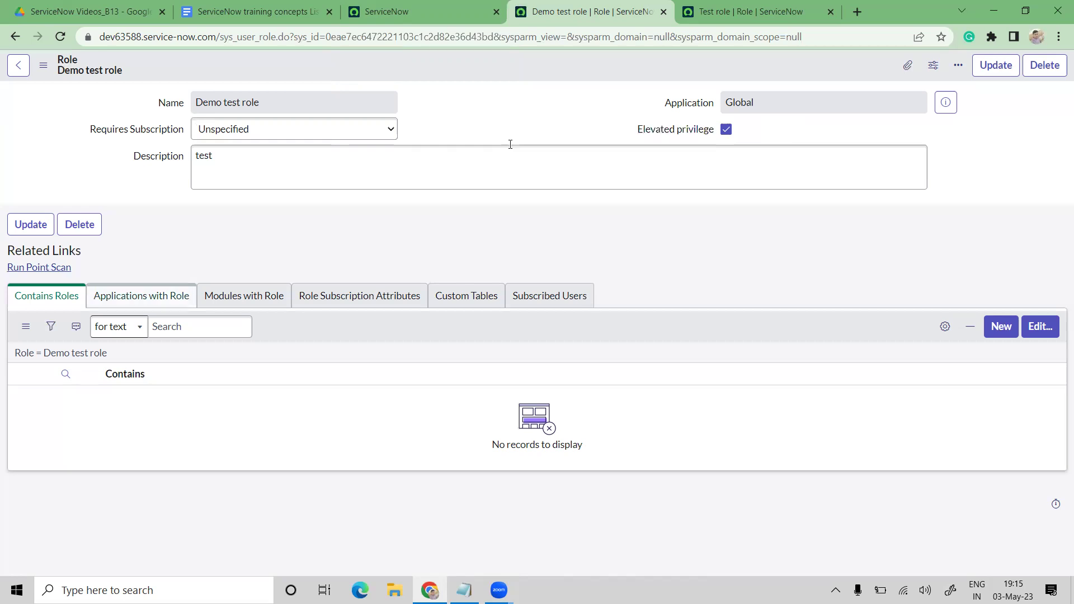
pyautogui.moveTo(510, 145); pyautogui.dragTo(518, 114)
pyautogui.click(517, 115)
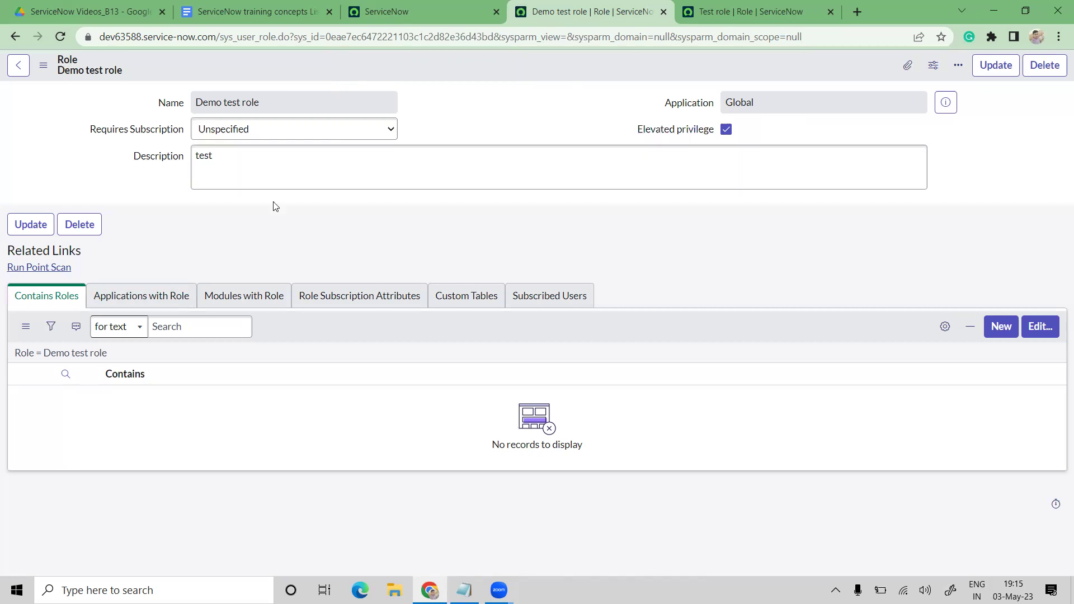
pyautogui.tripleClick(344, 462)
pyautogui.click(344, 450)
# Run a point scan on the Demo test role, read the scan summary and close it
pyautogui.tripleClick(103, 251)
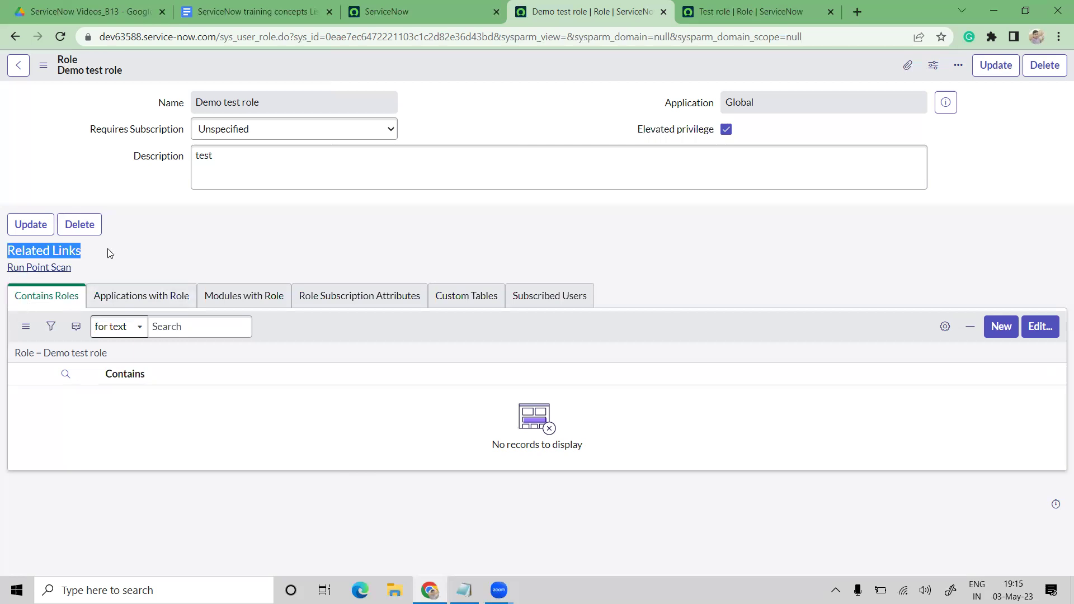
pyautogui.click(51, 272)
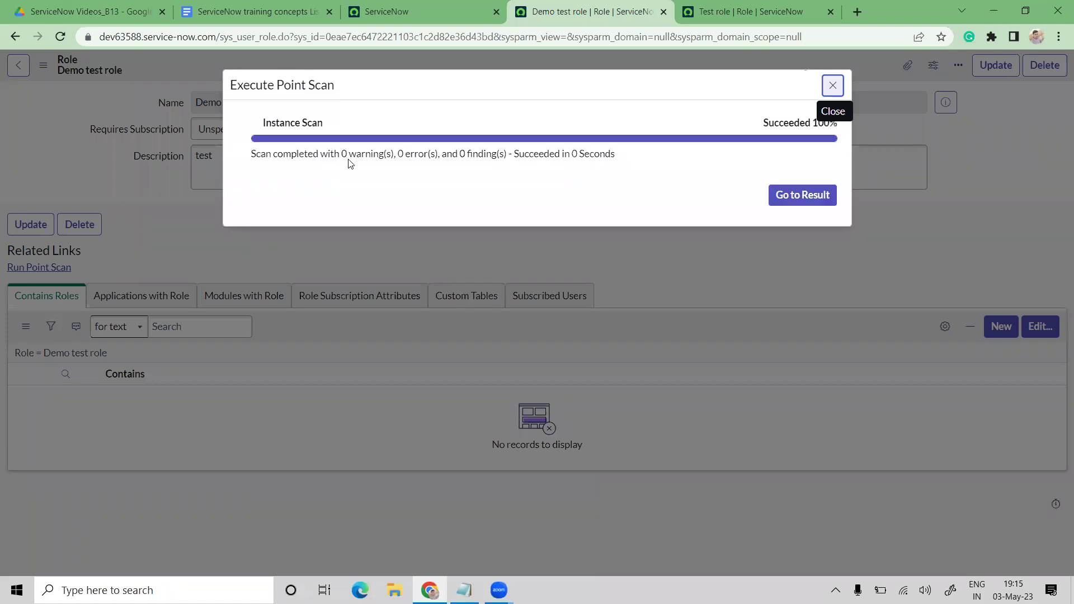
pyautogui.moveTo(341, 153); pyautogui.dragTo(675, 162)
pyautogui.click(675, 162)
pyautogui.click(833, 85)
pyautogui.moveTo(261, 264); pyautogui.dragTo(146, 271)
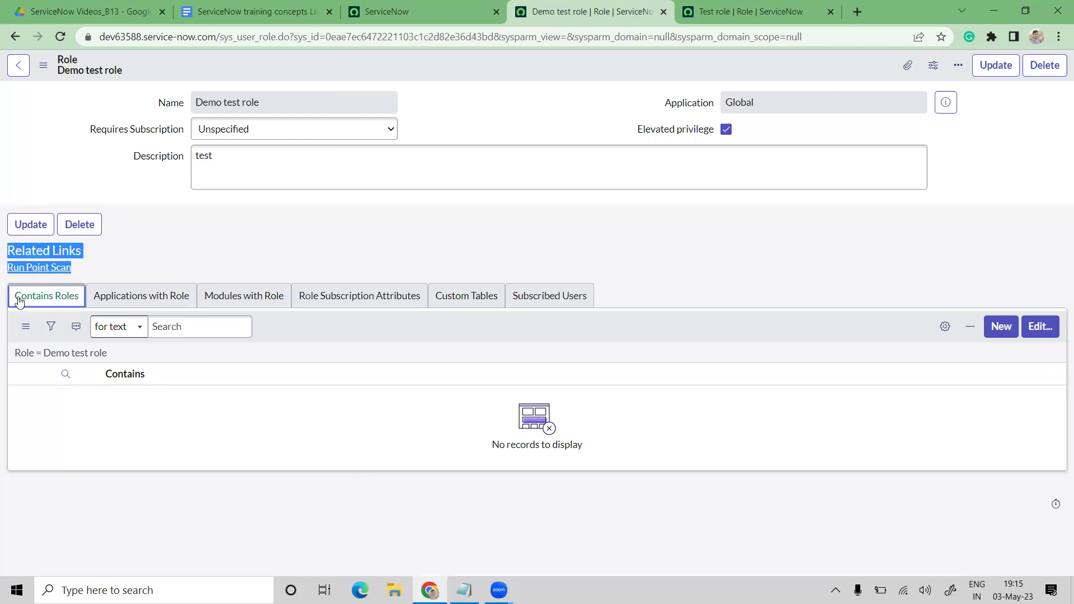
# Review the Contains Roles related list of the Demo test role and close the browser tab with the Test role record
pyautogui.click(48, 300)
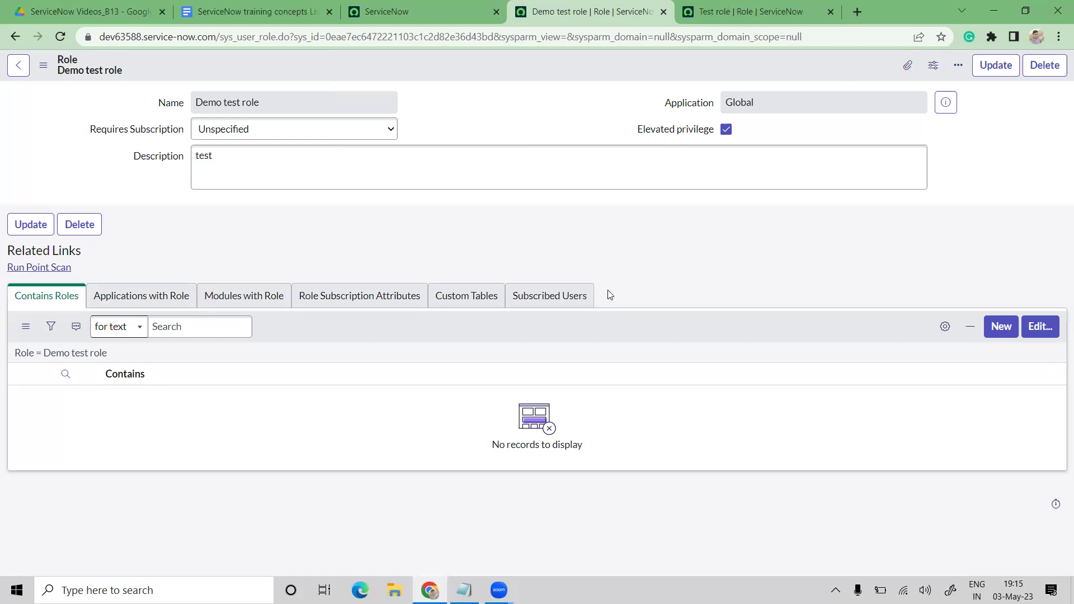
pyautogui.click(65, 296)
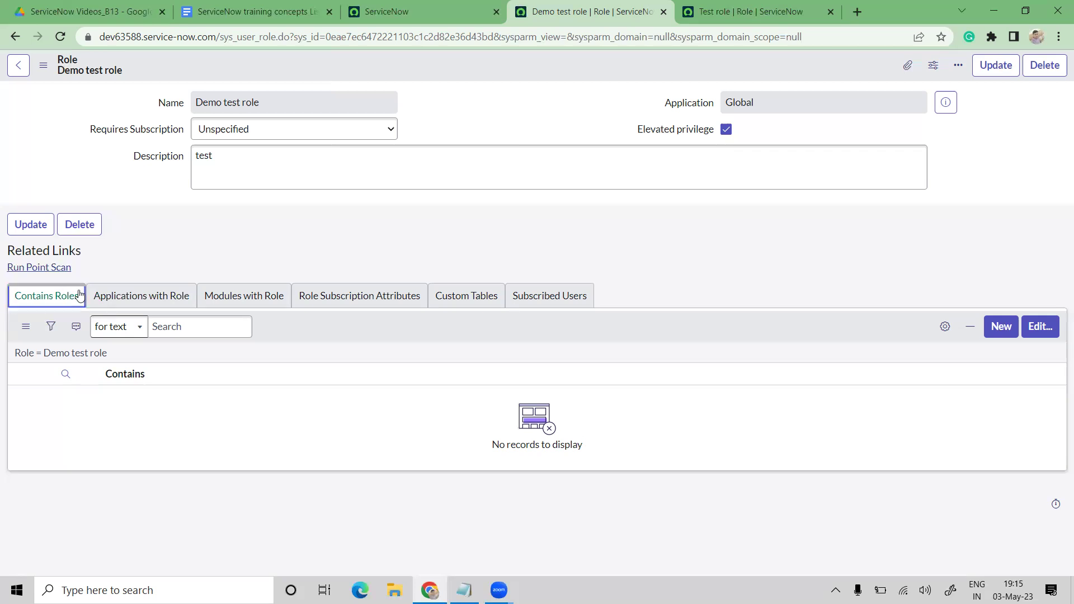
pyautogui.click(277, 428)
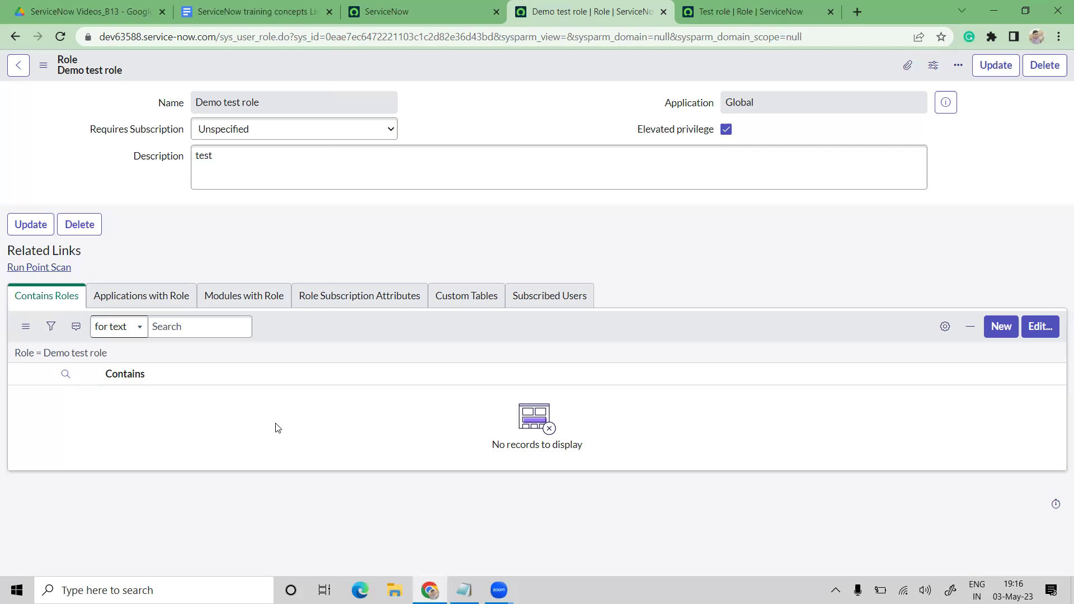
pyautogui.click(830, 12)
pyautogui.click(267, 98)
# Add actsub_admin and actsub_user to the roles contained in the Demo test role and save the membership
pyautogui.click(1033, 328)
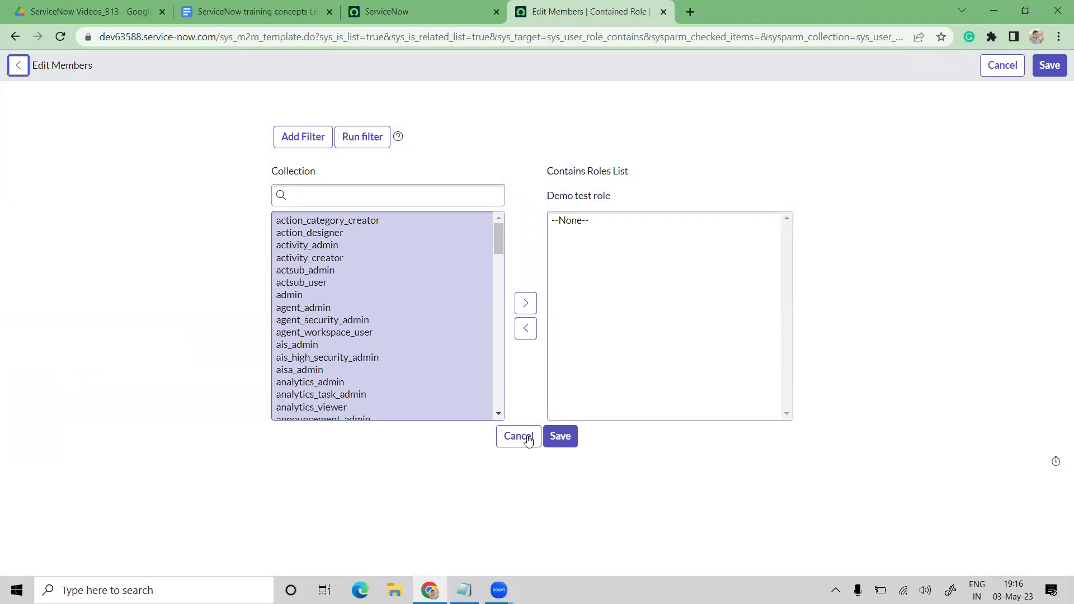
pyautogui.click(297, 316)
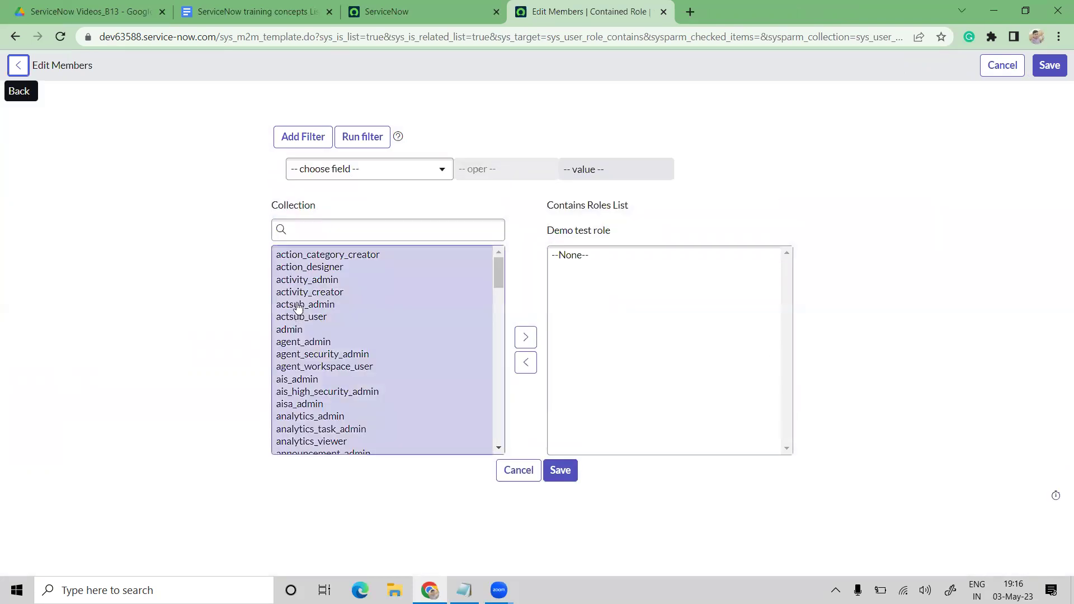
pyautogui.doubleClick(297, 316)
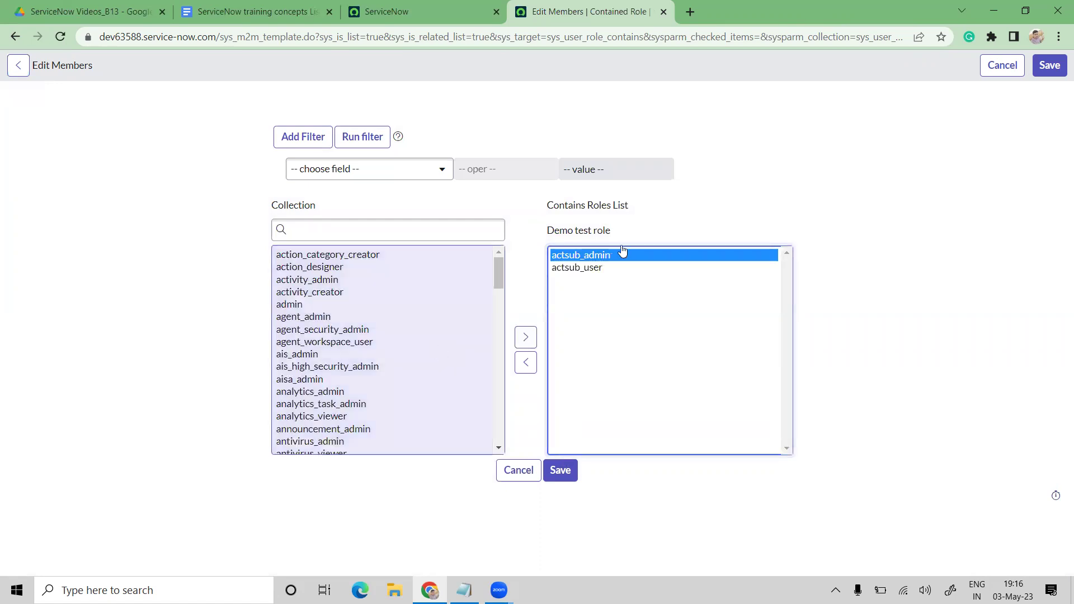
pyautogui.click(568, 256)
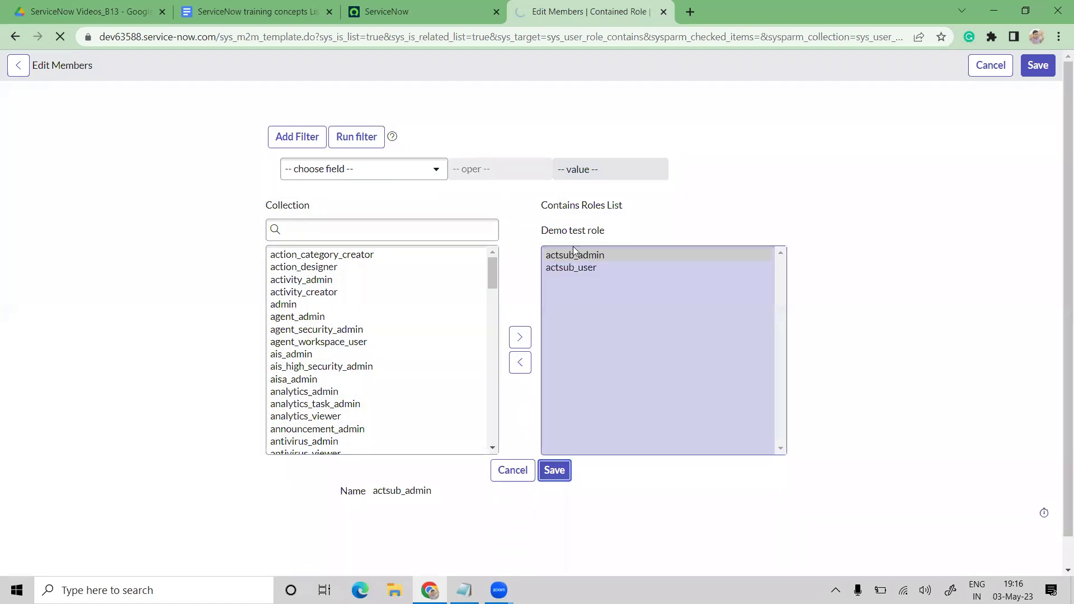
# Examine the Demo test role's form message, fields, and Contains Roles and Applications with Role related lists
pyautogui.doubleClick(286, 145)
pyautogui.click(96, 128)
pyautogui.moveTo(197, 101); pyautogui.dragTo(263, 104)
pyautogui.click(518, 163)
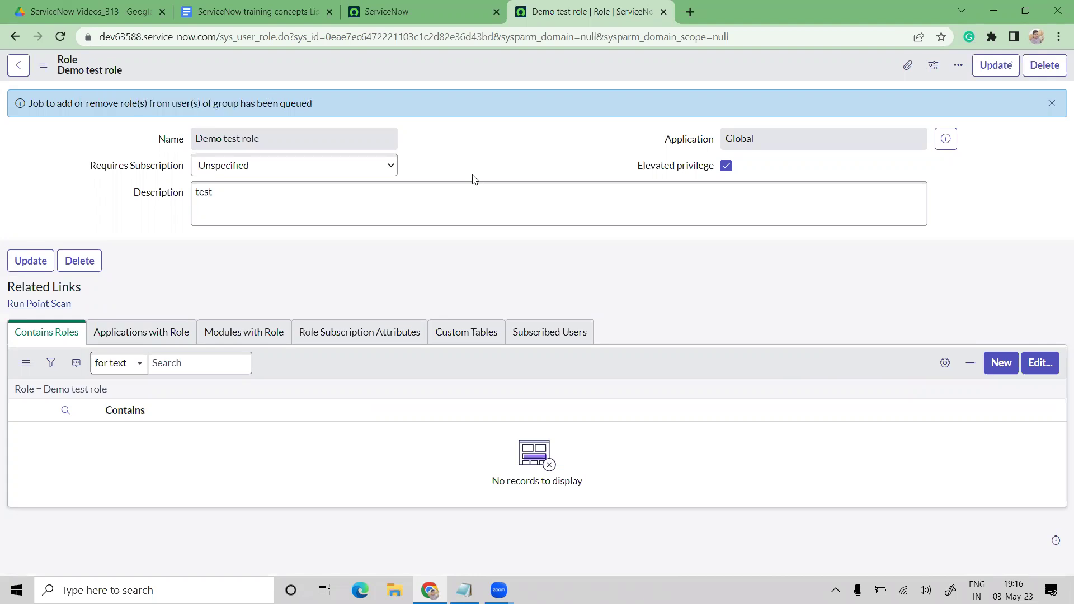
pyautogui.click(196, 367)
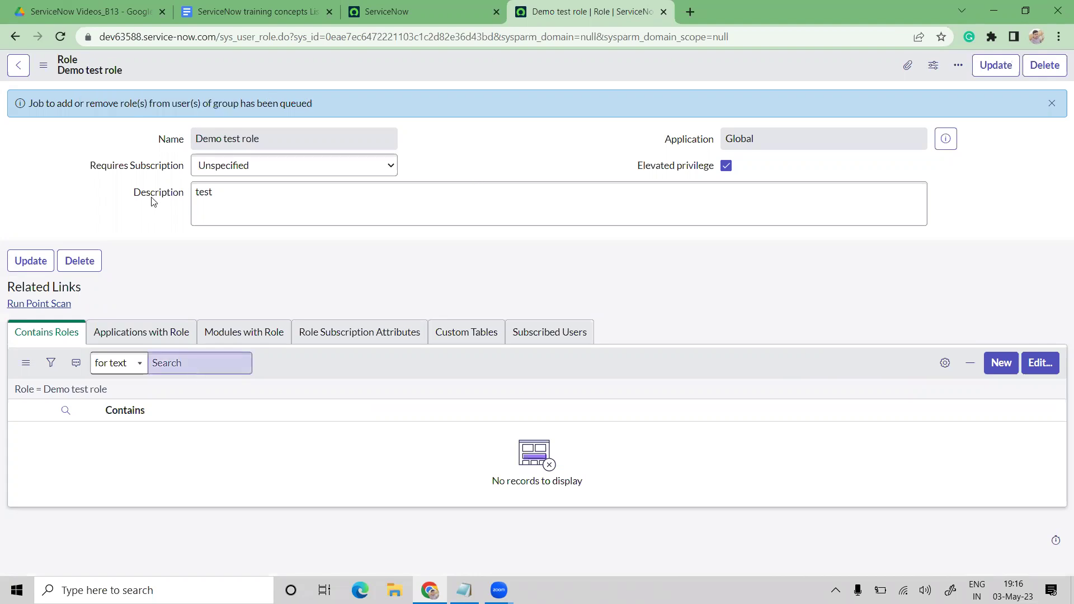
pyautogui.click(133, 165)
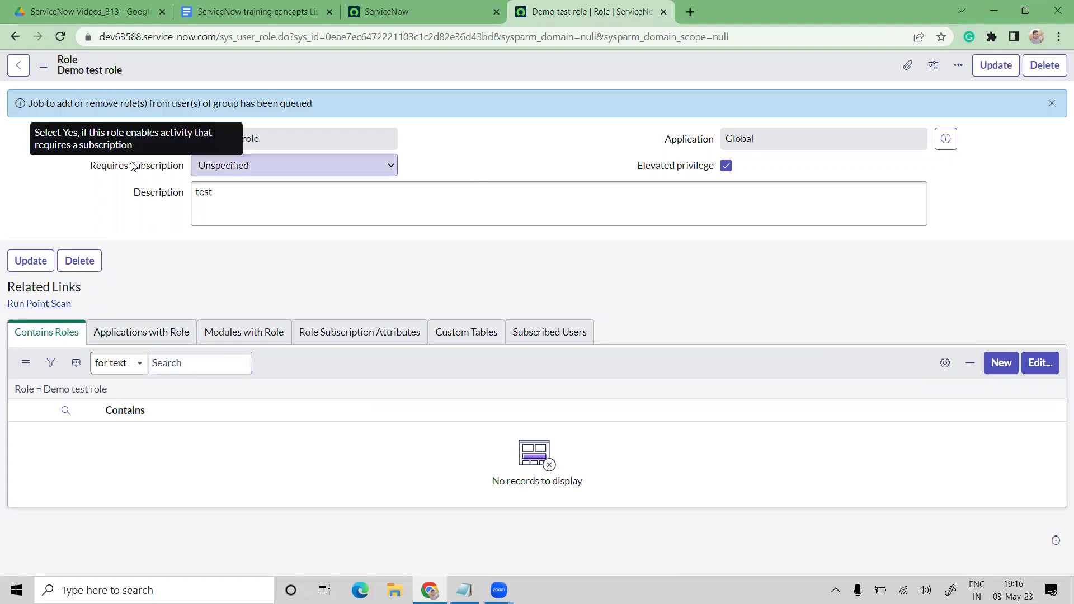
pyautogui.click(134, 337)
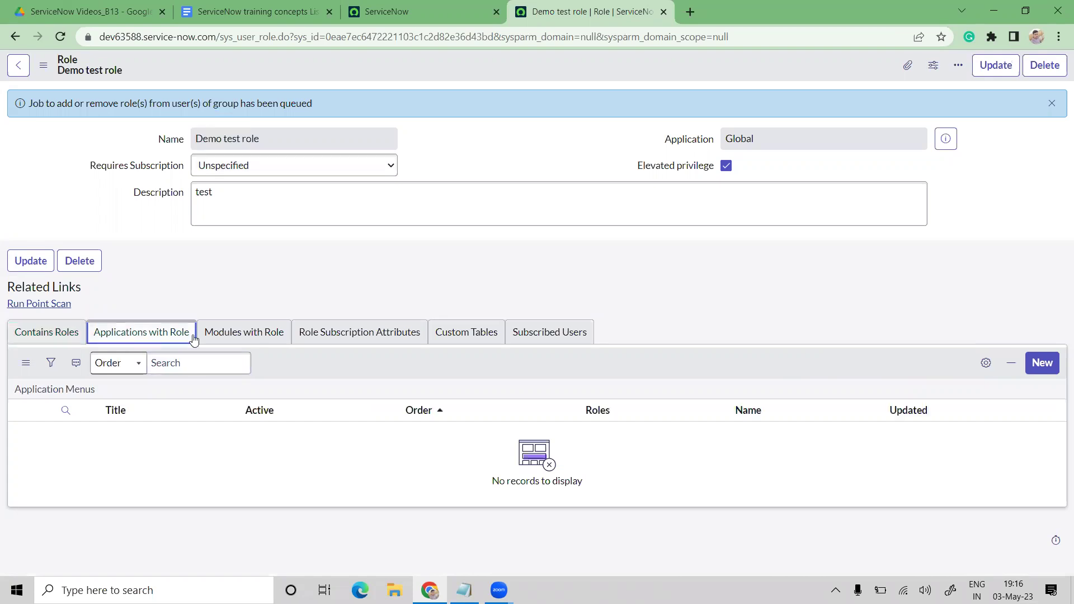
pyautogui.click(80, 338)
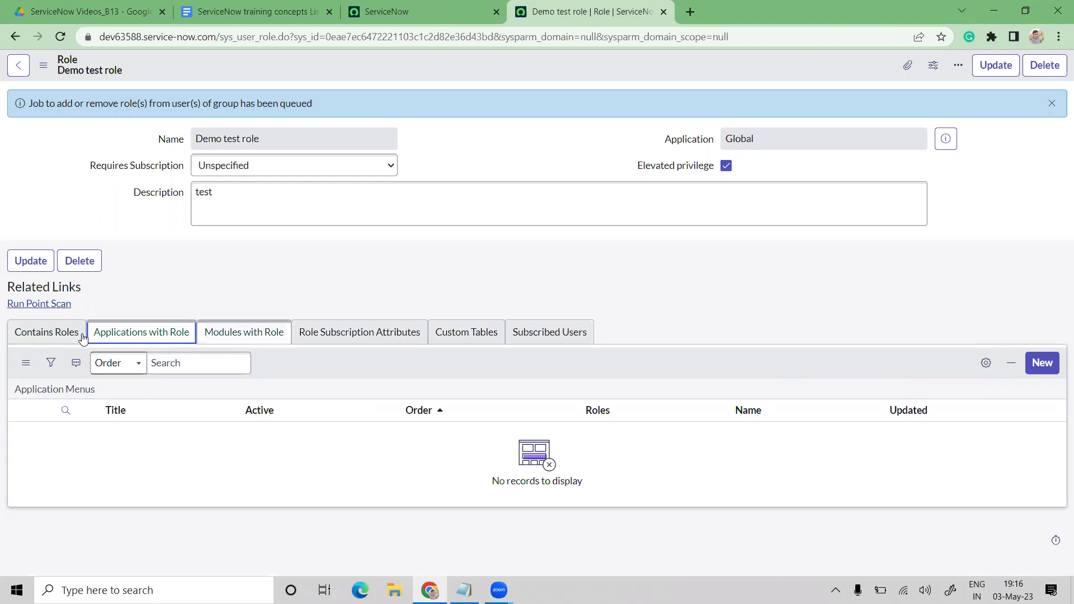
# Switch to the "ServiceNow training concepts List" document and examine the Applications & Modules topic
pyautogui.click(399, 8)
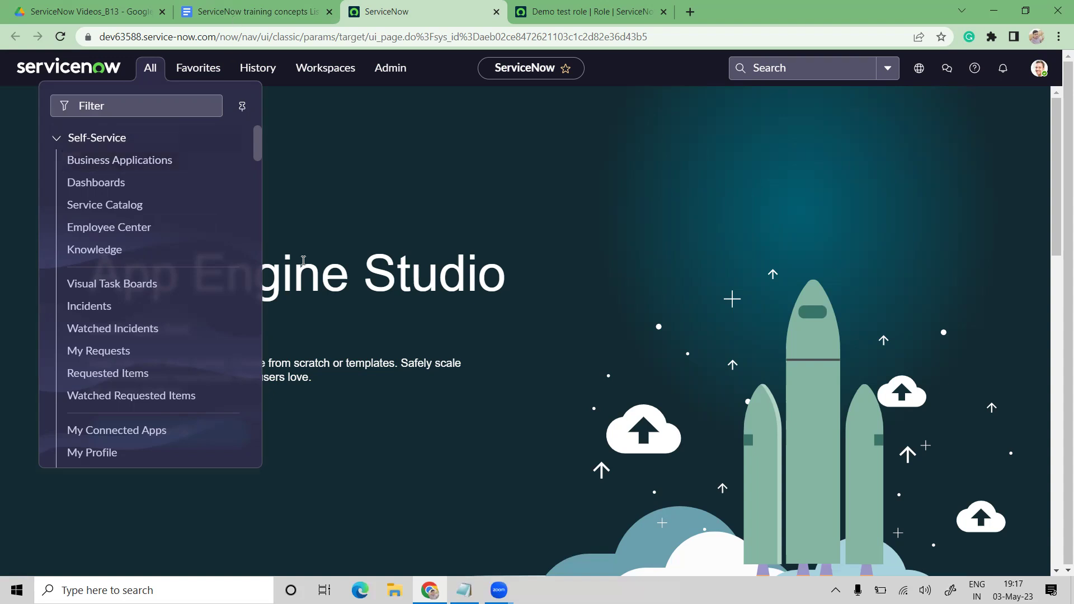
pyautogui.hotkey('ctrl', 'shift', 'Tab')
pyautogui.scroll(-4, 377, 304)
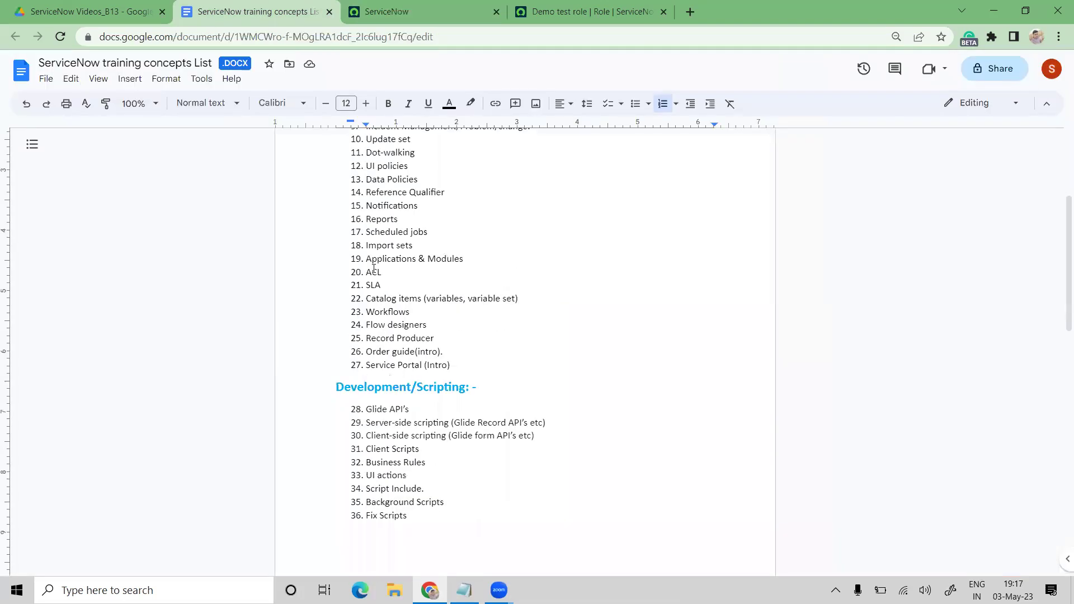
pyautogui.tripleClick(470, 257)
pyautogui.click(469, 255)
pyautogui.doubleClick(469, 255)
# Return to the ServiceNow home page and open the Self-Service application menu record for editing
pyautogui.click(416, 16)
pyautogui.click(152, 77)
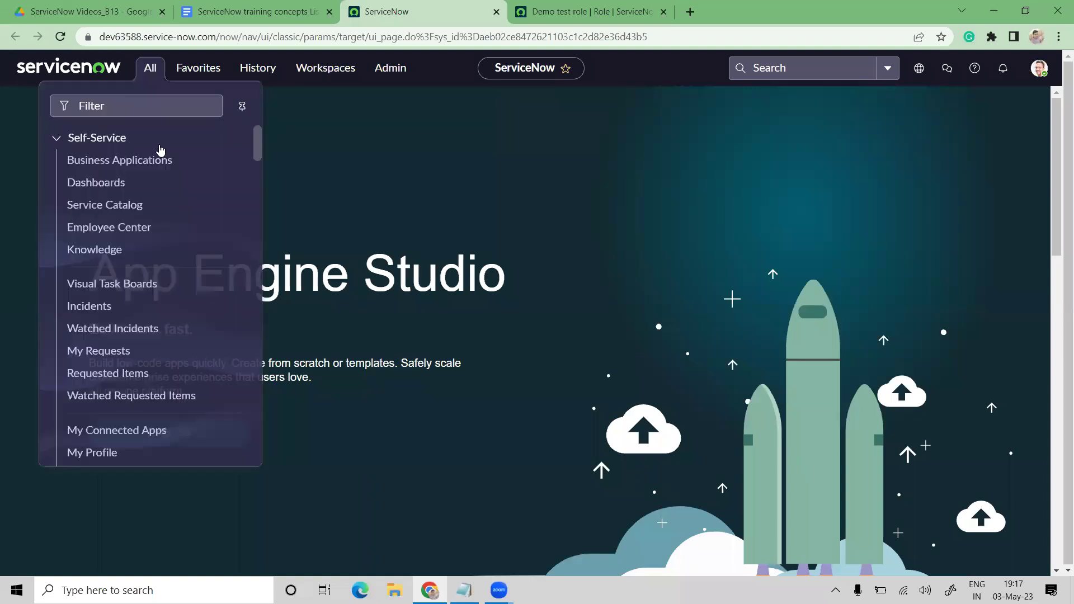
pyautogui.click(213, 140)
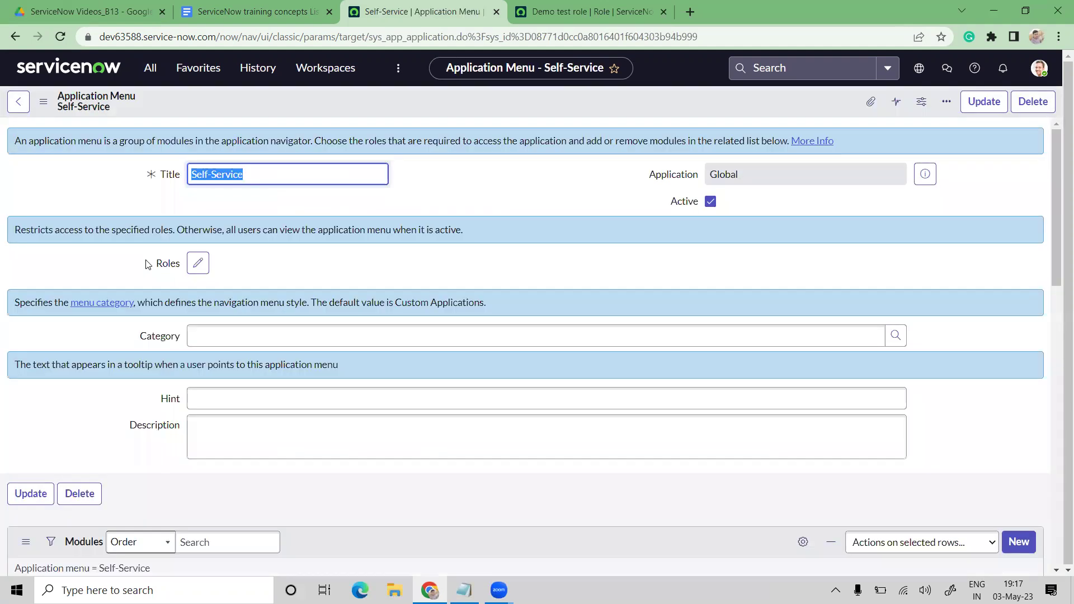
# Add the admin role to the roles required for the Self-Service application menu
pyautogui.moveTo(147, 261); pyautogui.dragTo(212, 267)
pyautogui.click(196, 267)
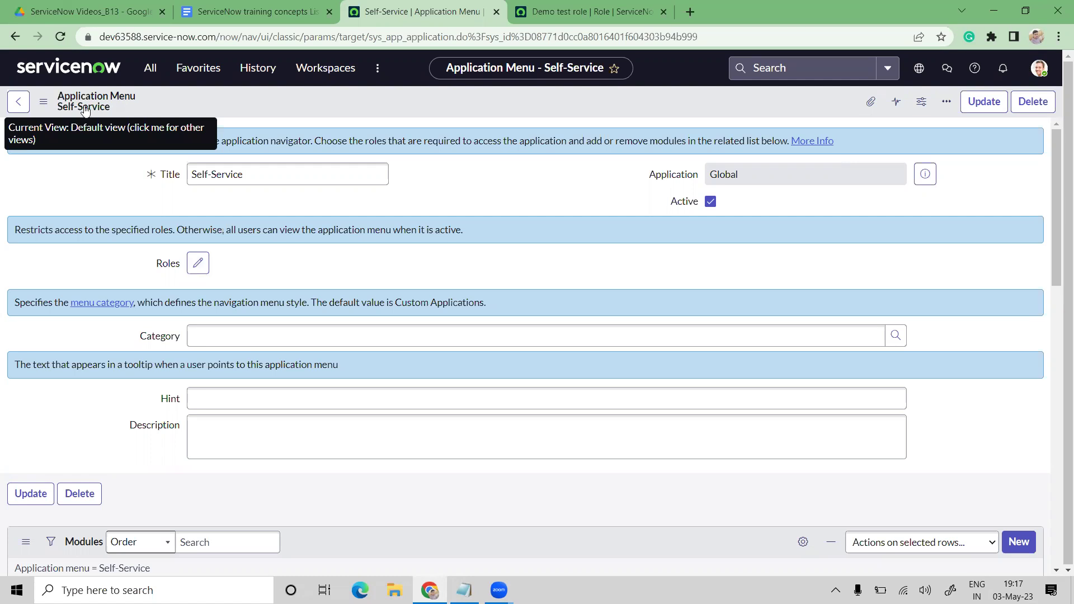
pyautogui.doubleClick(164, 264)
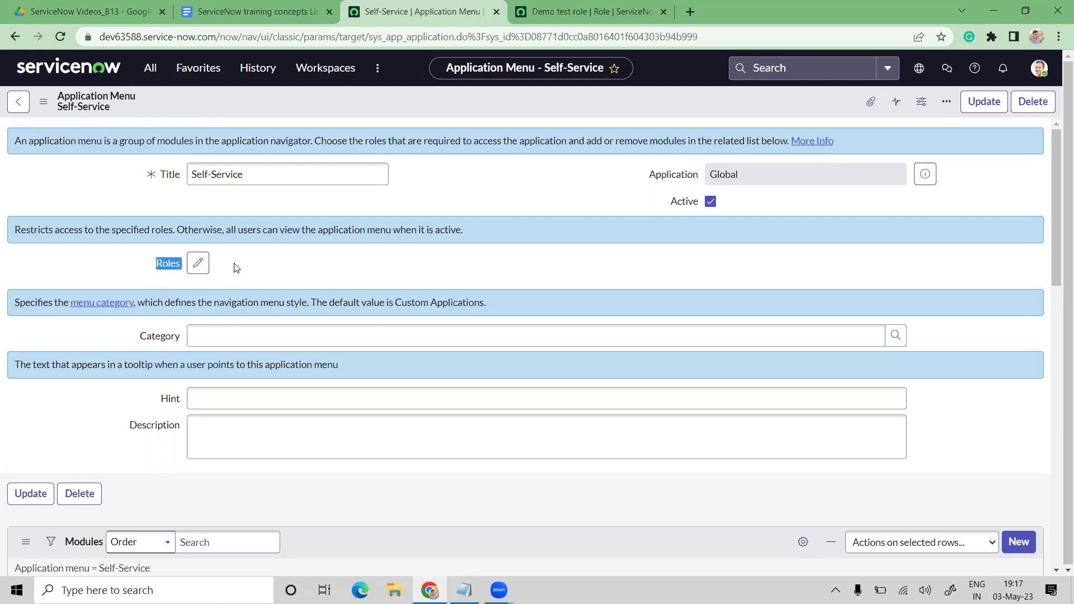
pyautogui.click(151, 270)
pyautogui.click(197, 264)
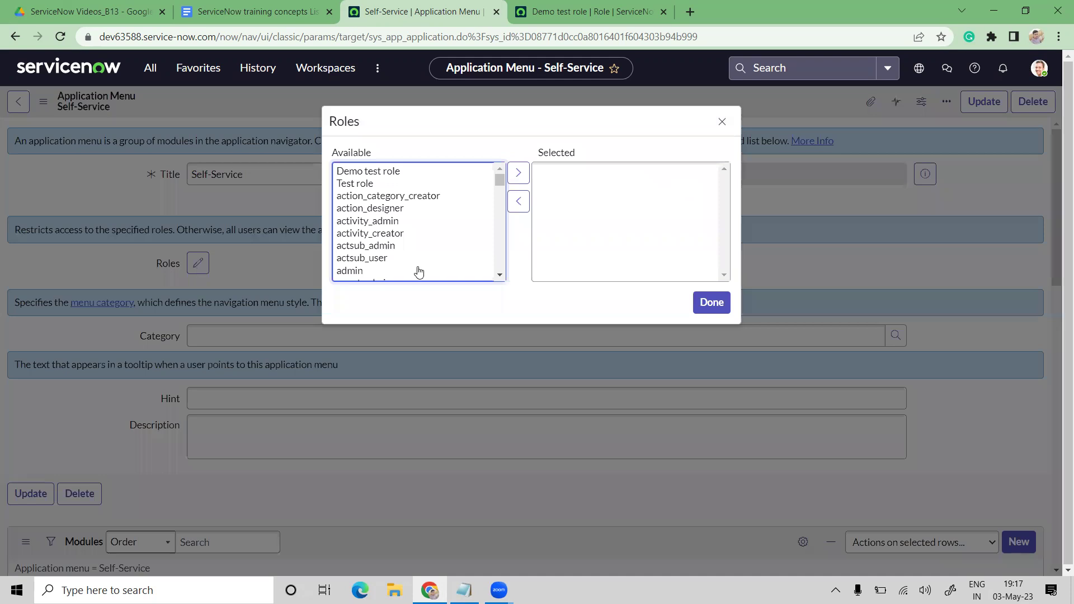
pyautogui.doubleClick(355, 271)
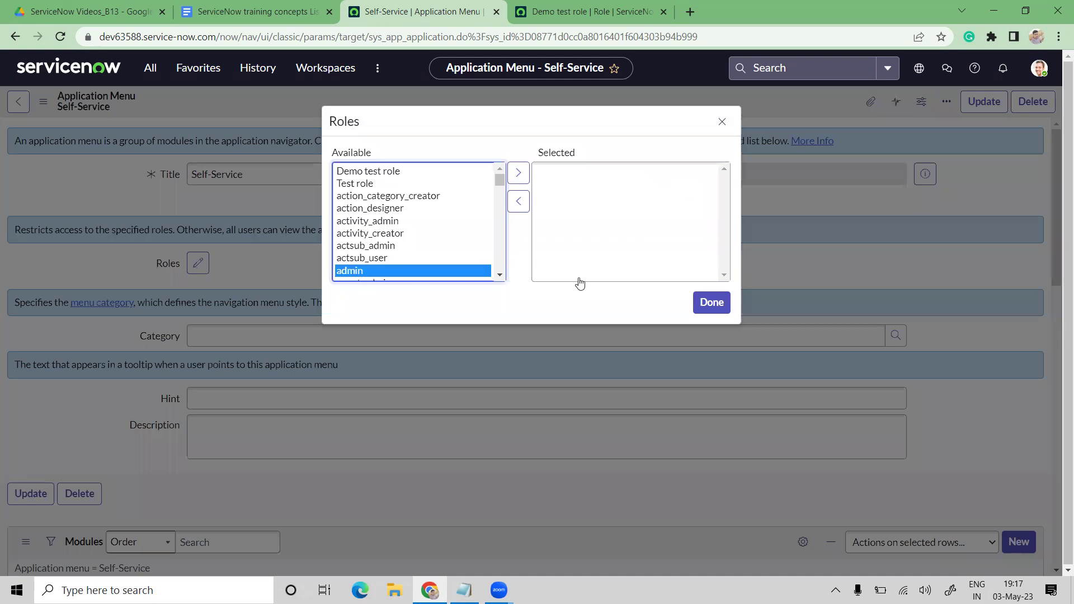
pyautogui.click(713, 305)
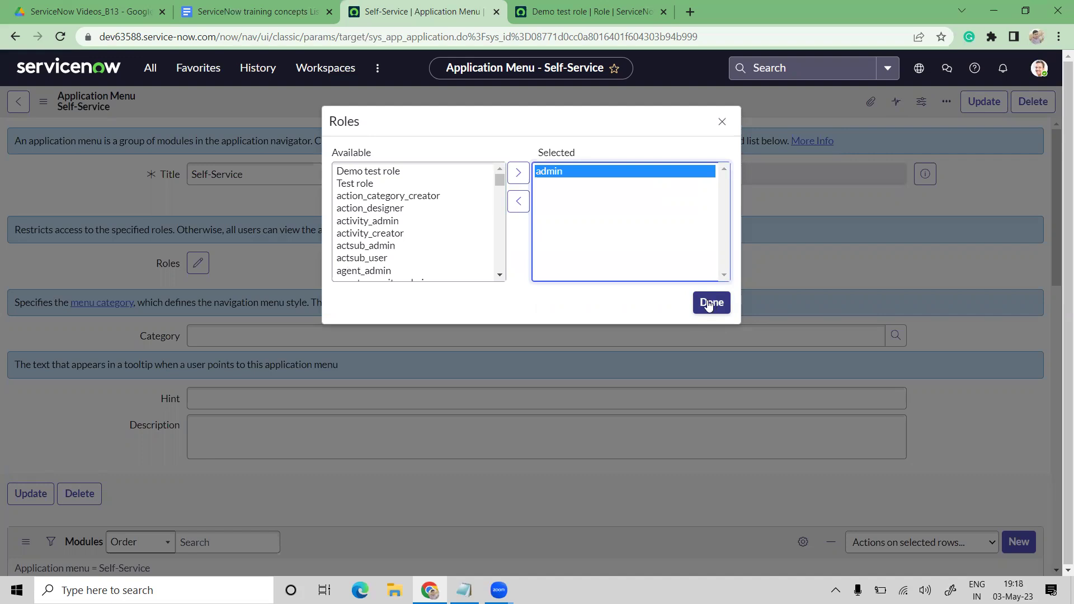
pyautogui.click(722, 122)
# Switch to the Demo test role record and examine its Applications with Role and Modules with Role related lists
pyautogui.click(545, 22)
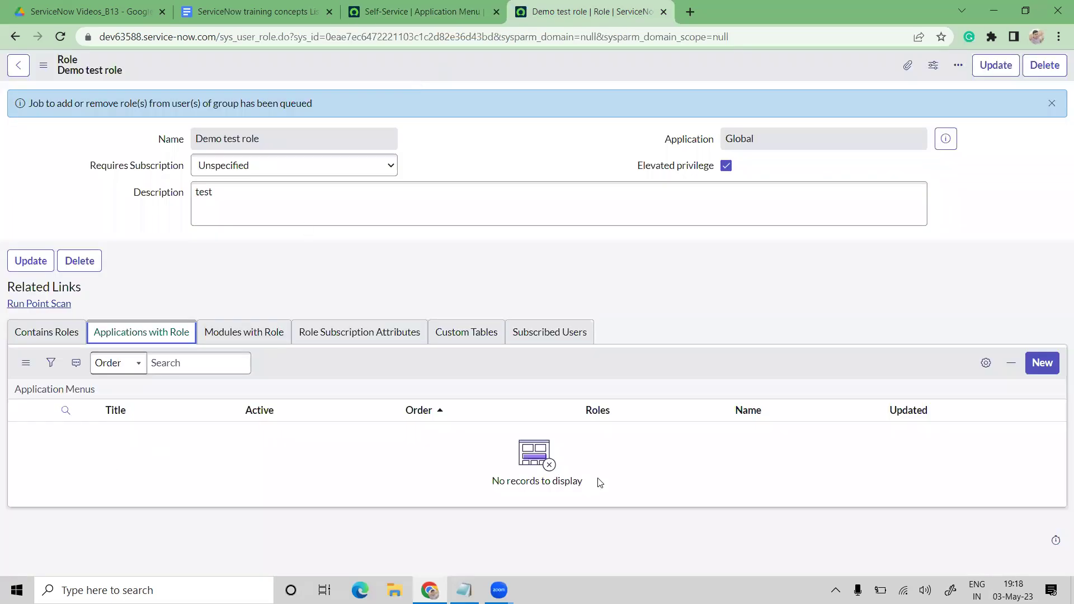
pyautogui.tripleClick(614, 482)
pyautogui.click(613, 482)
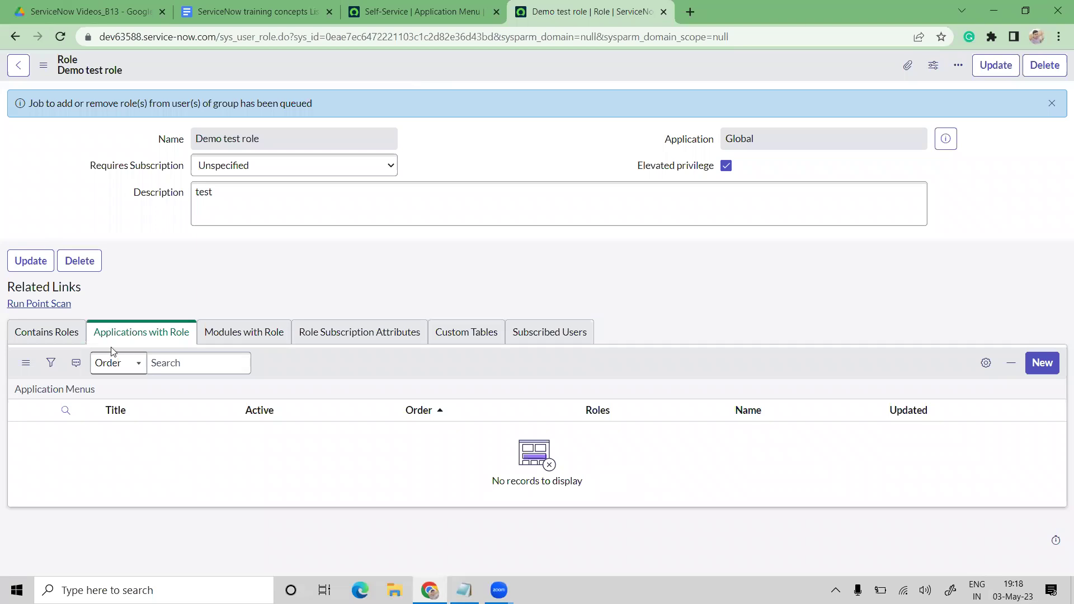
pyautogui.moveTo(187, 338); pyautogui.dragTo(209, 472)
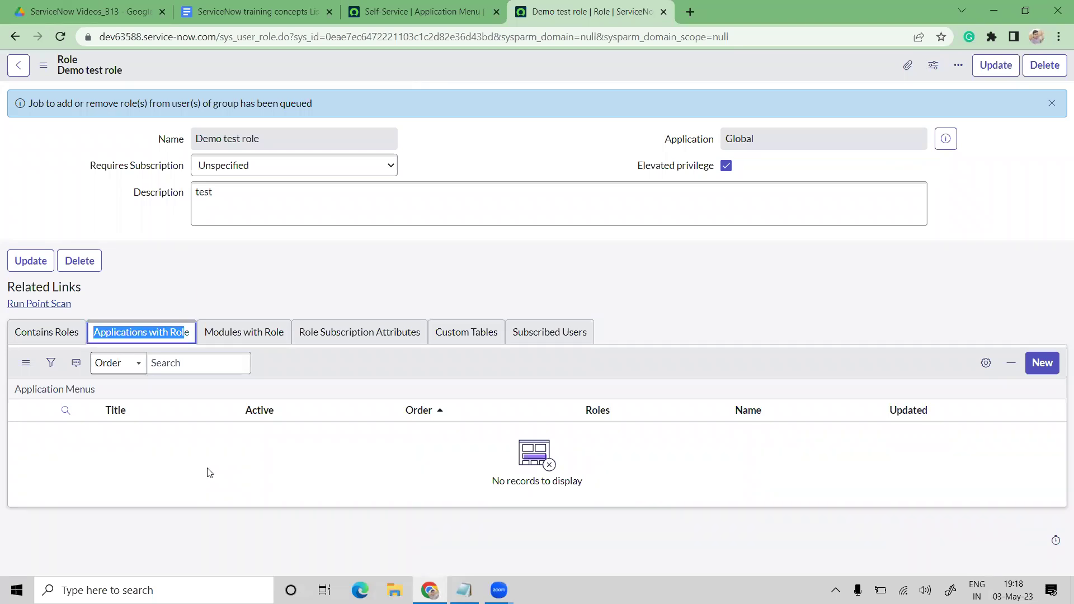
pyautogui.click(227, 335)
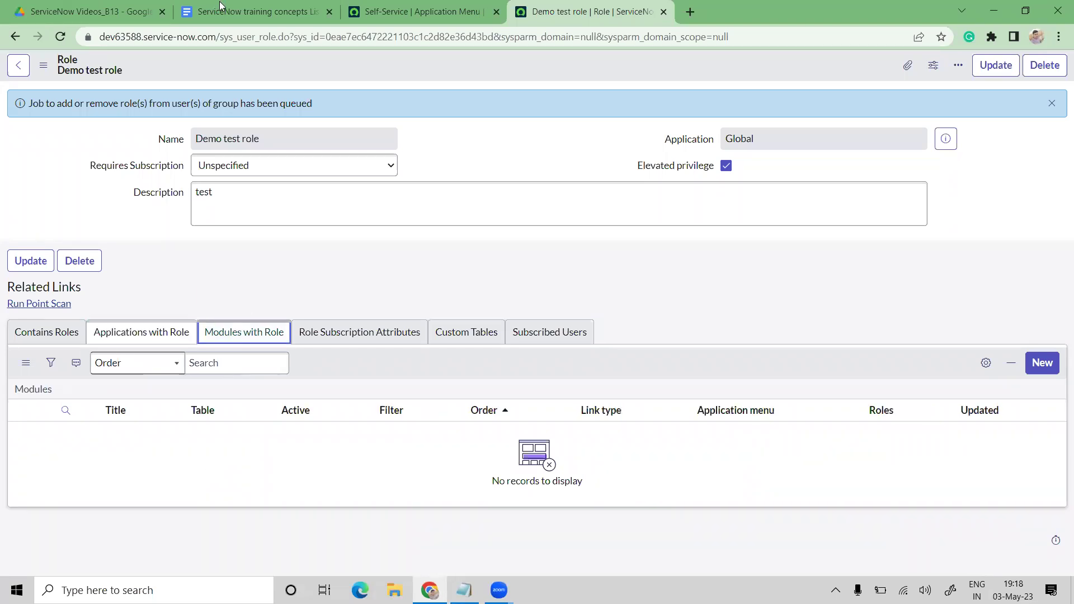
# Open the Business Applications module record under Self-Service, discarding the unsaved menu changes, and examine its Roles visibility setting
pyautogui.hotkey('ctrl', 'shift', 'Tab')
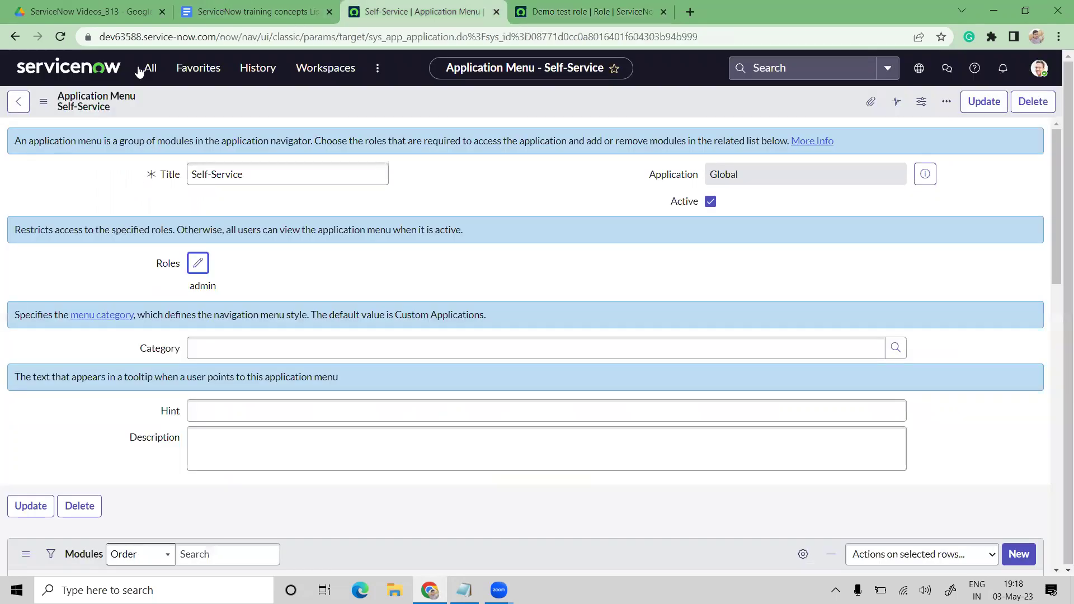
pyautogui.hotkey('ctrl', 'alt', 'c')
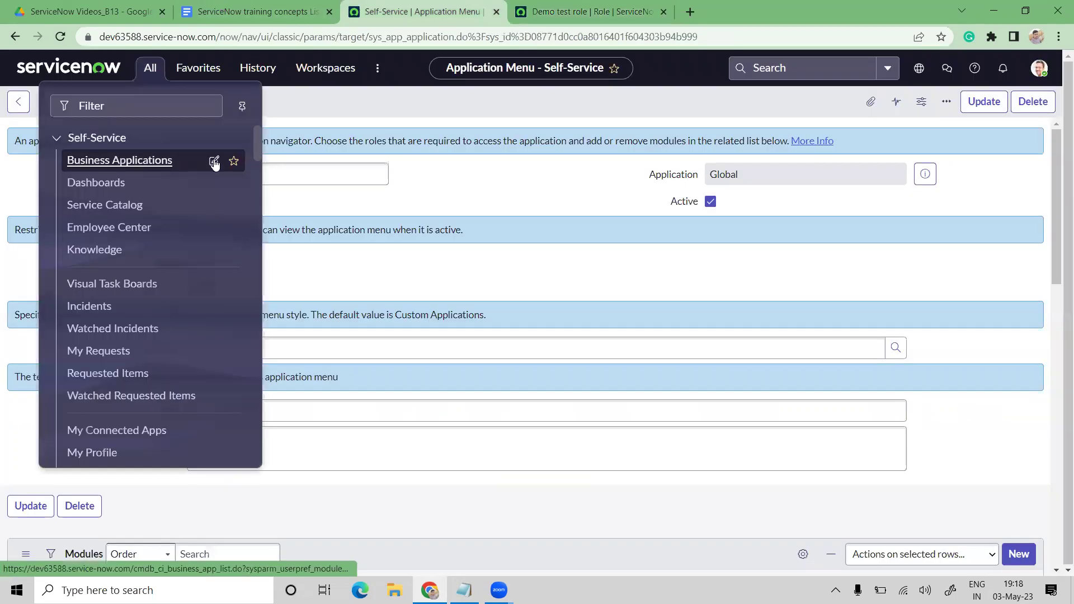
pyautogui.press('Return')
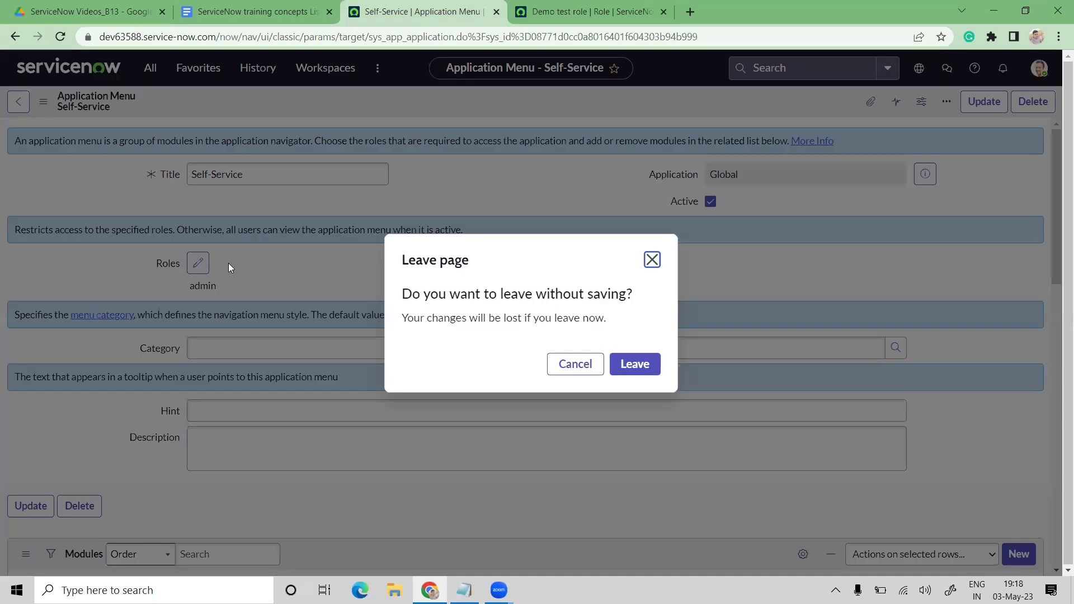
pyautogui.press('Return')
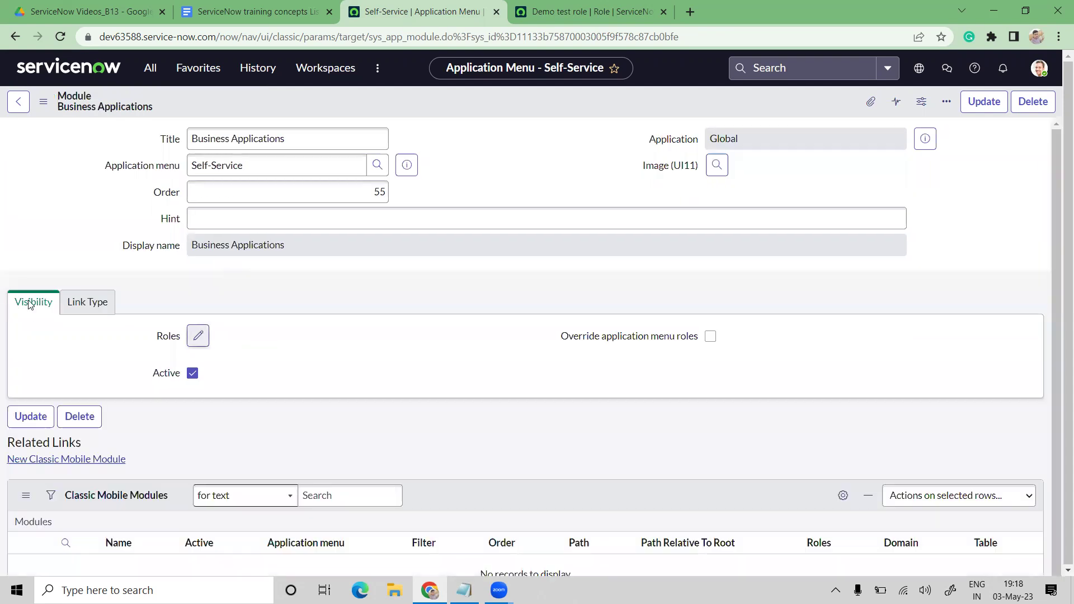
pyautogui.moveTo(153, 341); pyautogui.dragTo(236, 338)
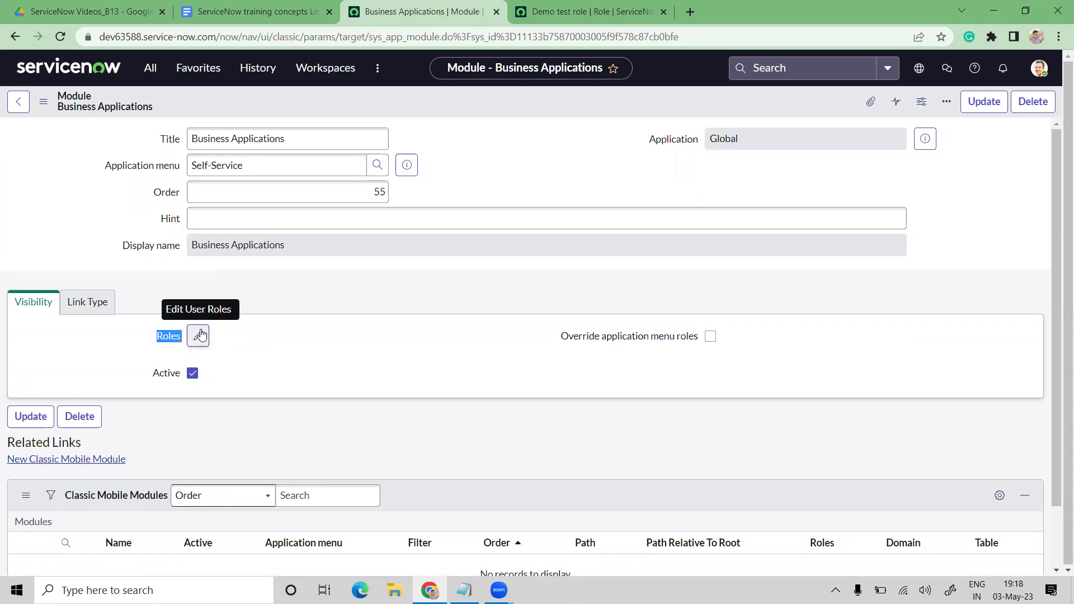
pyautogui.click(241, 341)
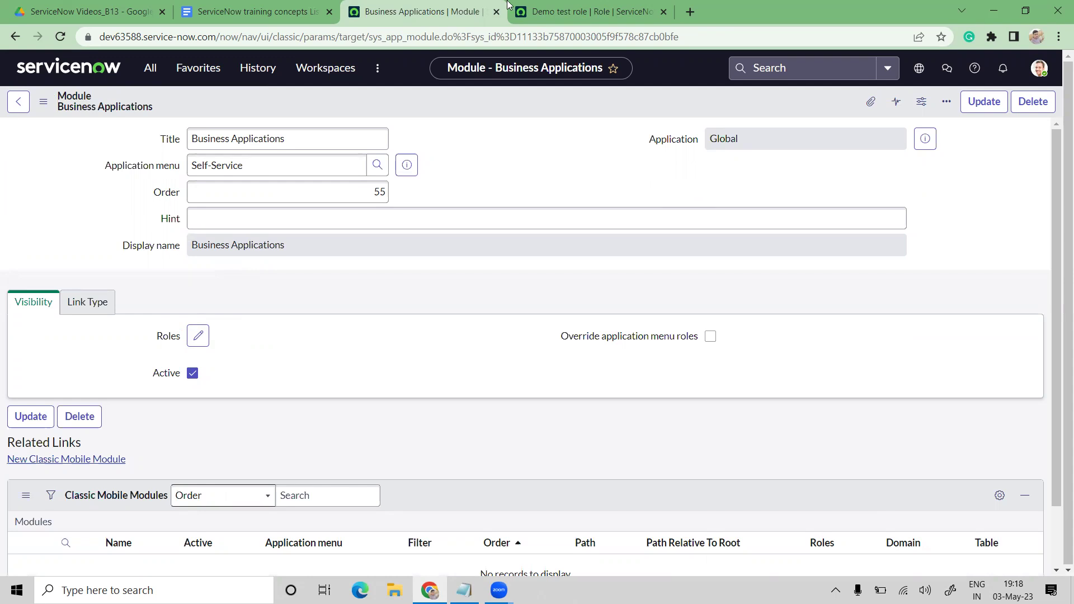
# Return to the Demo test role record and examine its Role Subscription Attributes and Custom Tables related lists
pyautogui.hotkey('ctrl', 'Tab')
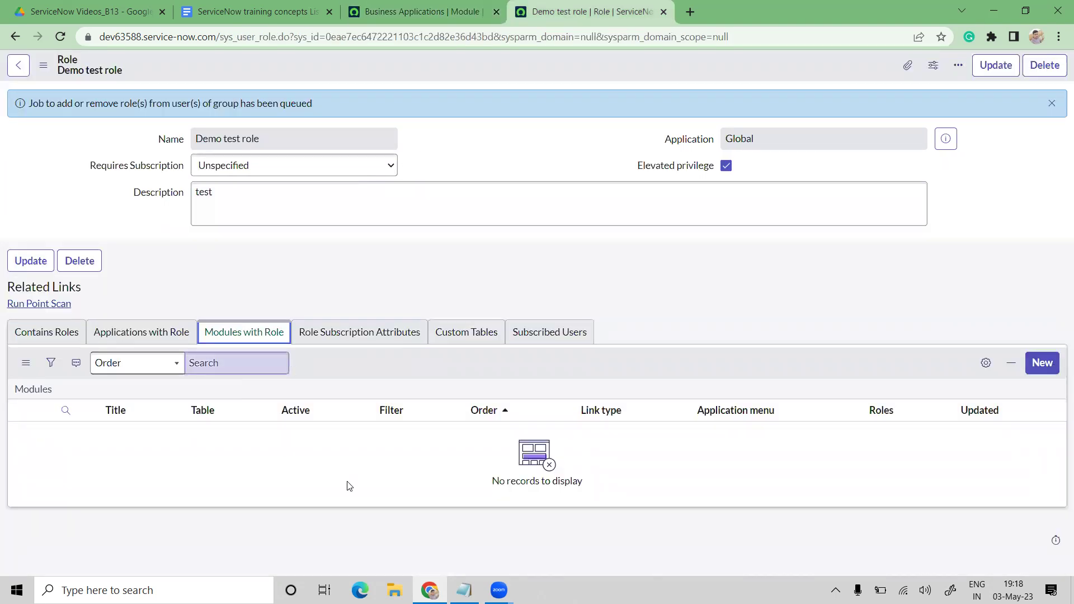
pyautogui.click(332, 350)
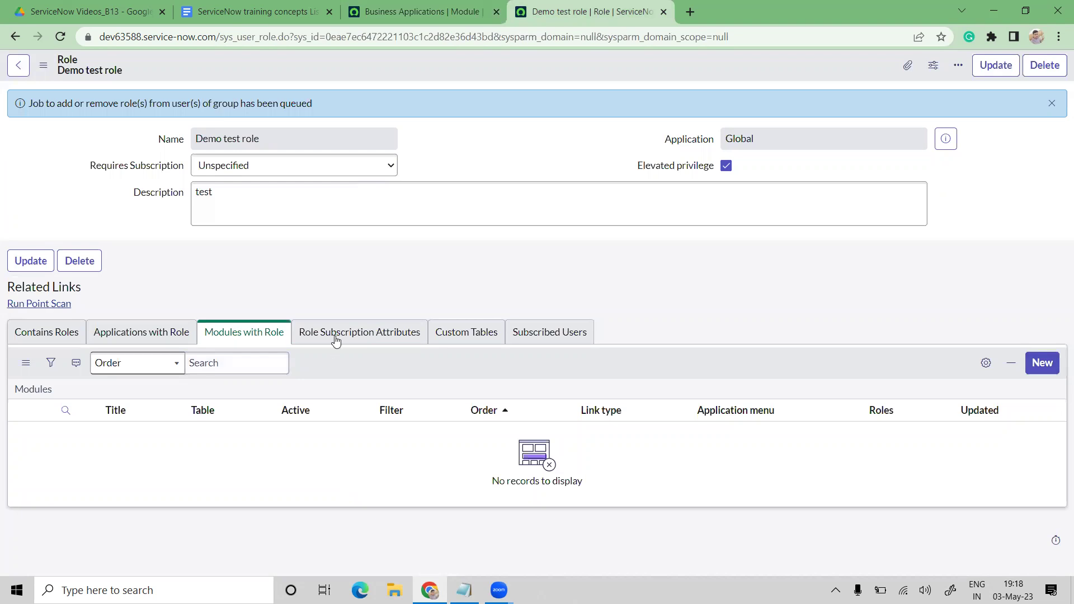
pyautogui.click(336, 334)
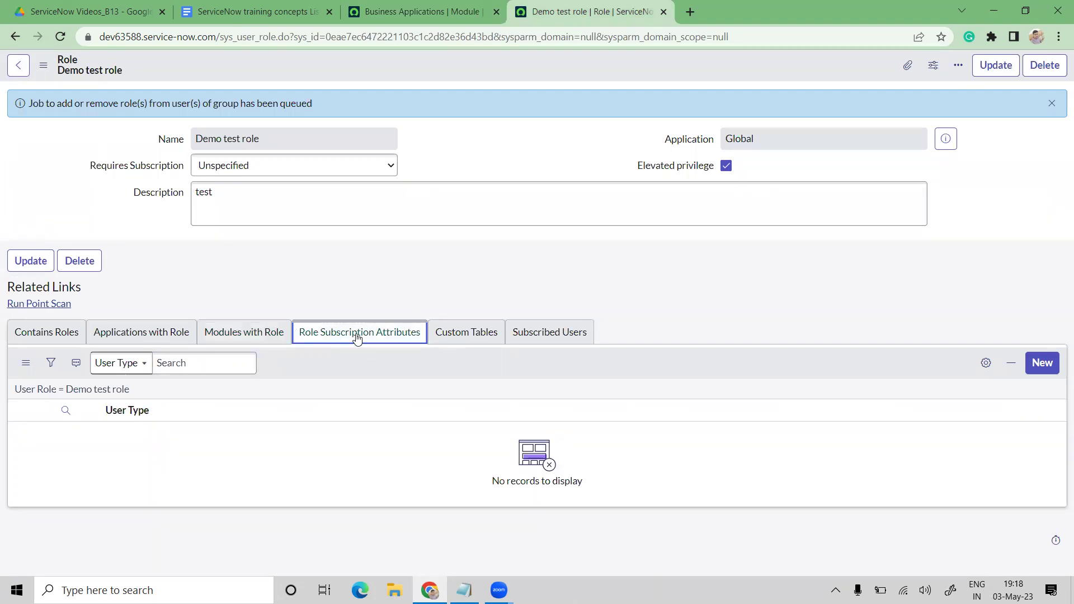
pyautogui.click(455, 335)
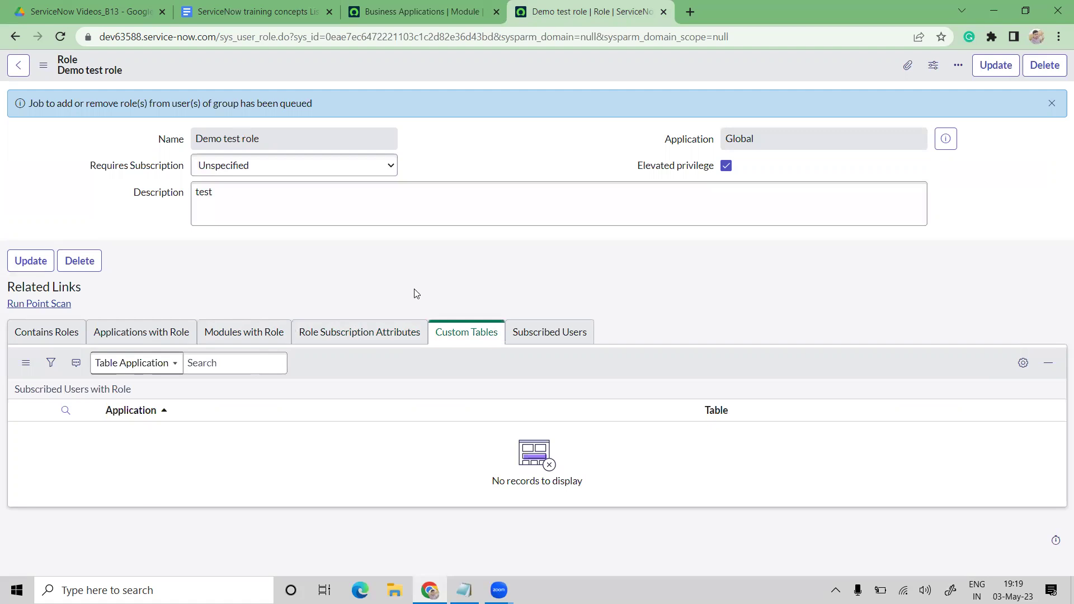
pyautogui.tripleClick(626, 484)
pyautogui.click(626, 484)
pyautogui.tripleClick(486, 335)
# Examine the Subscribed Users related list of the Demo test role
pyautogui.click(542, 334)
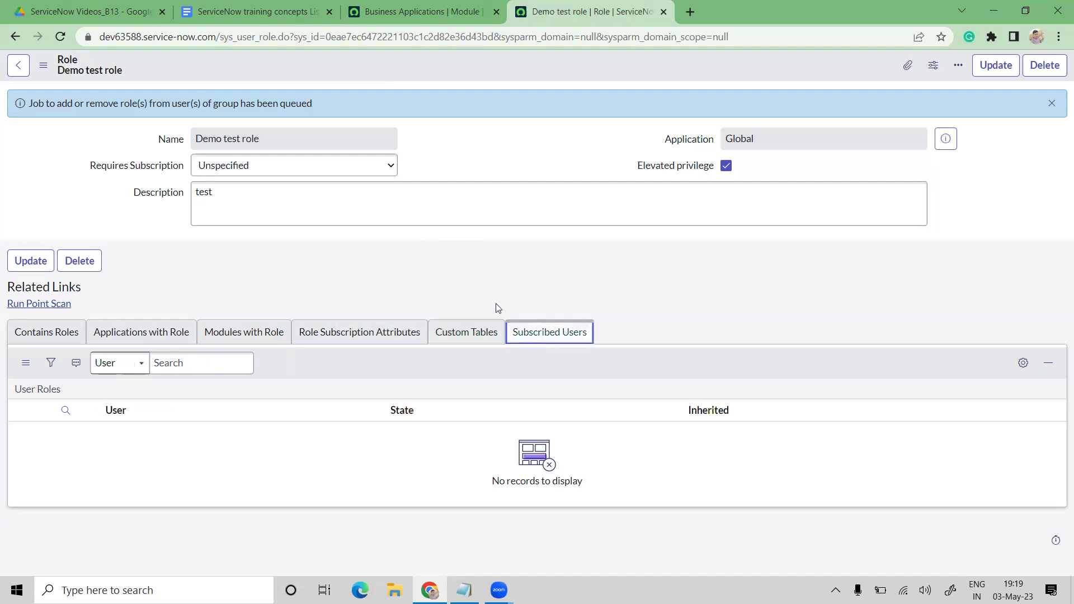
pyautogui.click(390, 166)
pyautogui.click(615, 361)
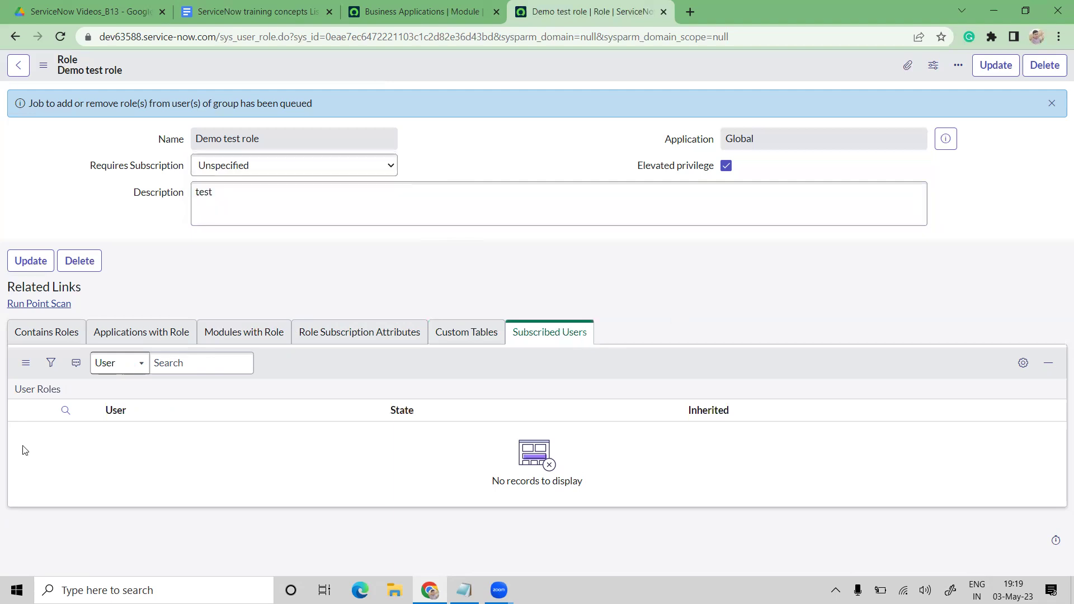
pyautogui.doubleClick(184, 411)
pyautogui.click(690, 470)
pyautogui.hotkey('ctrl', 'a')
pyautogui.click(490, 268)
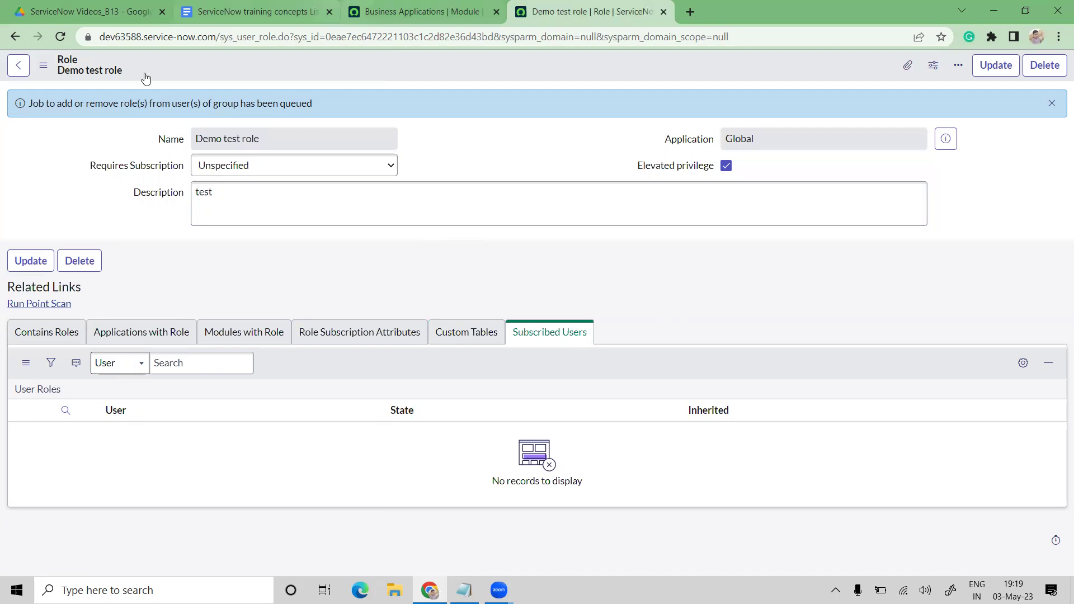
# Find the Organization Users module with the filter "users", open it in a new browser tab, and open the demo user's record
pyautogui.hotkey('ctrl', 'shift', 'Tab')
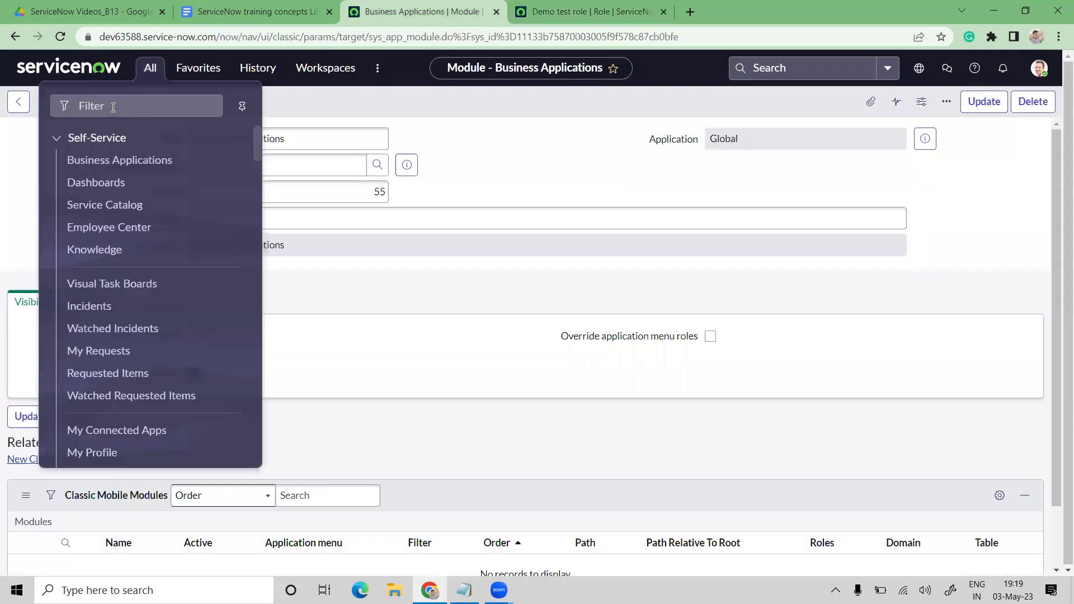
pyautogui.click(113, 107)
pyautogui.write('users')
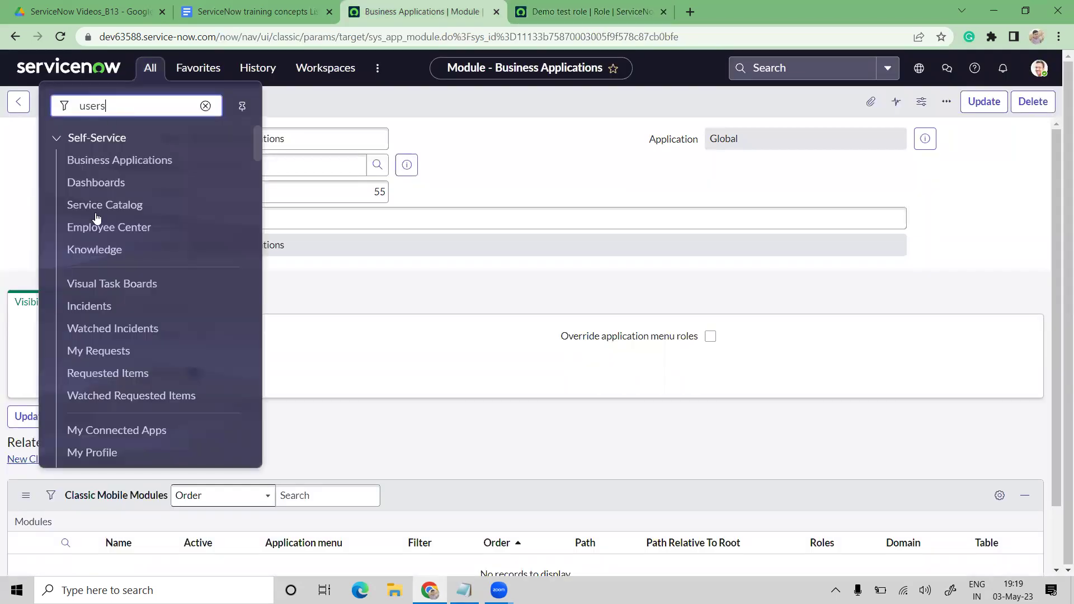
pyautogui.middleClick(90, 342)
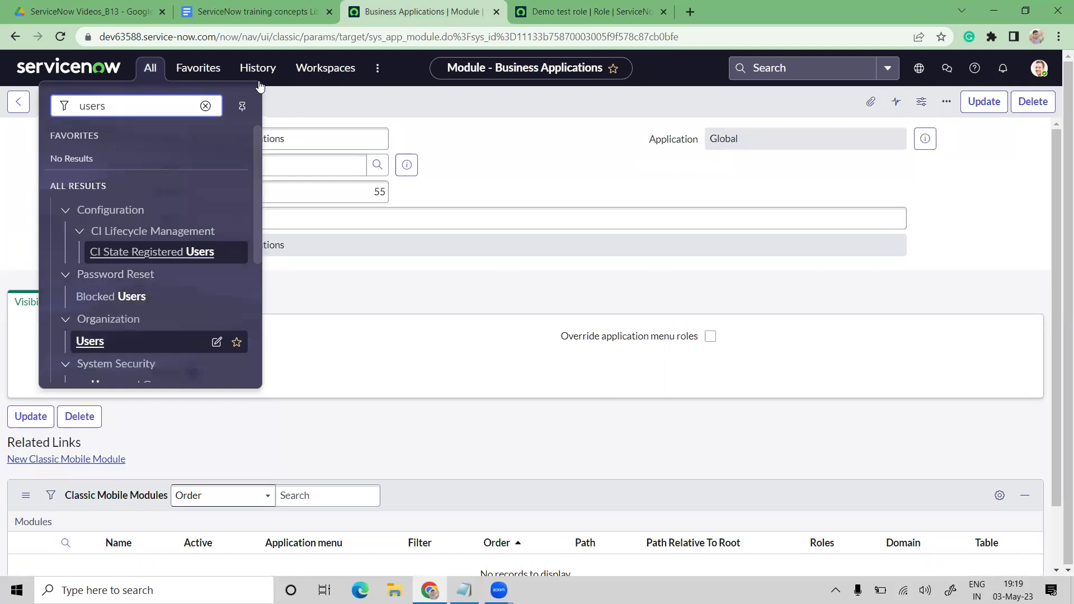
pyautogui.click(615, 6)
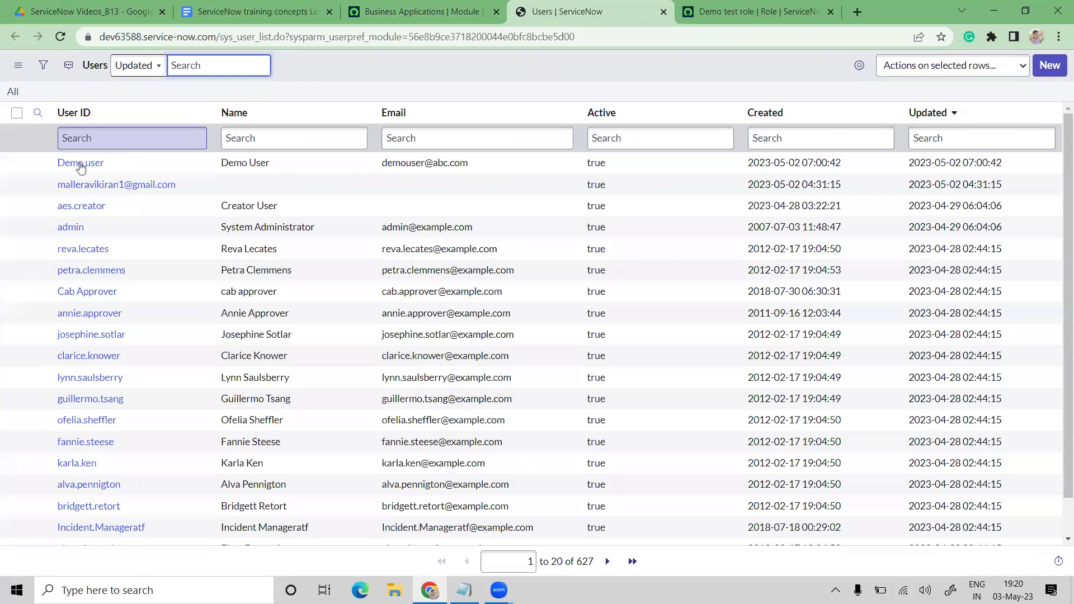
pyautogui.click(82, 162)
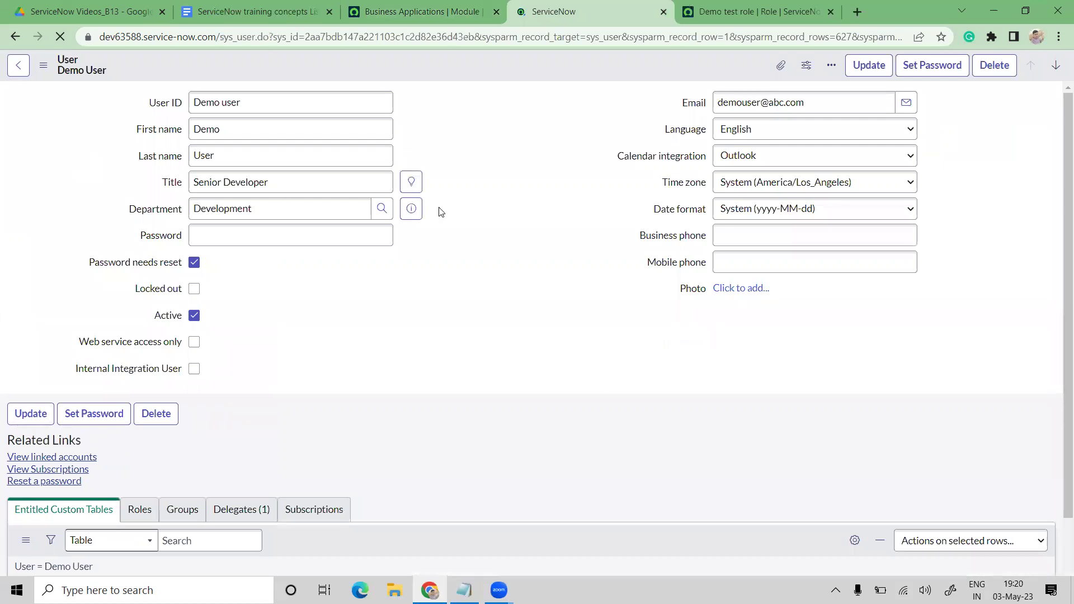
# Add the Demo test role to the demo user's roles and save the membership
pyautogui.scroll(-1, 439, 212)
pyautogui.scroll(-1, 431, 238)
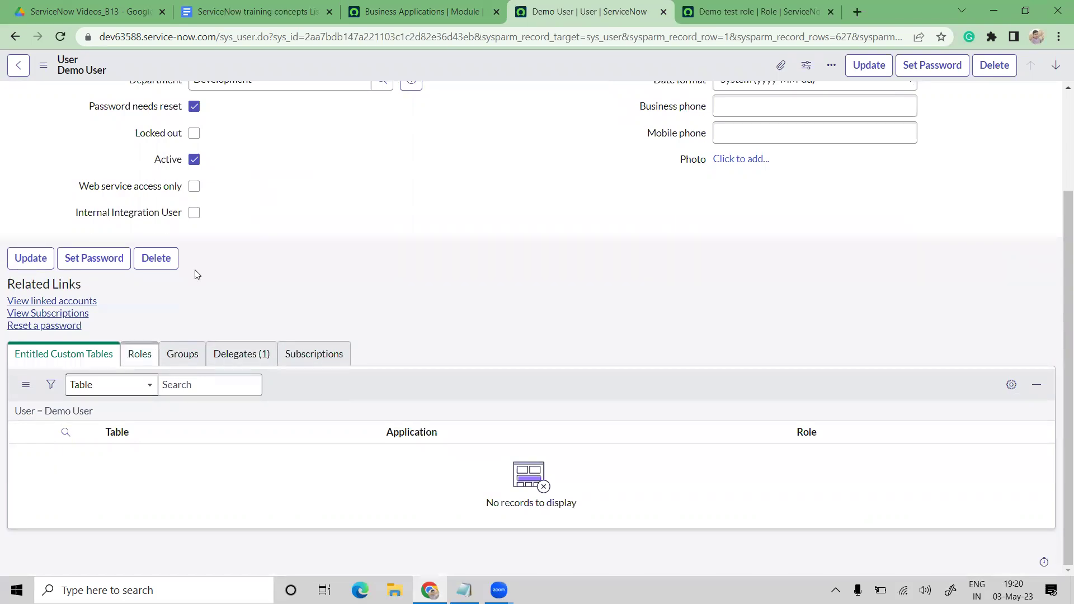
pyautogui.click(139, 354)
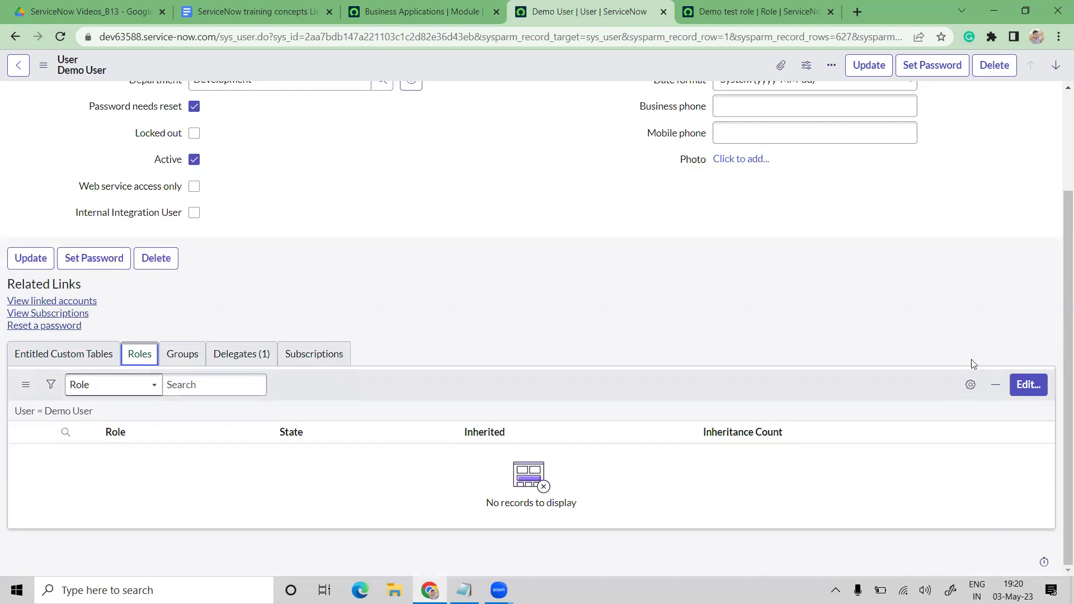
pyautogui.click(1028, 385)
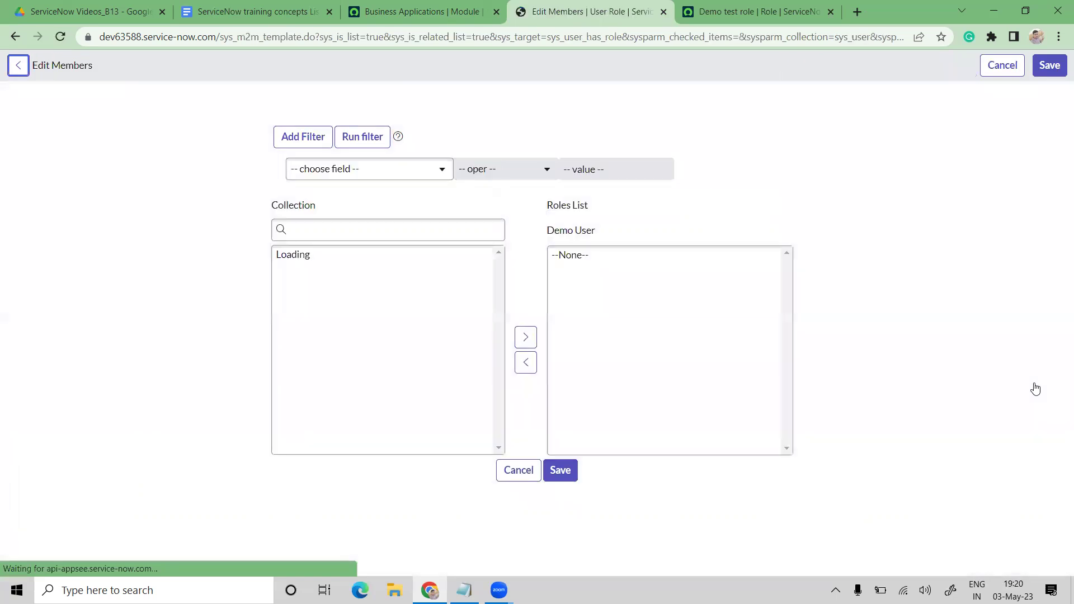
pyautogui.click(301, 229)
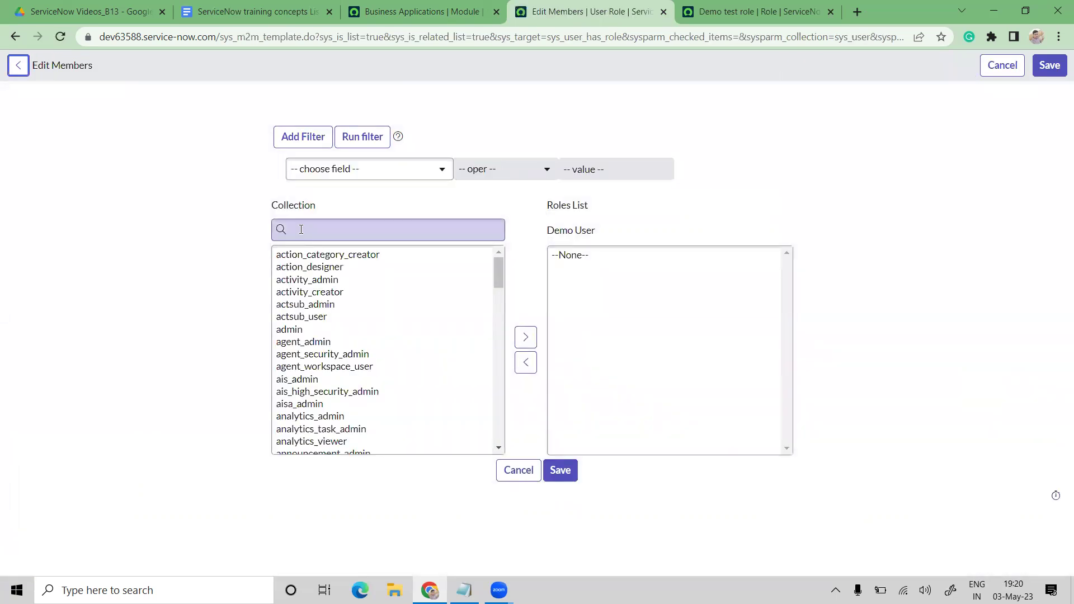
pyautogui.click(301, 229)
pyautogui.write('demo')
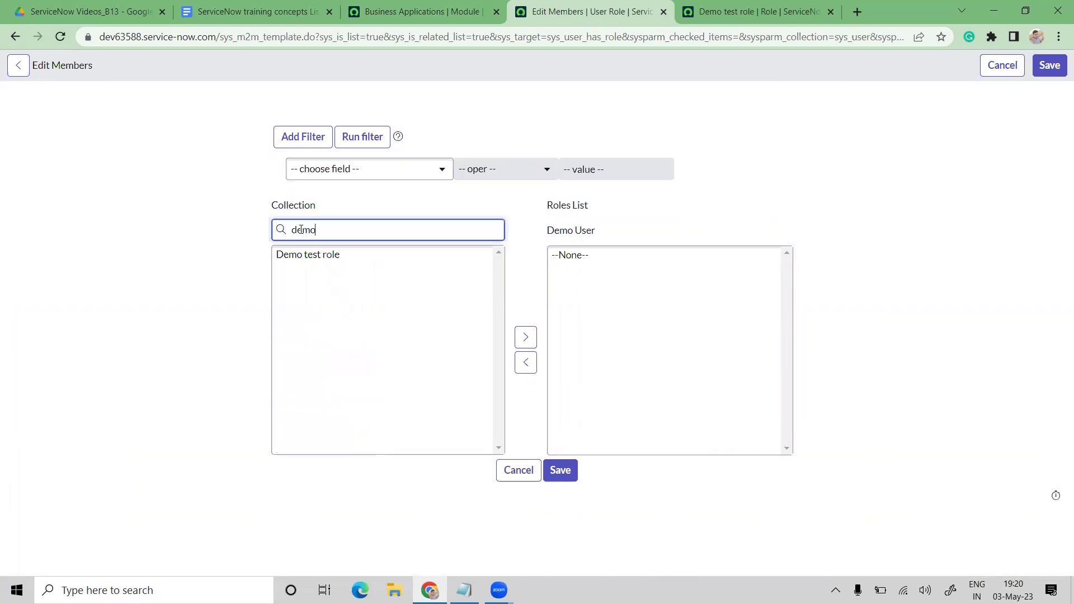
pyautogui.click(334, 258)
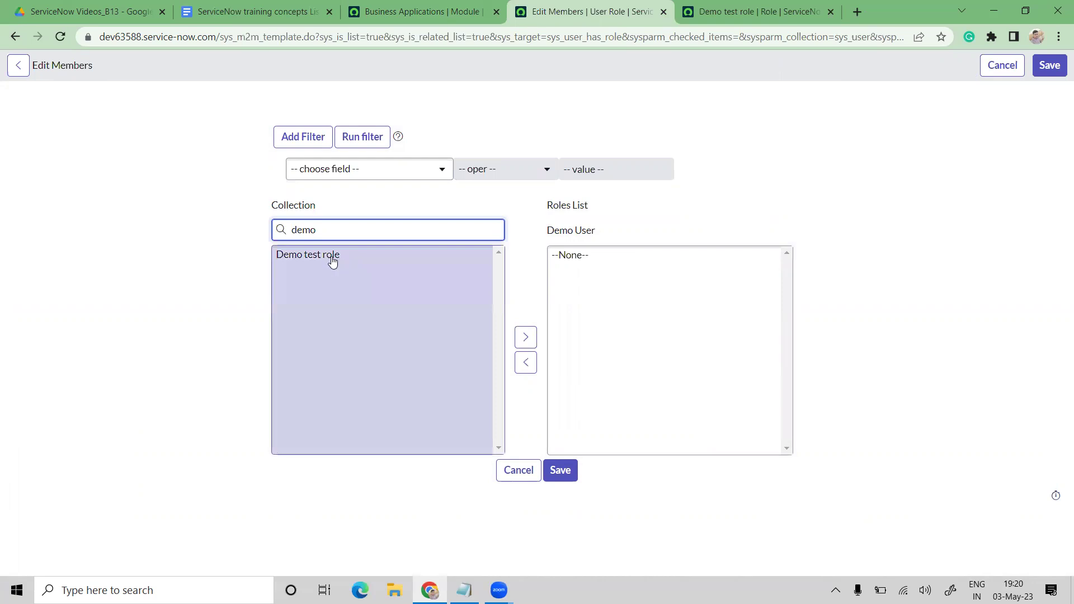
pyautogui.click(332, 259)
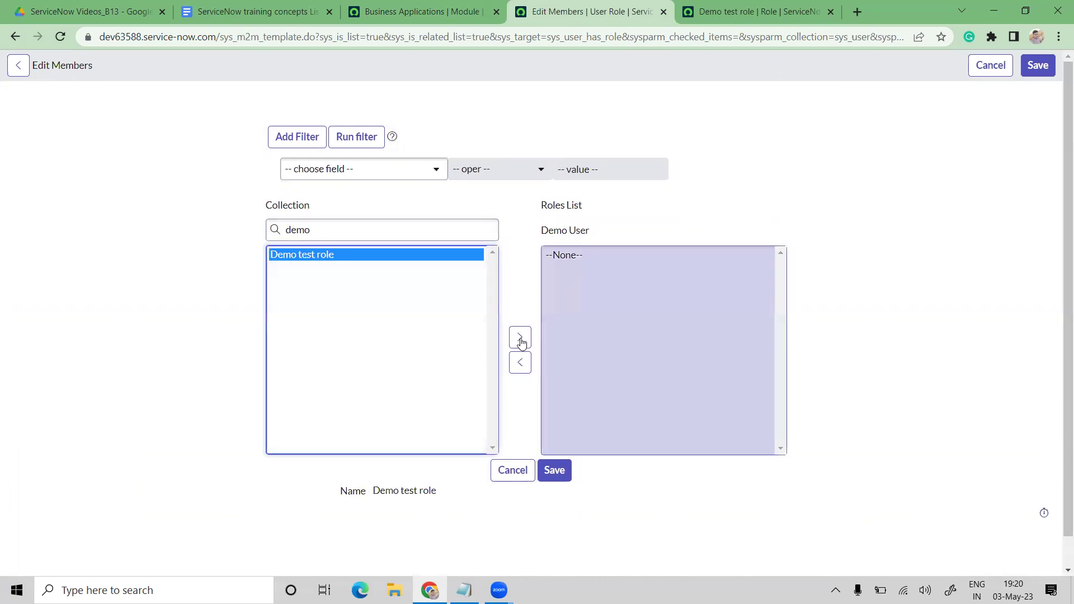
pyautogui.click(520, 338)
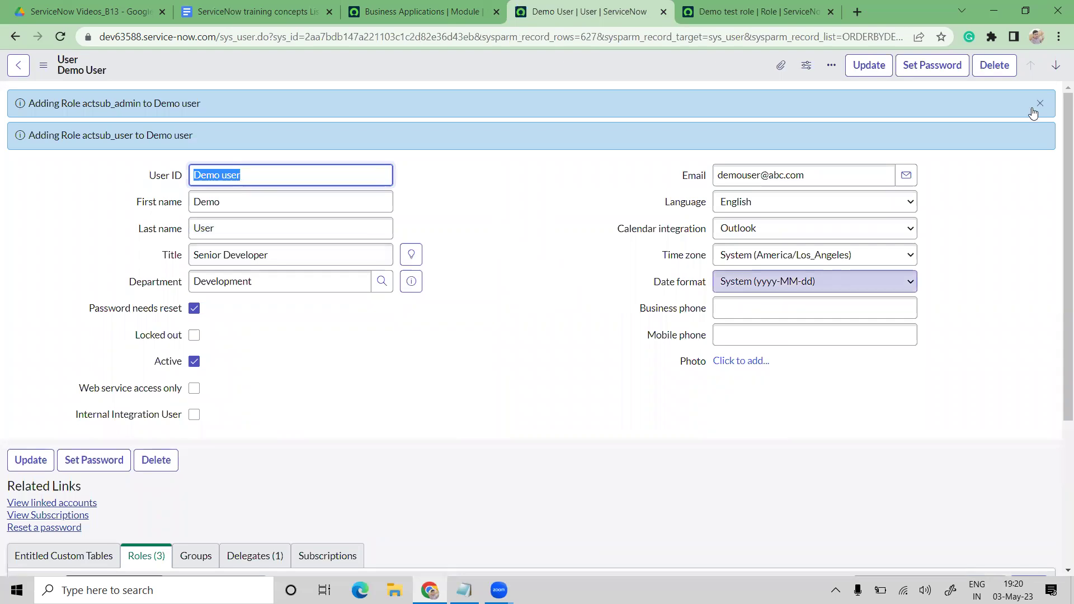
# Examine the demo user's Roles related list, comparing the directly assigned Demo test role with the inherited roles
pyautogui.scroll(-3, 562, 240)
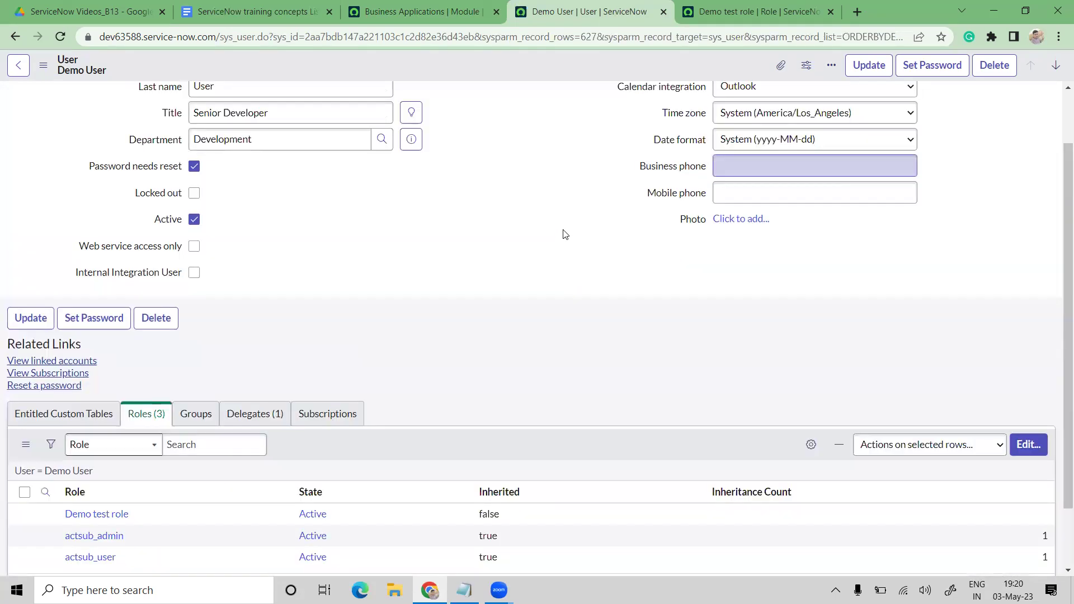
pyautogui.scroll(-2, 564, 234)
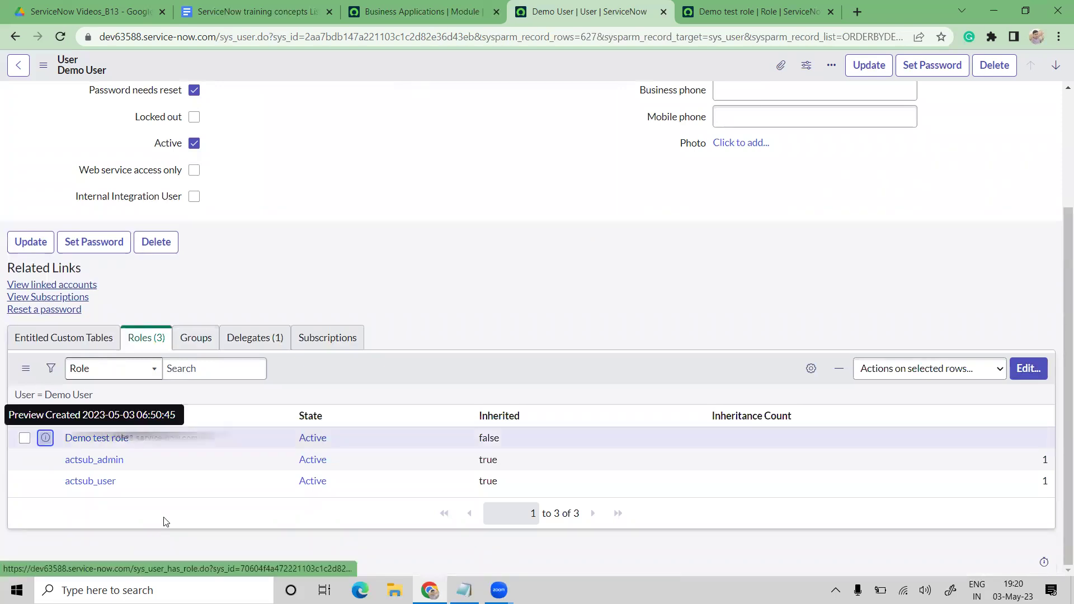
pyautogui.moveTo(72, 465); pyautogui.dragTo(63, 466)
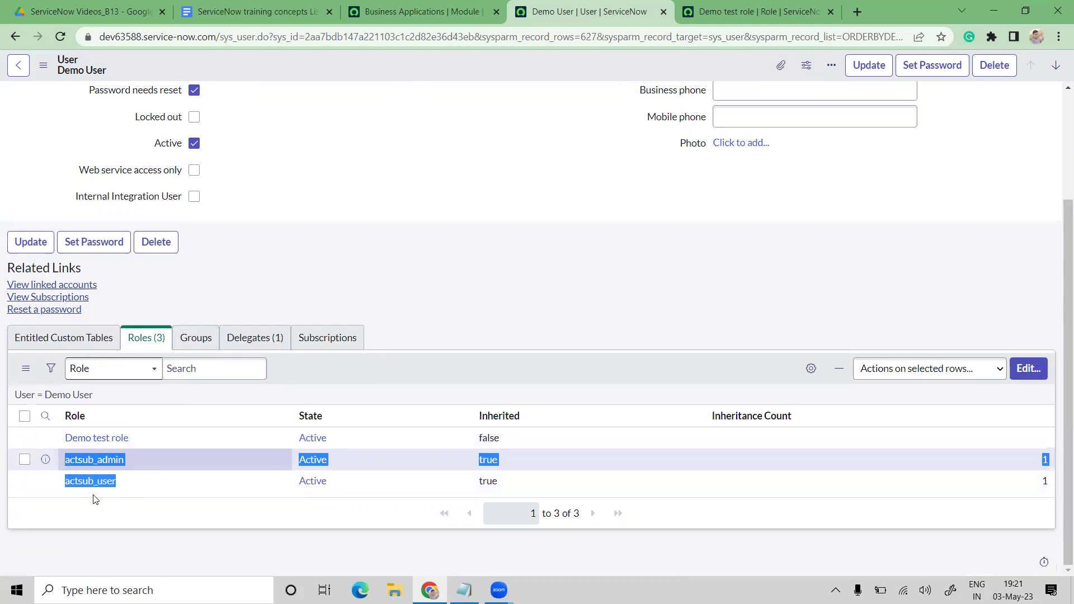
pyautogui.click(157, 514)
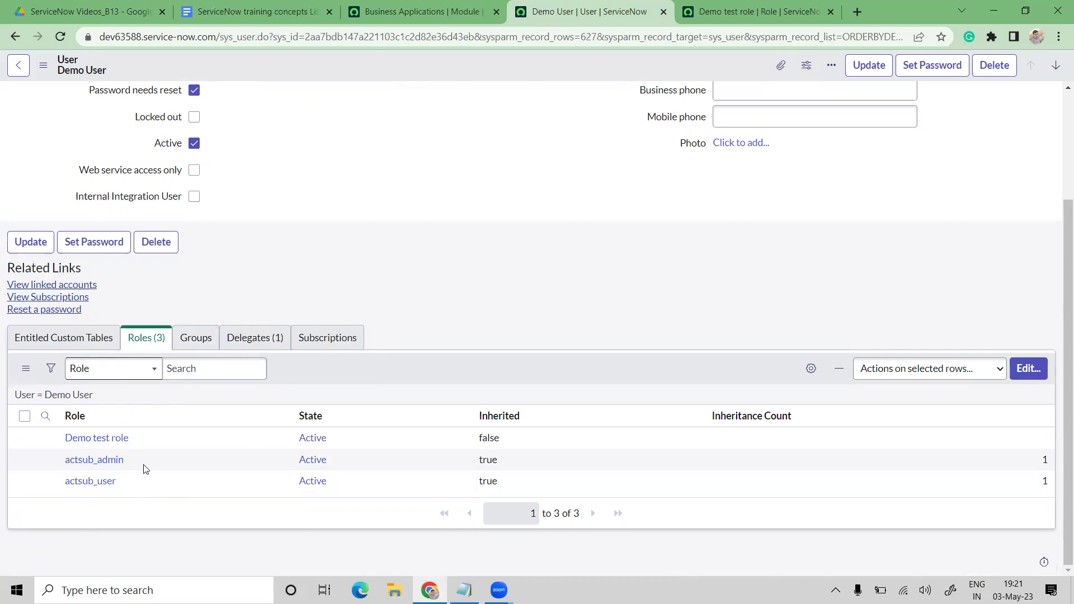
pyautogui.moveTo(151, 482); pyautogui.dragTo(126, 345)
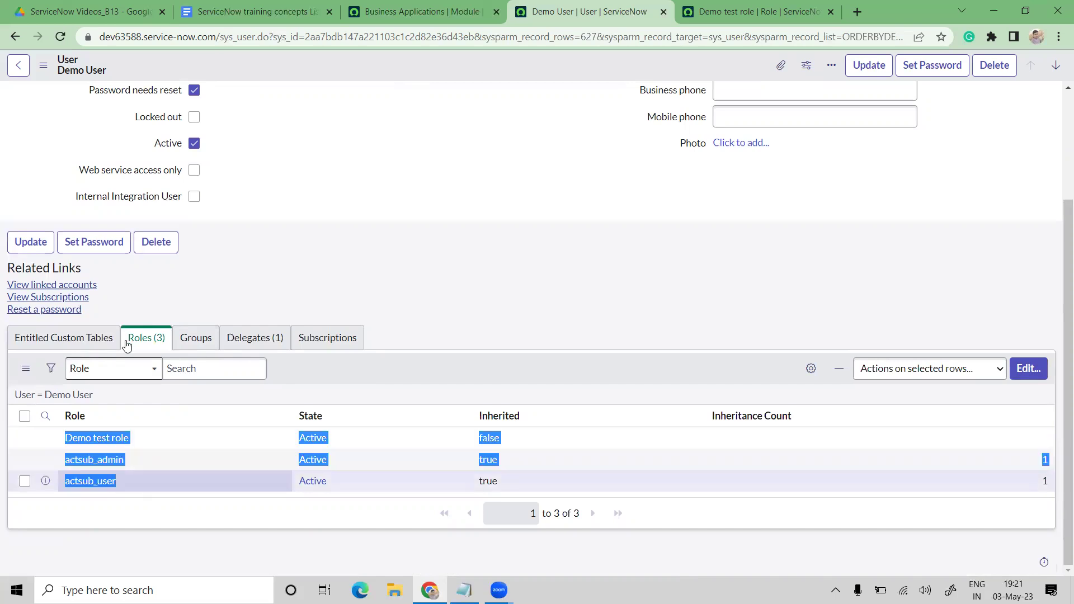
pyautogui.click(514, 253)
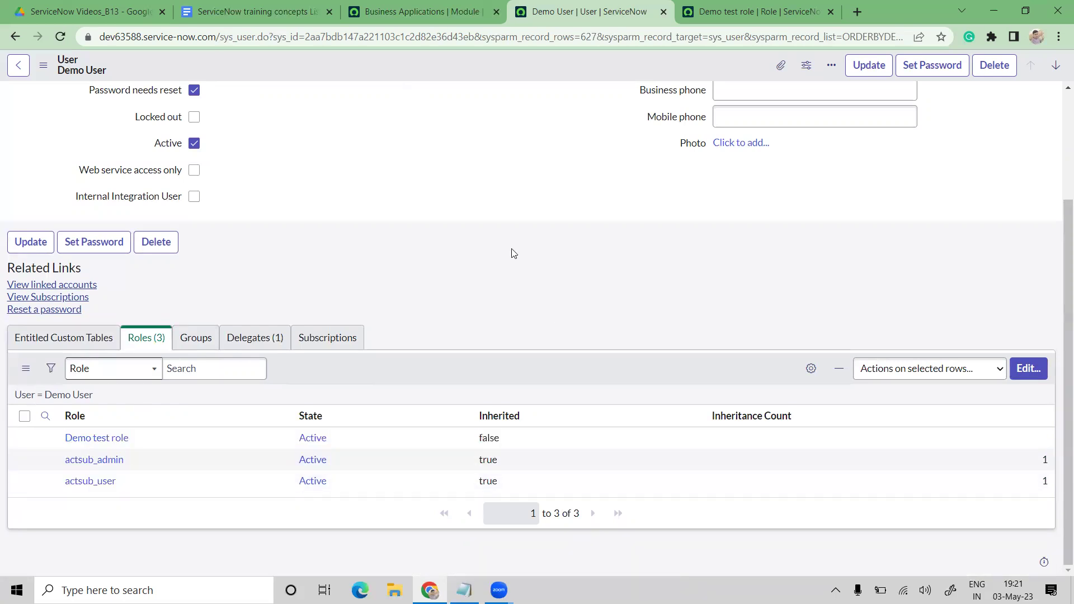
# Open the demo user's role membership for editing and add action_designer and activity_admin to the roles list
pyautogui.click(1028, 369)
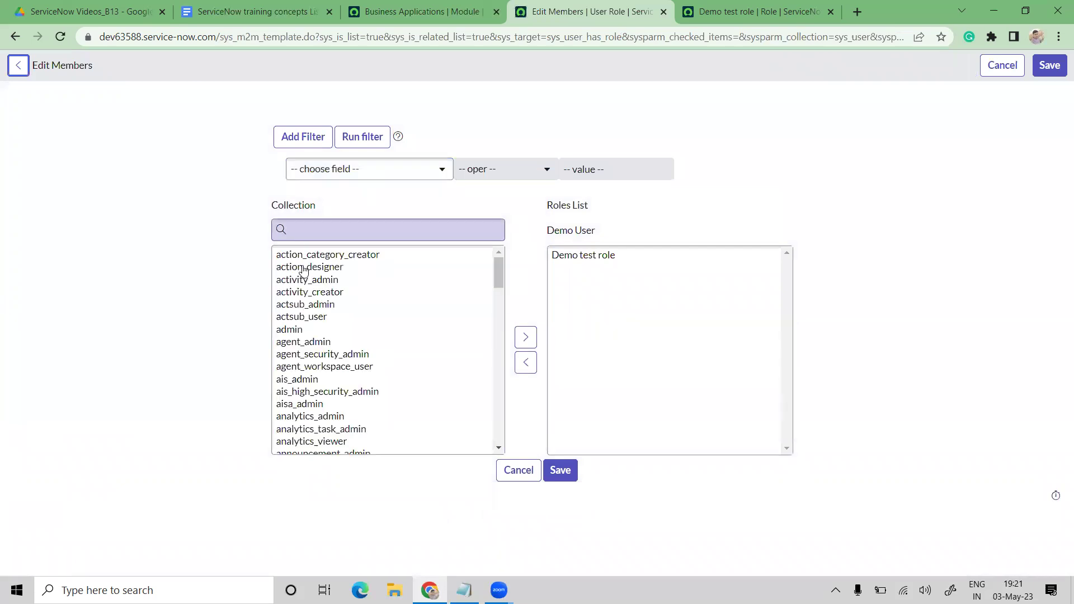
pyautogui.click(302, 268)
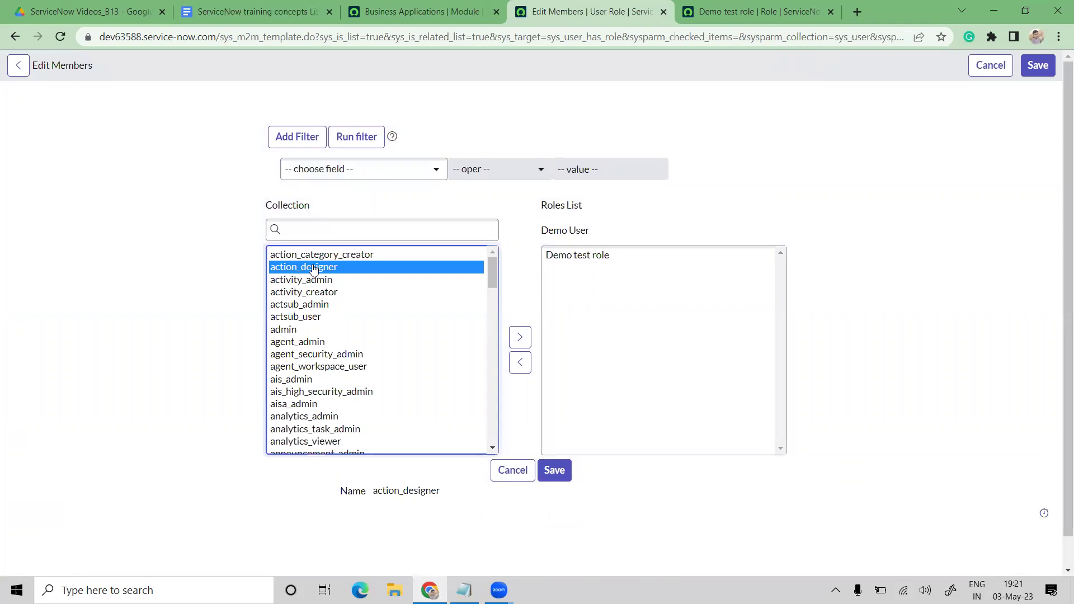
pyautogui.doubleClick(313, 269)
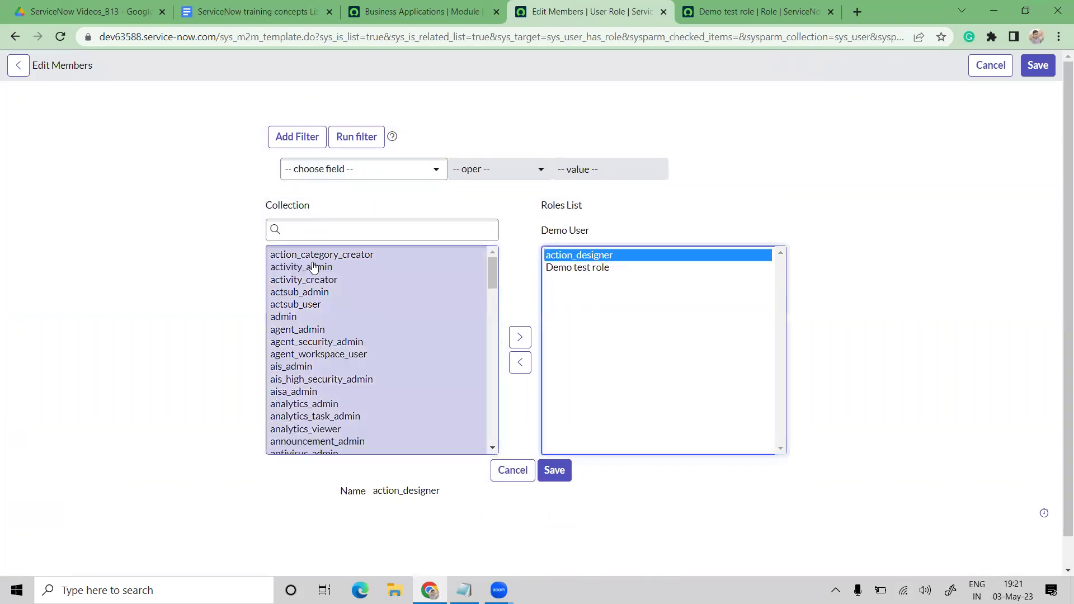
pyautogui.click(313, 269)
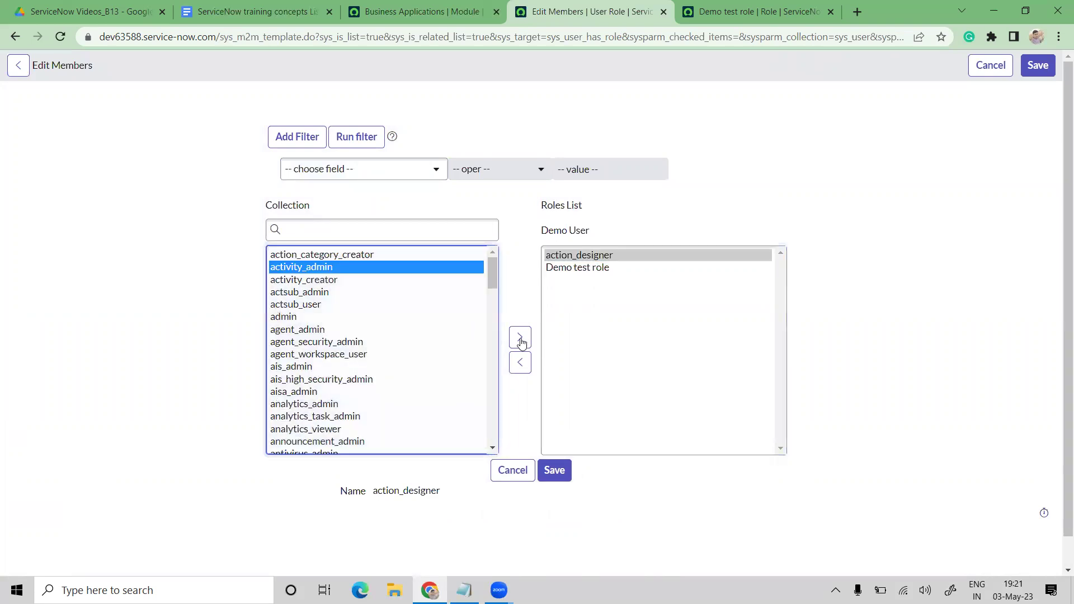
pyautogui.click(519, 337)
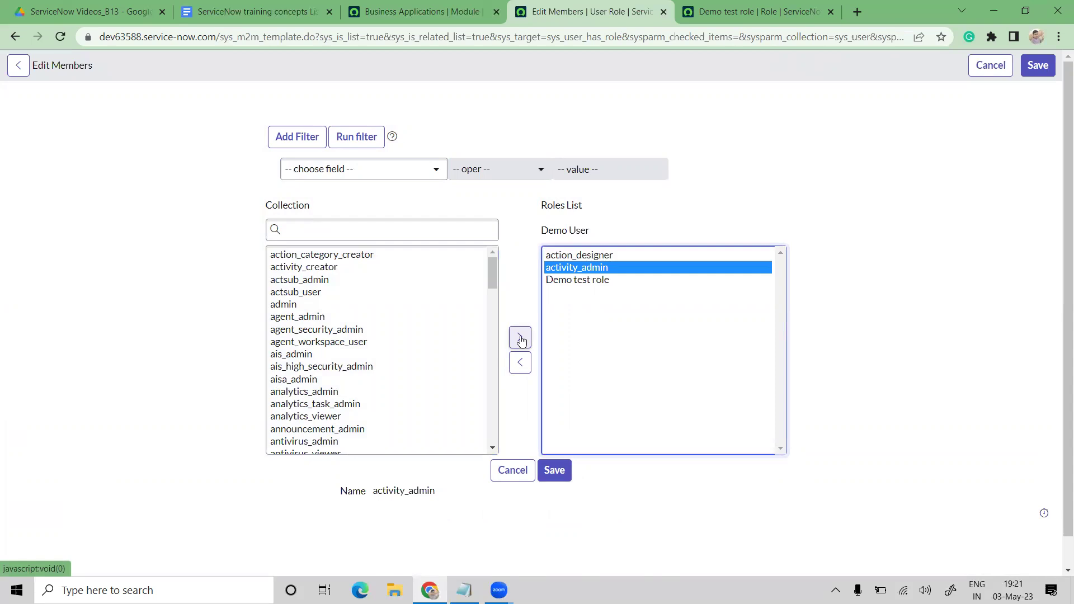
# Remove activity_admin and action_designer from the demo user's roles list
pyautogui.doubleClick(561, 268)
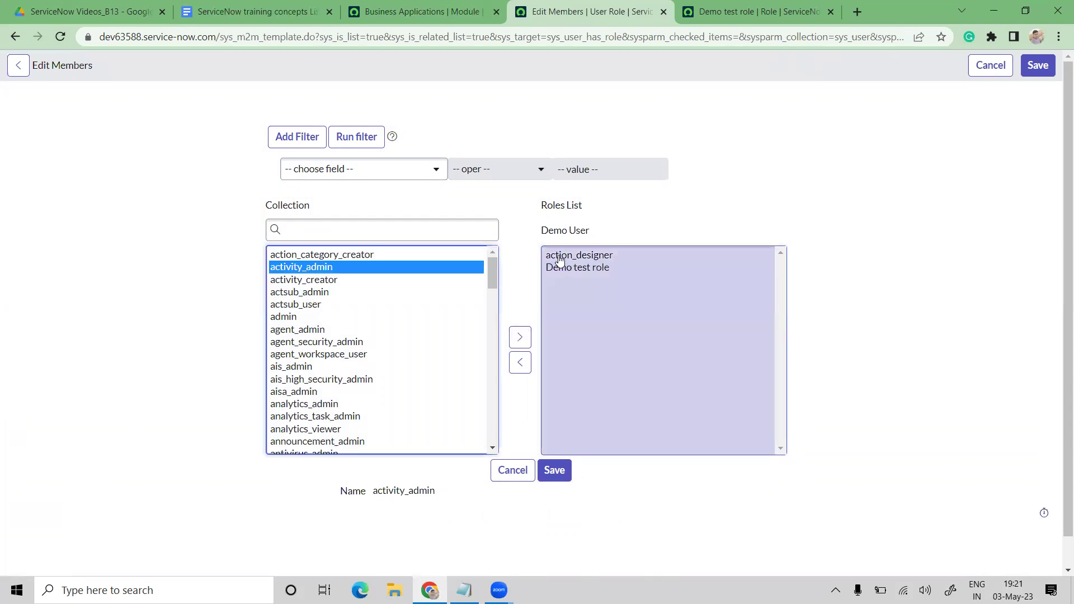
pyautogui.click(559, 261)
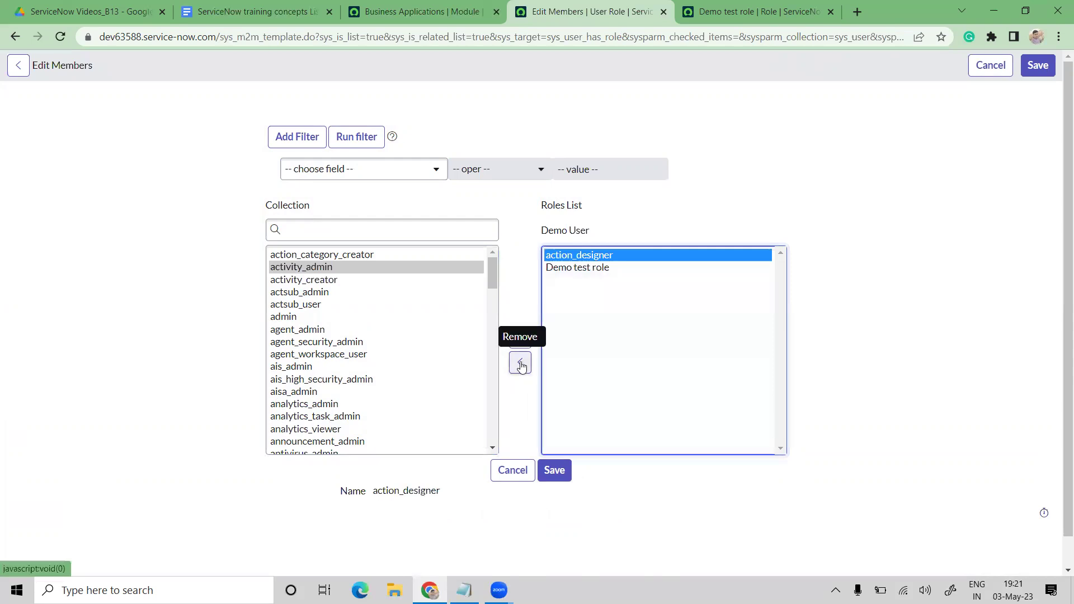
pyautogui.click(520, 364)
# Add action_category_creator, action_designer, activity_admin and activity_creator together to the demo user's roles and save the membership
pyautogui.click(324, 305)
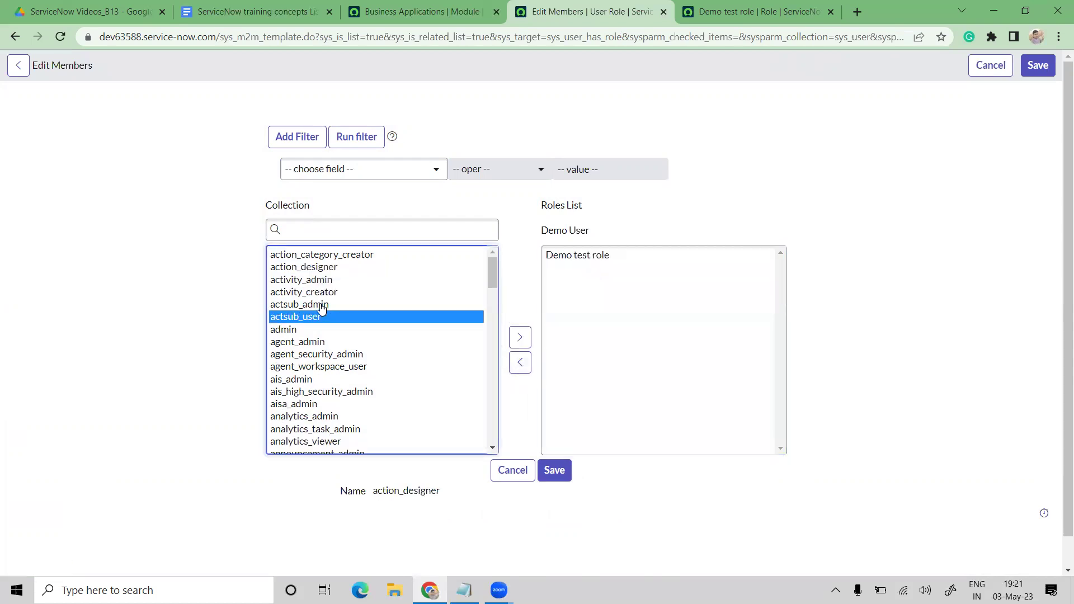
pyautogui.keyDown('shift'); pyautogui.click(320, 317); pyautogui.keyUp('shift')
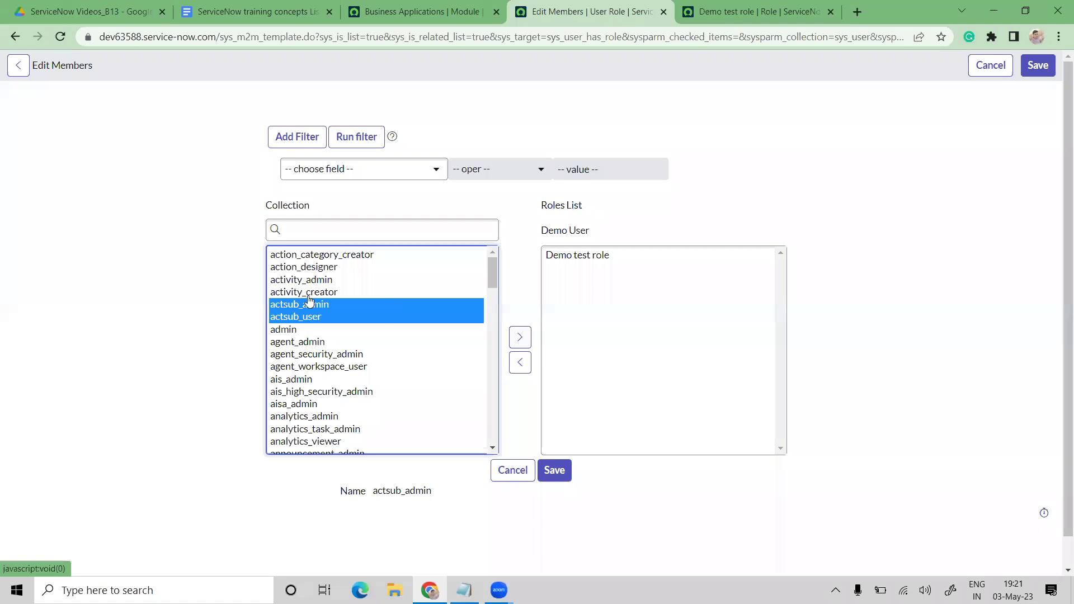
pyautogui.moveTo(305, 284); pyautogui.dragTo(305, 291)
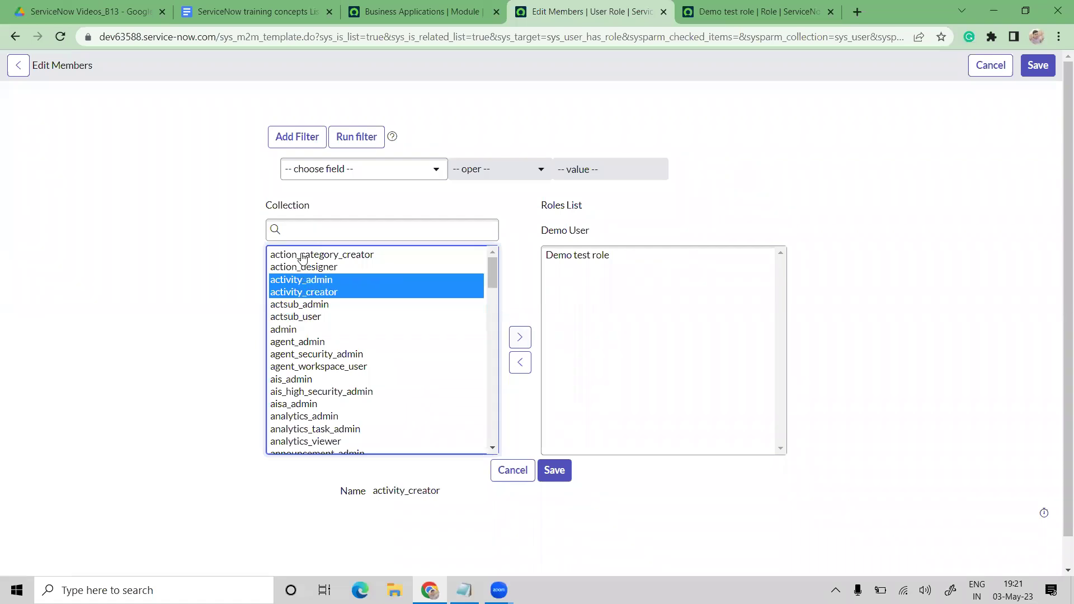
pyautogui.keyDown('ctrl'); pyautogui.click(304, 267); pyautogui.keyUp('ctrl')
pyautogui.hotkey('shift', 'Up')
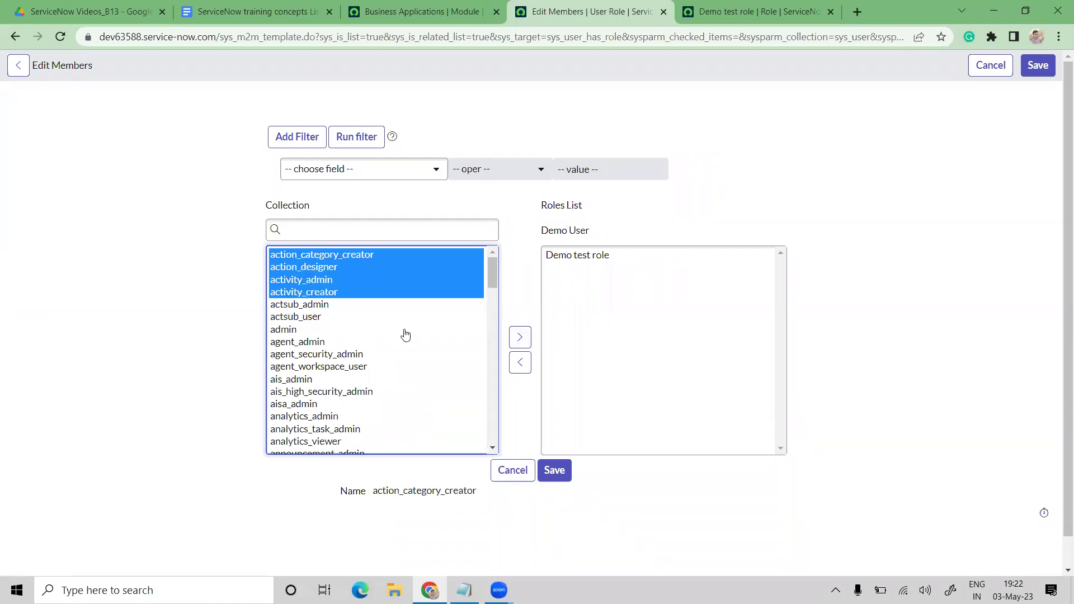
pyautogui.click(518, 339)
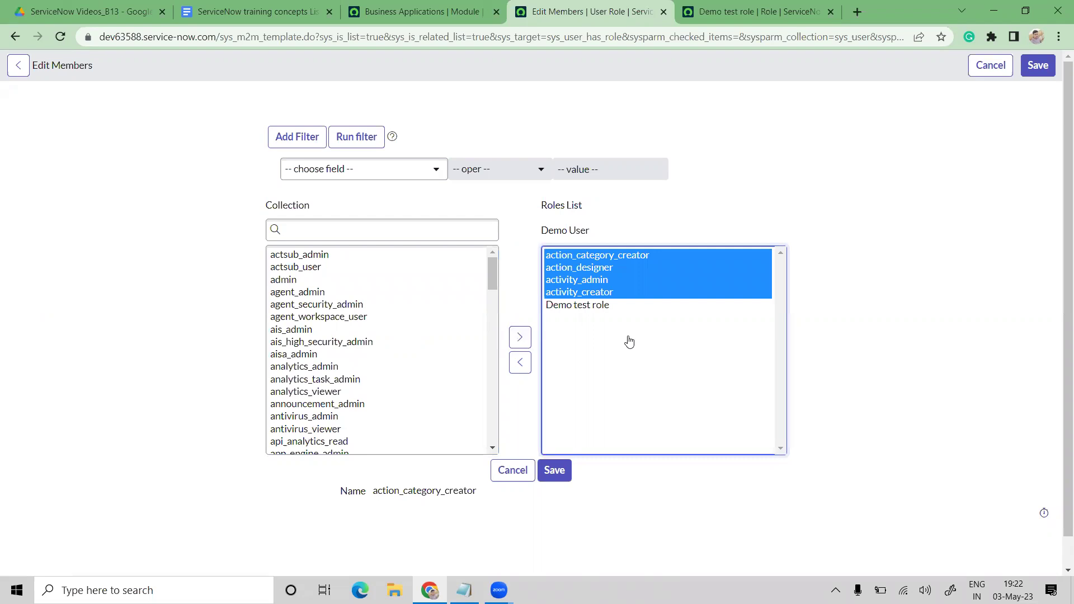
pyautogui.click(554, 472)
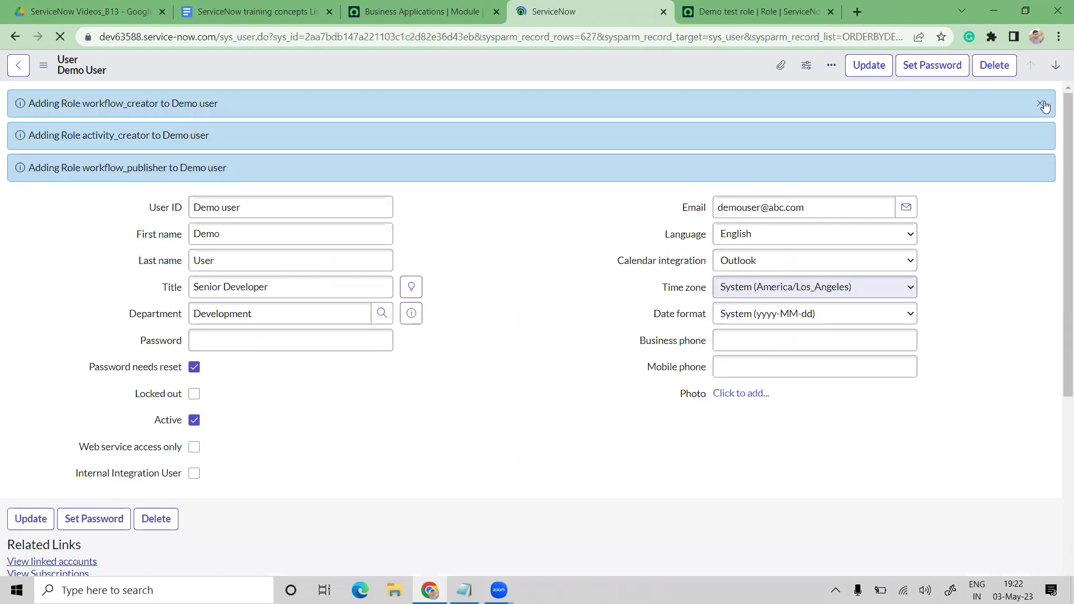
# Dismiss the role notification and check the demo user's Roles related list for the newly assigned and inherited roles
pyautogui.click(1041, 104)
pyautogui.scroll(-5, 582, 453)
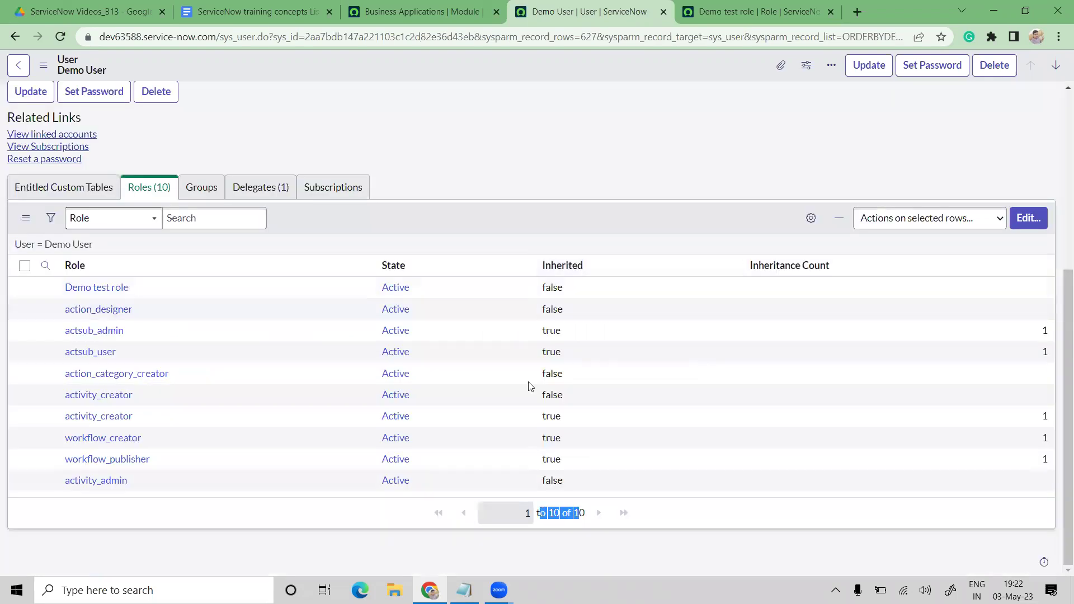
pyautogui.scroll(5, 599, 255)
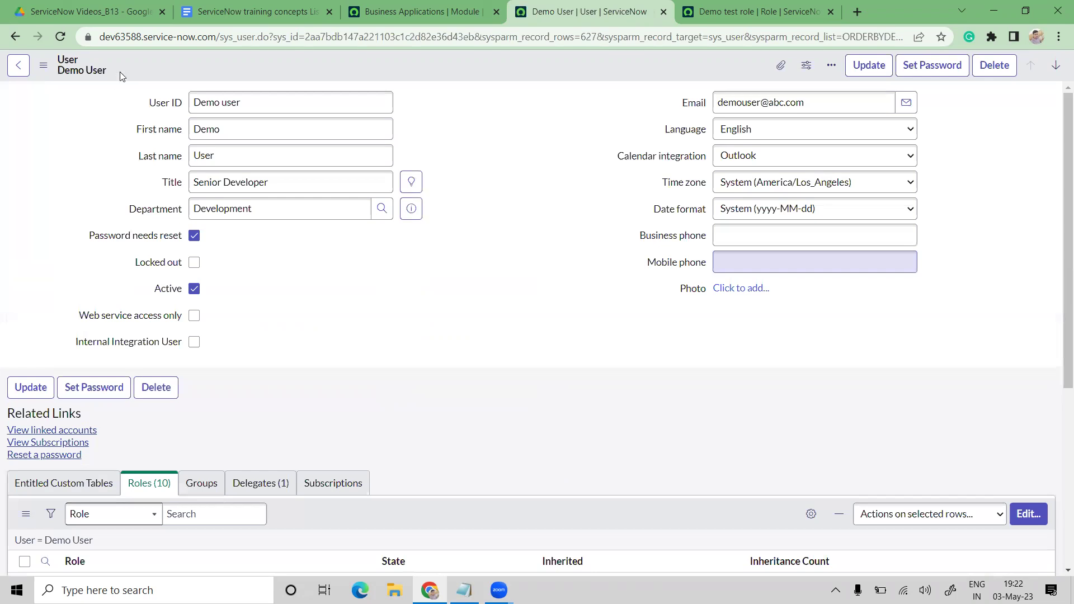
# Switch to the Business Applications module's browser tab and load the instance home page there
pyautogui.click(421, 11)
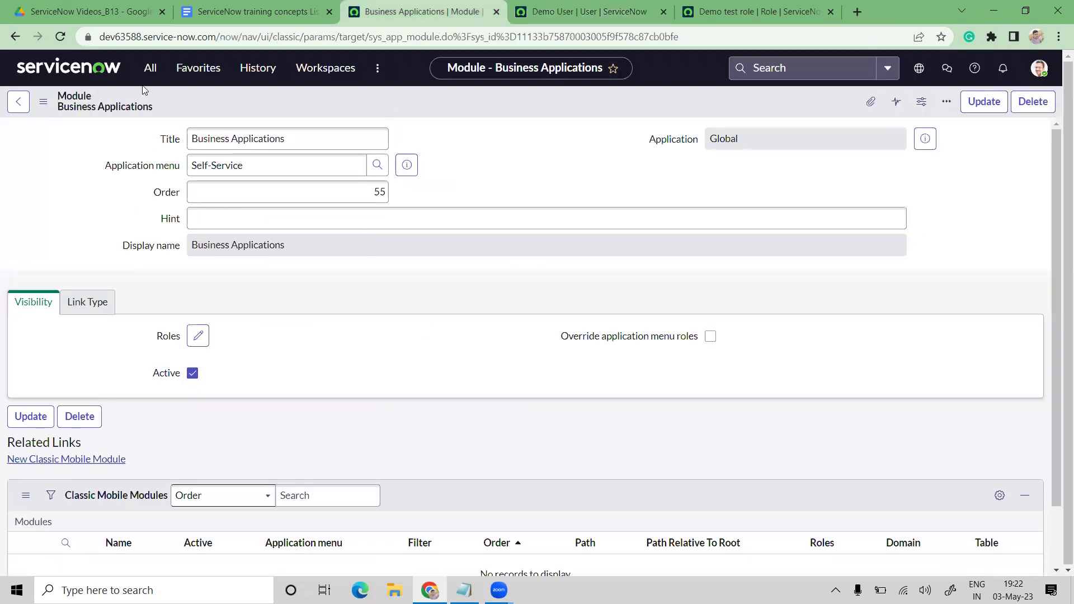
pyautogui.click(91, 75)
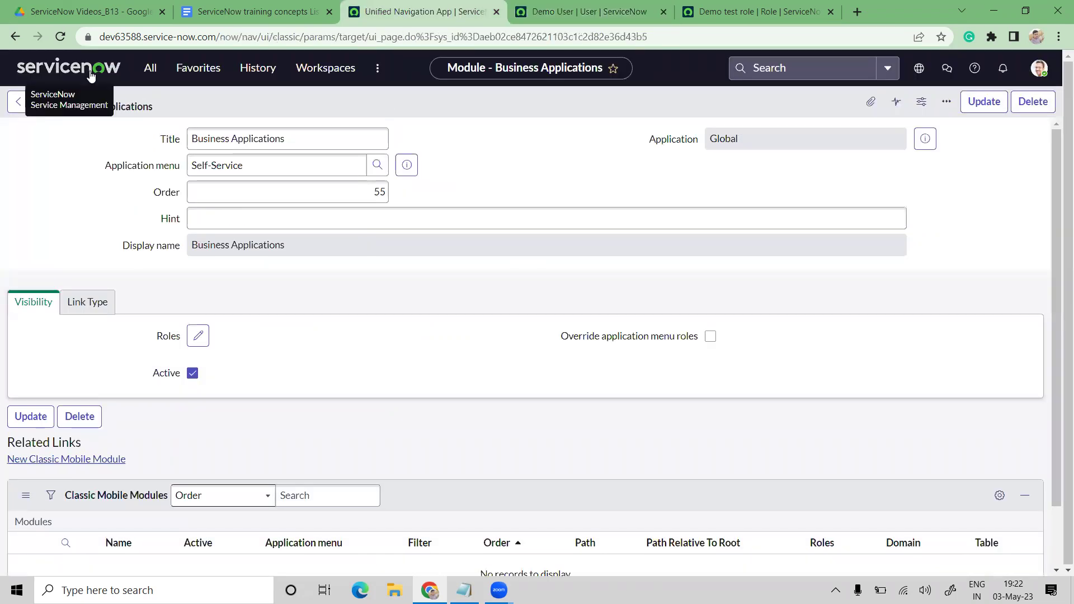
# Return to the demo user's record and review which of its roles are inherited
pyautogui.click(648, 10)
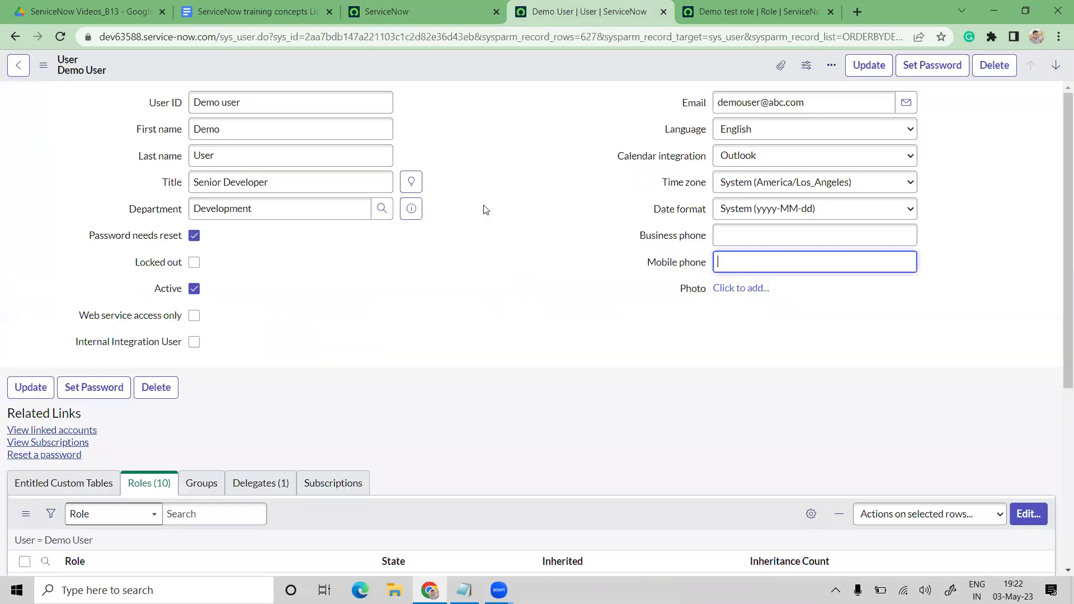
pyautogui.scroll(-5, 485, 210)
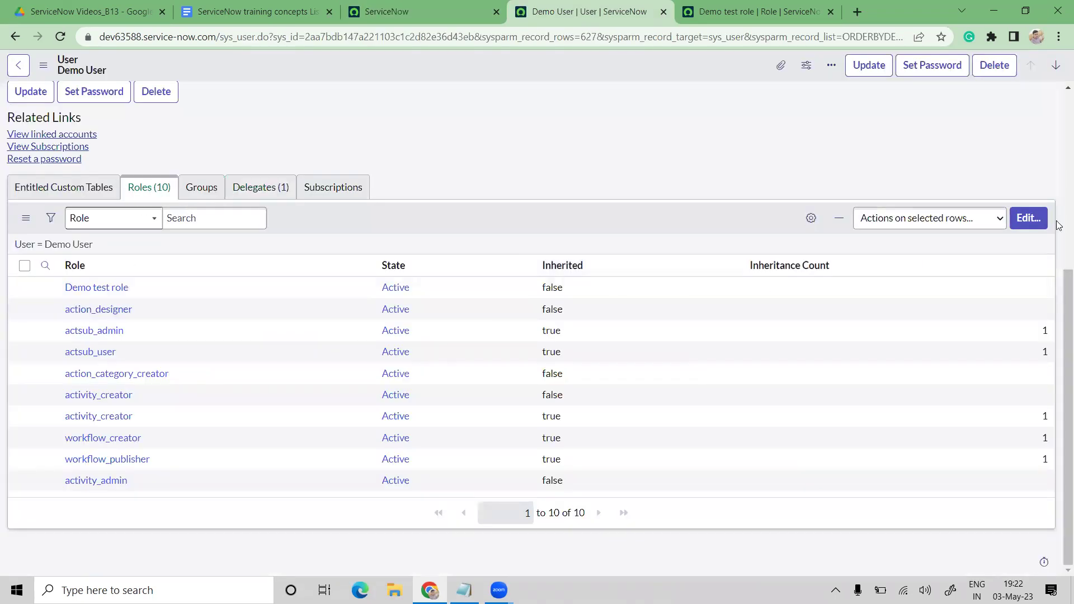
pyautogui.click(564, 153)
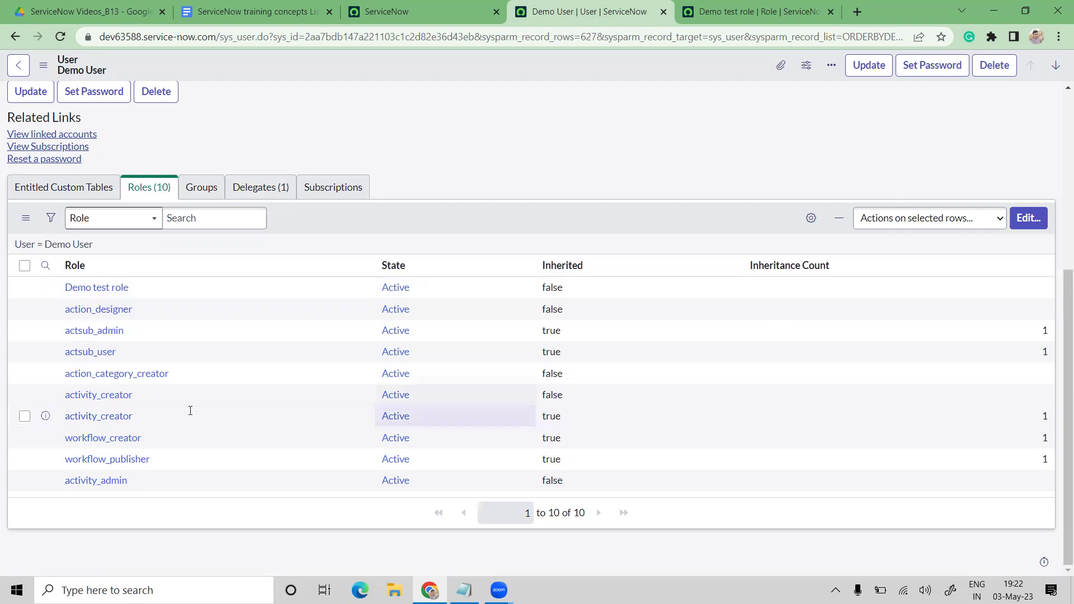
pyautogui.scroll(3, 526, 423)
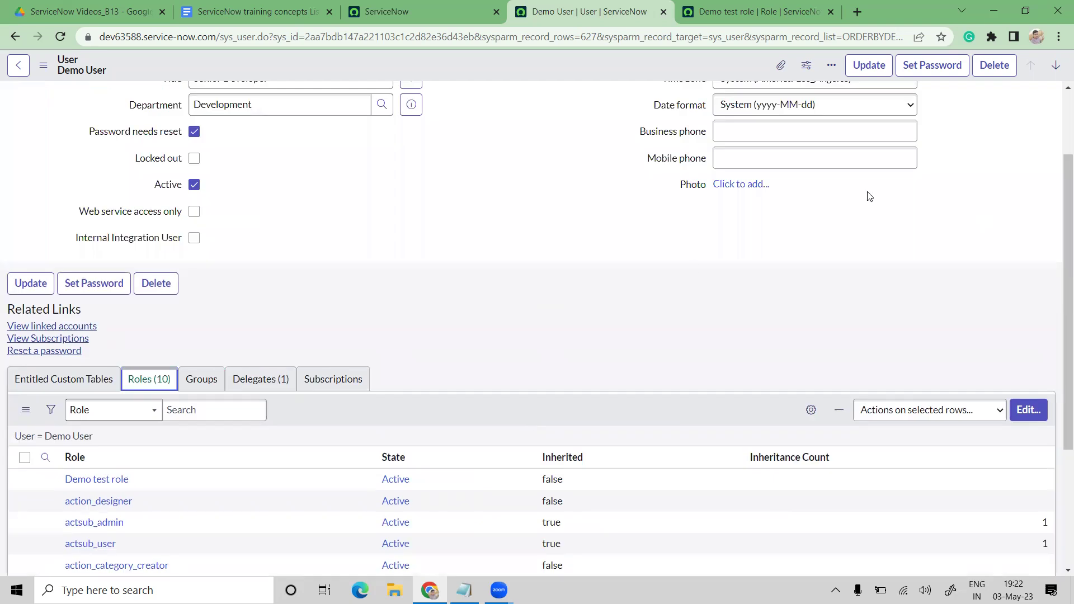
pyautogui.scroll(2, 868, 196)
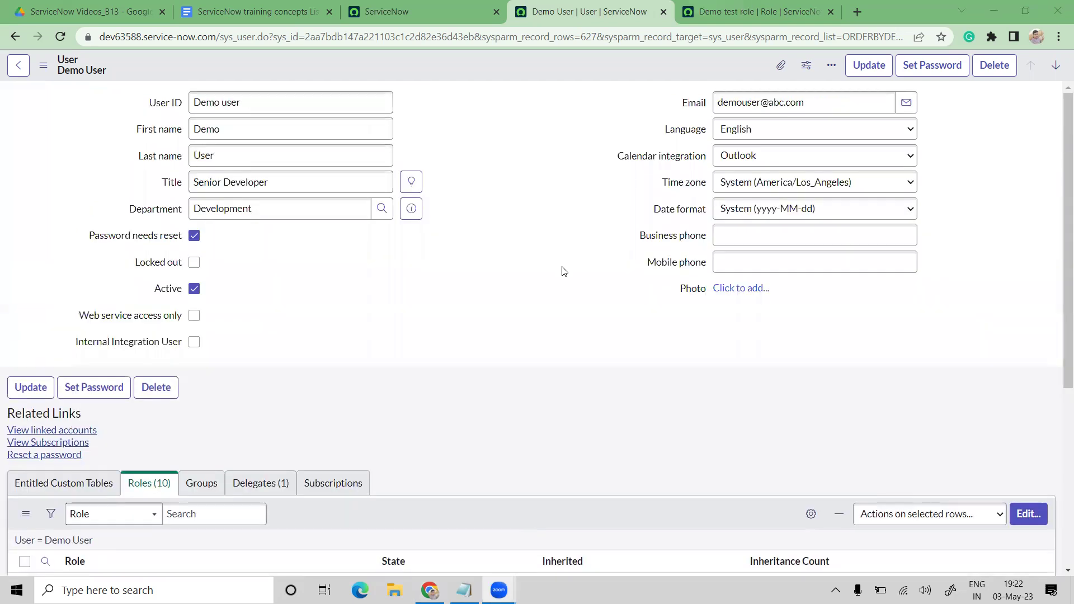
# Switch to the Demo test role record and examine the roles listed in its Contains Roles related list
pyautogui.hotkey('ctrl', 'Tab')
pyautogui.click(58, 335)
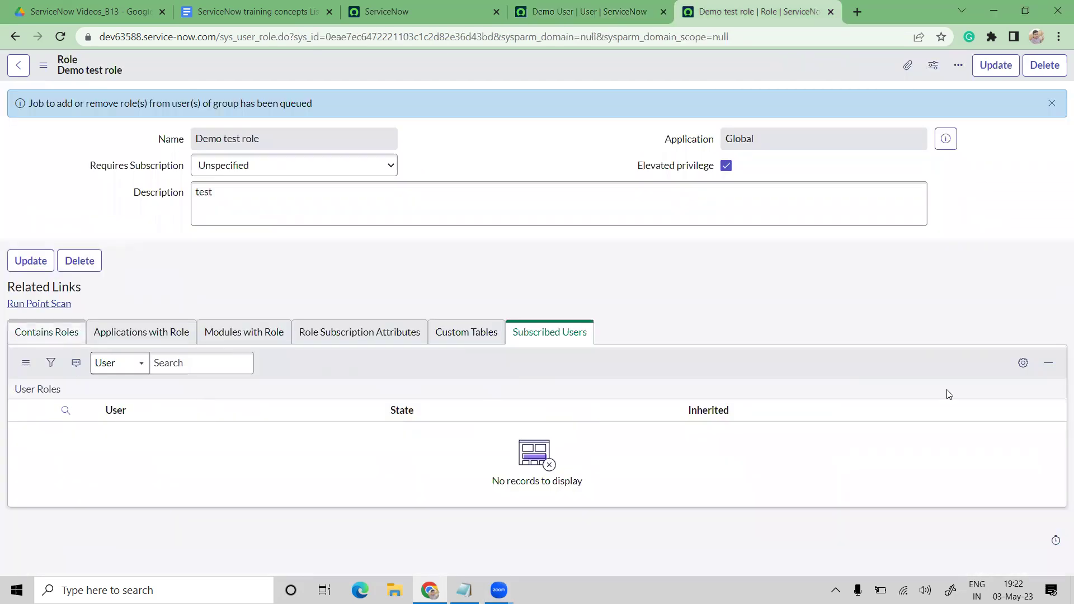
pyautogui.click(1041, 368)
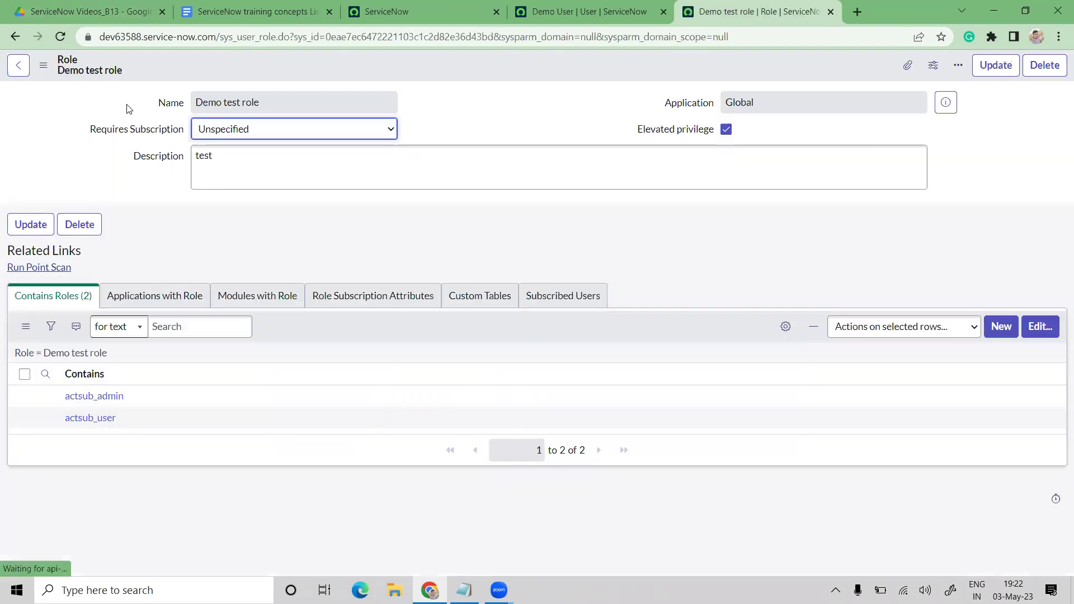
pyautogui.click(271, 100)
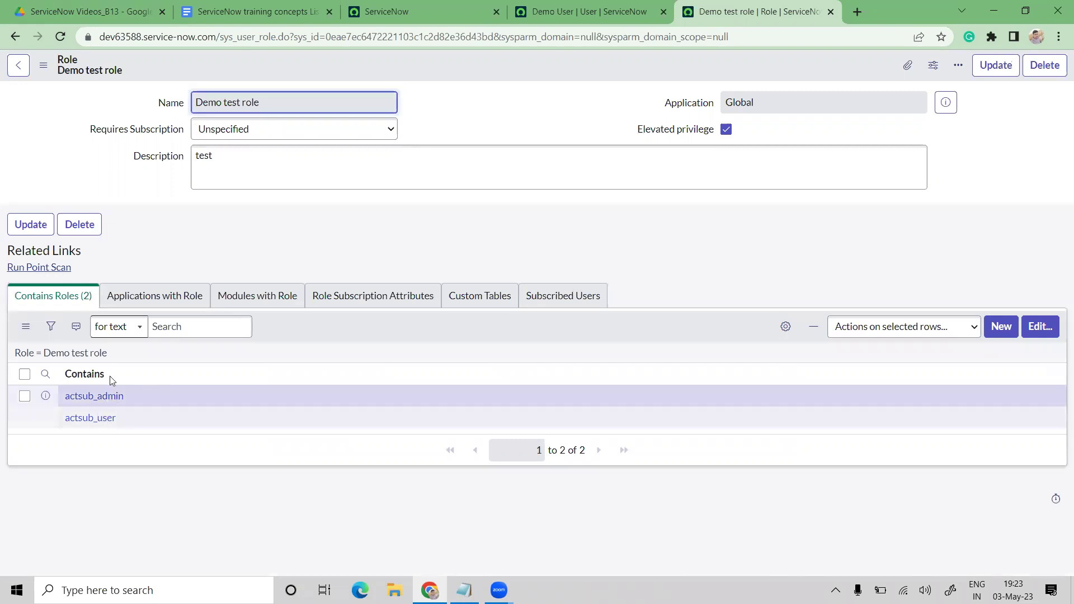
pyautogui.click(253, 102)
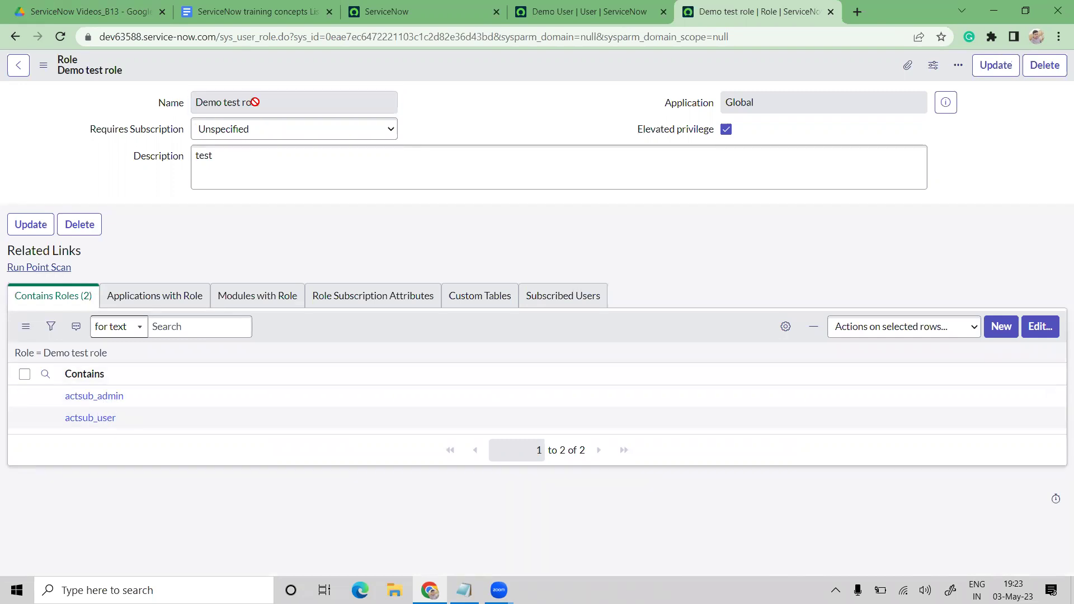
pyautogui.click(253, 102)
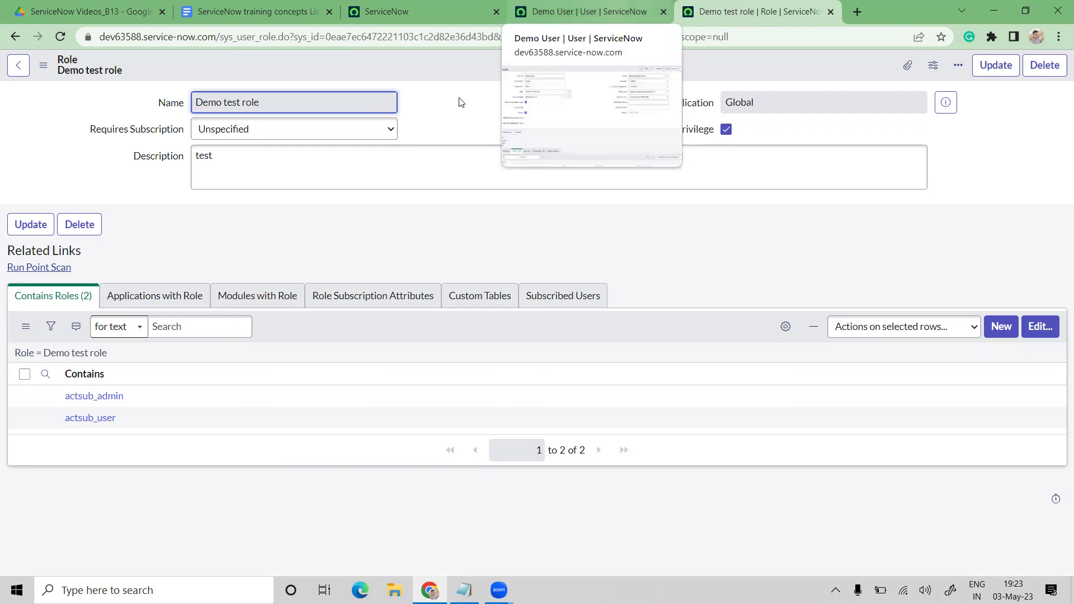
pyautogui.click(628, 66)
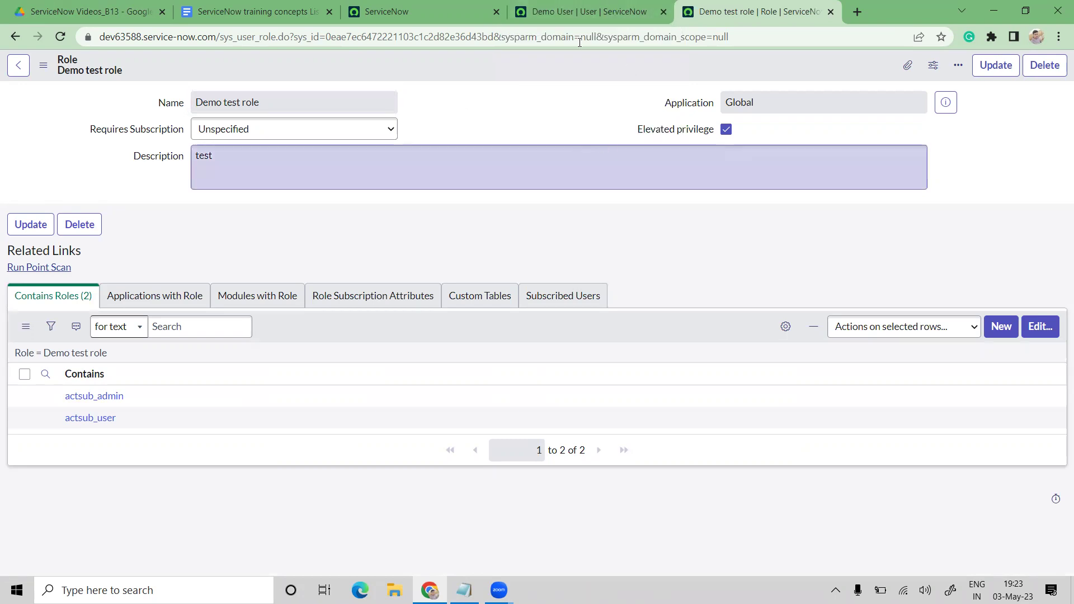
pyautogui.click(609, 6)
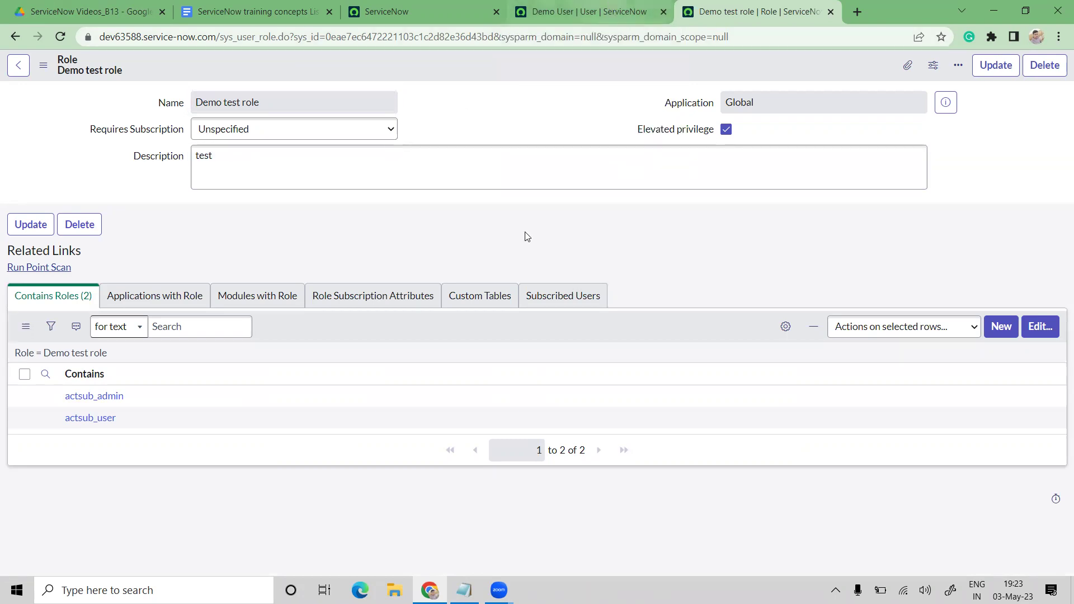
# Filter the application navigator for "group" and open the System Security Groups list in a separate browser tab
pyautogui.scroll(-5, 534, 226)
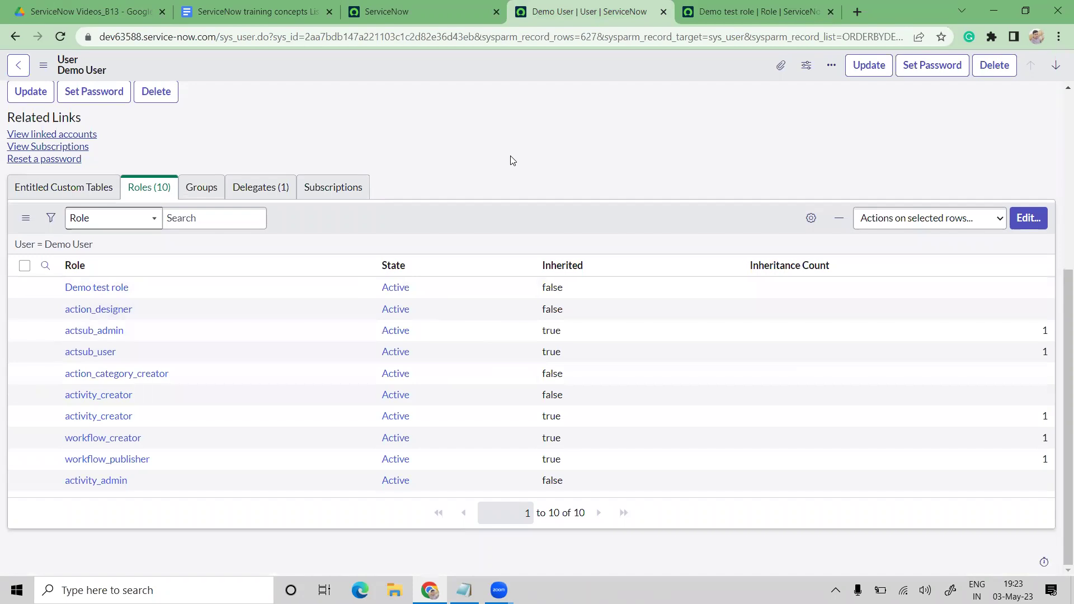
pyautogui.scroll(5, 510, 167)
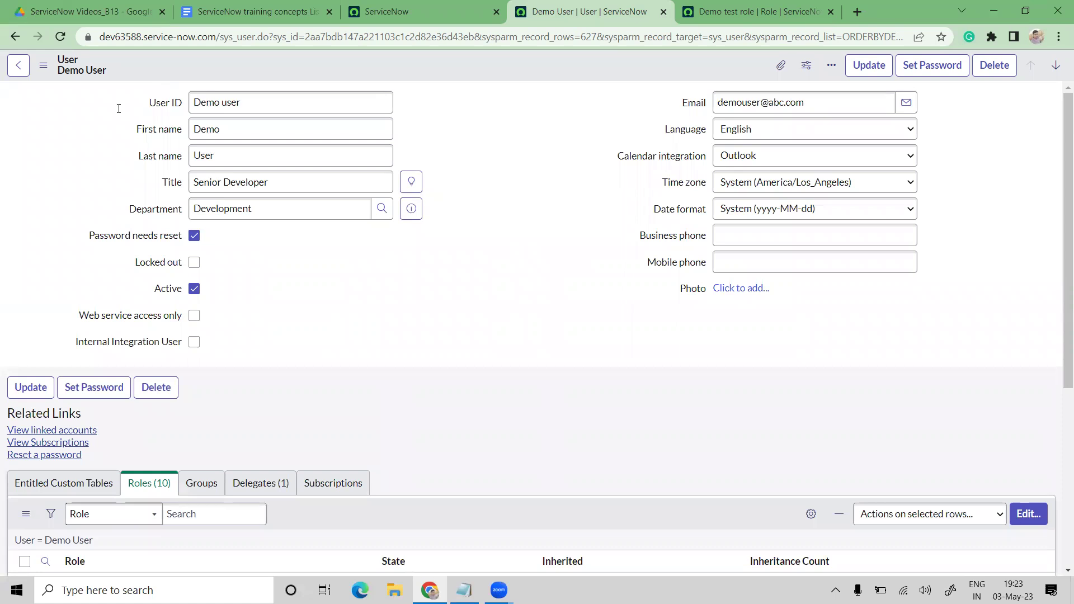
pyautogui.hotkey('ctrl', 'shift', 'Tab')
pyautogui.write('groups')
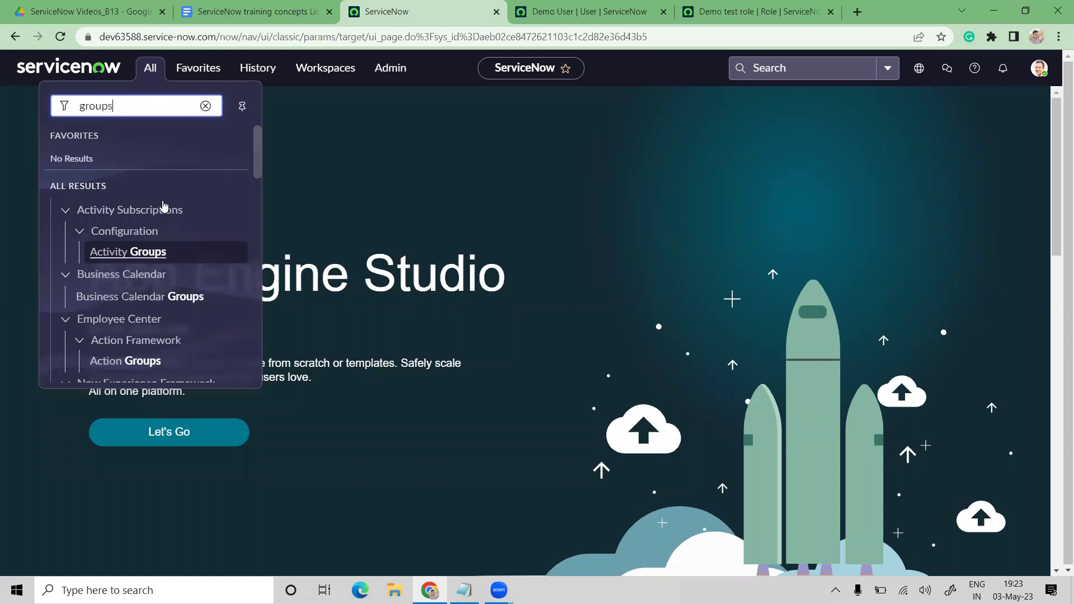
pyautogui.scroll(-5, 164, 213)
pyautogui.scroll(-5, 164, 211)
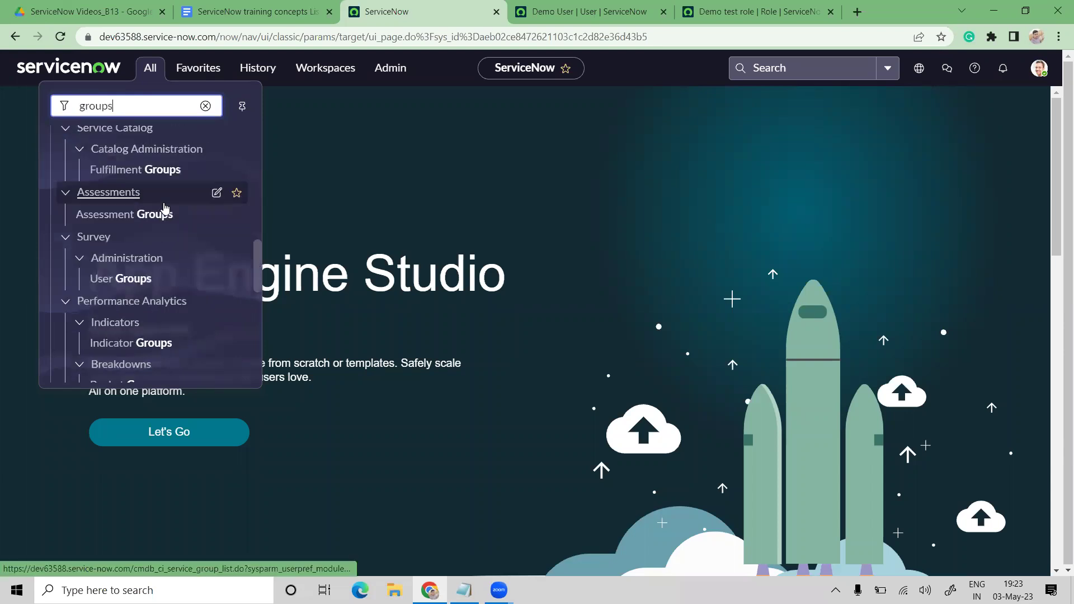
pyautogui.scroll(-1, 164, 208)
pyautogui.scroll(-1, 163, 207)
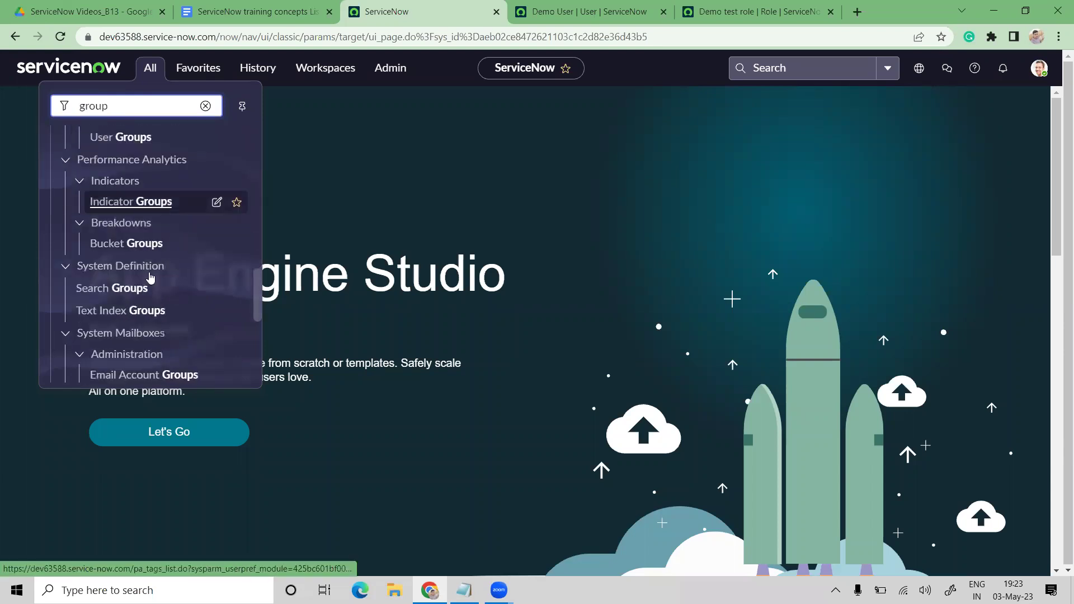
pyautogui.press('BackSpace')
pyautogui.scroll(-5, 183, 226)
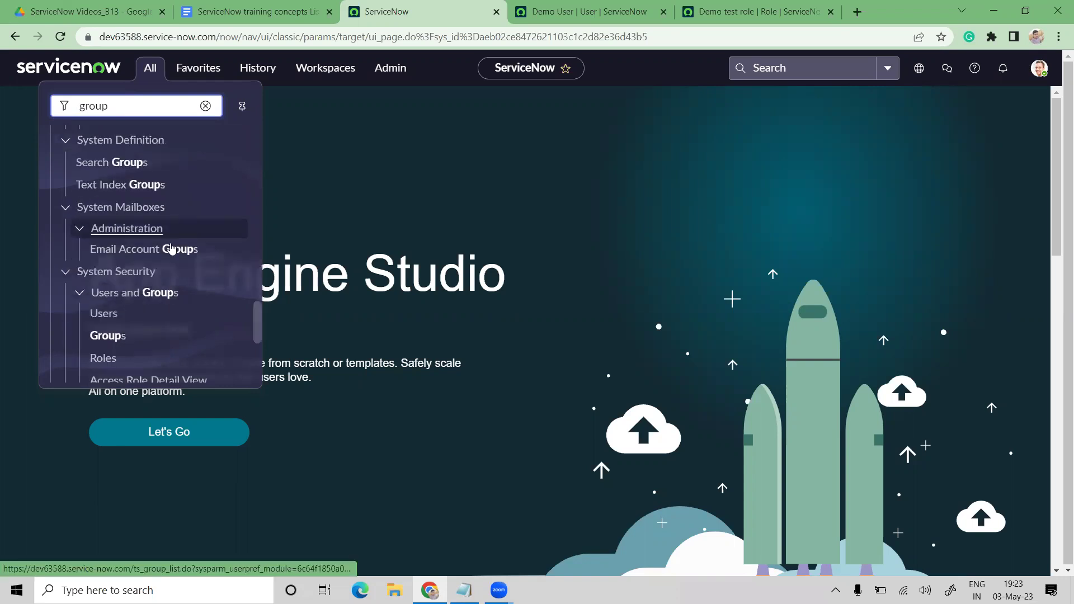
pyautogui.scroll(-1, 105, 271)
pyautogui.keyDown('ctrl'); pyautogui.click(111, 268); pyautogui.keyUp('ctrl')
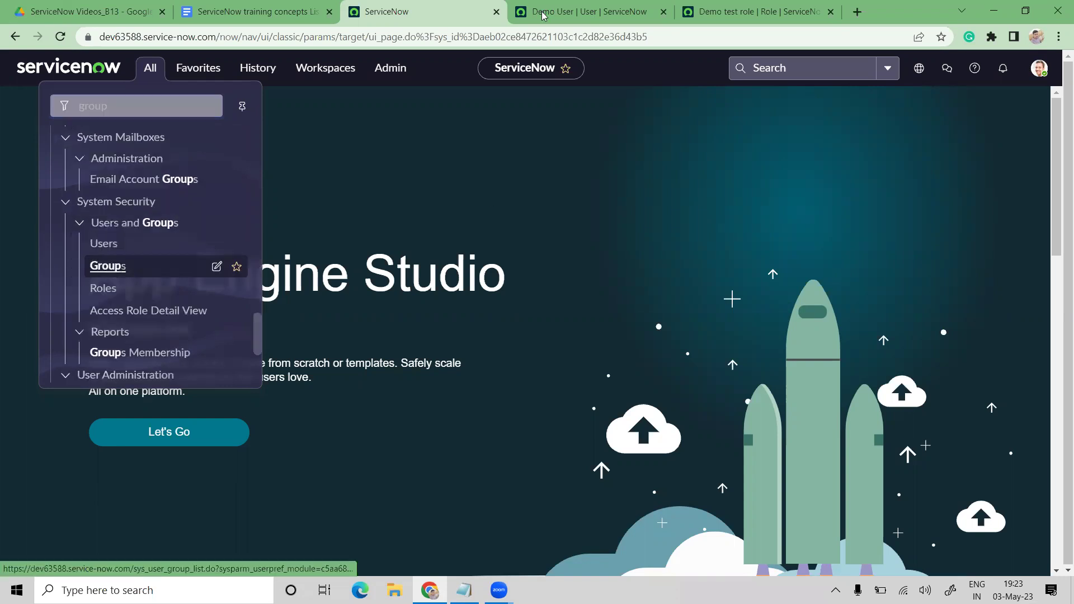
pyautogui.hotkey('ctrl', 'Tab')
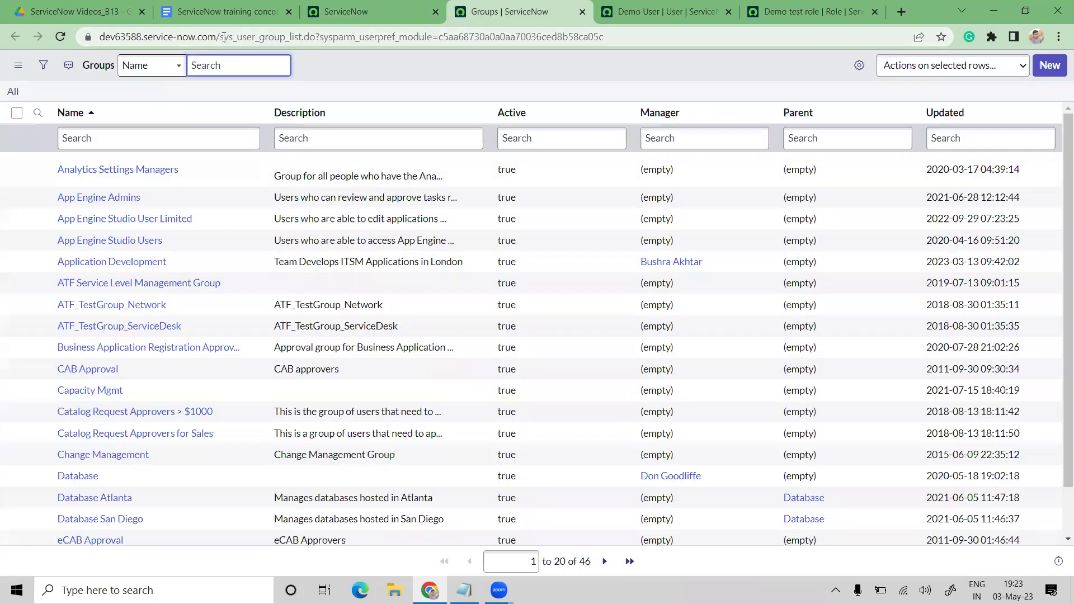
# Start a new group record from the Groups list and name it "Demo test group"
pyautogui.moveTo(219, 37); pyautogui.dragTo(284, 37)
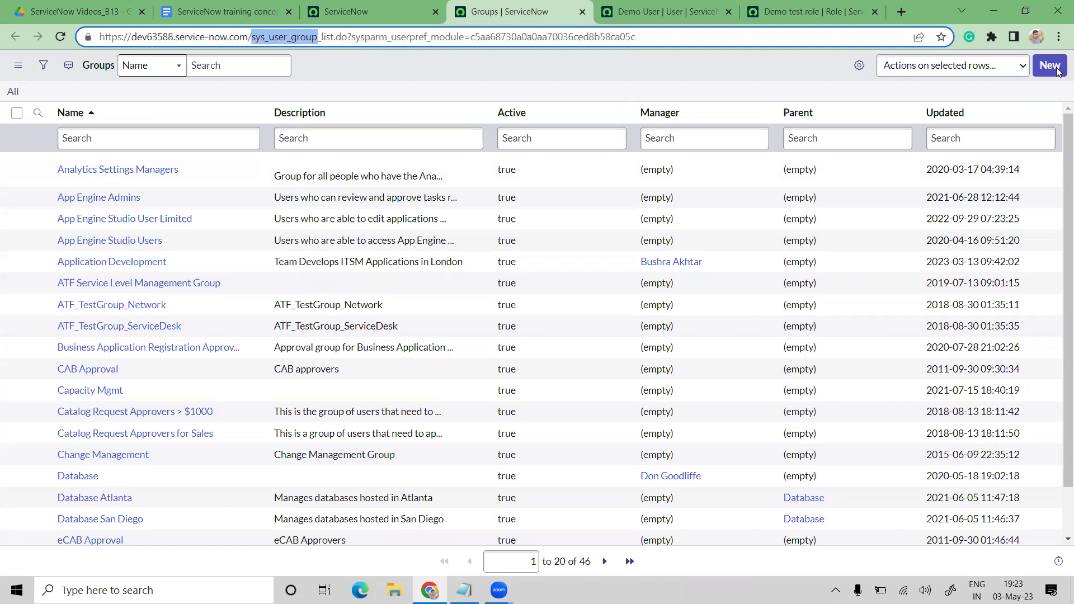
pyautogui.click(1049, 66)
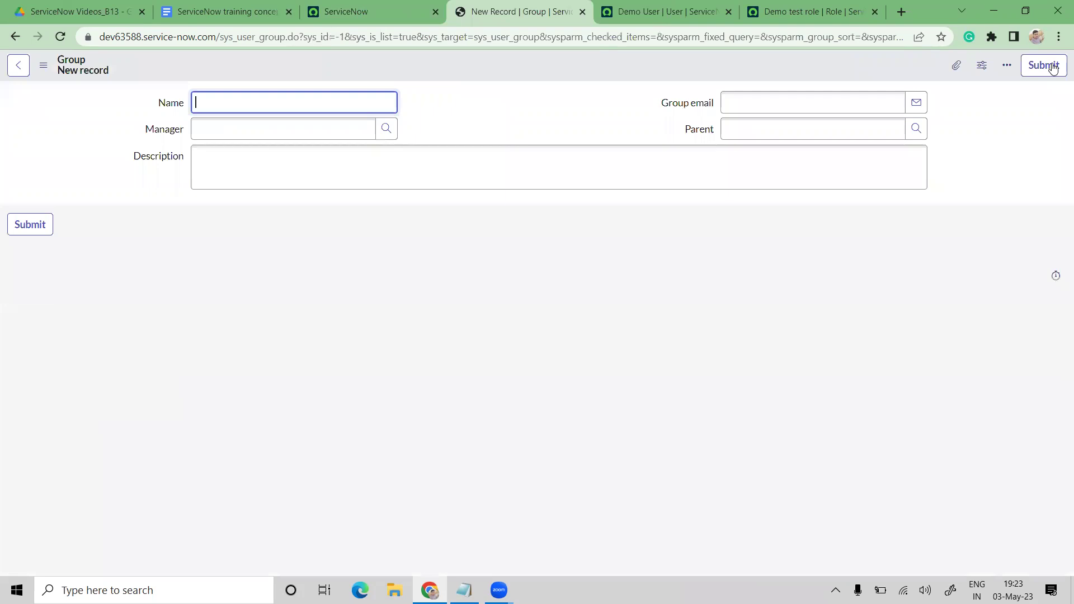
pyautogui.click(395, 356)
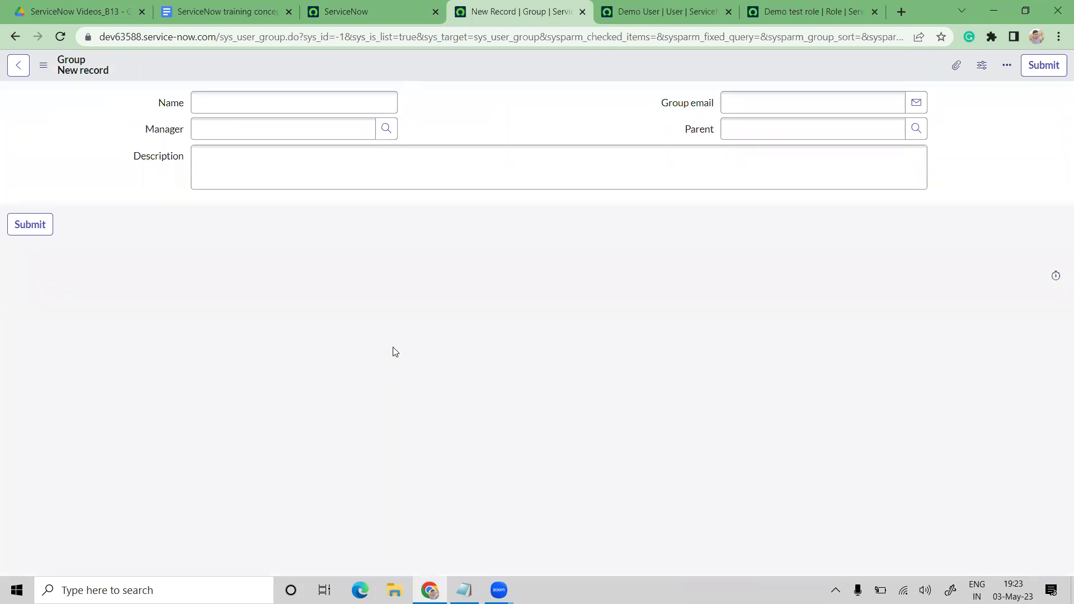
pyautogui.moveTo(147, 109); pyautogui.dragTo(207, 103)
pyautogui.click(207, 103)
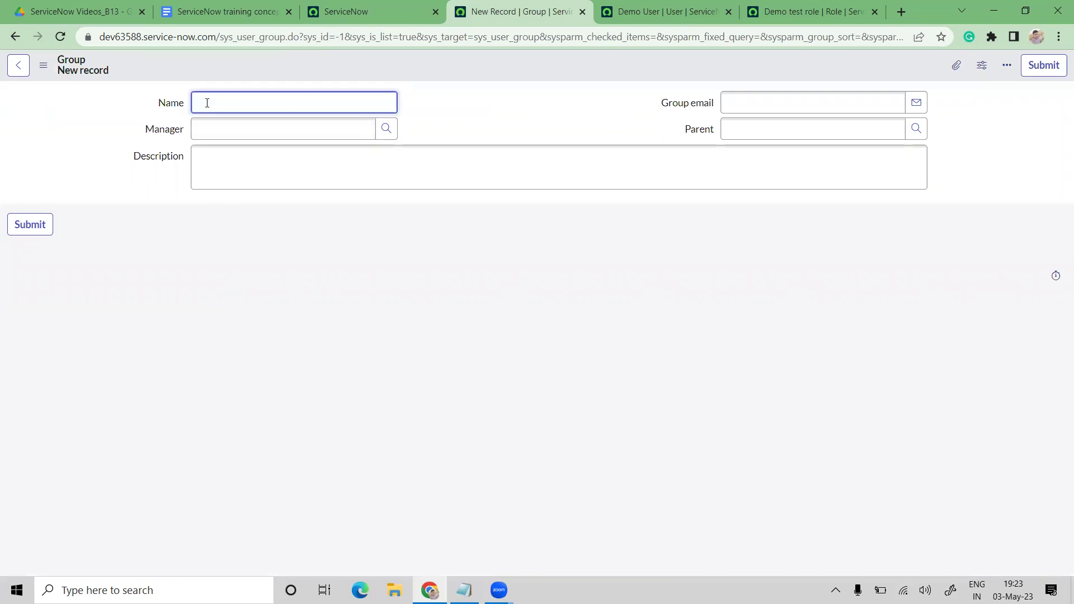
pyautogui.write('Demo test group')
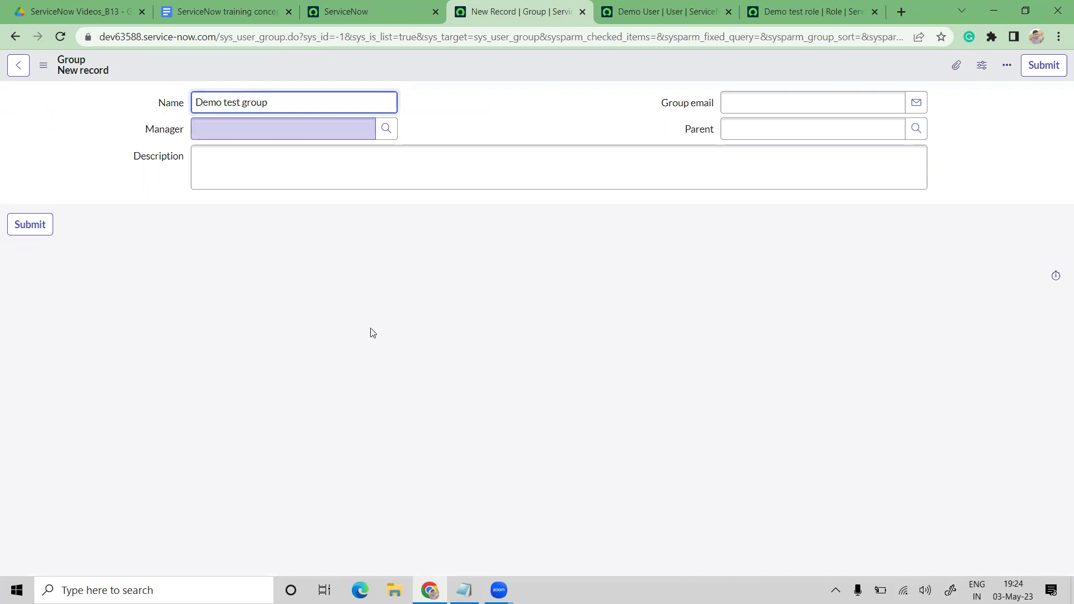
pyautogui.click(372, 335)
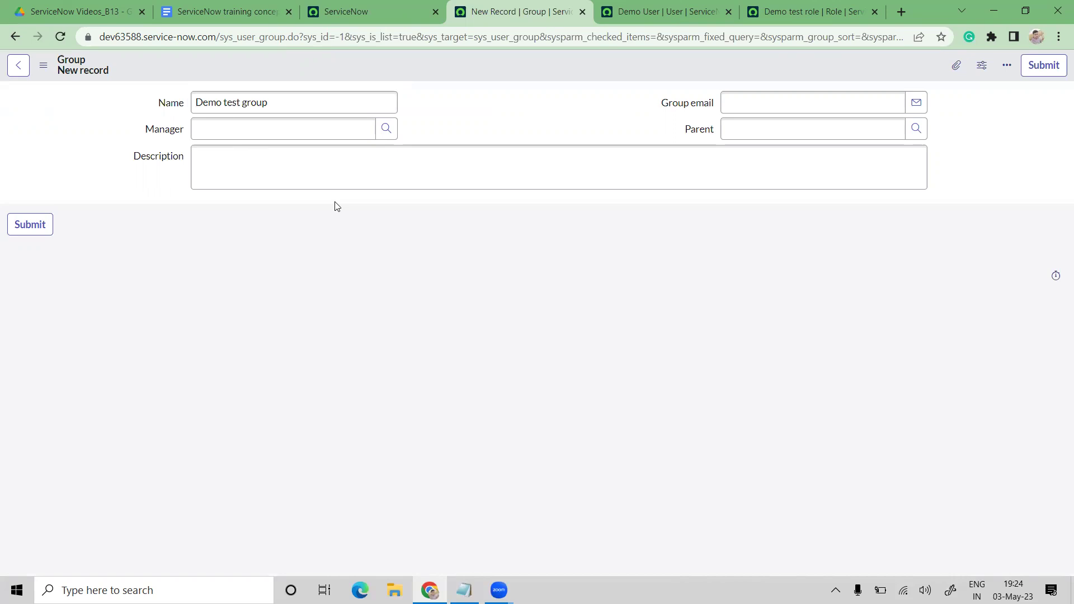
# Choose Creator User as the new group's manager from the user lookup
pyautogui.moveTo(200, 102); pyautogui.dragTo(447, 98)
pyautogui.moveTo(253, 138); pyautogui.dragTo(378, 130)
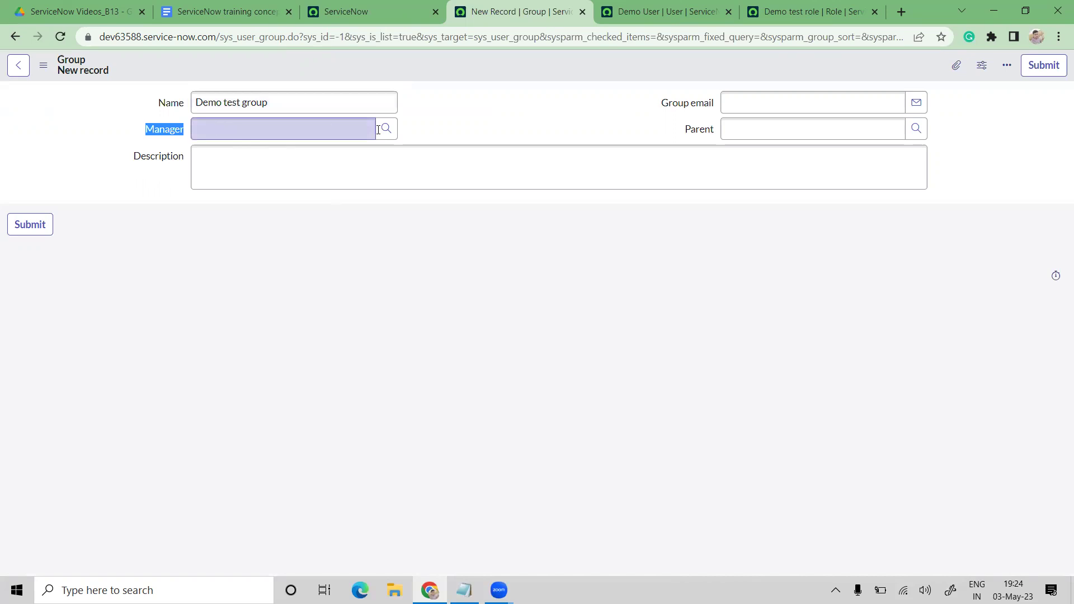
pyautogui.click(385, 129)
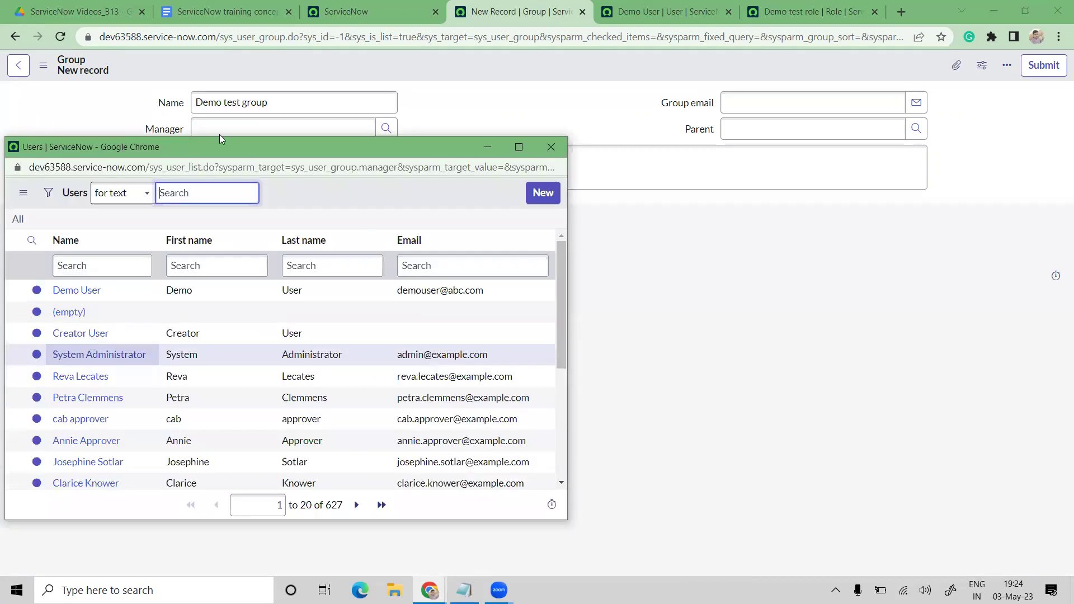
pyautogui.click(337, 8)
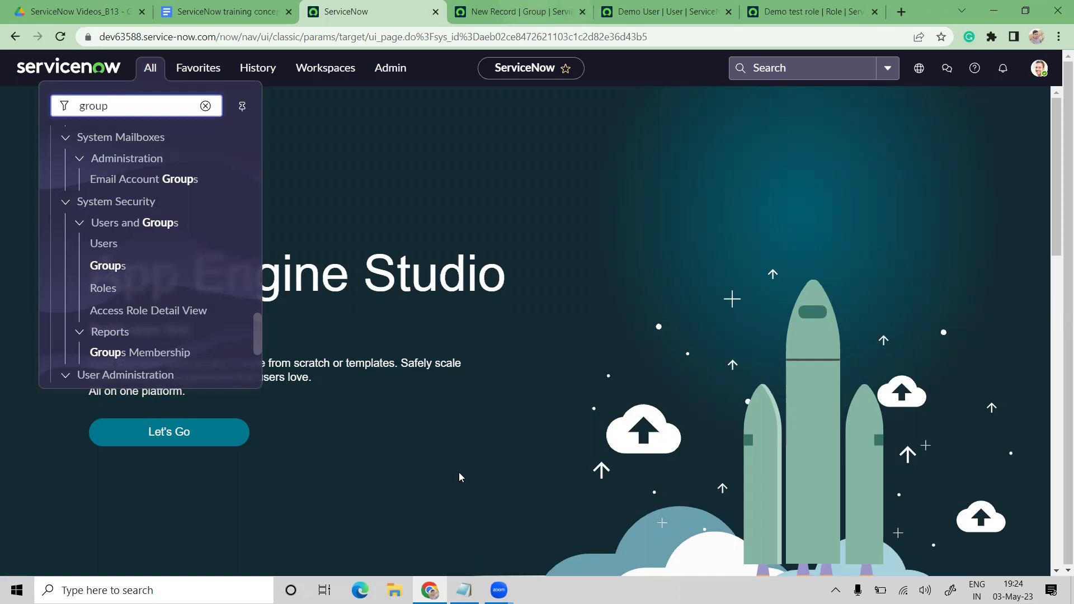
pyautogui.hotkey('ctrl', 'Tab')
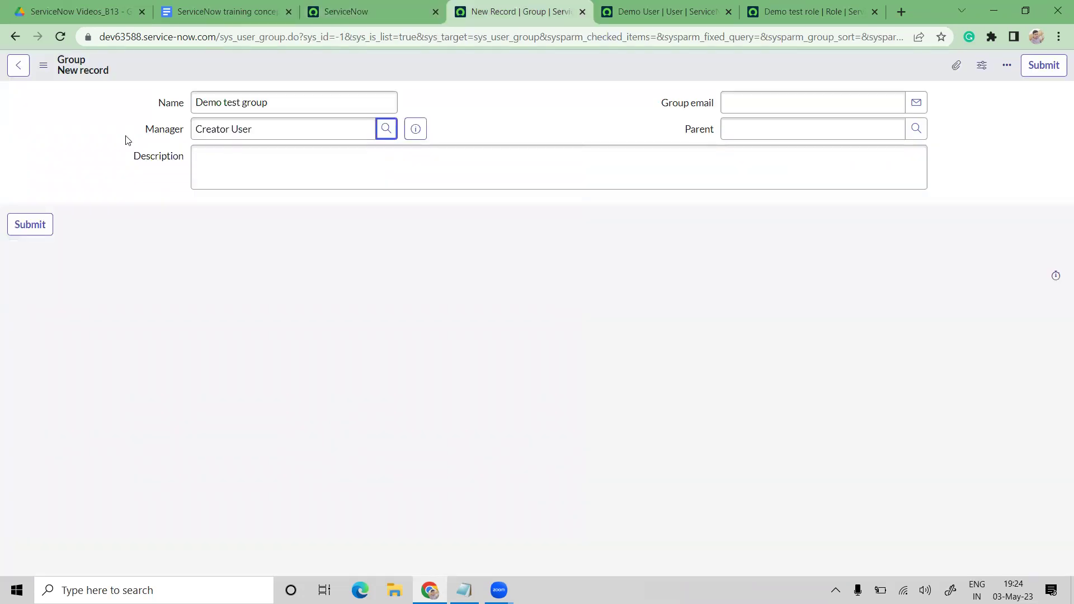
# Set the new group's manager to System Administrator using the user lookup
pyautogui.tripleClick(200, 131)
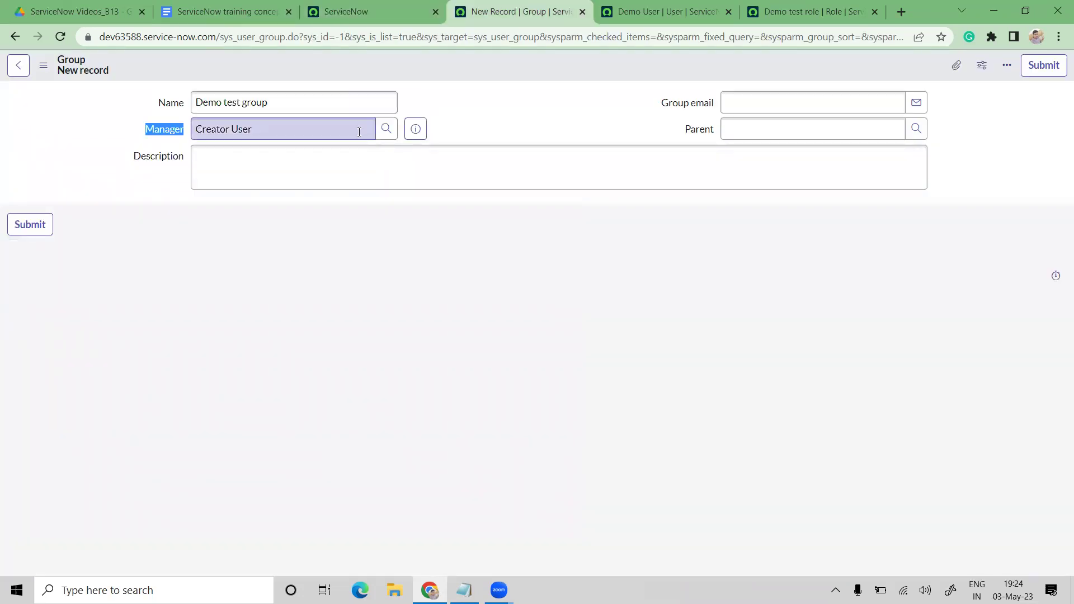
pyautogui.click(385, 129)
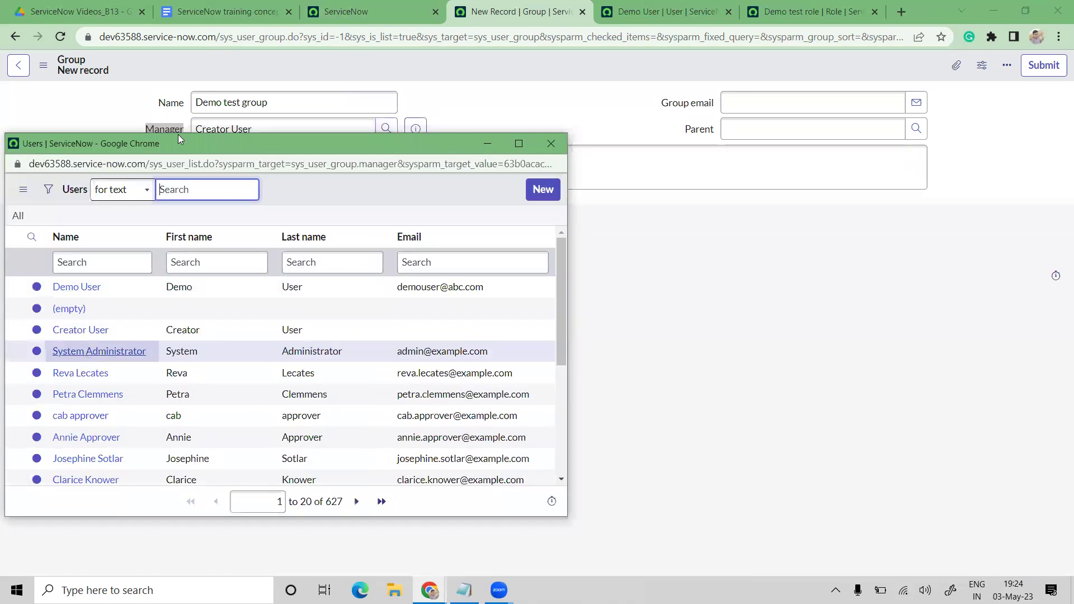
pyautogui.click(84, 354)
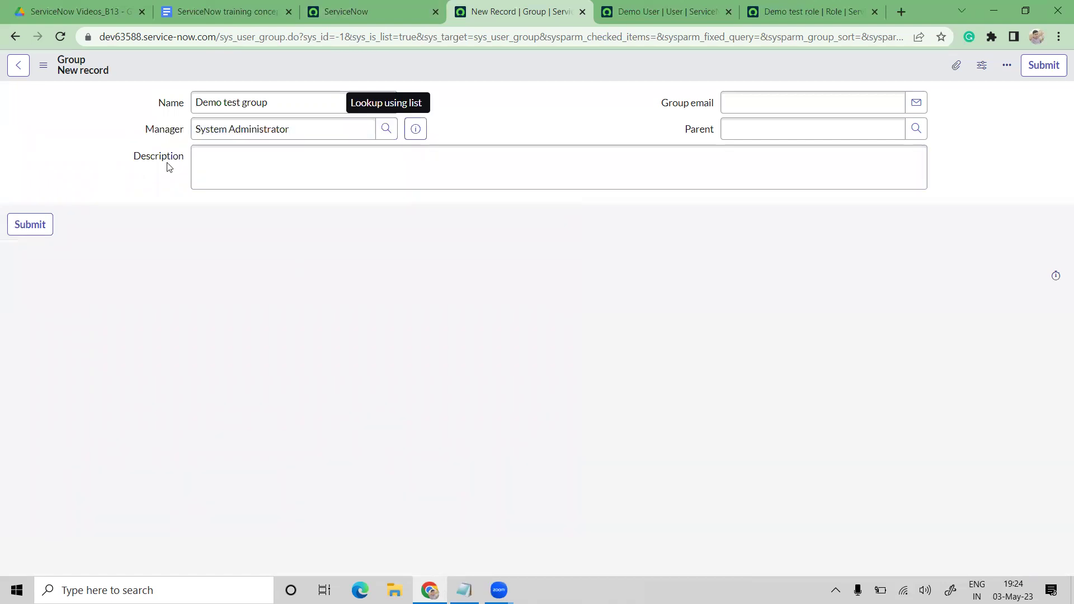
# Enter "Testing" as the group's description and fill in the group e-mail address
pyautogui.click(265, 172)
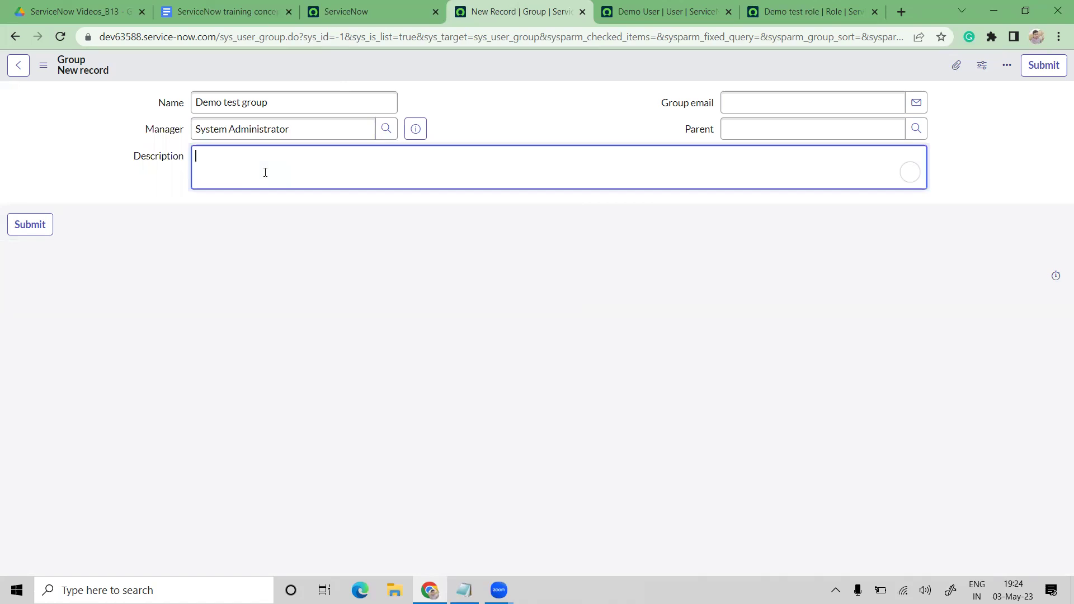
pyautogui.write('Testing')
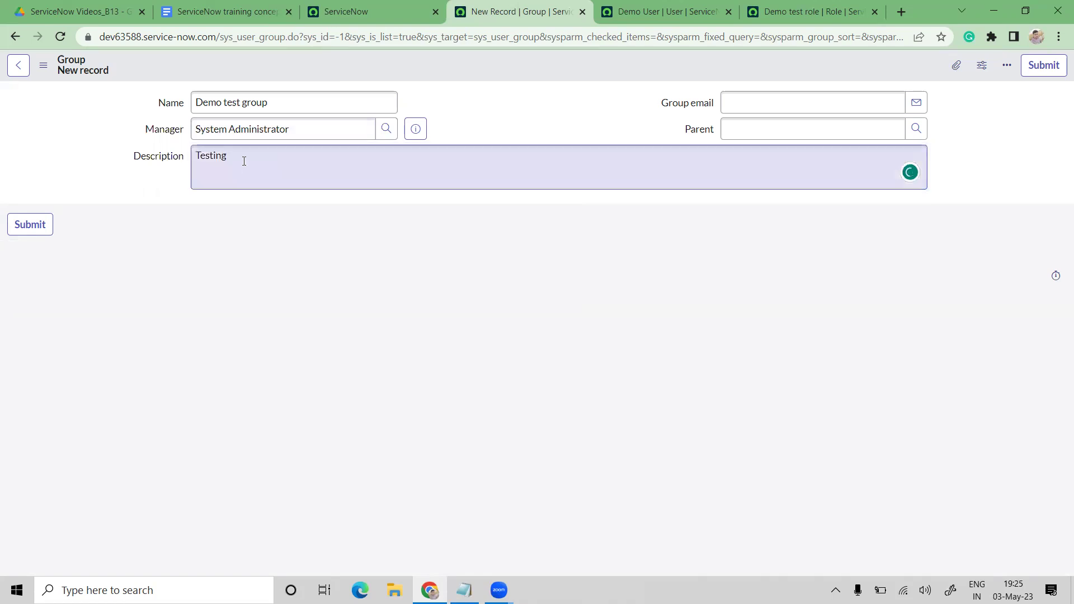
pyautogui.doubleClick(188, 103)
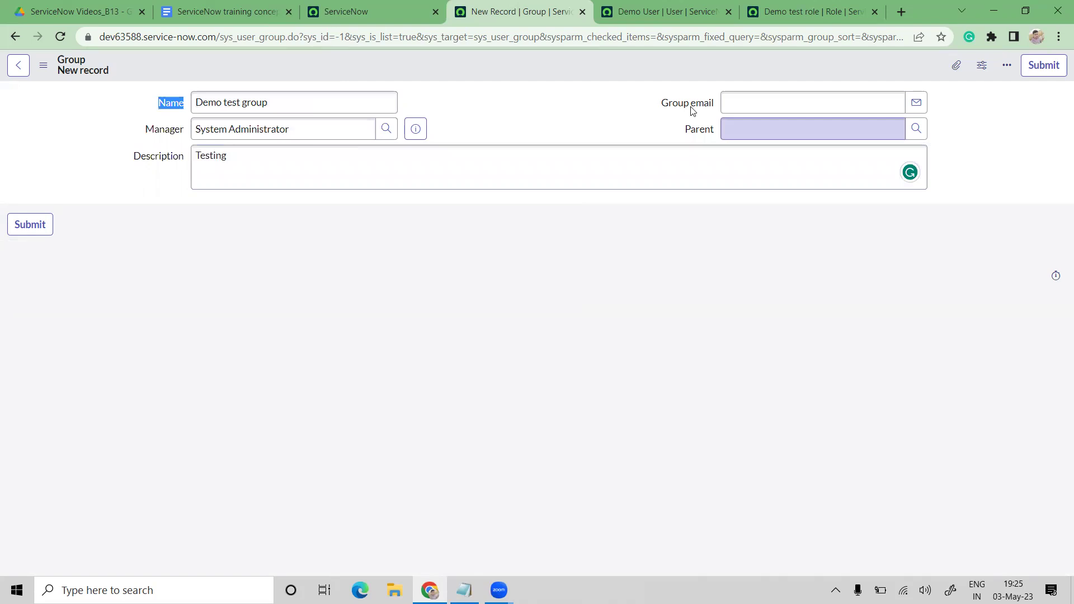
pyautogui.click(754, 103)
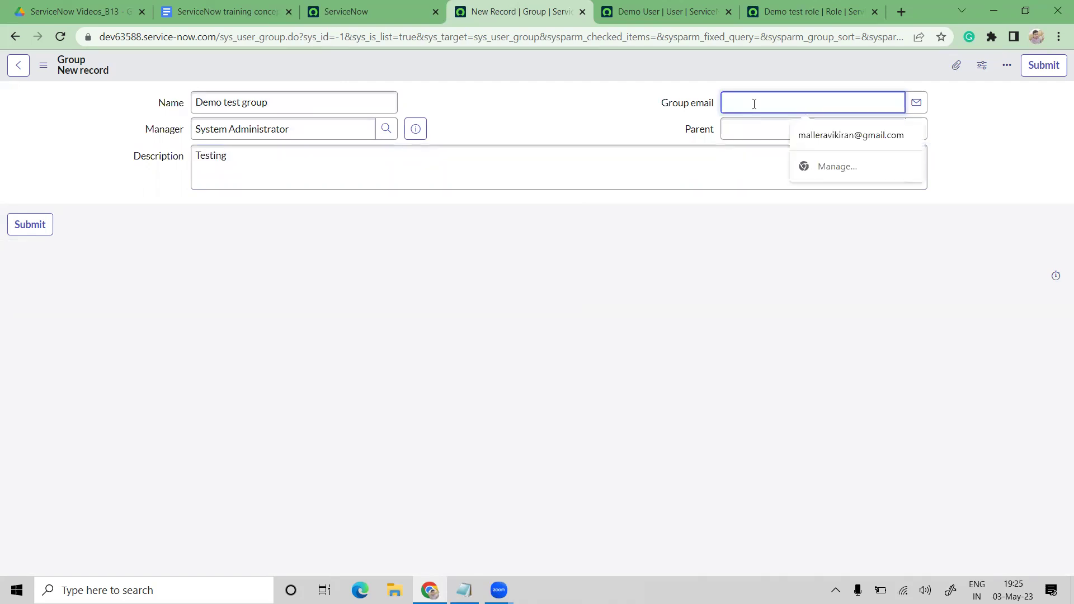
pyautogui.write('test@gamil.com')
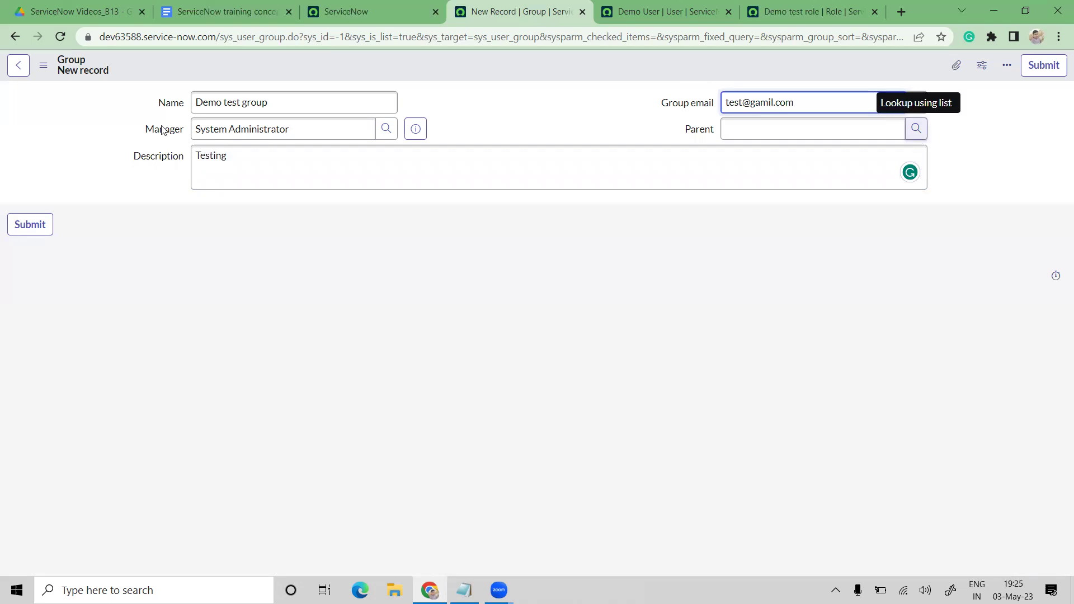
pyautogui.tripleClick(255, 100)
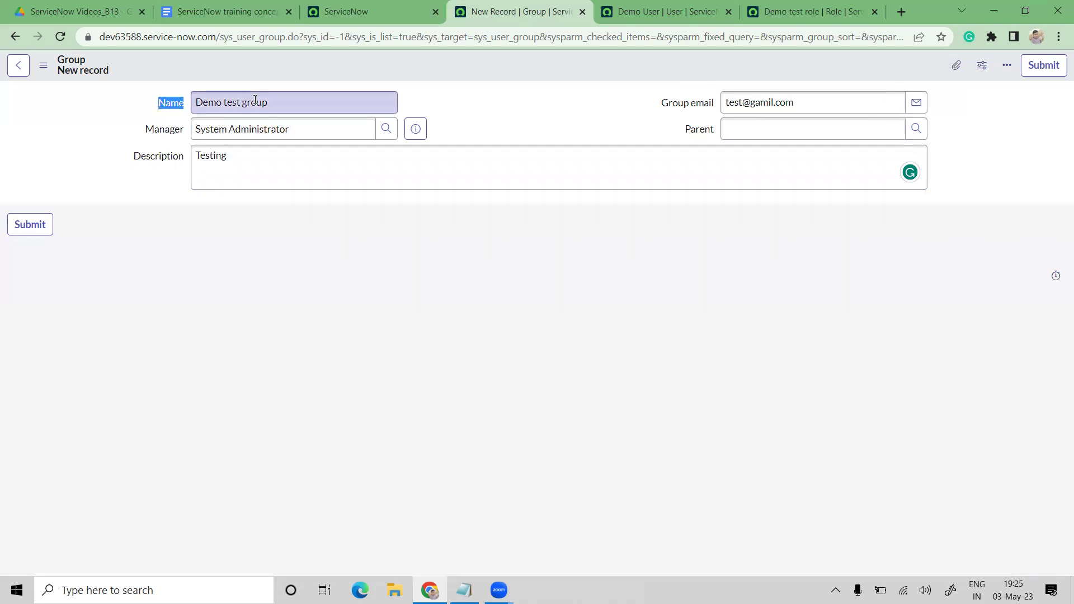
pyautogui.doubleClick(255, 99)
pyautogui.click(837, 103)
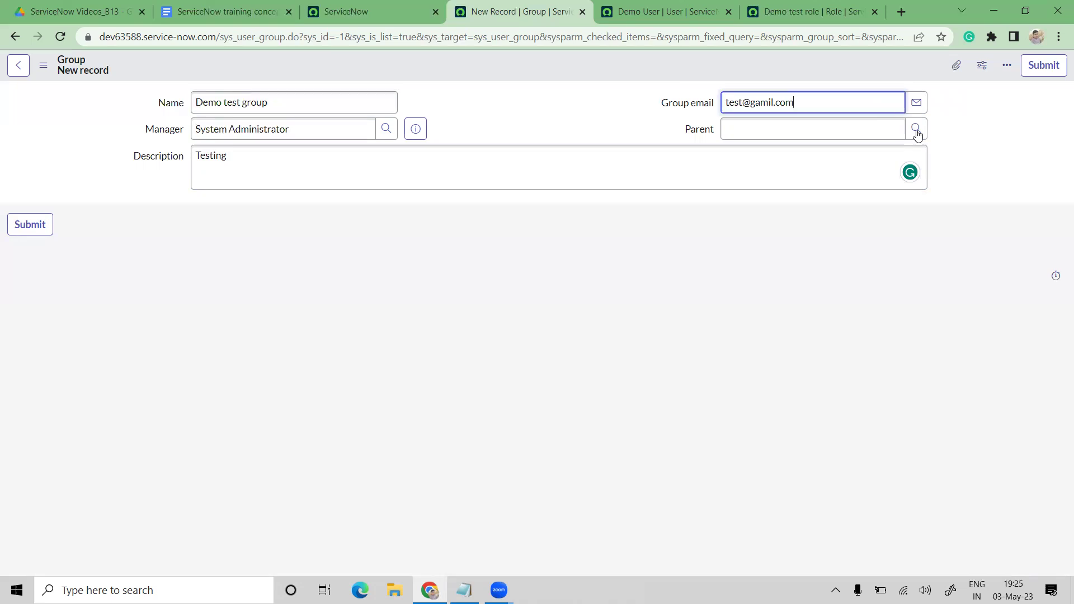
# Browse the groups offered in the Parent lookup and close it without choosing one
pyautogui.click(916, 130)
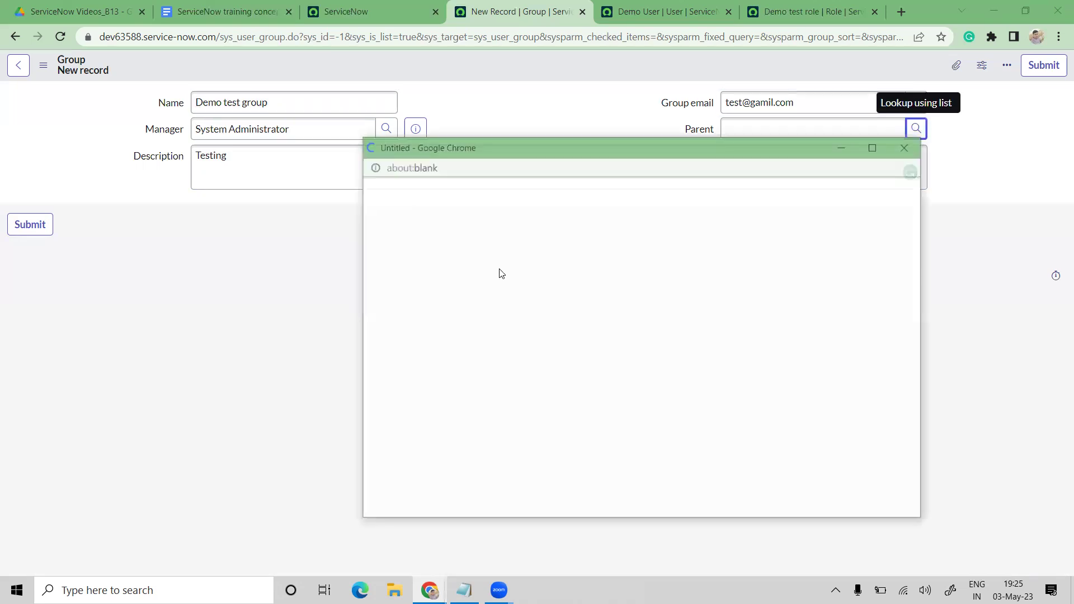
pyautogui.scroll(-2, 508, 339)
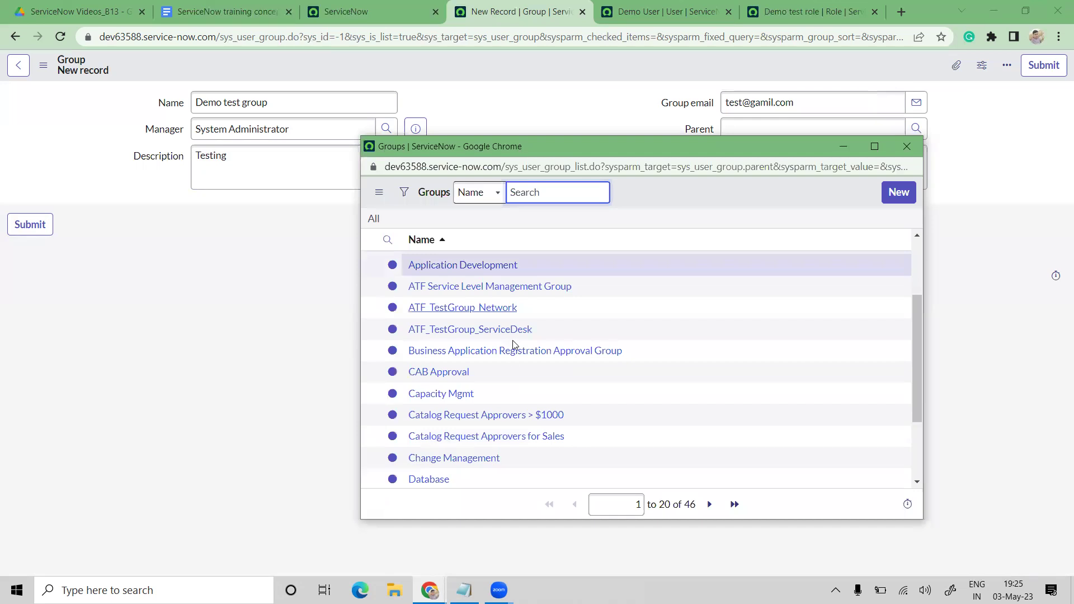
pyautogui.scroll(-2, 514, 343)
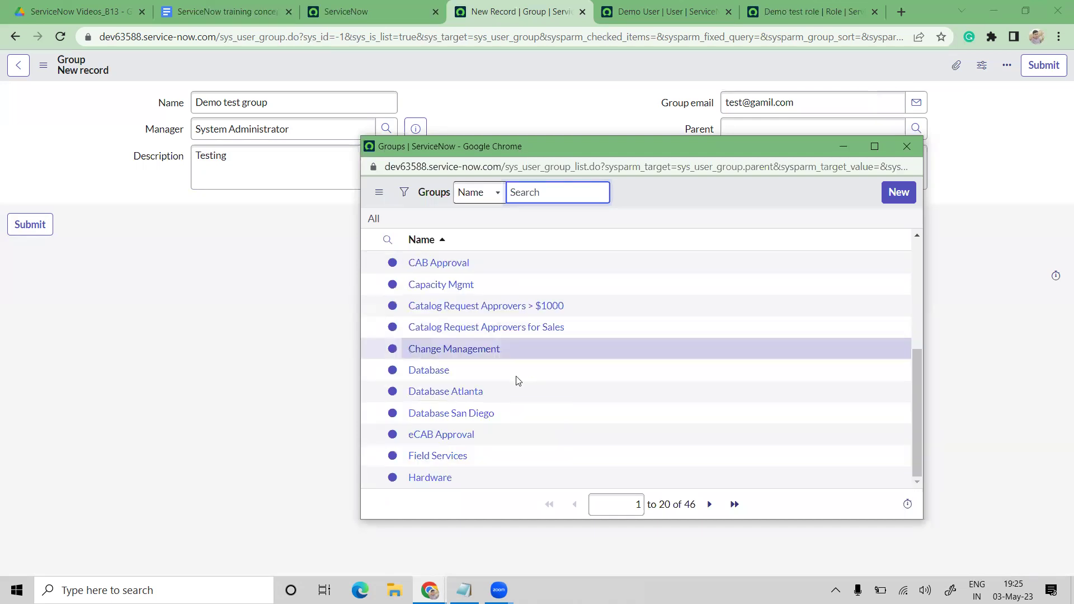
pyautogui.click(906, 146)
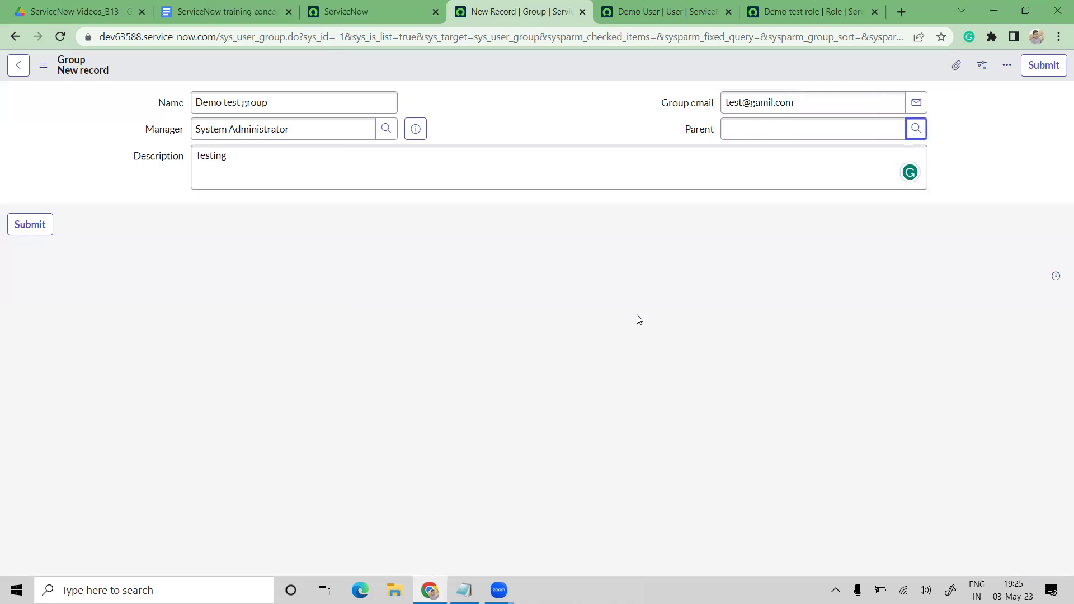
# Save the Demo test group record while staying on its form
pyautogui.click(508, 126)
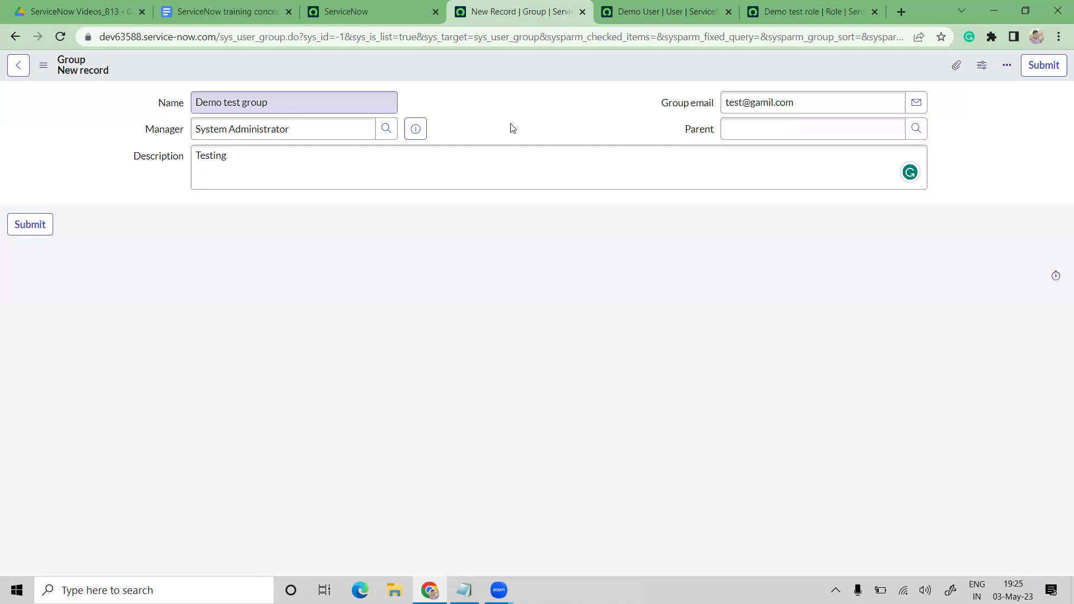
pyautogui.rightClick(516, 62)
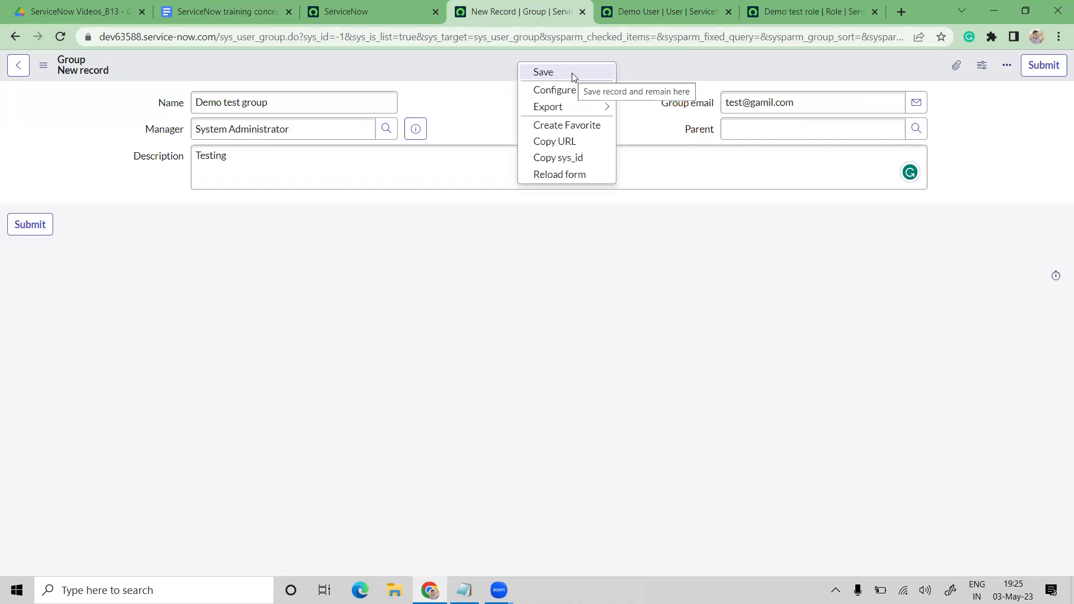
pyautogui.click(572, 74)
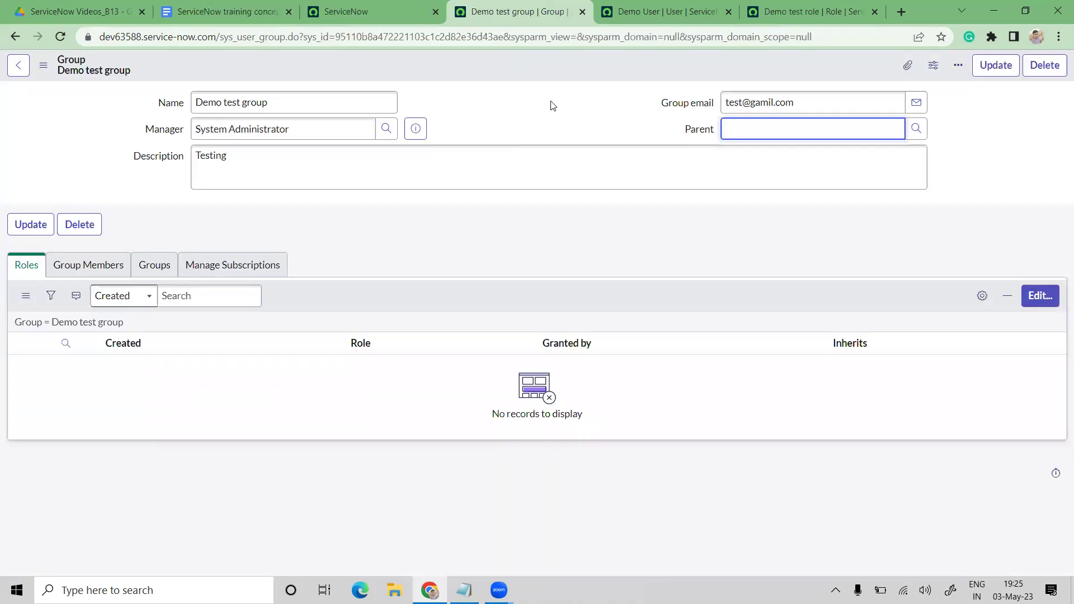
pyautogui.click(135, 107)
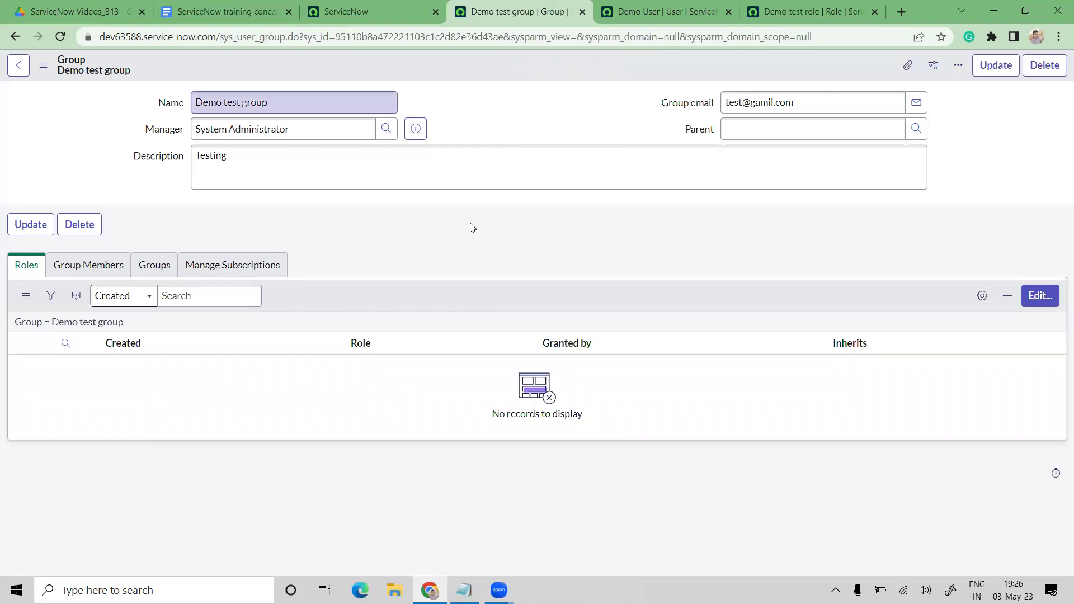
pyautogui.hotkey('ctrl', 'a')
pyautogui.click(488, 65)
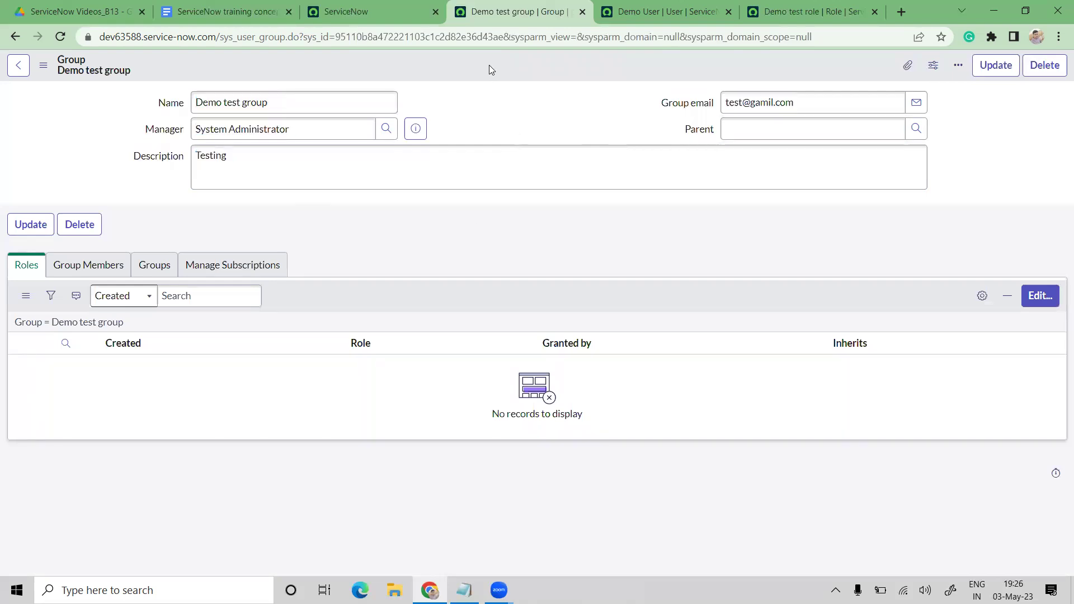
pyautogui.rightClick(488, 65)
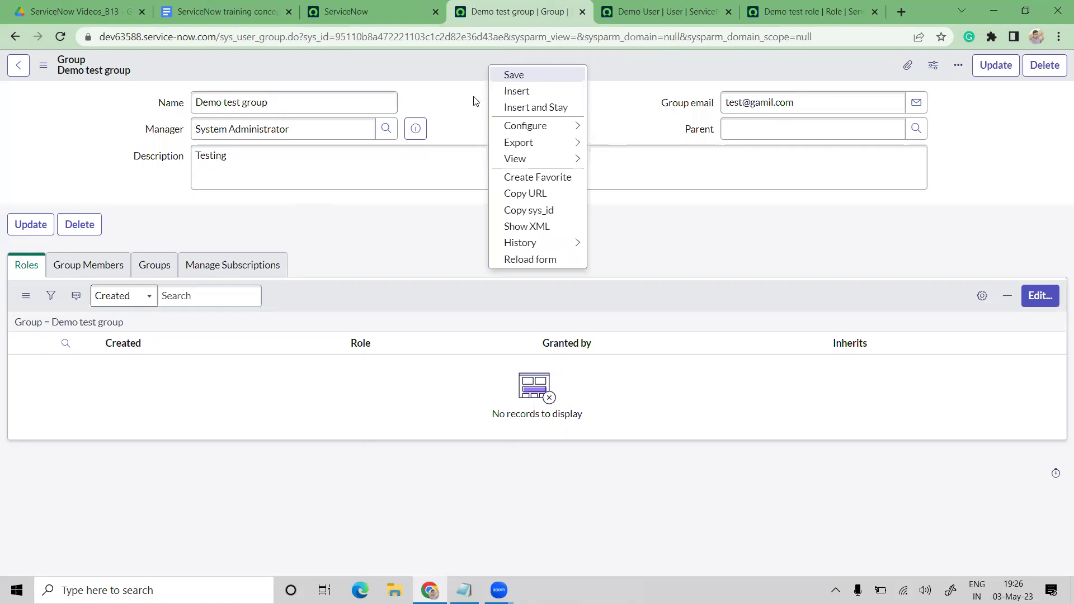
pyautogui.click(479, 82)
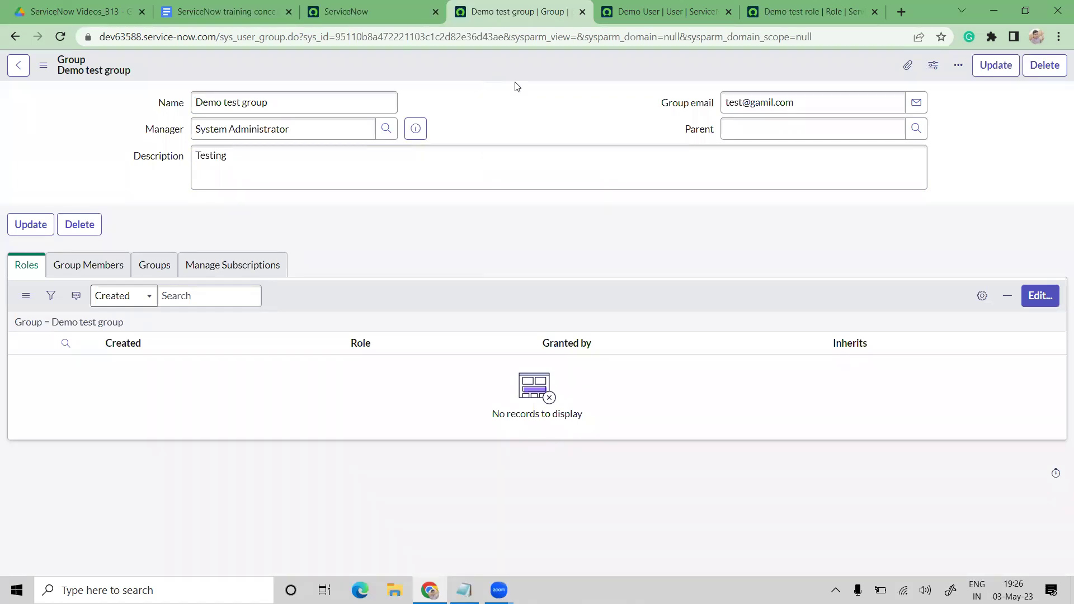
pyautogui.rightClick(484, 64)
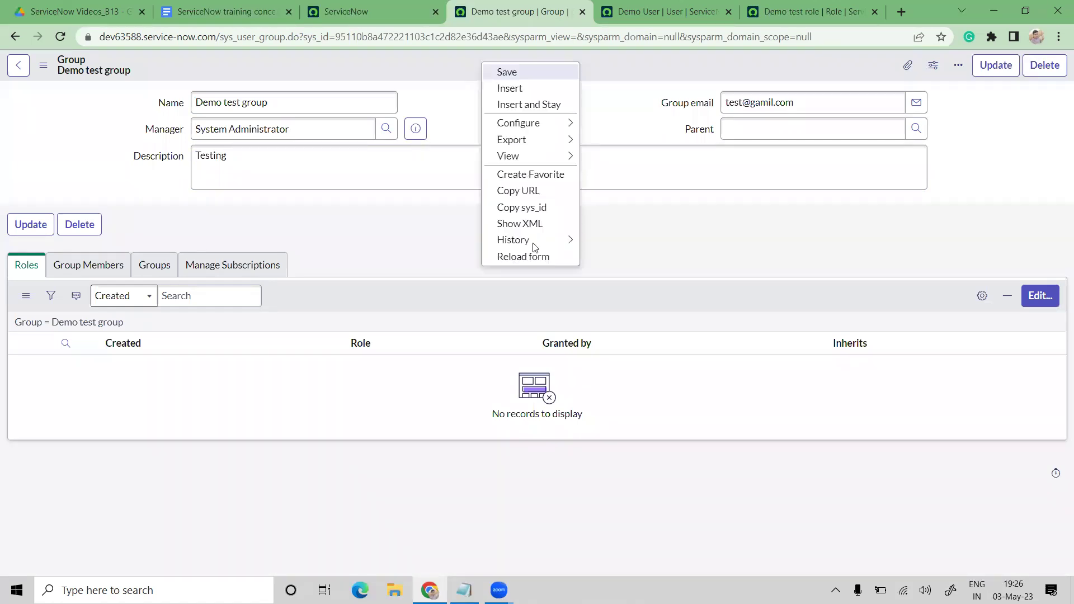
pyautogui.click(42, 72)
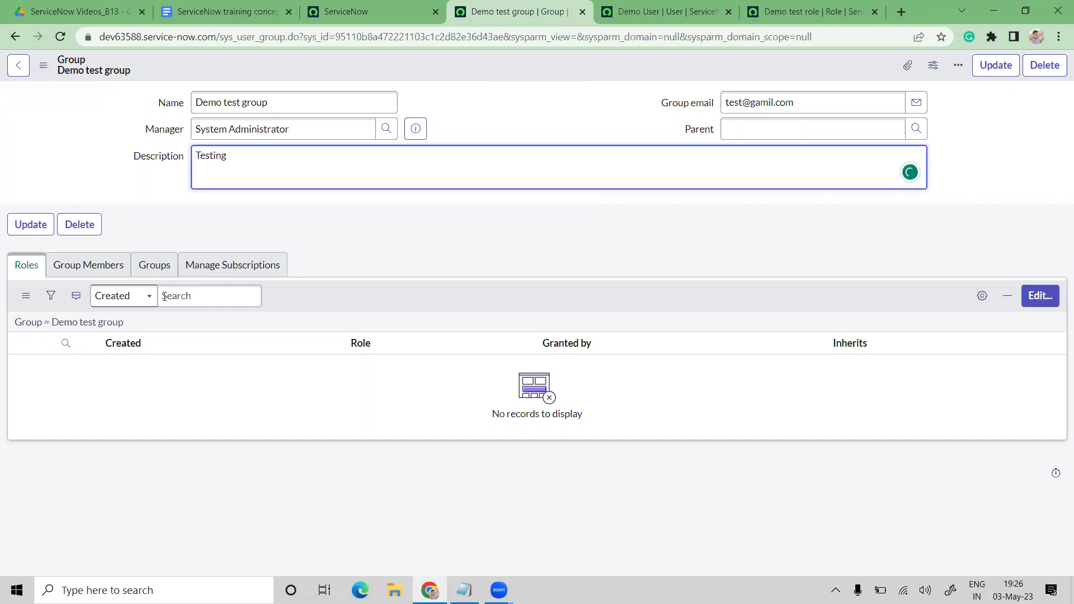
pyautogui.tripleClick(377, 411)
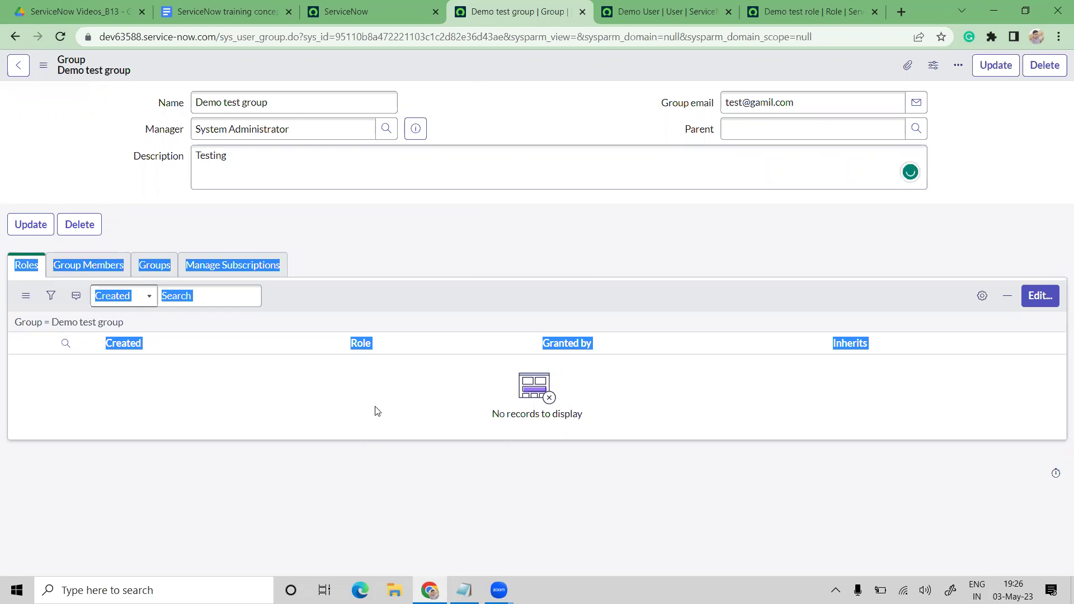
pyautogui.click(7, 269)
pyautogui.doubleClick(32, 270)
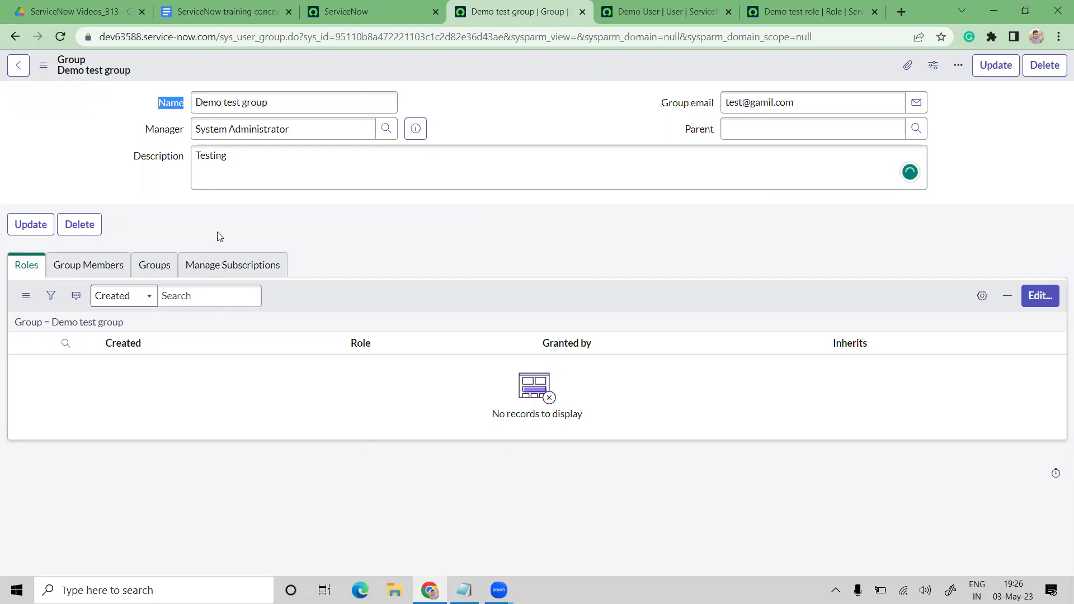
pyautogui.doubleClick(27, 265)
pyautogui.tripleClick(244, 103)
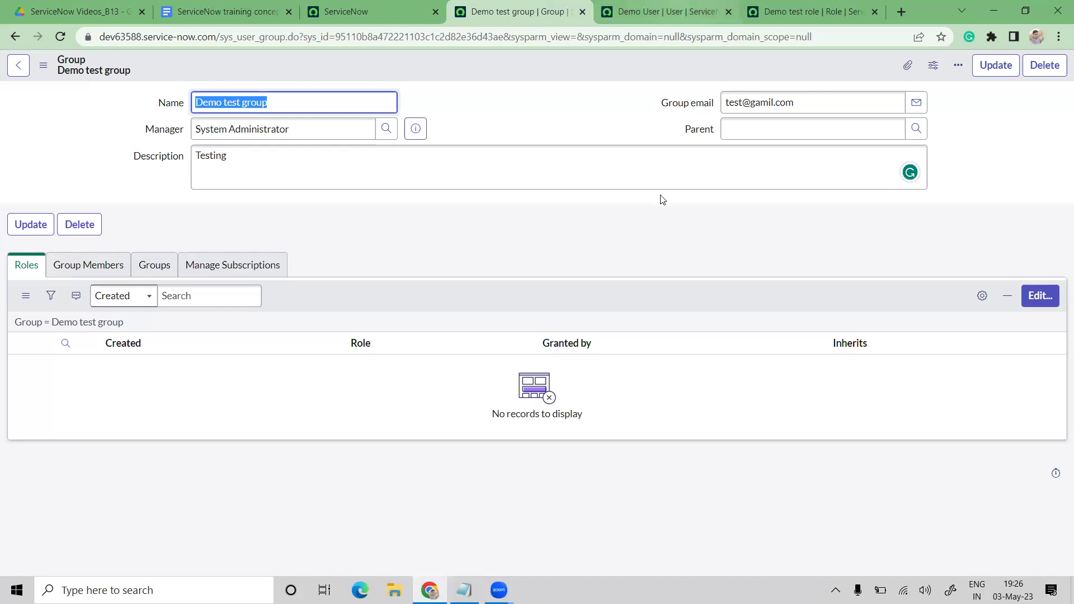
# Review the Demo User record's details and assigned roles, and return to the Demo test group record
pyautogui.hotkey('ctrl', 'Tab')
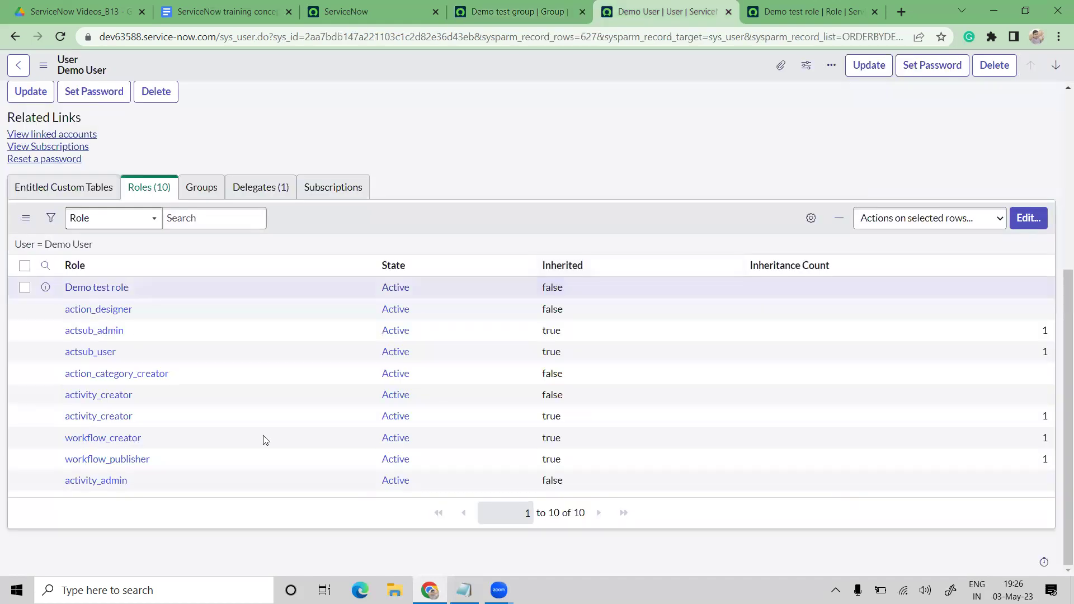
pyautogui.hotkey('ctrl', 'a')
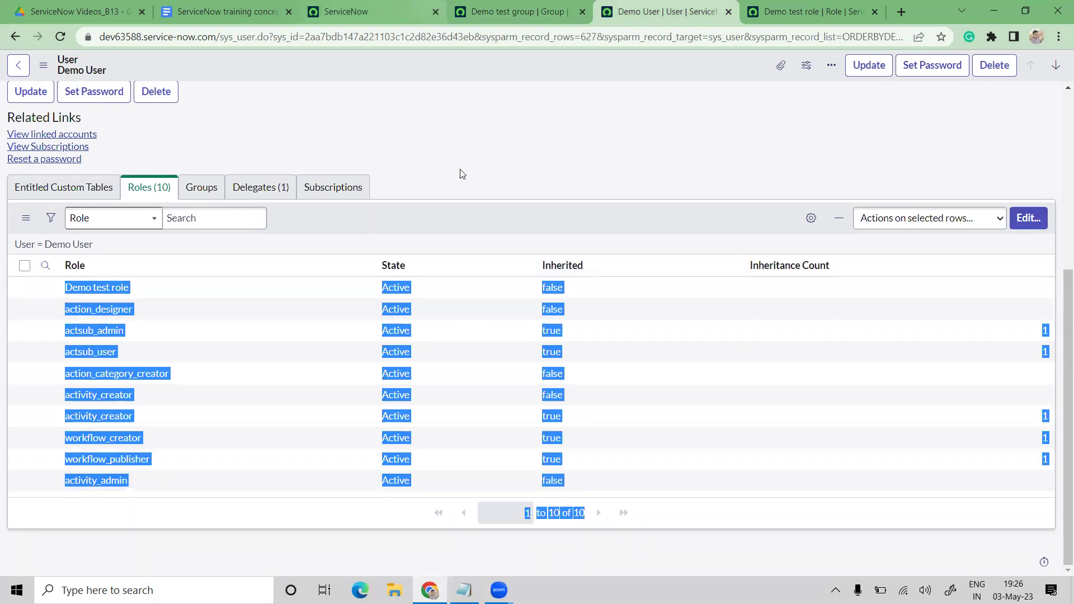
pyautogui.scroll(5, 476, 122)
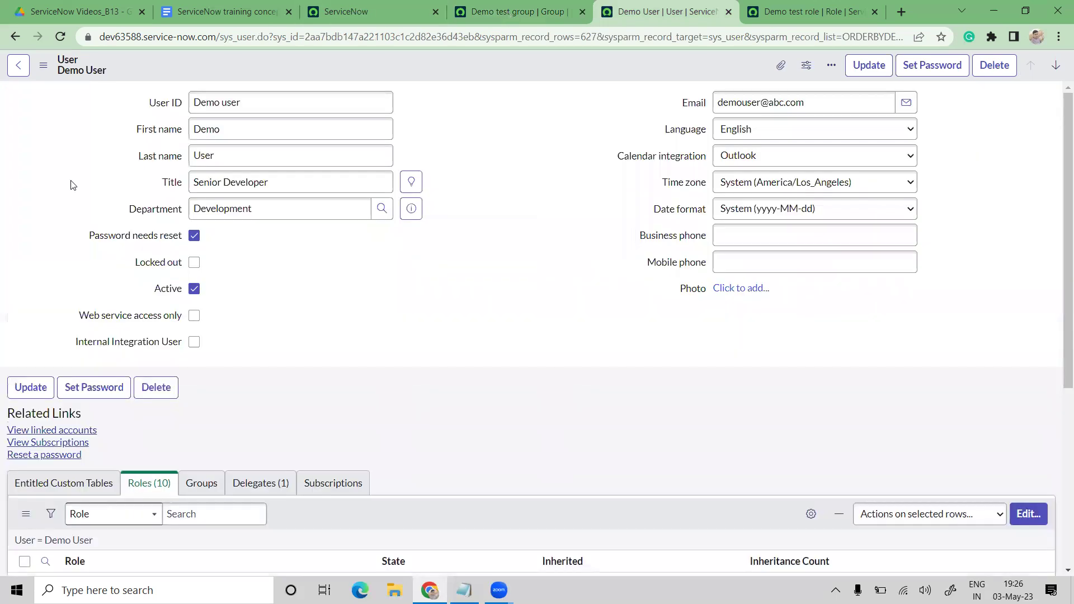
pyautogui.hotkey('ctrl', 'shift', 'Tab')
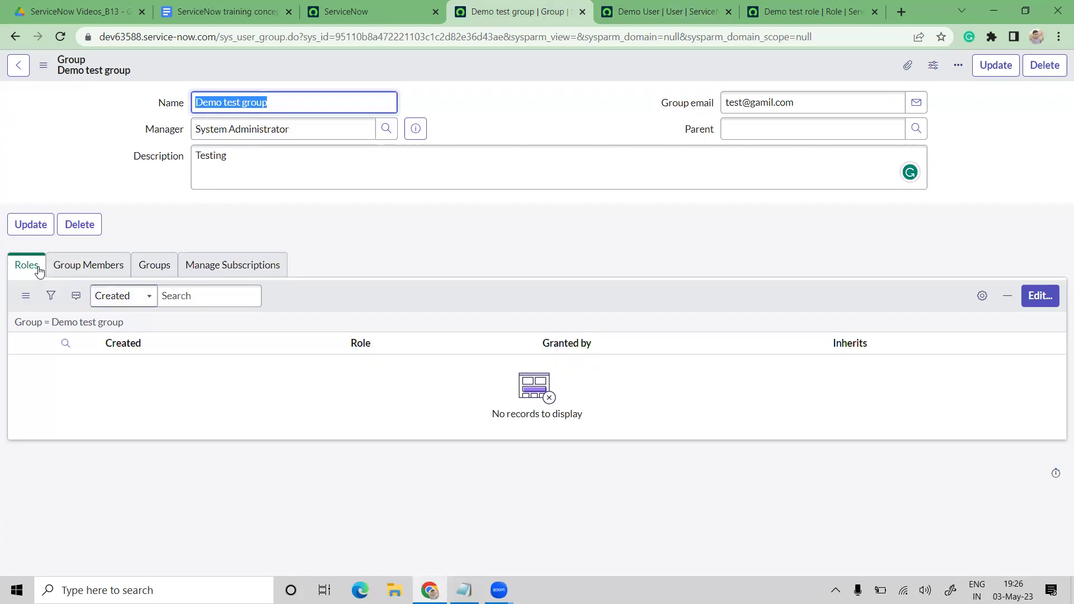
pyautogui.click(15, 272)
pyautogui.doubleClick(16, 272)
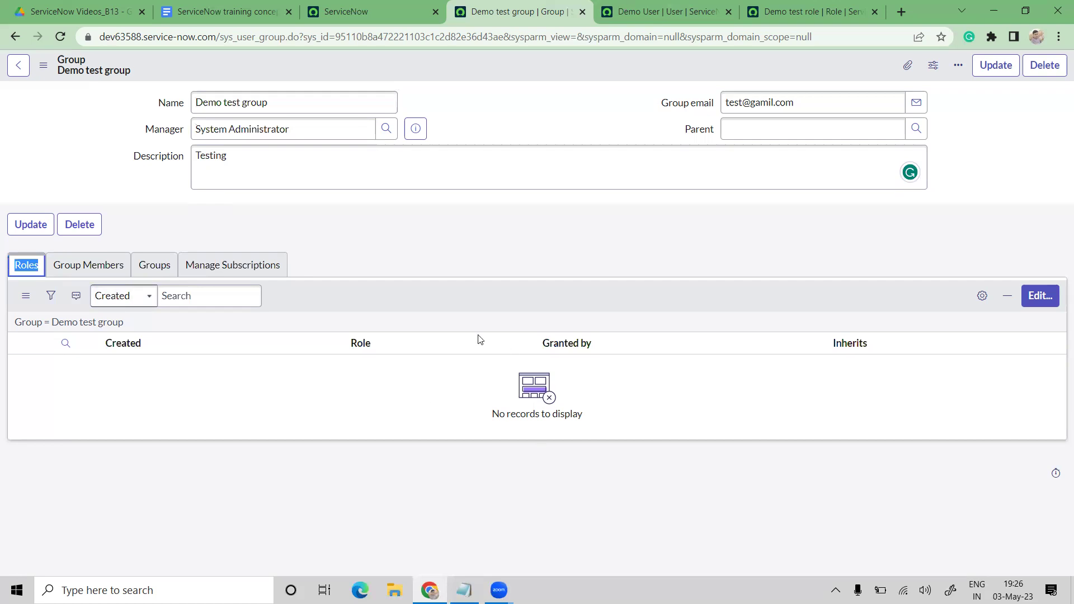
pyautogui.click(428, 257)
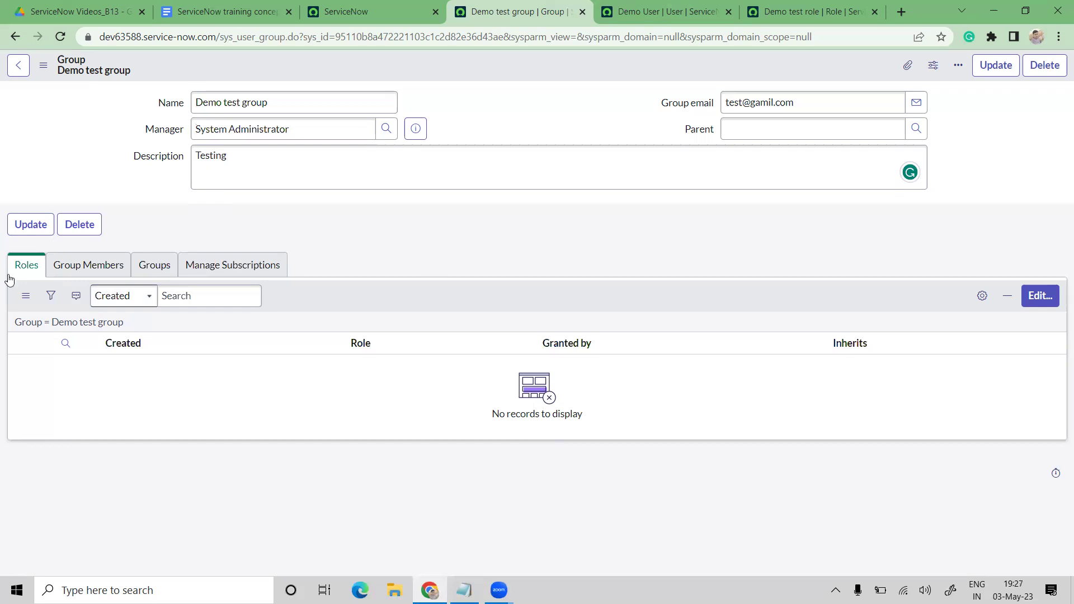
pyautogui.doubleClick(47, 268)
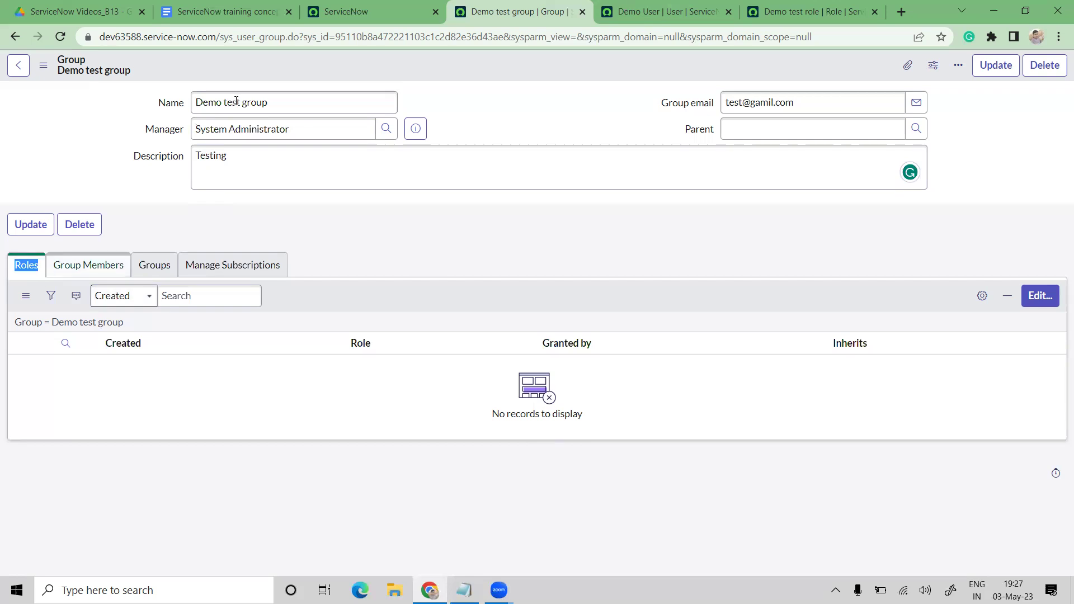
# Assign the roles Demo test role and Test role to the Demo test group and save the role list
pyautogui.click(1039, 298)
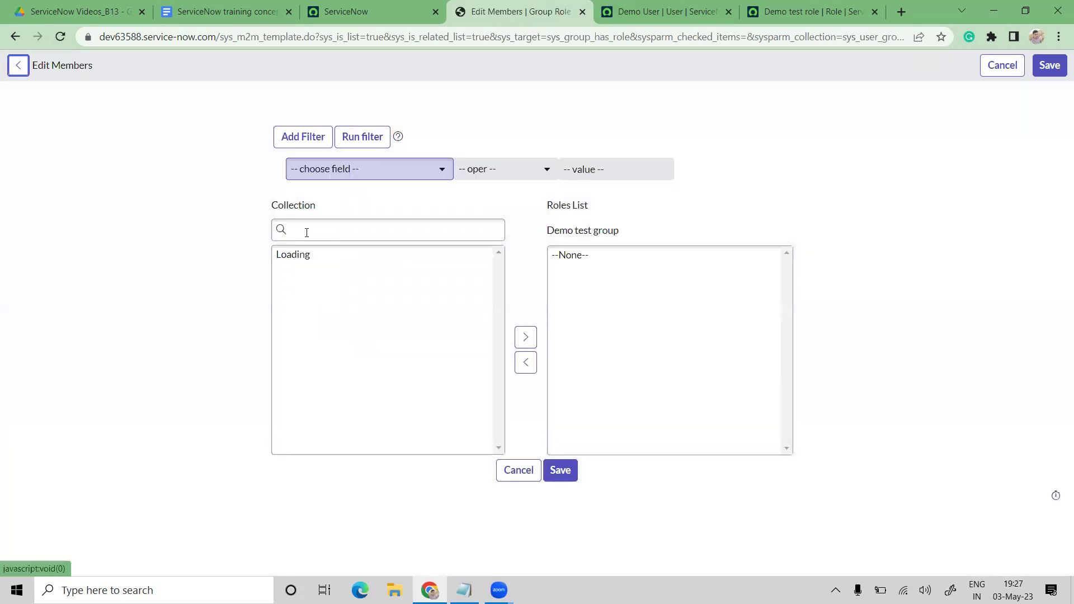
pyautogui.click(306, 232)
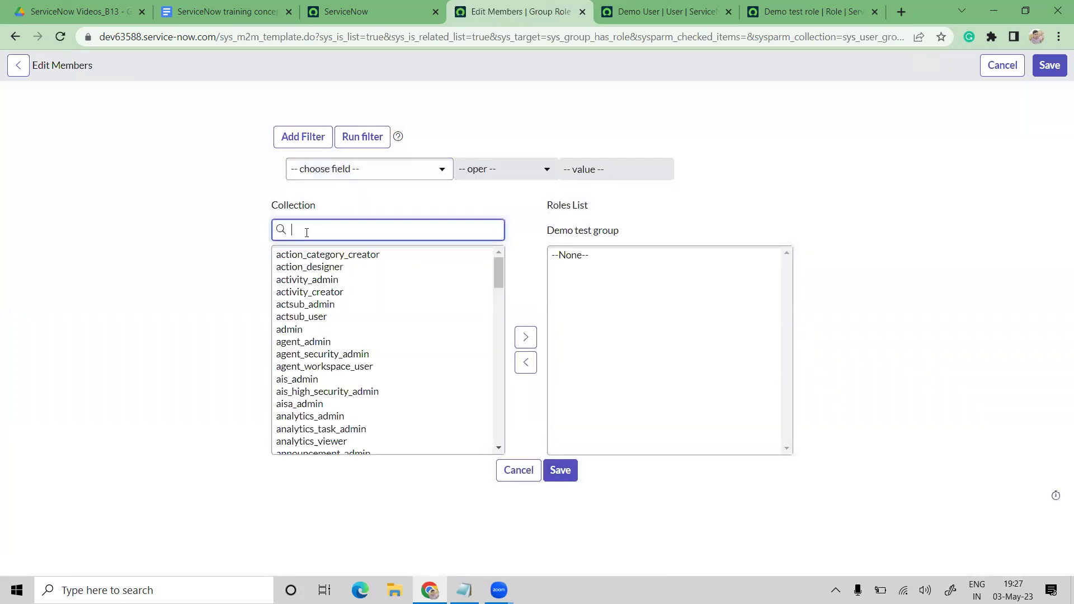
pyautogui.write('demo')
pyautogui.doubleClick(300, 256)
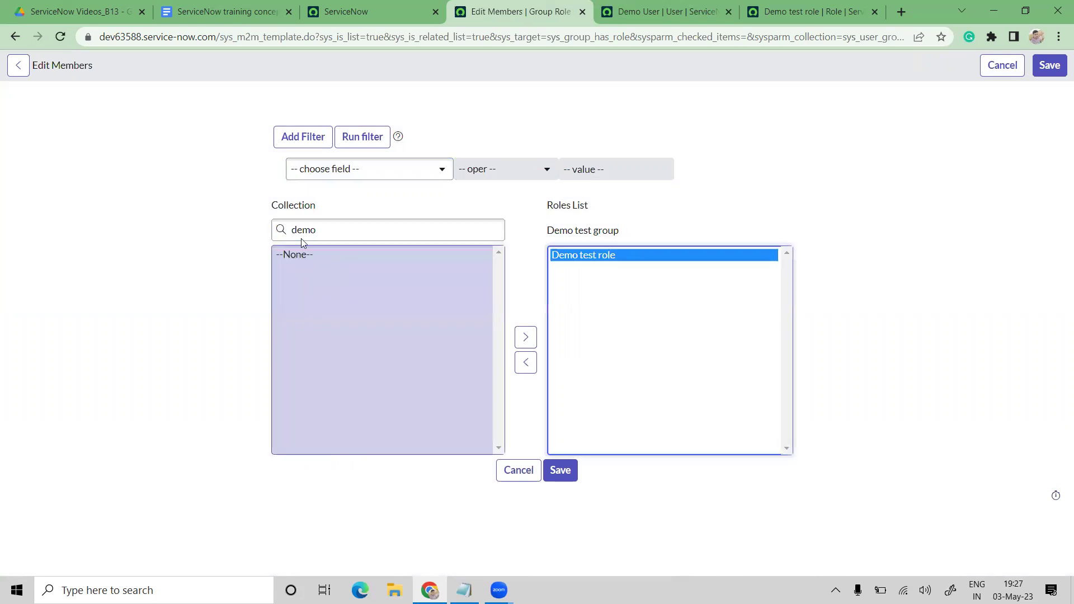
pyautogui.doubleClick(314, 235)
pyautogui.write('test')
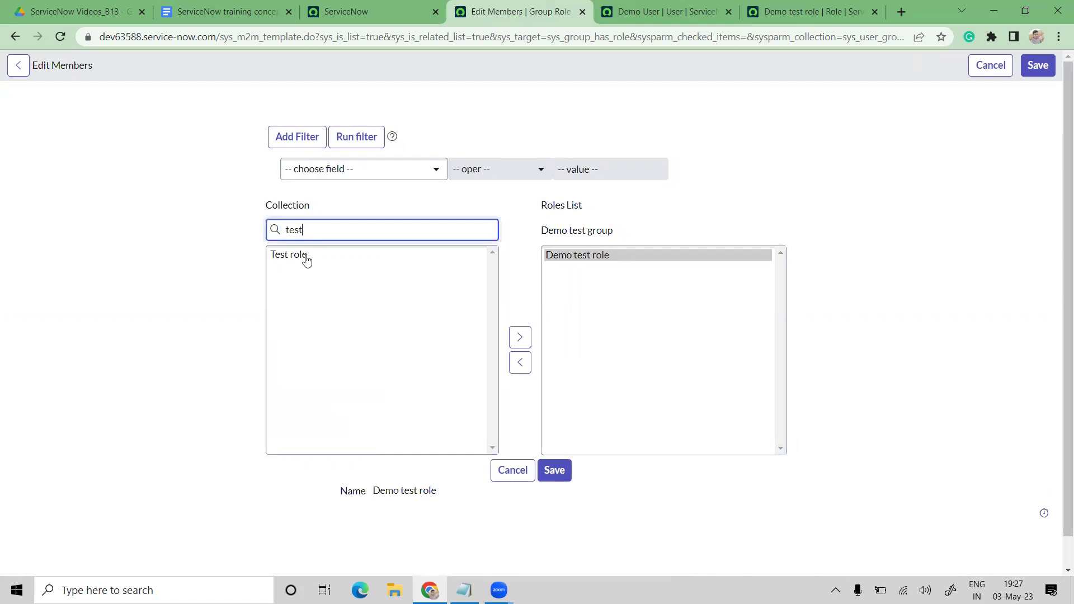
pyautogui.doubleClick(306, 256)
pyautogui.click(553, 470)
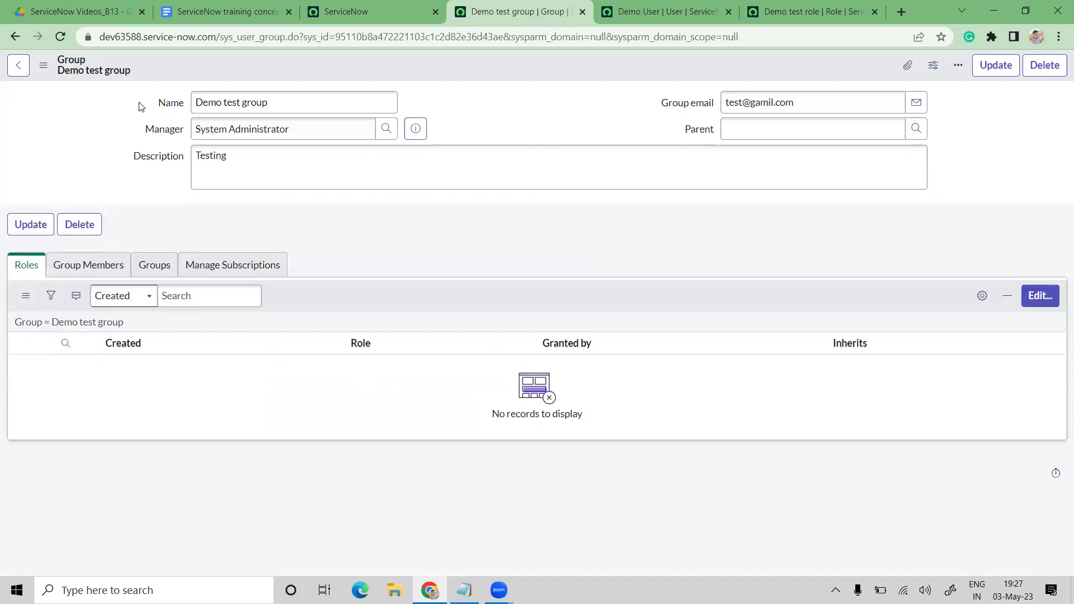
pyautogui.moveTo(141, 104); pyautogui.dragTo(261, 102)
pyautogui.doubleClick(261, 102)
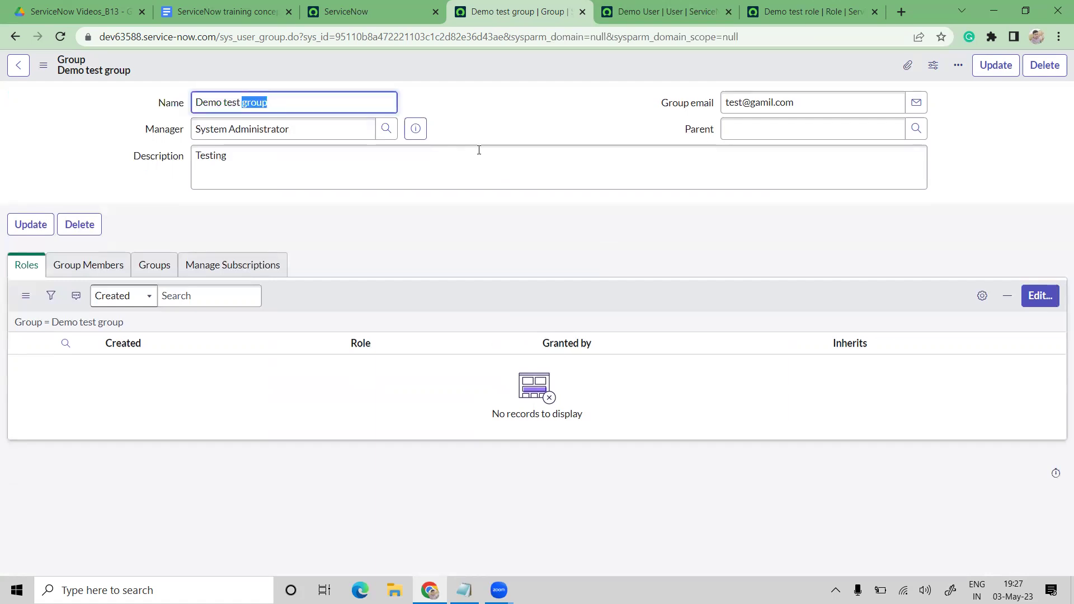
pyautogui.click(97, 248)
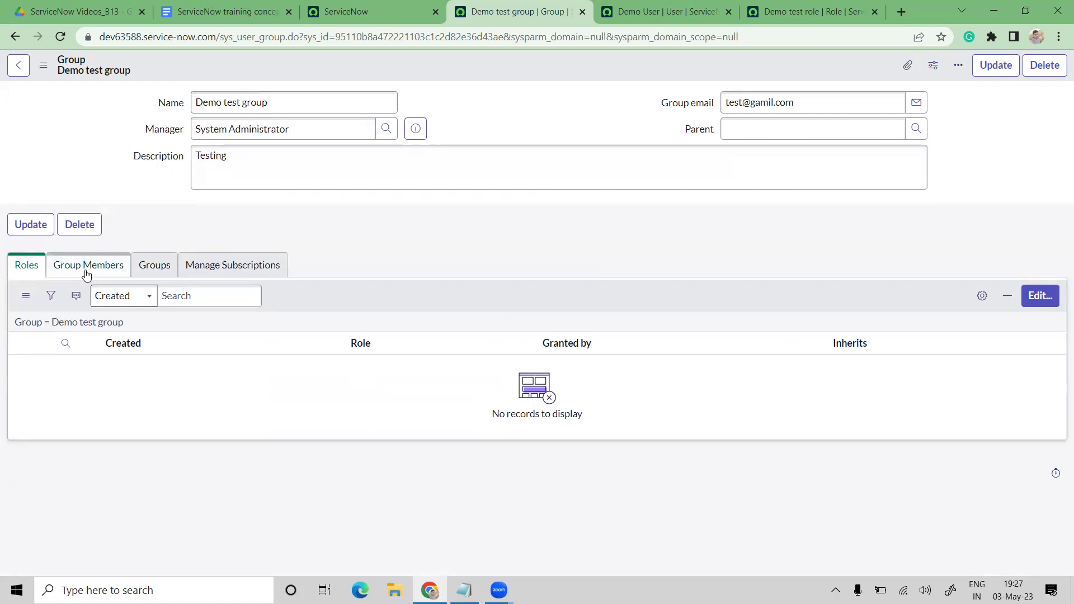
# Add Demo User to the Demo test group's members and save the member list
pyautogui.click(86, 267)
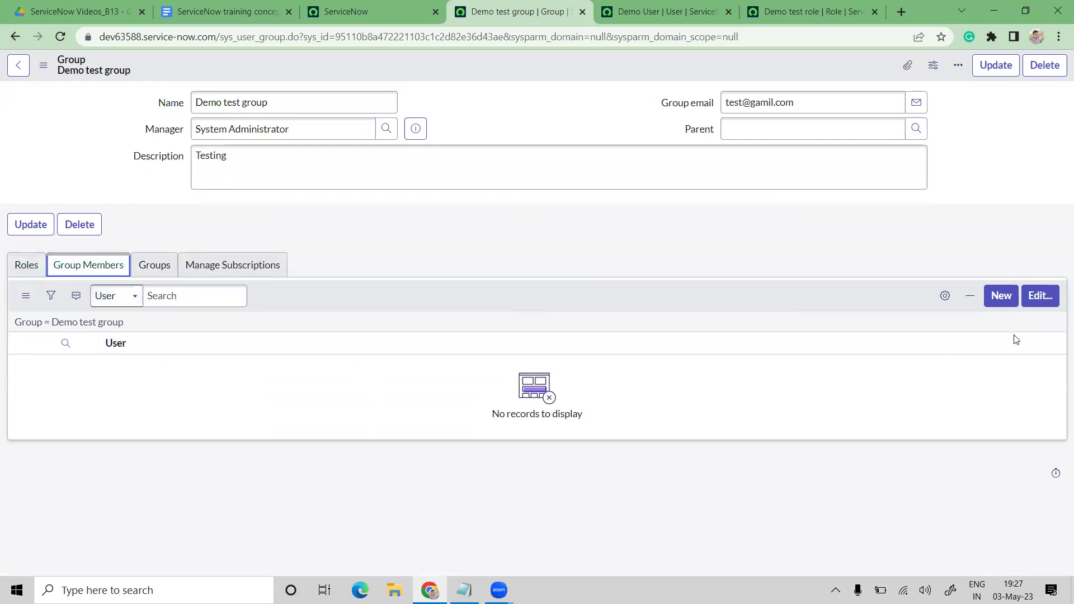
pyautogui.click(1039, 296)
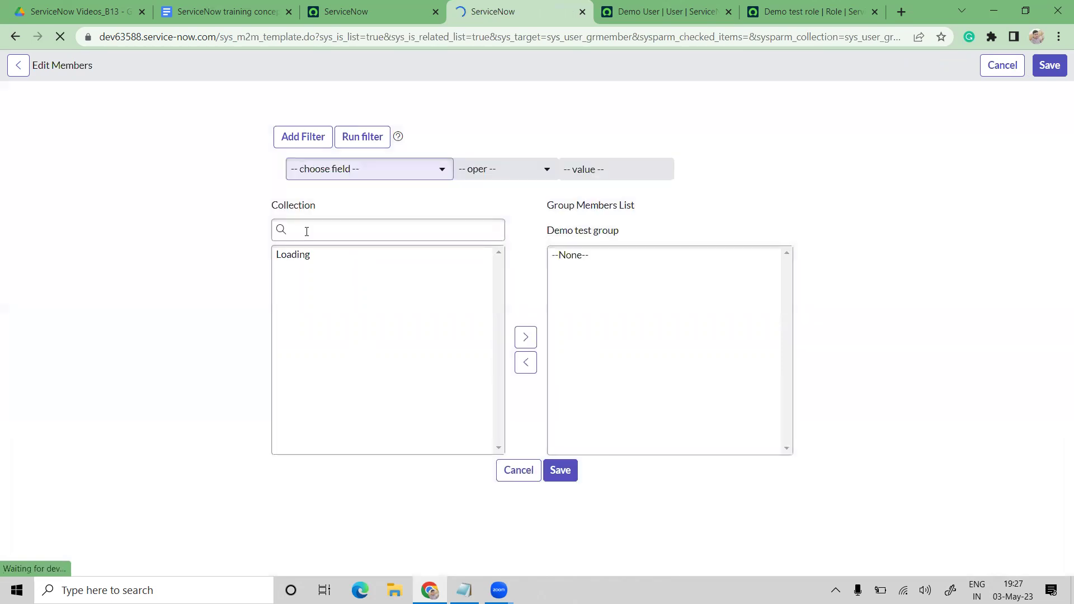
pyautogui.click(304, 221)
pyautogui.write('demo')
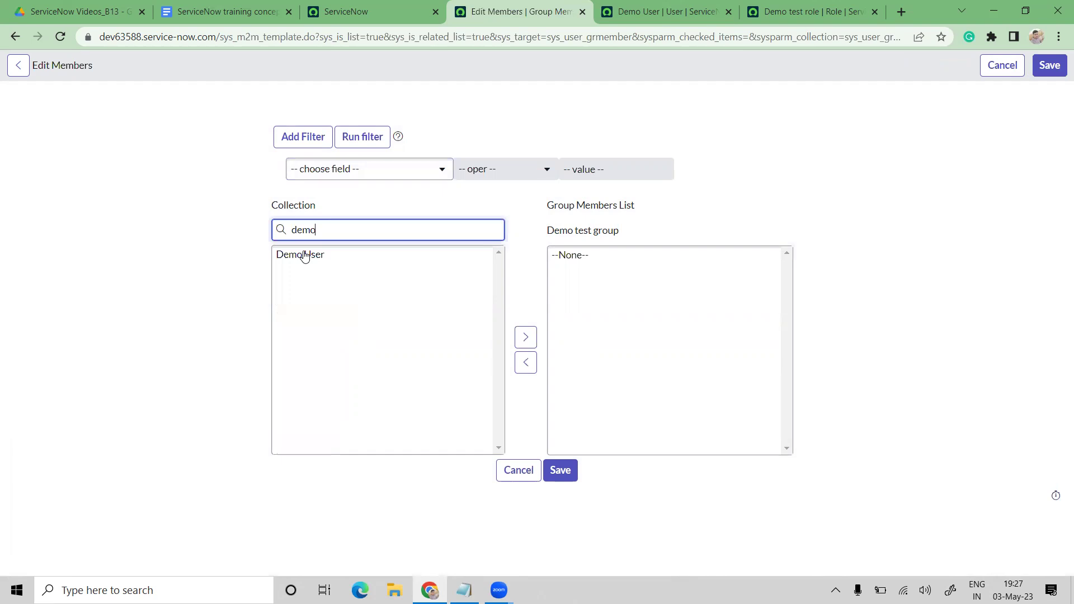
pyautogui.doubleClick(304, 255)
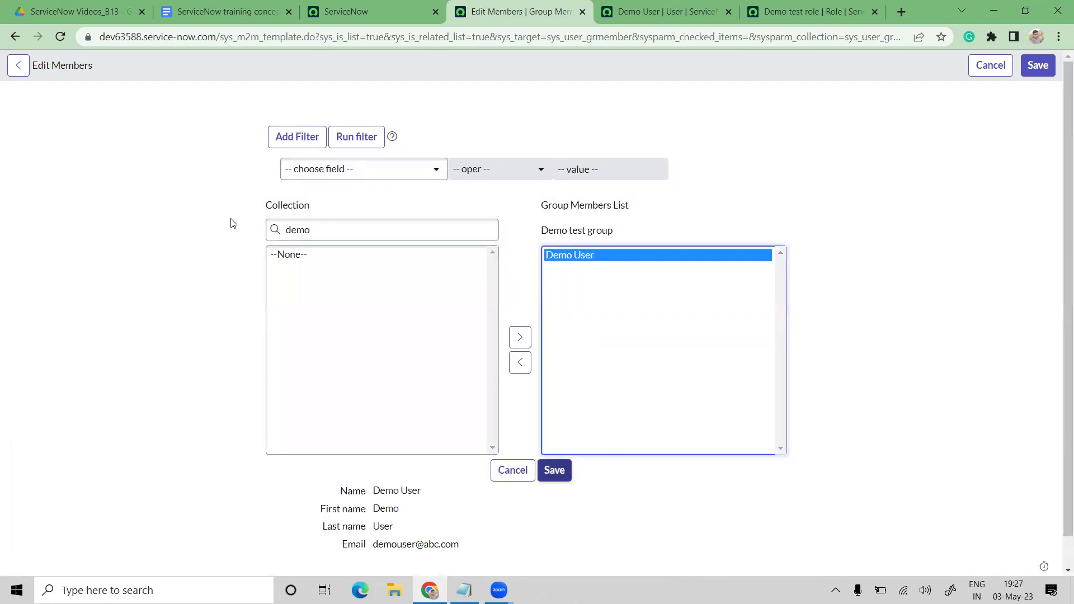
pyautogui.press('Return')
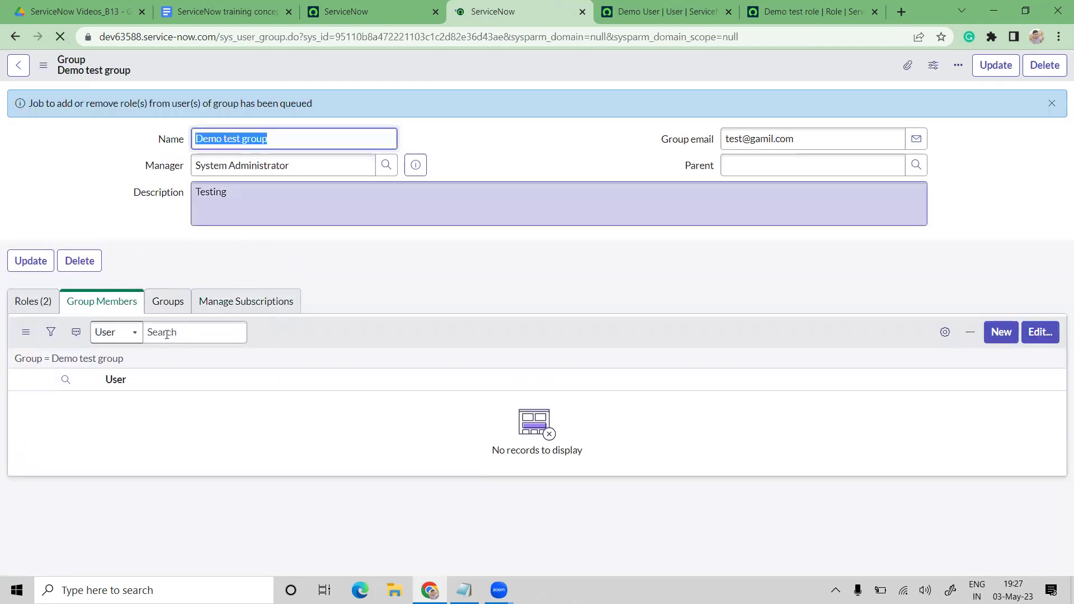
# Add the first five named users in the available collection to the Demo test group's members and save
pyautogui.click(1050, 337)
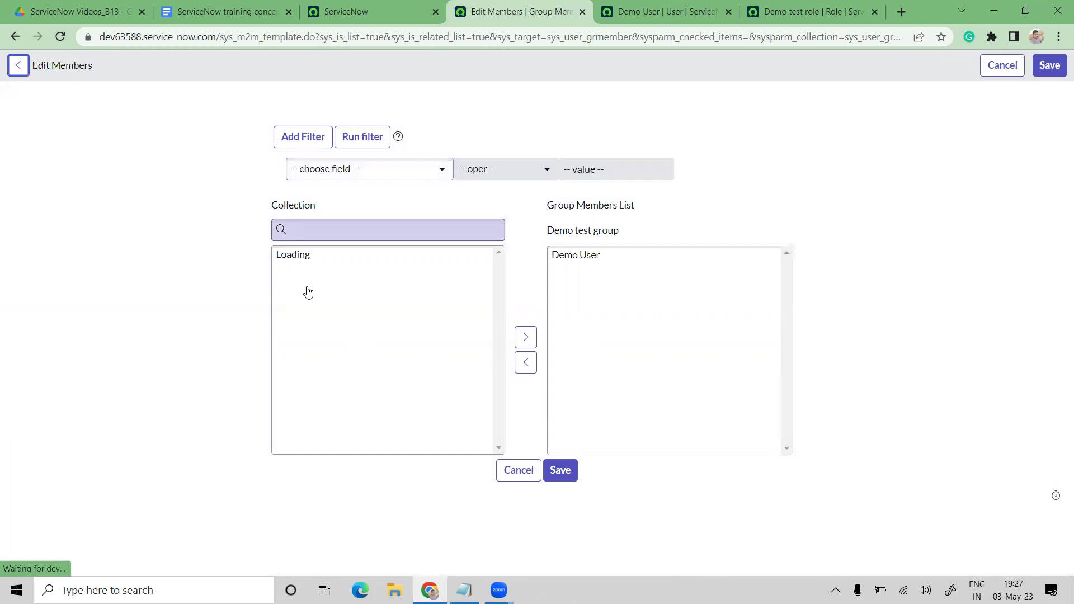
pyautogui.click(308, 292)
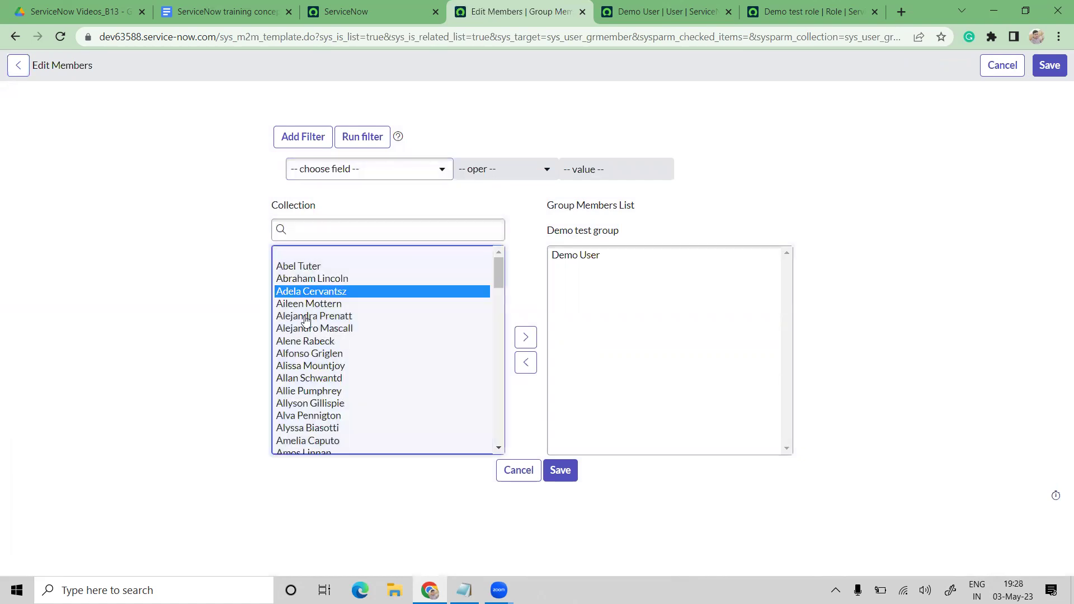
pyautogui.doubleClick(308, 316)
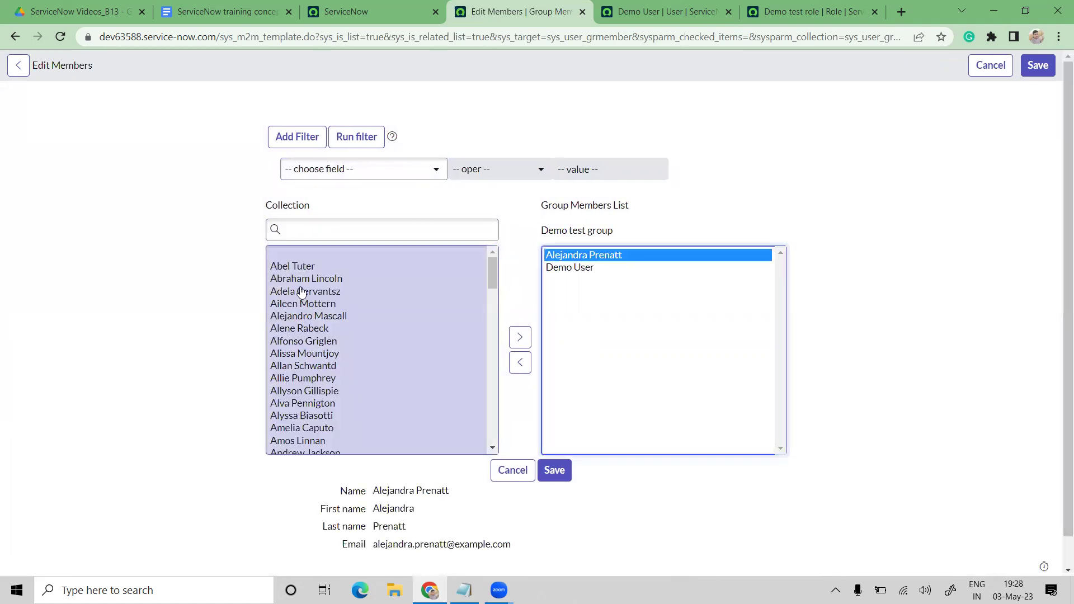
pyautogui.click(303, 303)
pyautogui.keyDown('shift'); pyautogui.click(297, 271); pyautogui.keyUp('shift')
pyautogui.click(519, 338)
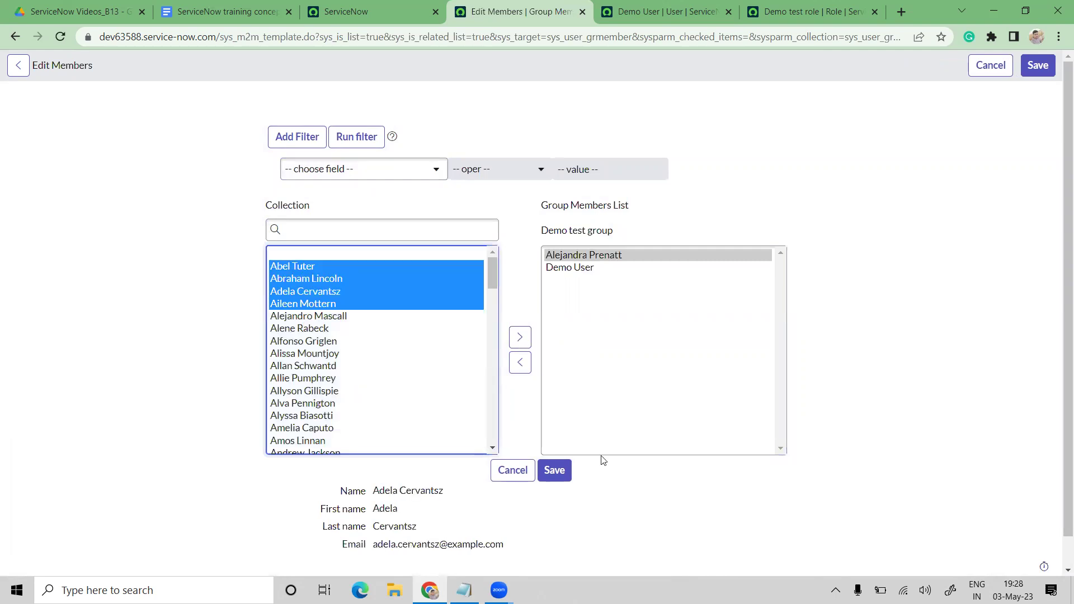
pyautogui.click(556, 469)
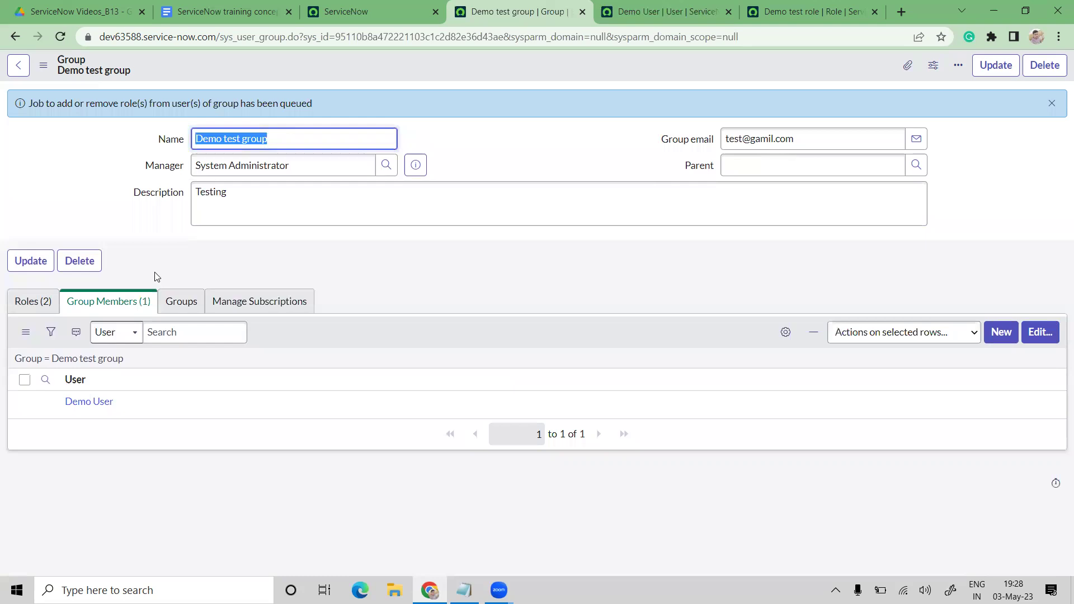
# Check the Demo test group's assigned roles and its list of group members
pyautogui.click(33, 302)
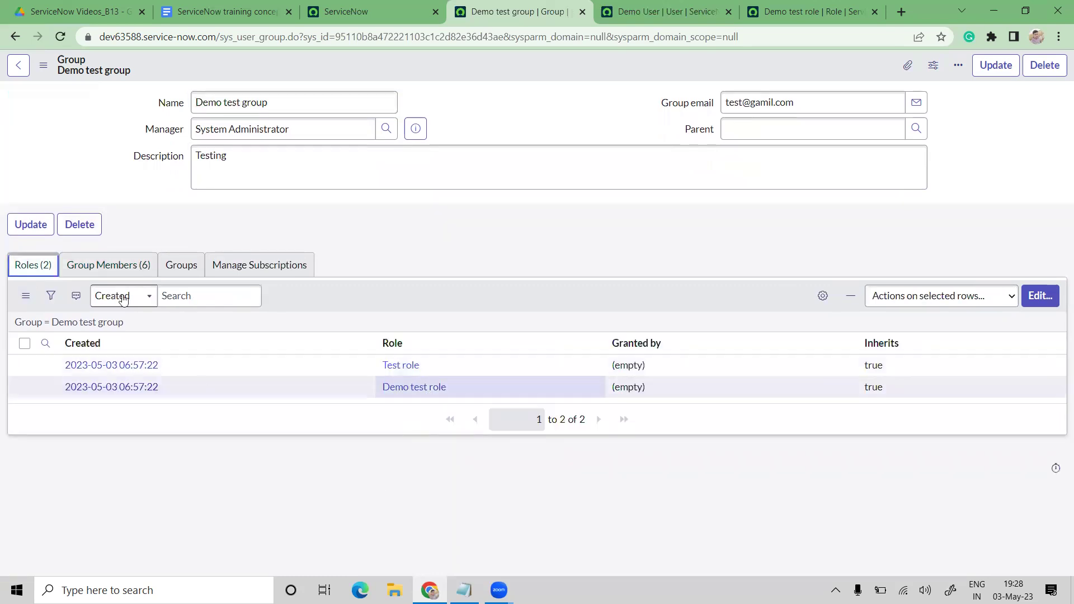
pyautogui.click(129, 269)
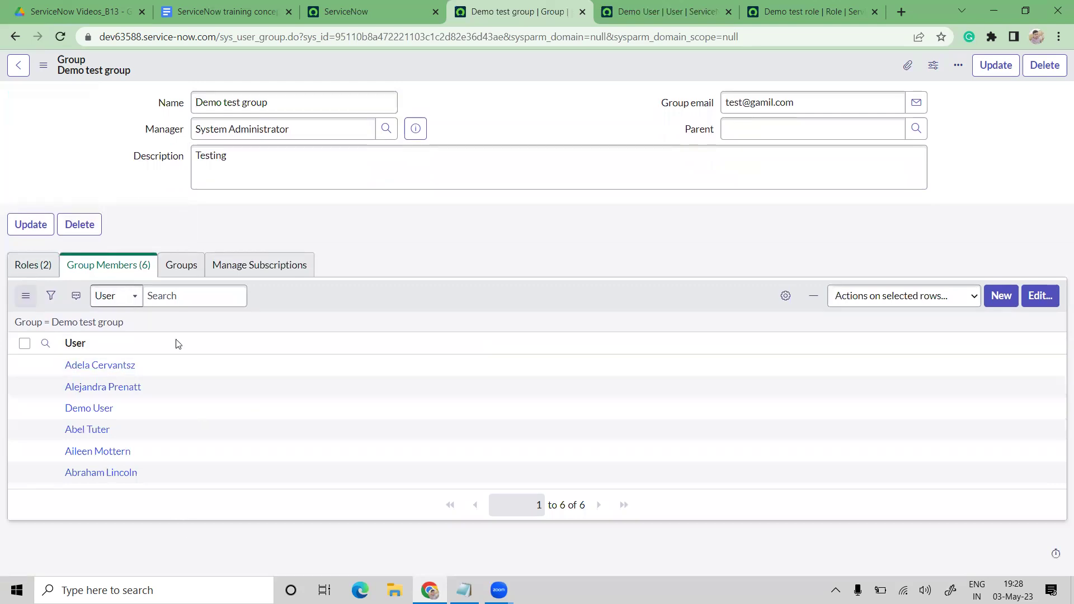
# Review the roles assigned to the Demo test group and locate Demo User among its members
pyautogui.moveTo(431, 372); pyautogui.dragTo(408, 396)
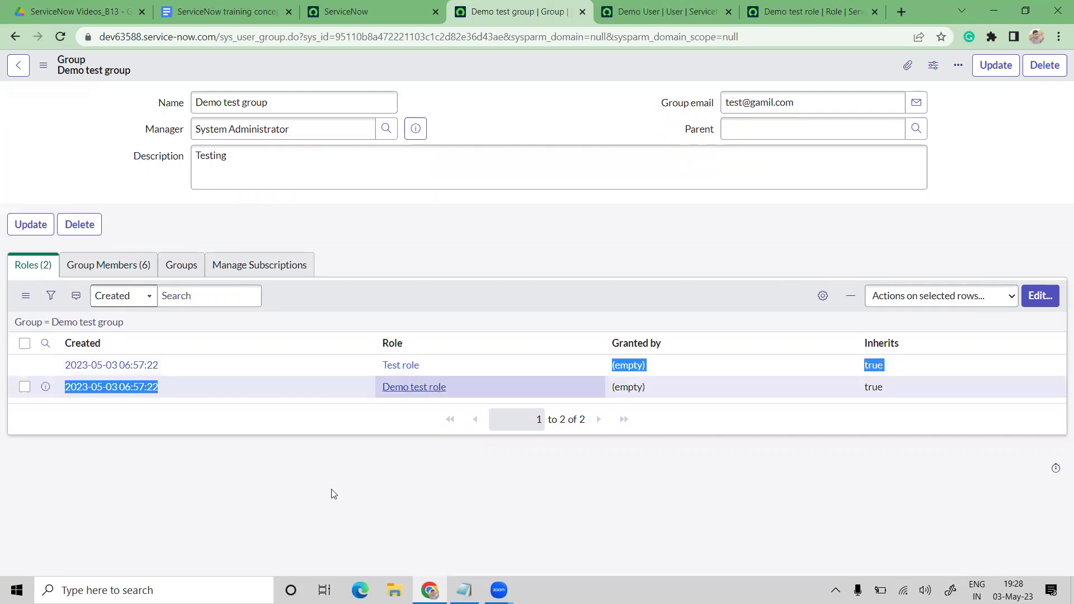
pyautogui.click(371, 369)
pyautogui.moveTo(101, 278); pyautogui.dragTo(93, 364)
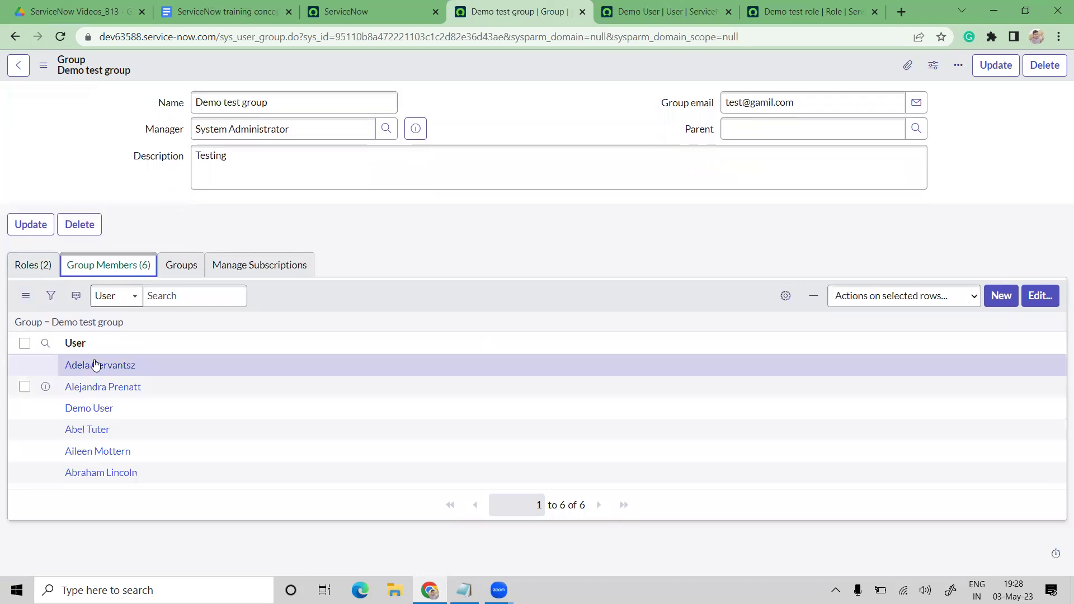
pyautogui.tripleClick(118, 407)
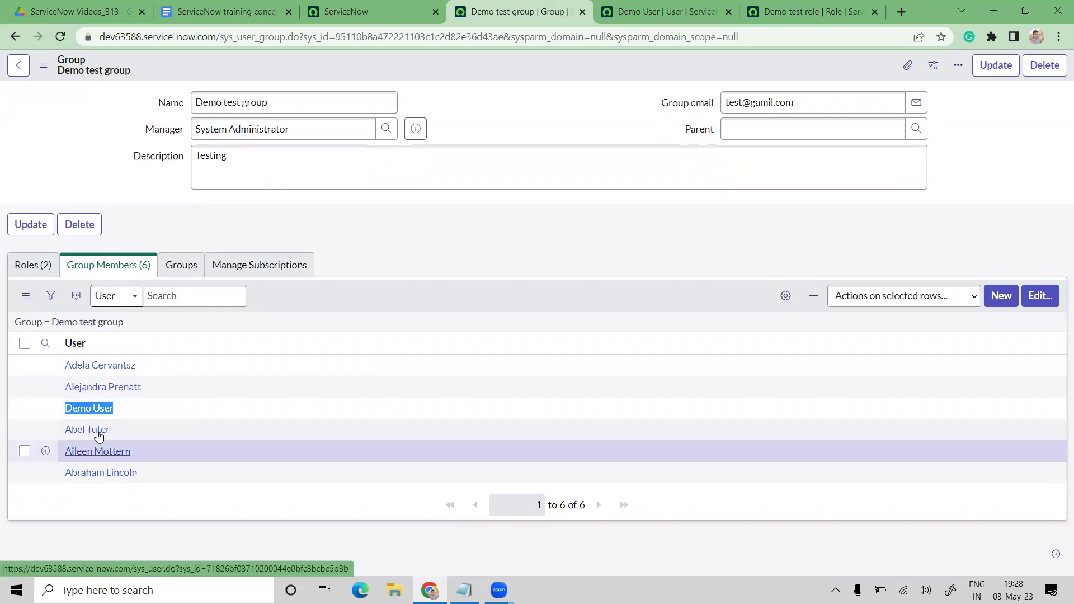
# Open the record of the group member listed just below Demo User in a new tab and check its inherited Test role and Demo test role
pyautogui.middleClick(99, 430)
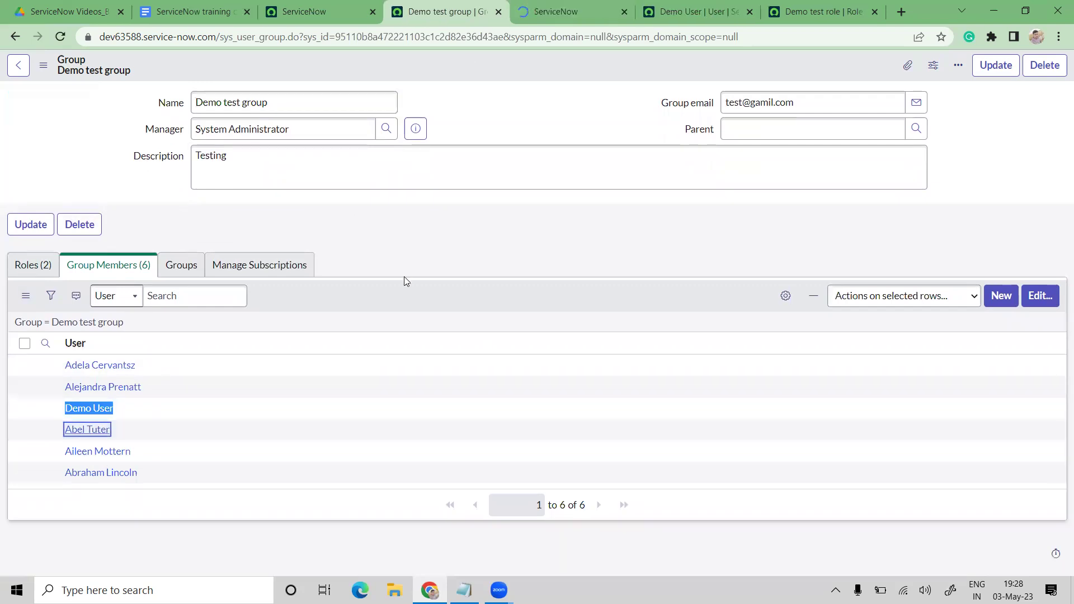
pyautogui.hotkey('ctrl', 'Tab')
pyautogui.scroll(-2, 473, 310)
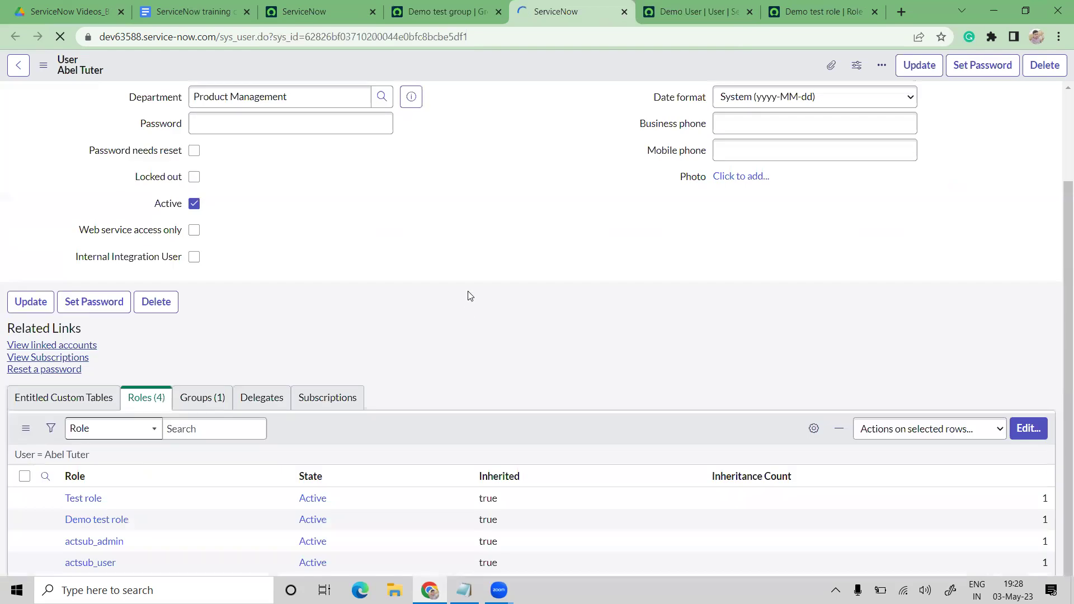
pyautogui.scroll(-2, 470, 297)
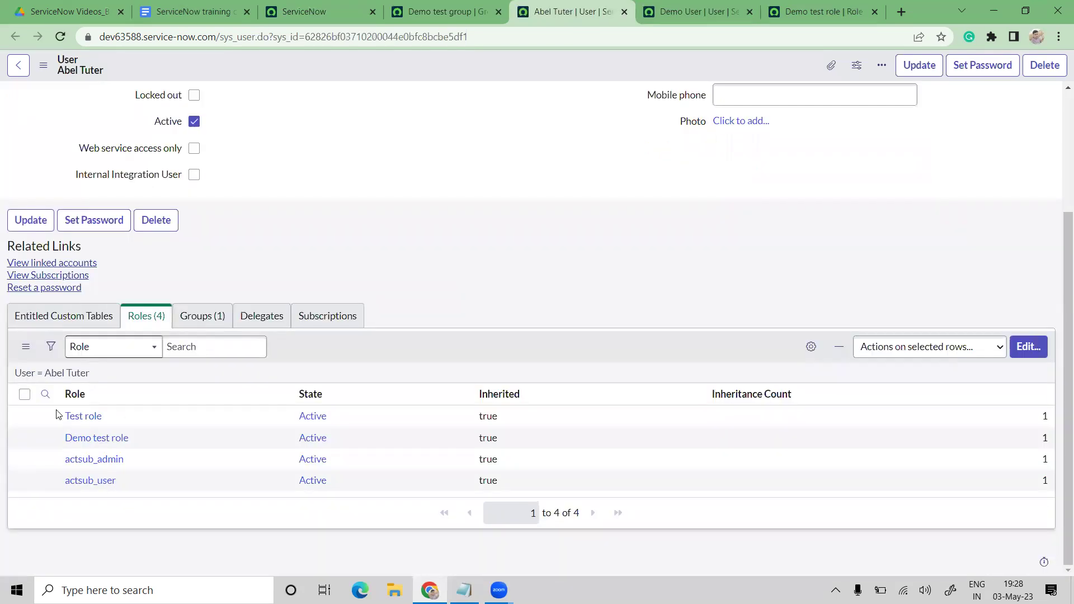
pyautogui.tripleClick(116, 417)
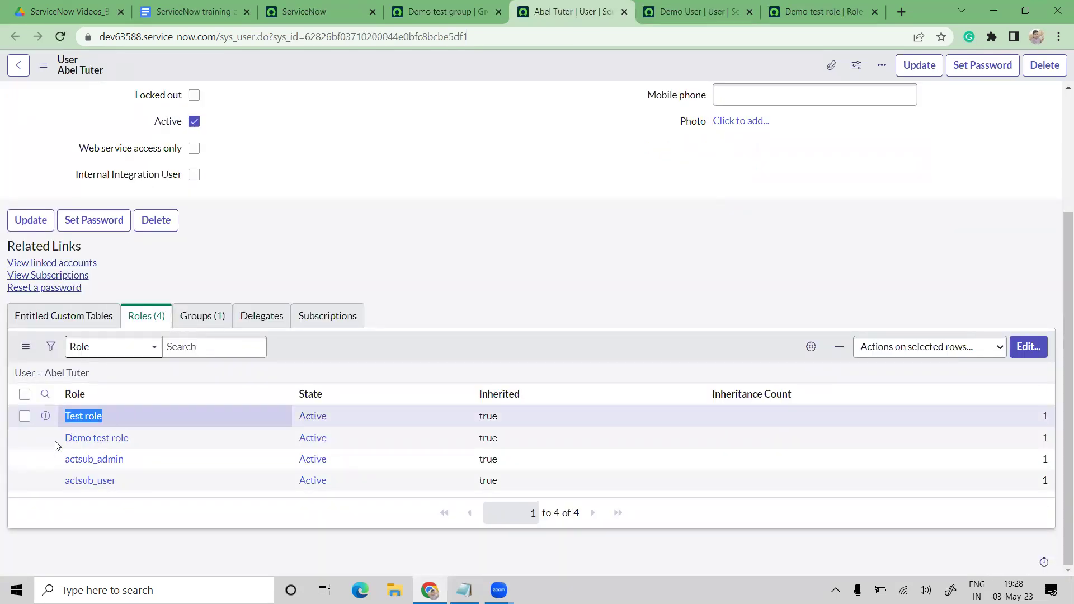
pyautogui.tripleClick(136, 444)
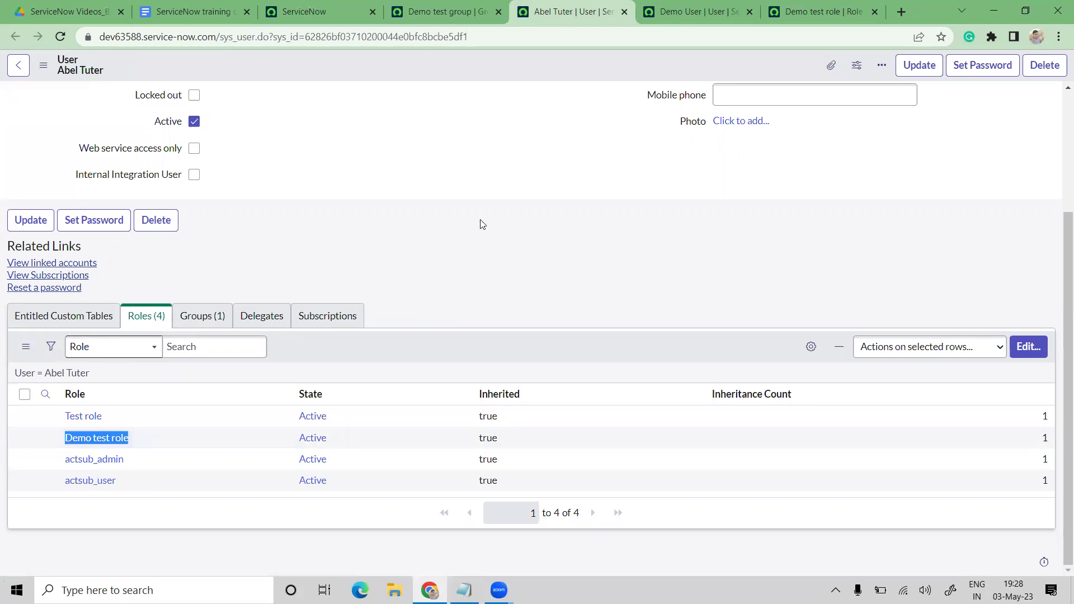
pyautogui.click(473, 225)
# Check this member's group membership against the roles listed on the same user record
pyautogui.scroll(1, 467, 225)
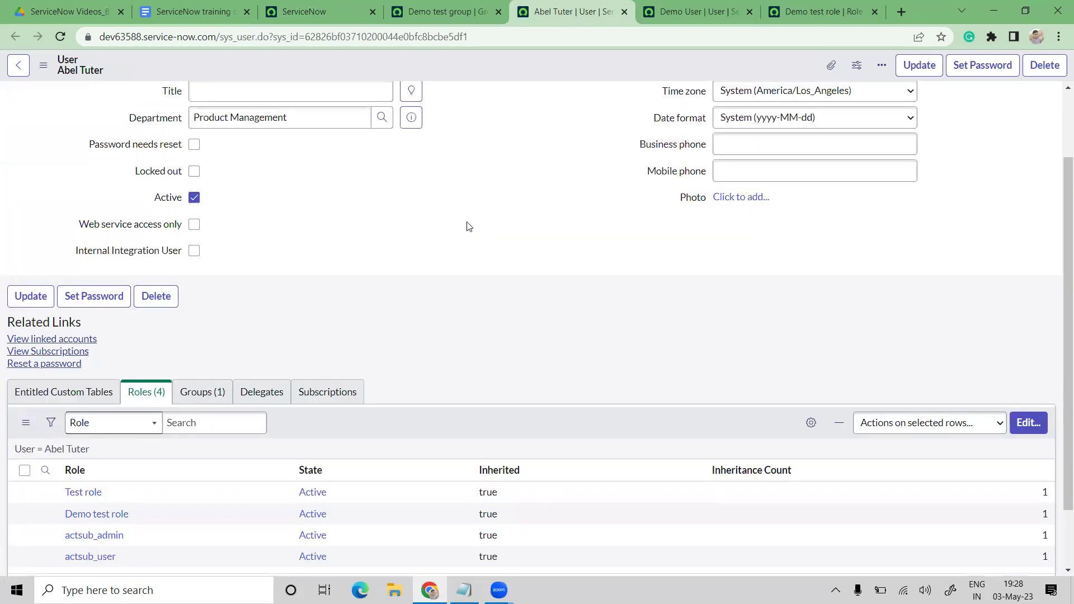
pyautogui.scroll(-1, 305, 301)
pyautogui.click(202, 313)
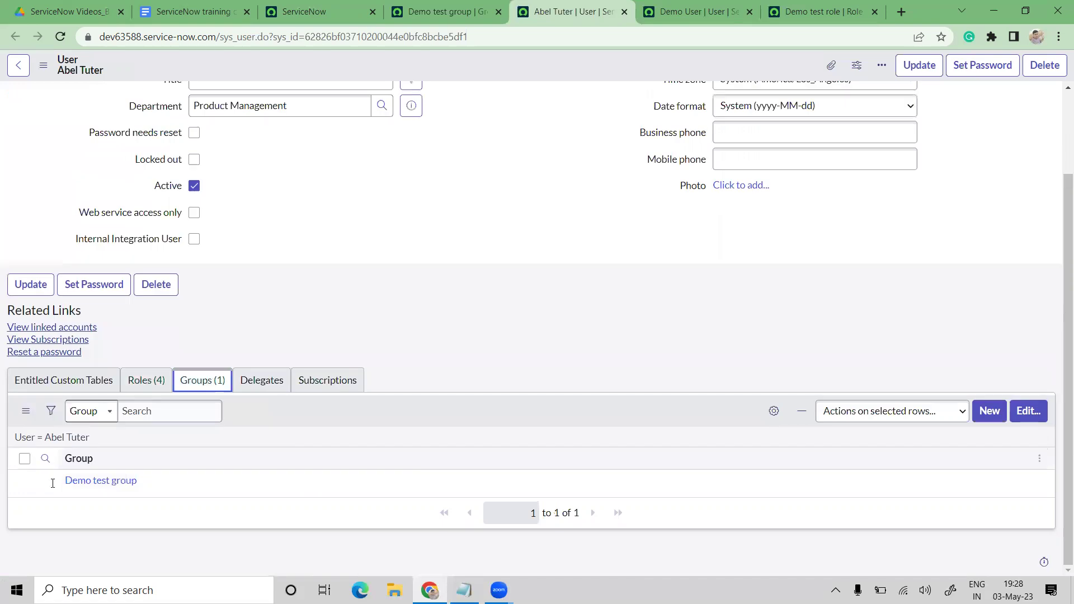
pyautogui.moveTo(52, 483); pyautogui.dragTo(140, 482)
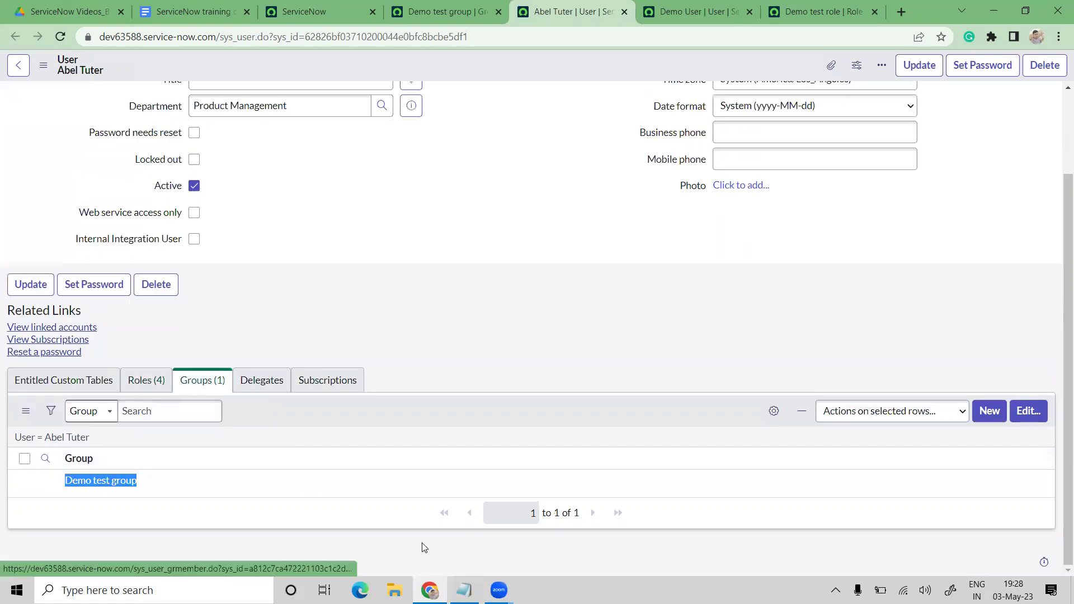
pyautogui.click(147, 375)
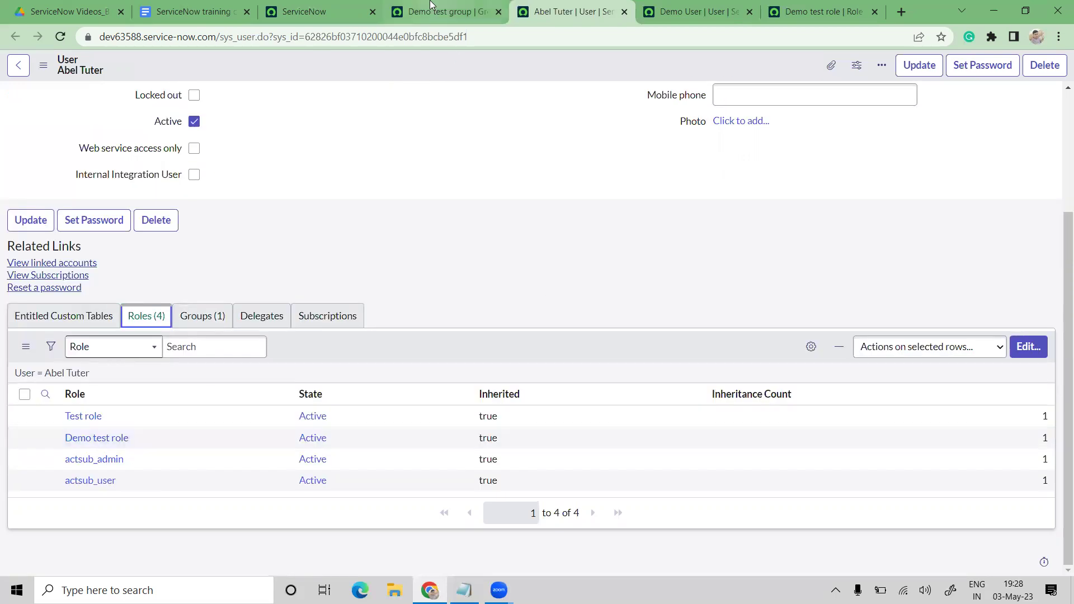
pyautogui.moveTo(431, 6)
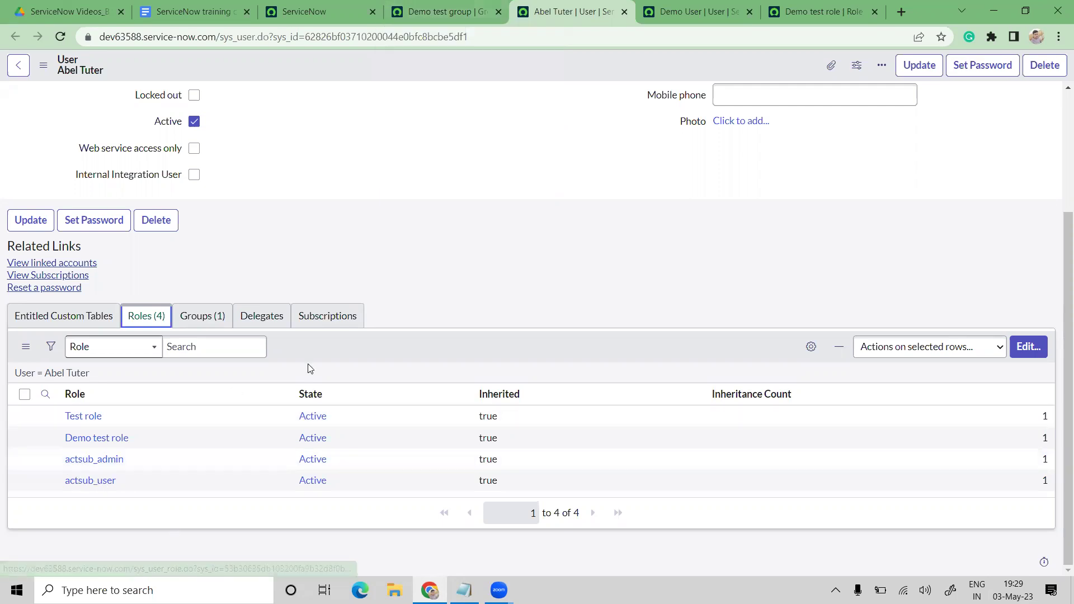
pyautogui.click(447, 511)
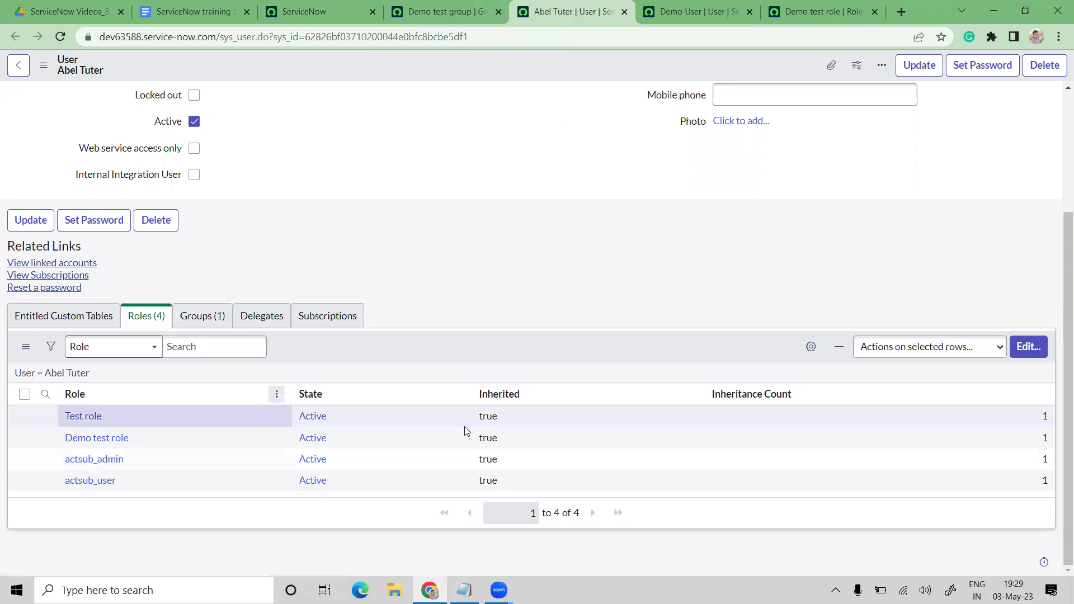
pyautogui.click(356, 263)
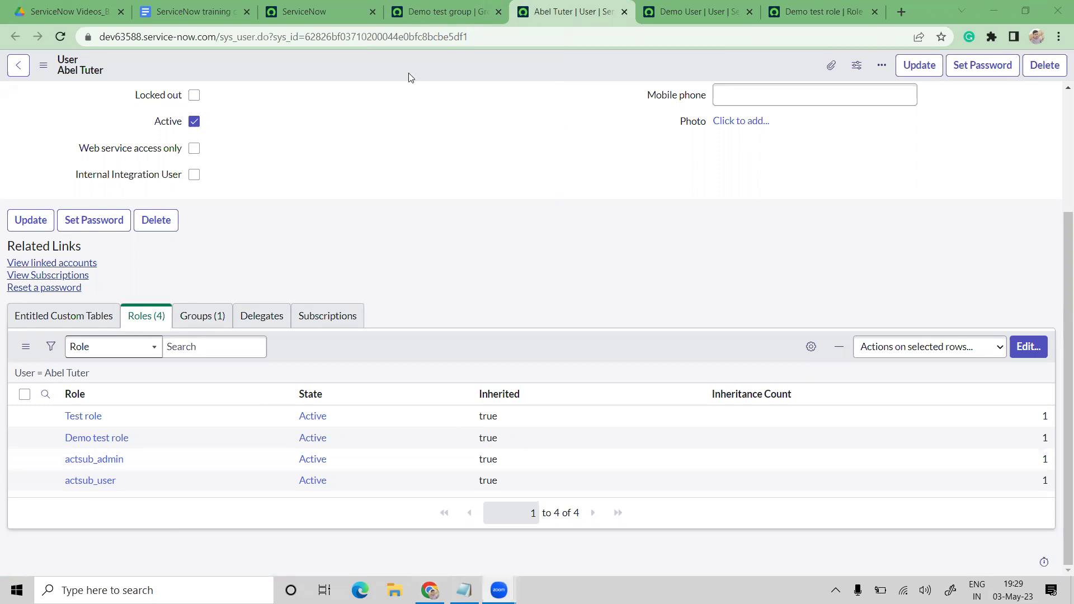
# Return to the Demo test group and inspect its members, child groups, subscriptions and roles
pyautogui.click(436, 12)
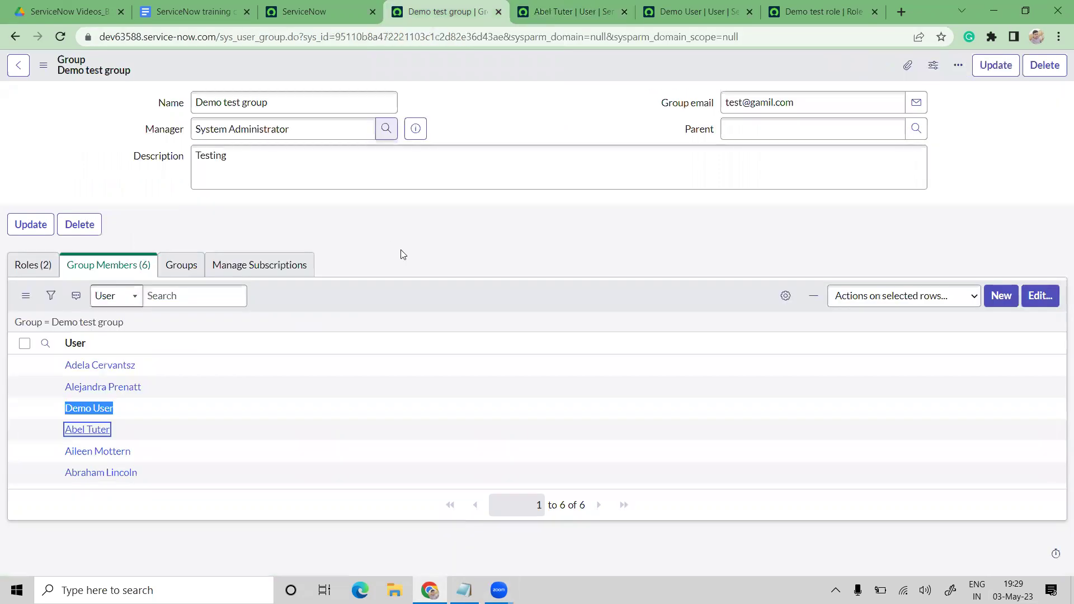
pyautogui.click(42, 302)
pyautogui.click(133, 270)
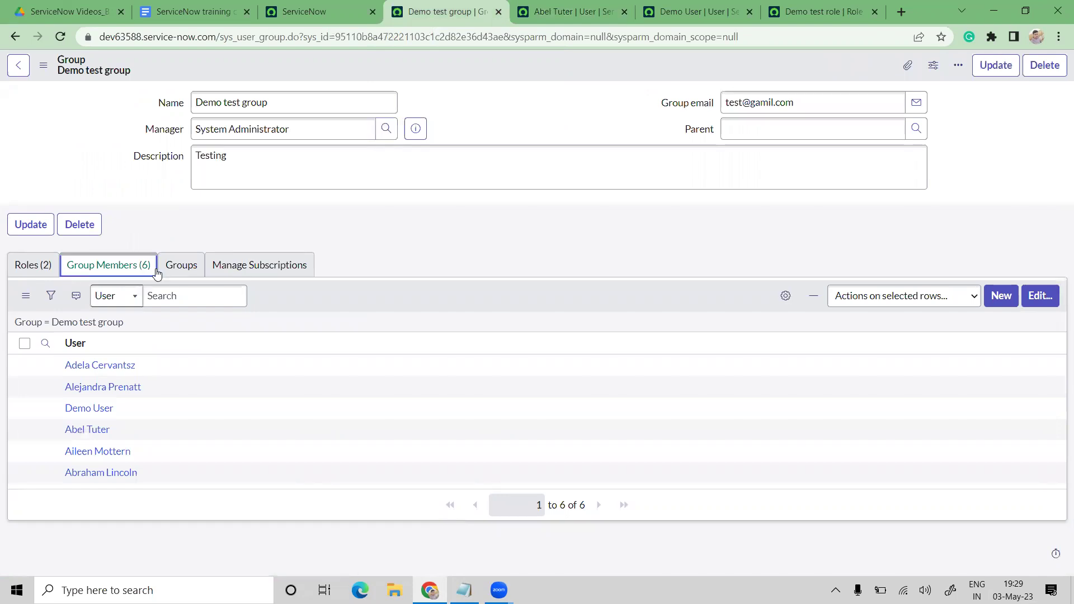
pyautogui.tripleClick(149, 270)
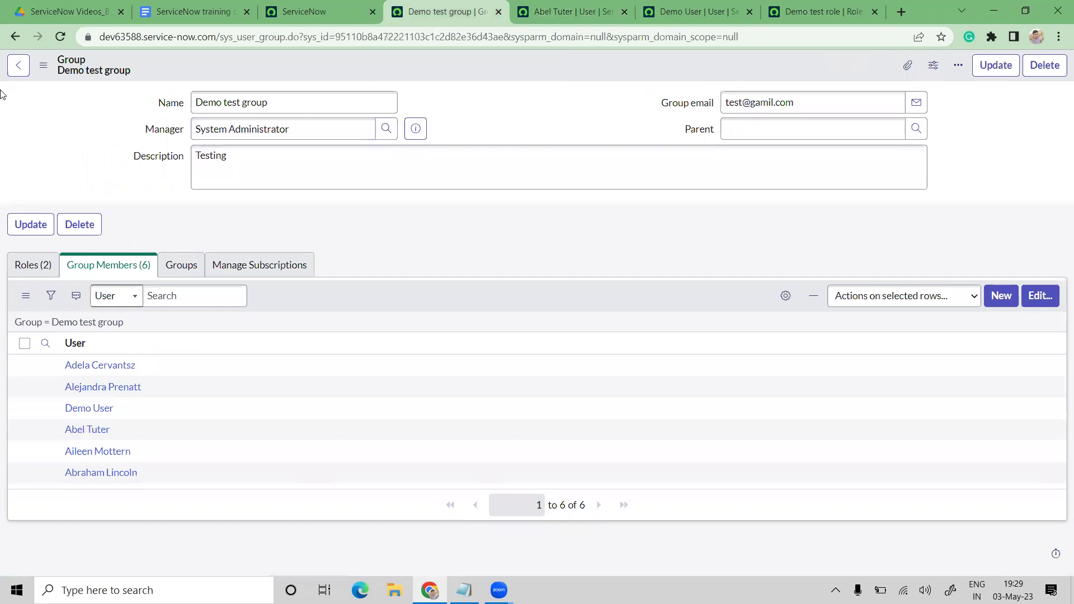
pyautogui.click(181, 272)
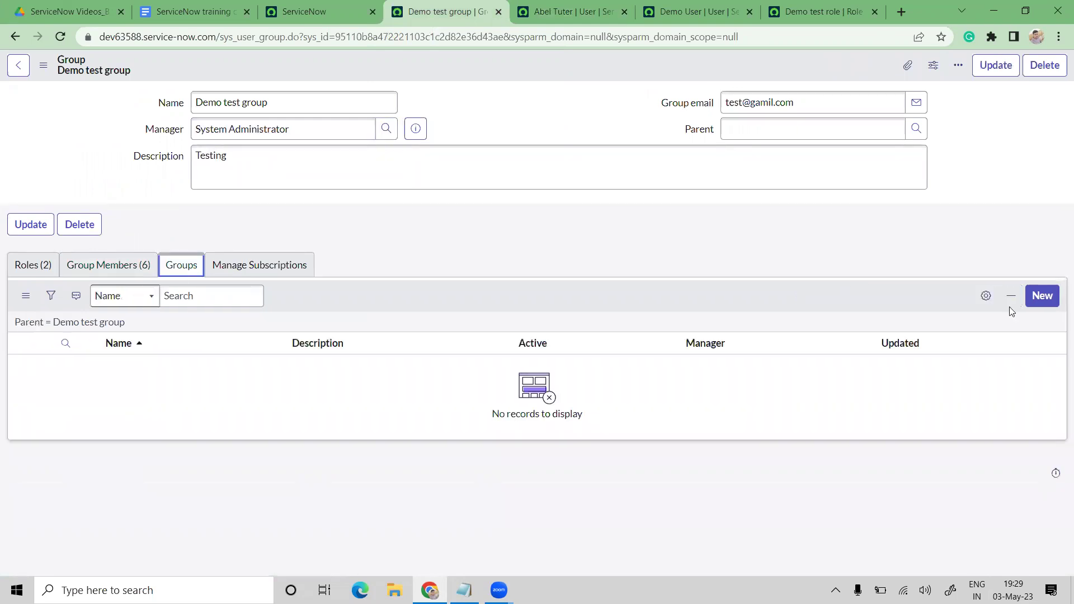
pyautogui.moveTo(115, 107); pyautogui.dragTo(298, 213)
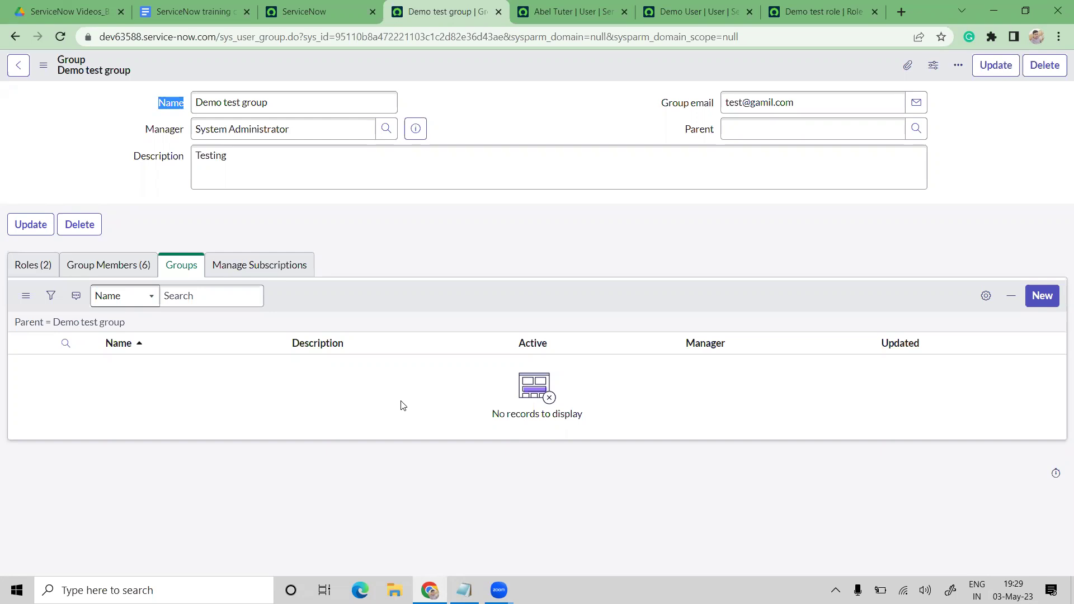
pyautogui.click(266, 265)
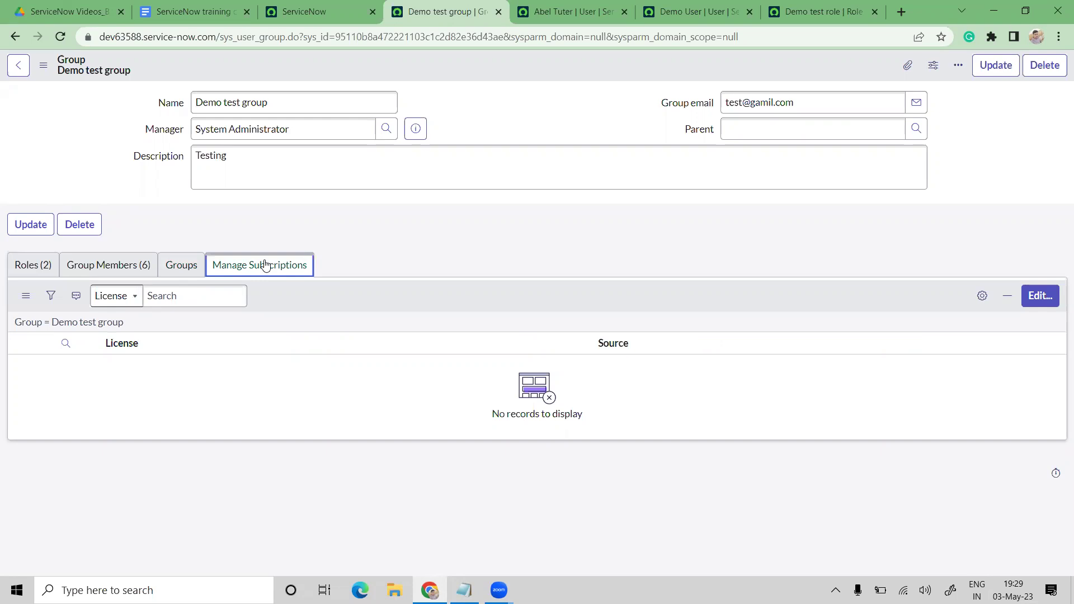
pyautogui.click(396, 238)
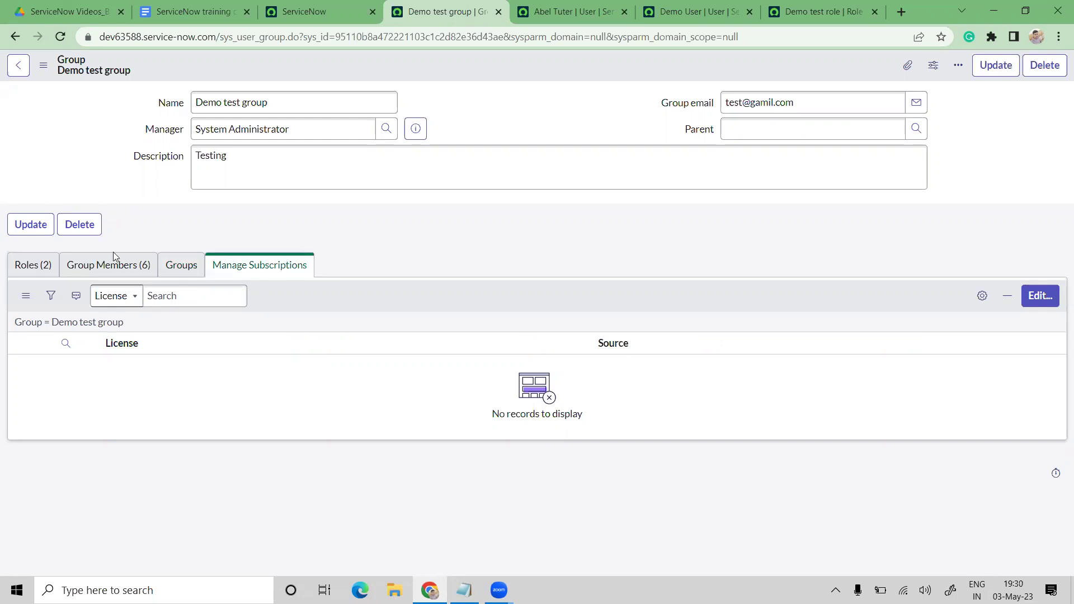
pyautogui.moveTo(149, 100); pyautogui.dragTo(393, 100)
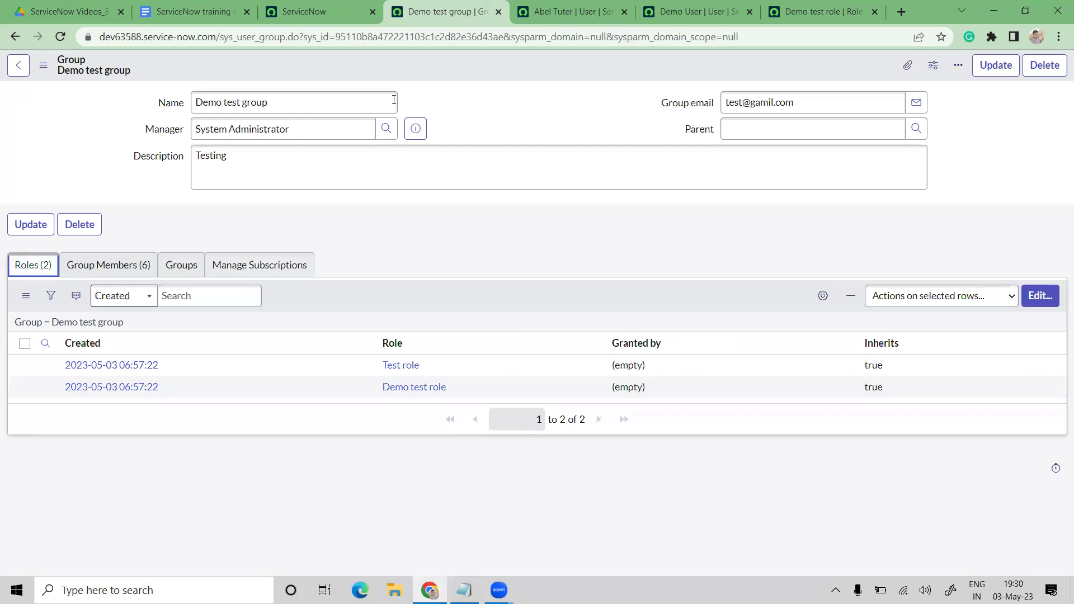
pyautogui.click(376, 232)
# Add the Capacity Mgmt group to Demo User's groups list and save it
pyautogui.hotkey('ctrl', 'Tab')
pyautogui.hotkey('ctrl', 'Tab')
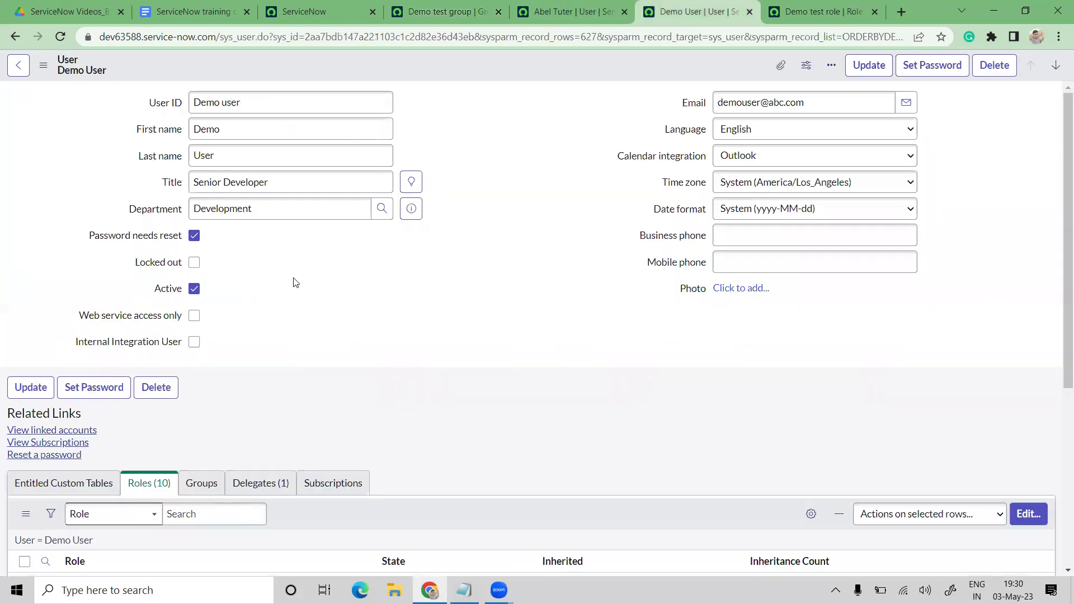
pyautogui.scroll(-5, 201, 274)
pyautogui.click(197, 194)
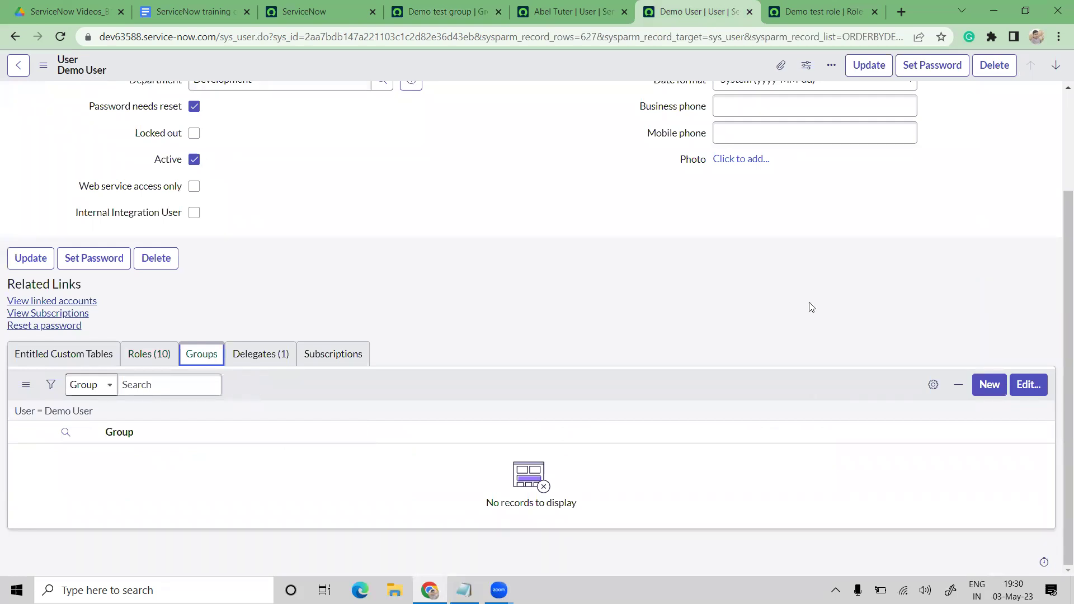
pyautogui.click(1033, 388)
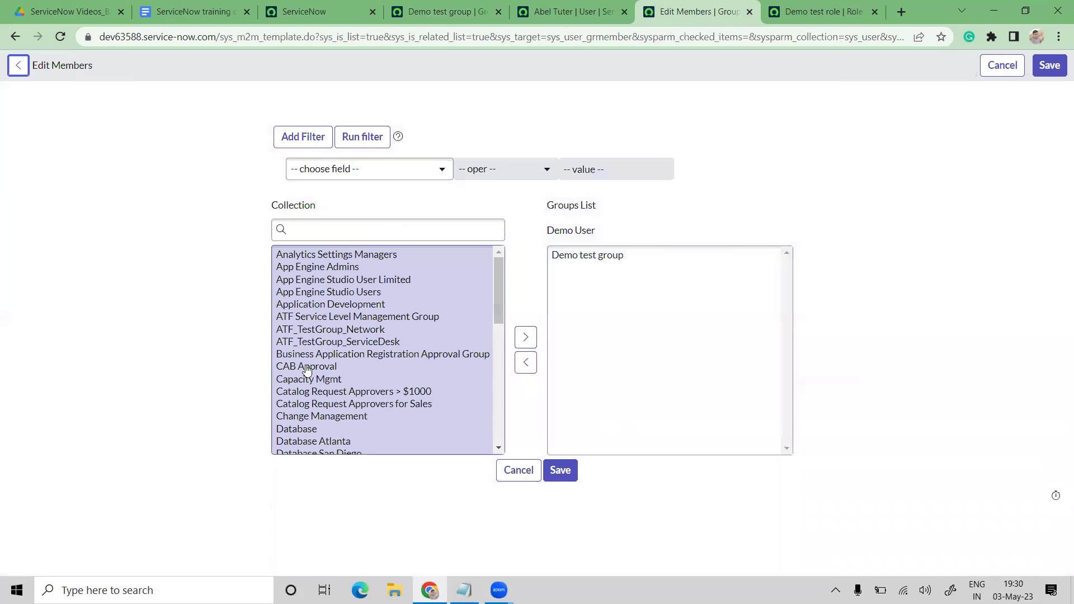
pyautogui.click(311, 366)
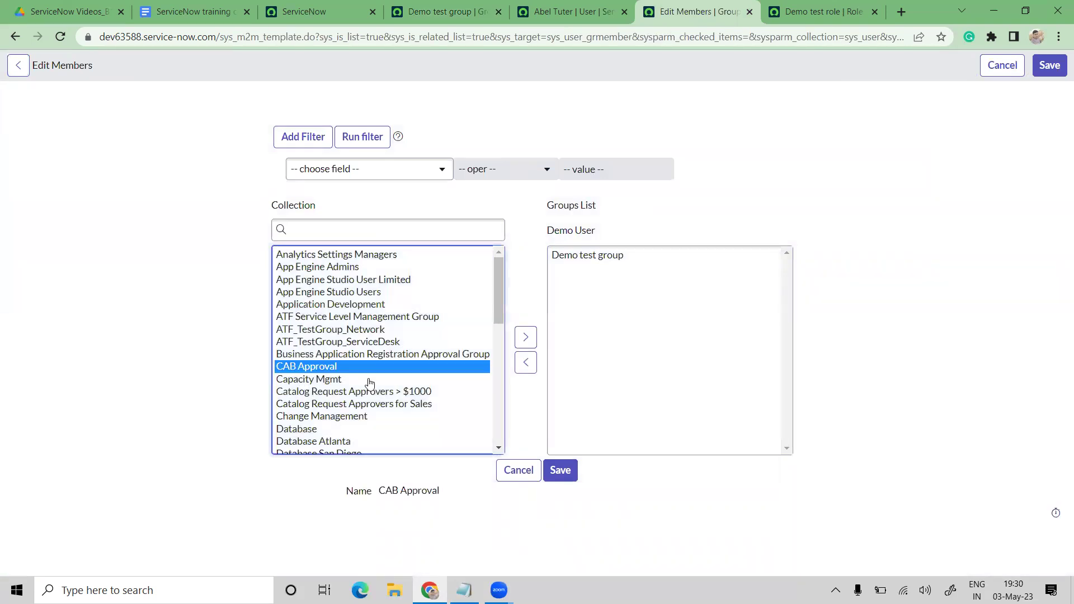
pyautogui.click(312, 379)
pyautogui.click(519, 341)
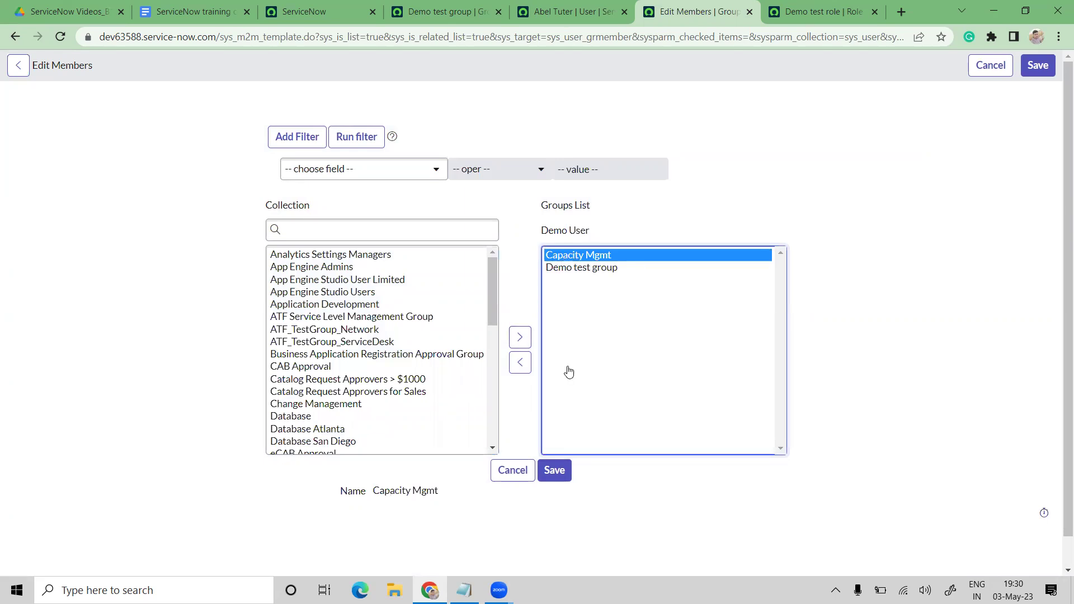
pyautogui.click(553, 470)
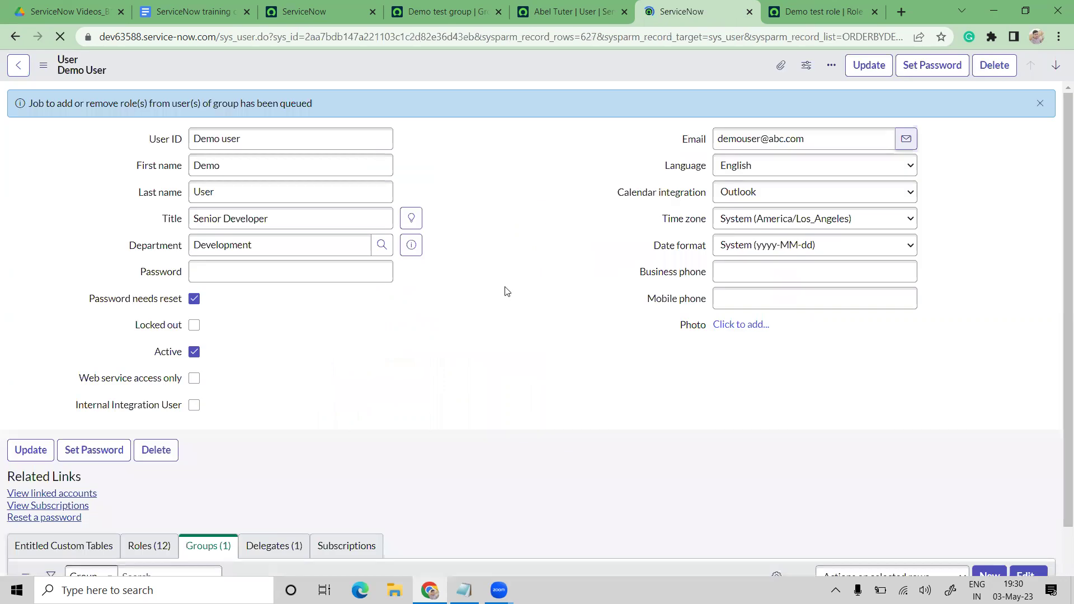
# Reload the Demo User record and check its groups and its direct and inherited roles
pyautogui.scroll(-1, 255, 429)
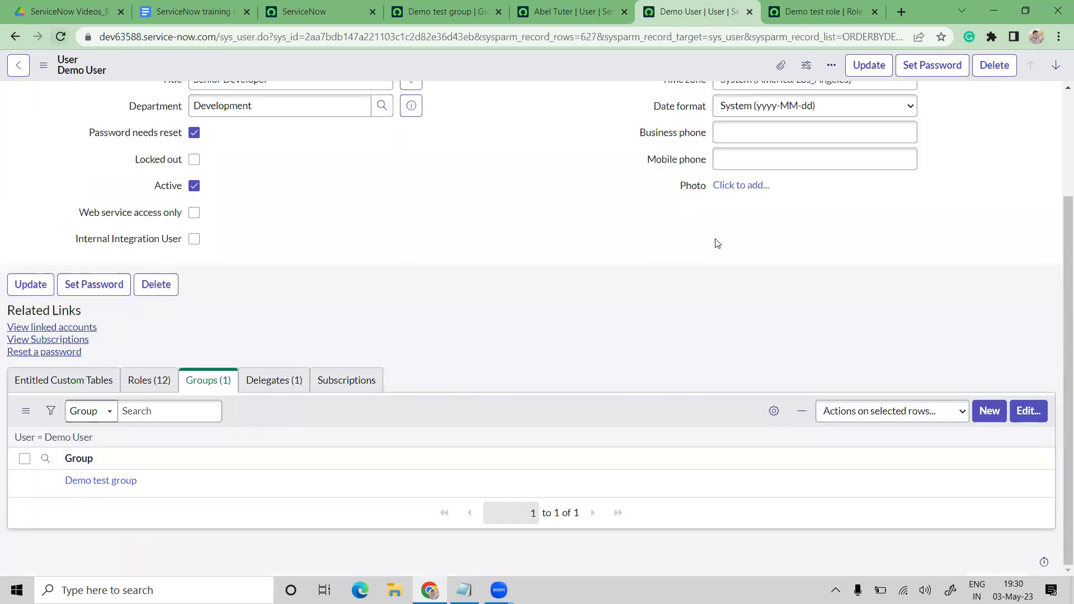
pyautogui.press('F5')
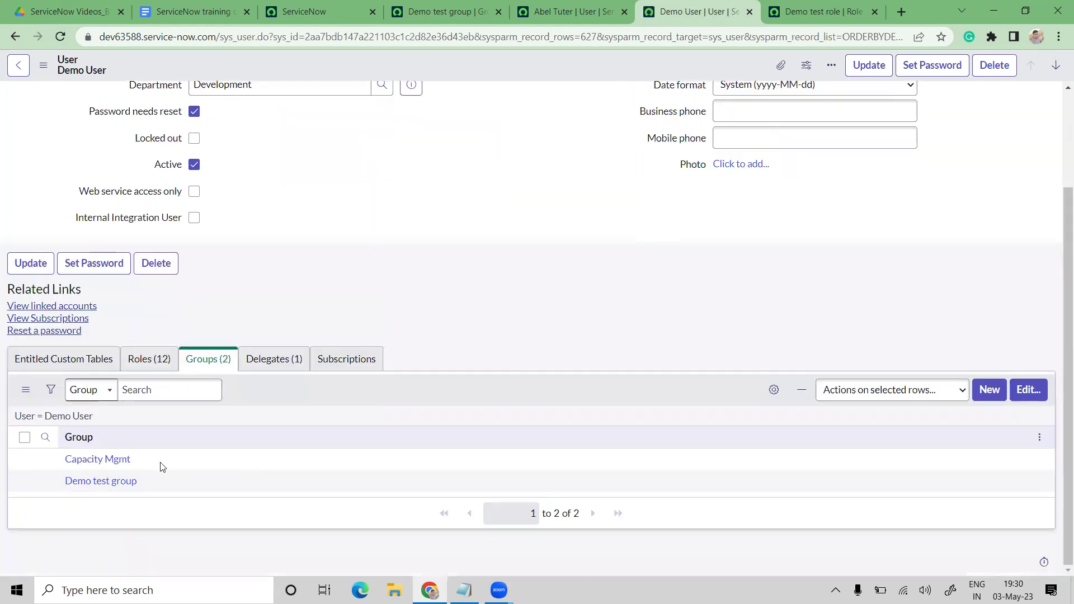
pyautogui.moveTo(134, 459); pyautogui.dragTo(217, 360)
pyautogui.click(149, 358)
pyautogui.scroll(-4, 71, 301)
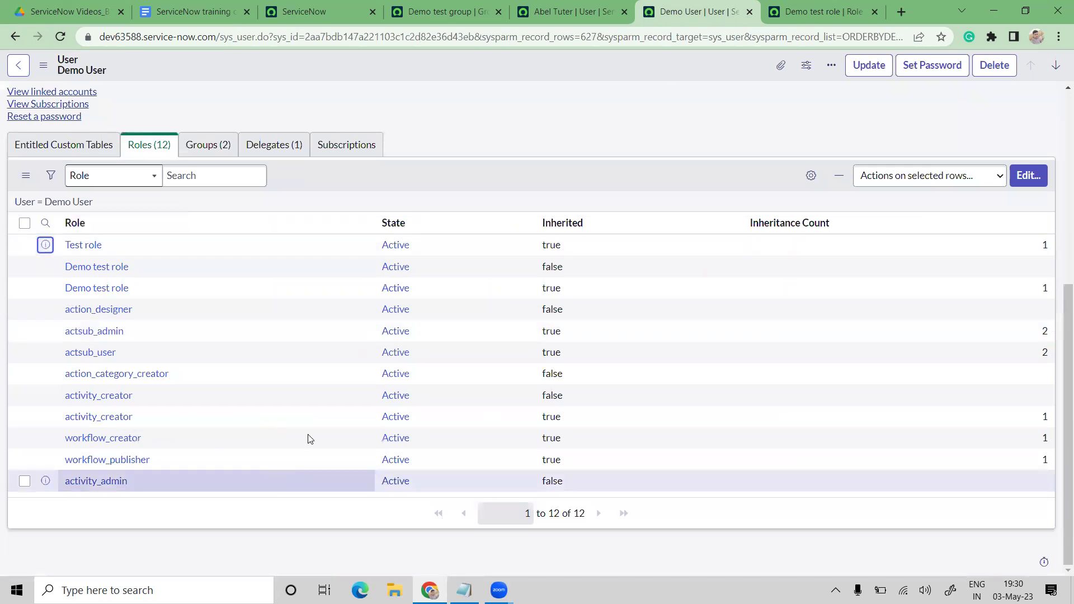
pyautogui.scroll(6, 508, 278)
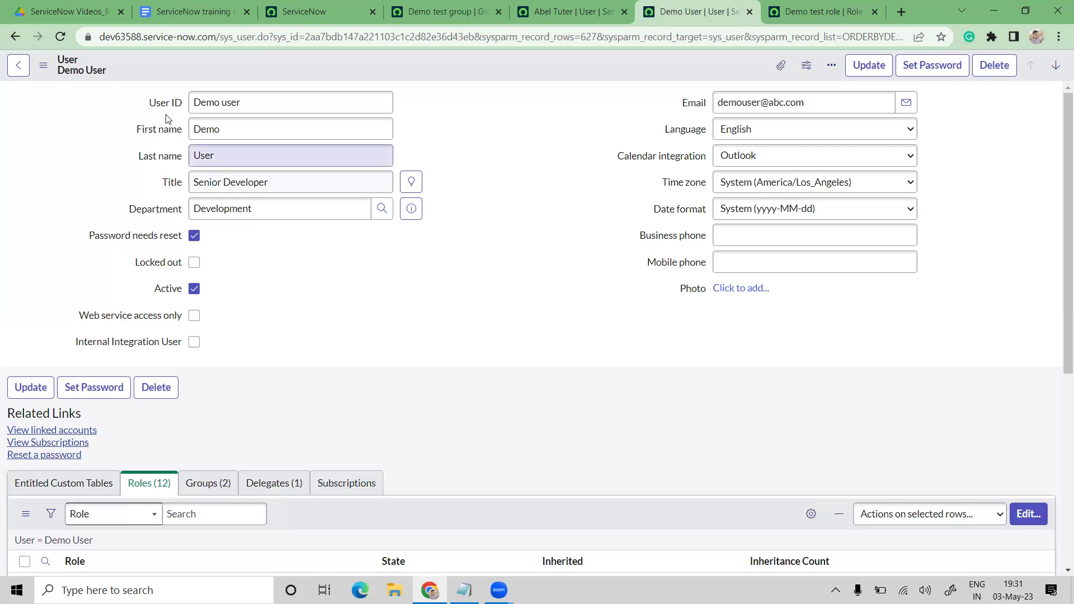
pyautogui.scroll(-3, 579, 237)
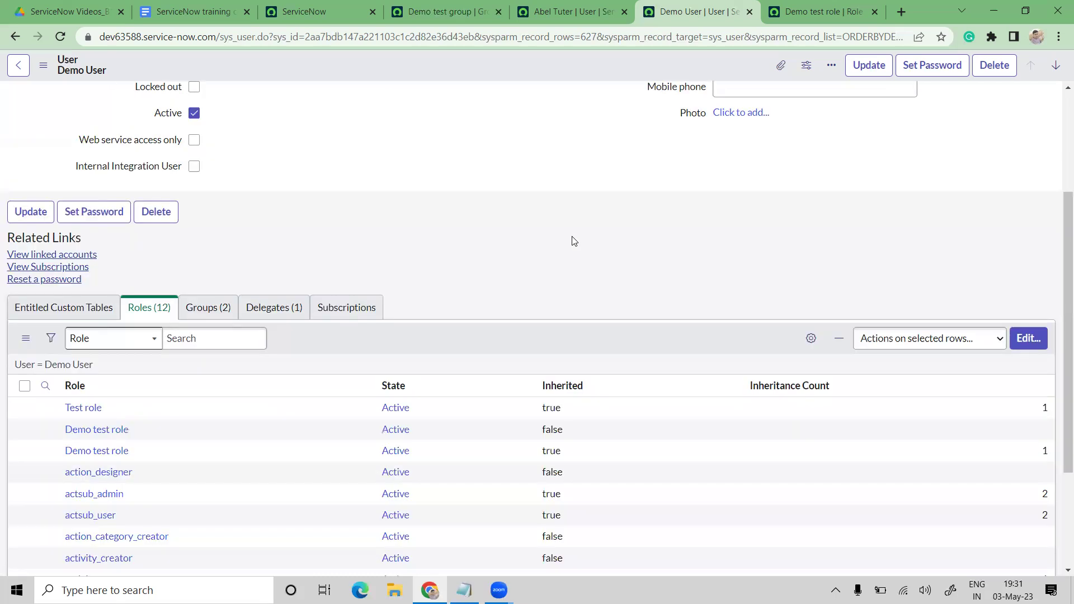
pyautogui.scroll(-2, 571, 240)
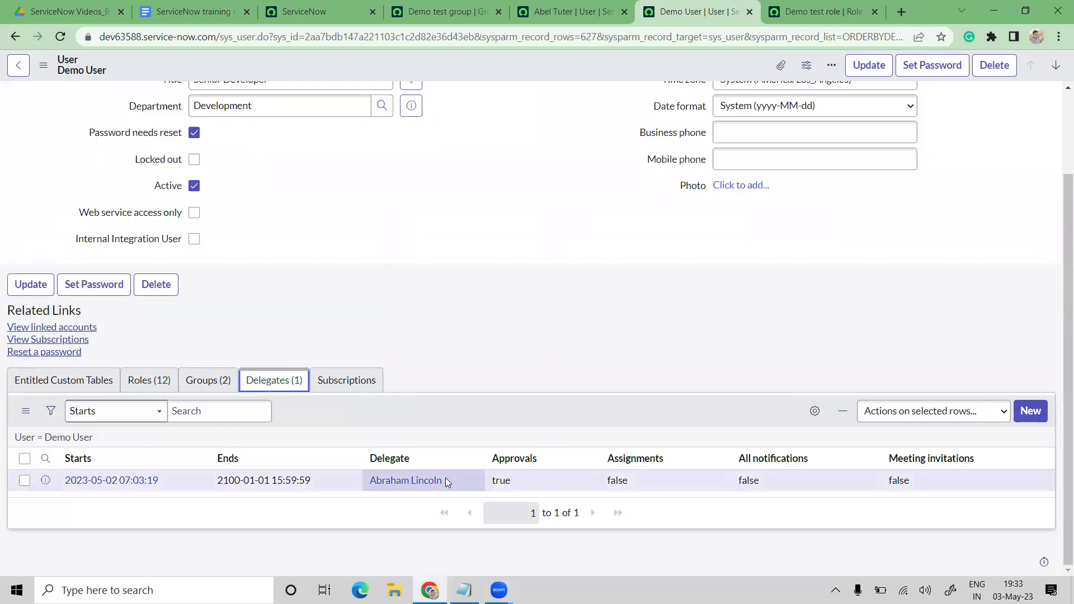
# Open Demo User's delegate record in a separate tab and inspect its approvals, assignments, notifications and meeting invitations options
pyautogui.tripleClick(449, 481)
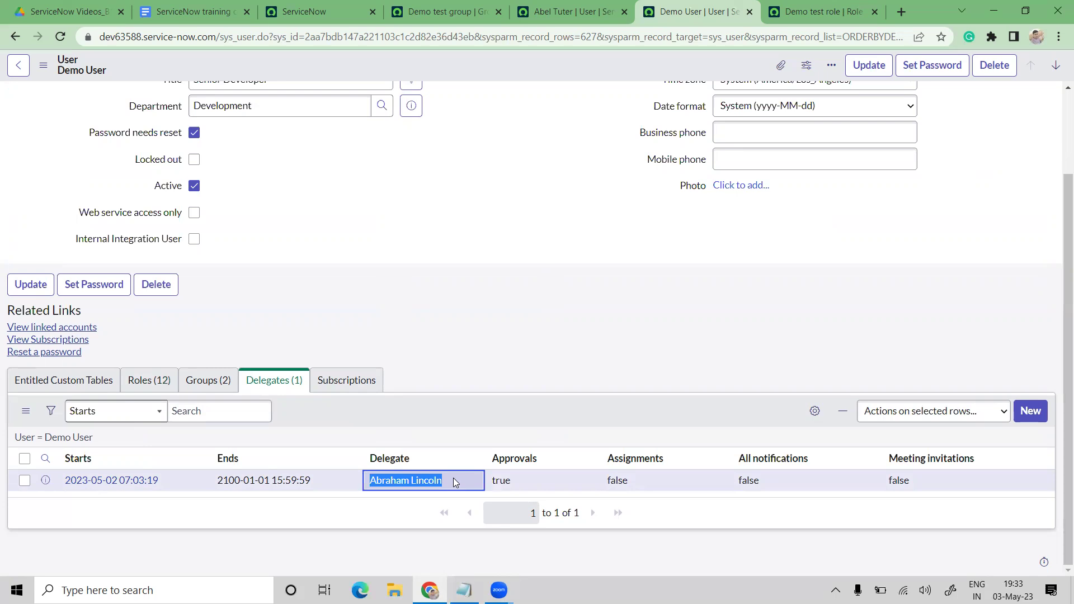
pyautogui.keyDown('ctrl'); pyautogui.click(83, 487); pyautogui.keyUp('ctrl')
pyautogui.click(705, 7)
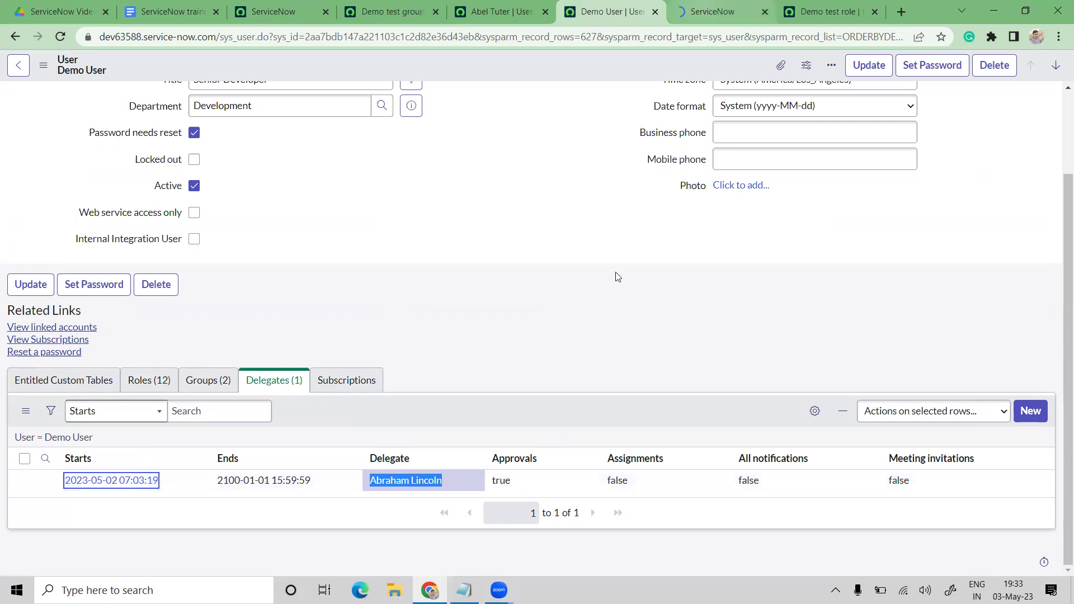
pyautogui.click(510, 285)
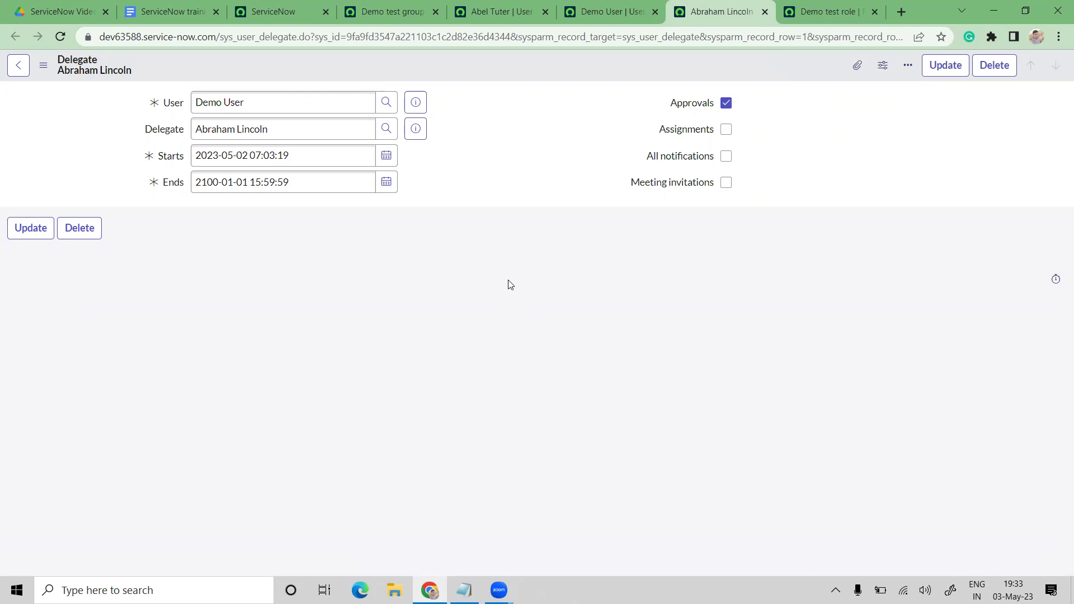
pyautogui.moveTo(658, 107); pyautogui.dragTo(727, 104)
pyautogui.moveTo(691, 148); pyautogui.dragTo(784, 177)
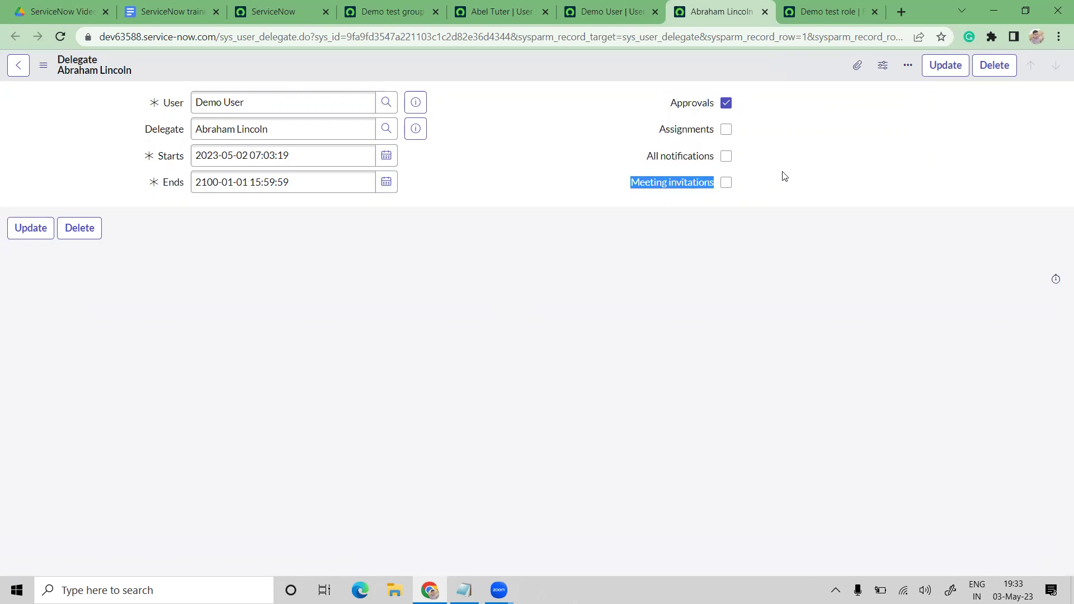
# Examine the User and Delegate fields to see who delegates to whom in the record
pyautogui.click(88, 175)
pyautogui.tripleClick(225, 129)
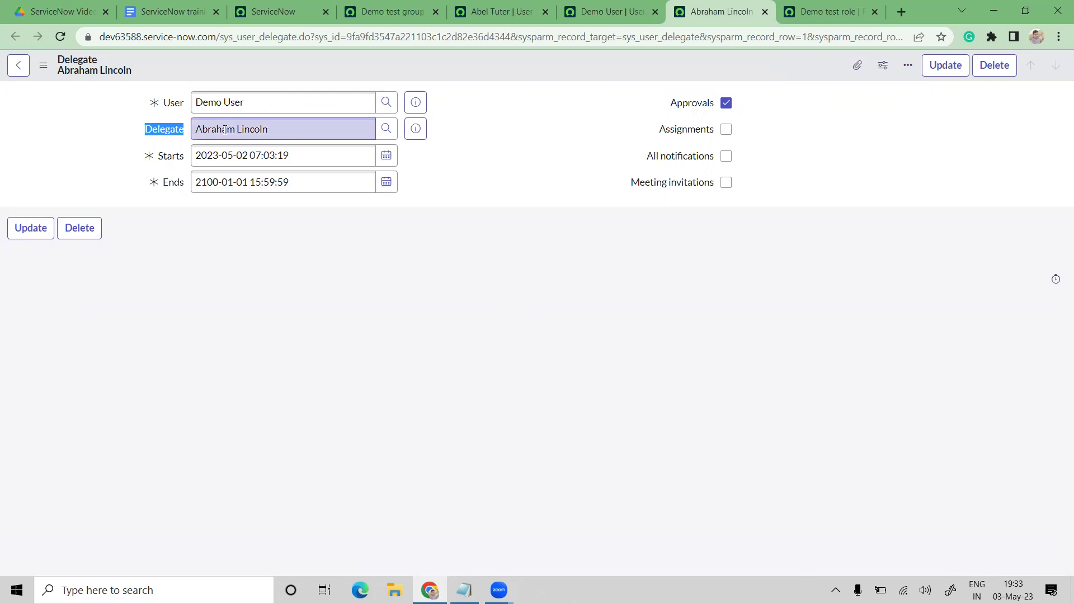
pyautogui.tripleClick(225, 130)
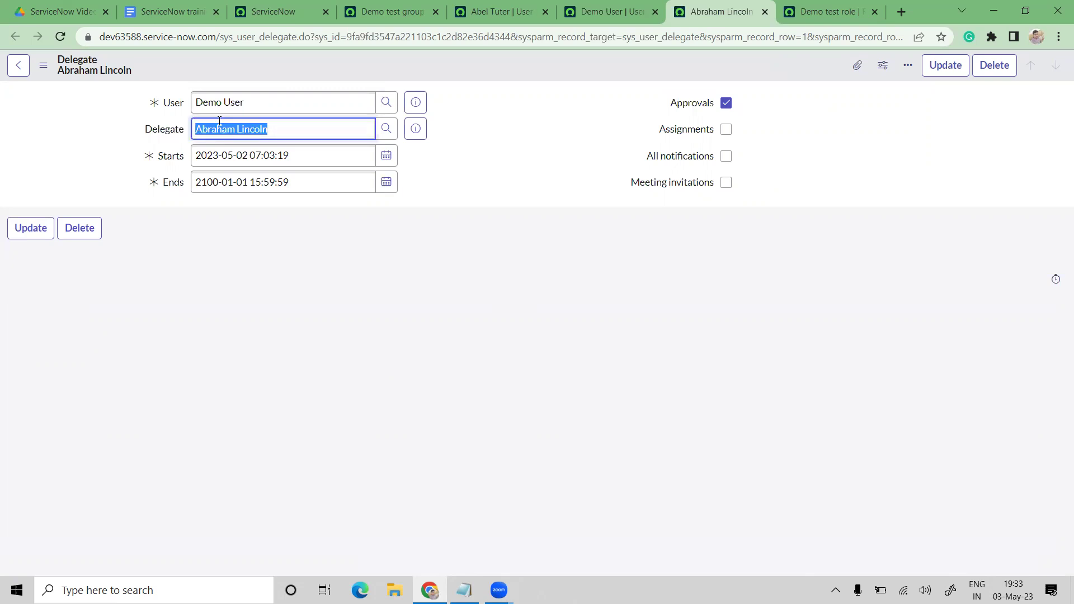
pyautogui.tripleClick(247, 101)
pyautogui.click(425, 321)
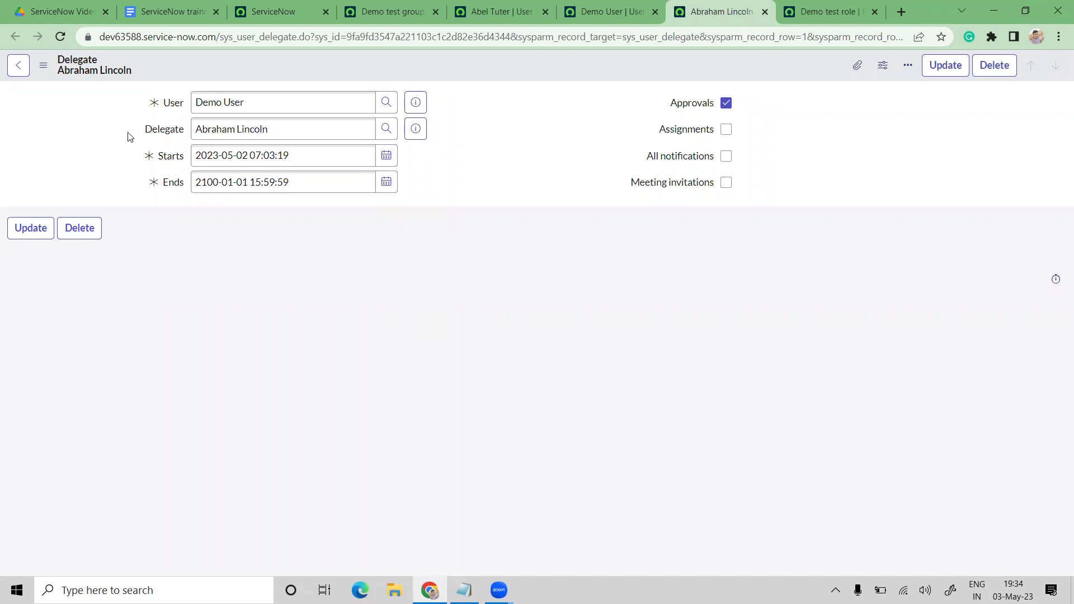
pyautogui.click(169, 116)
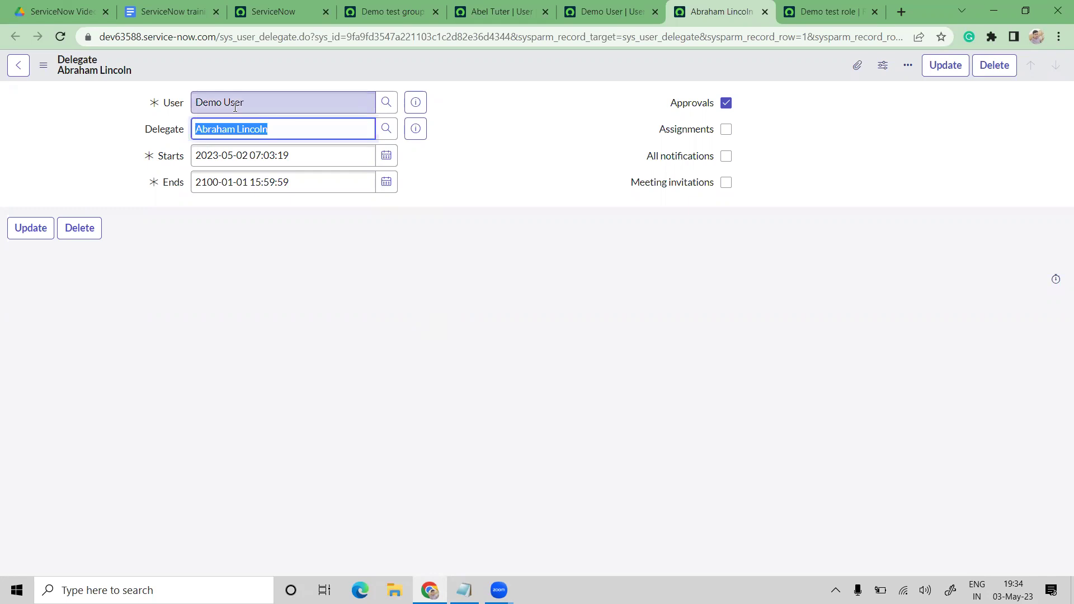
pyautogui.hotkey('shift', 'Tab')
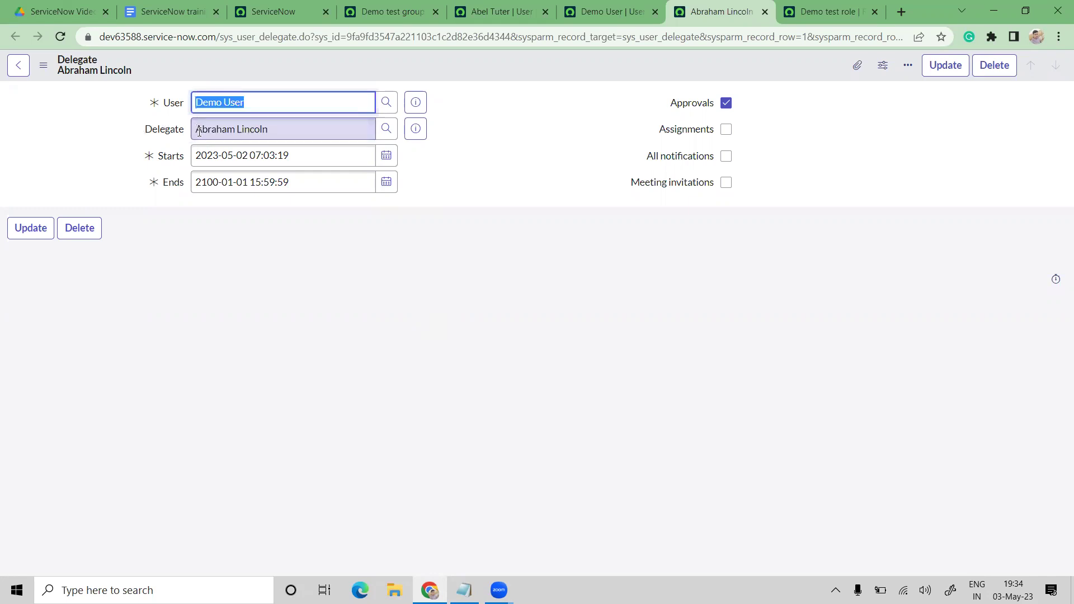
pyautogui.click(224, 129)
pyautogui.click(223, 129)
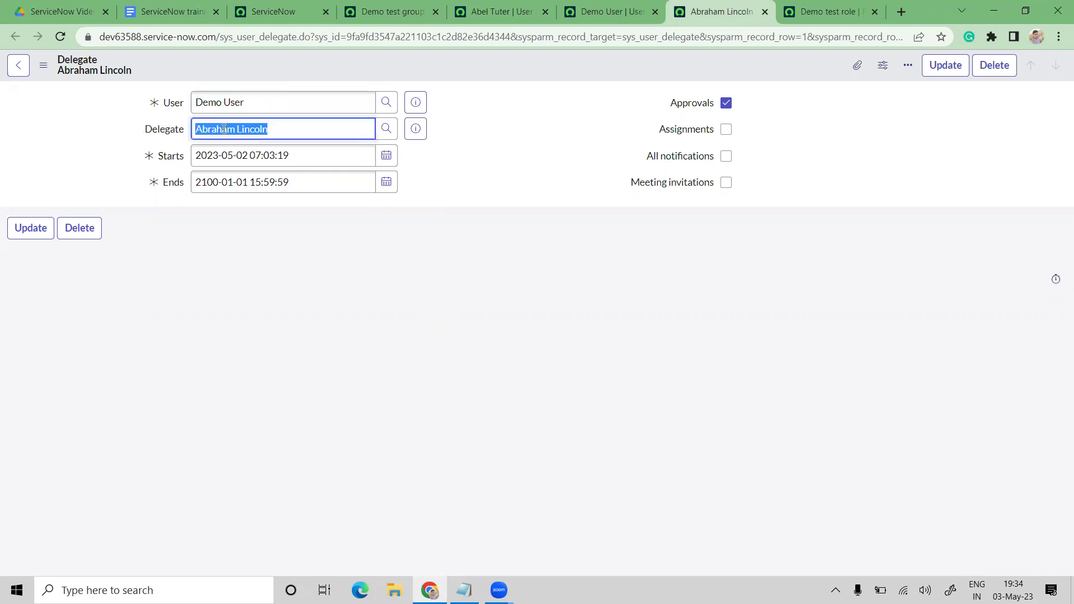
# Review the delegation's start and end dates and delegated options, and return to the Demo User record
pyautogui.moveTo(142, 157); pyautogui.dragTo(407, 200)
pyautogui.click(407, 201)
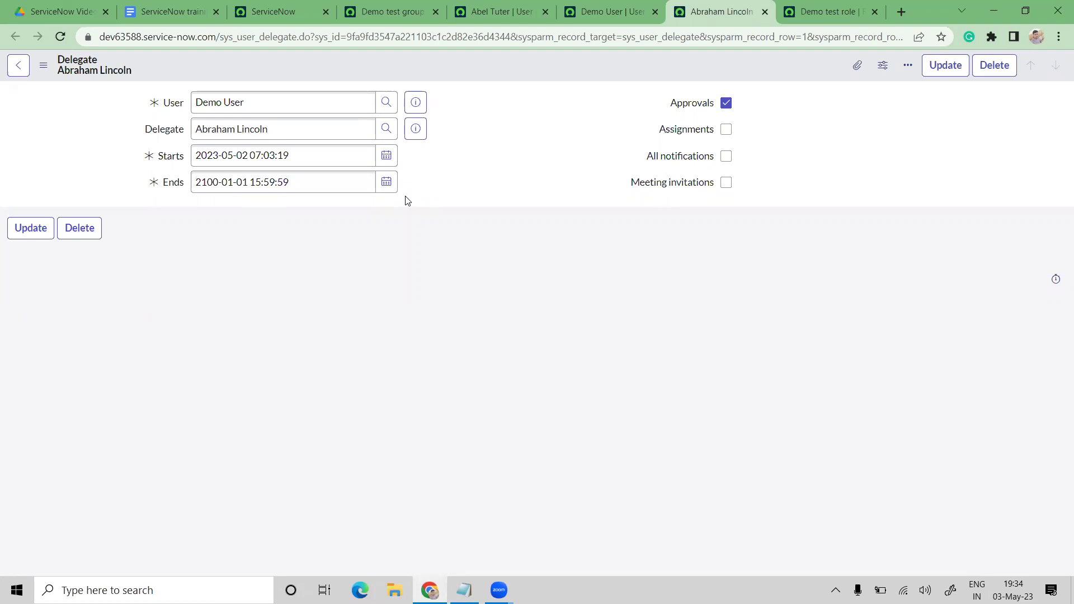
pyautogui.moveTo(148, 157); pyautogui.dragTo(438, 183)
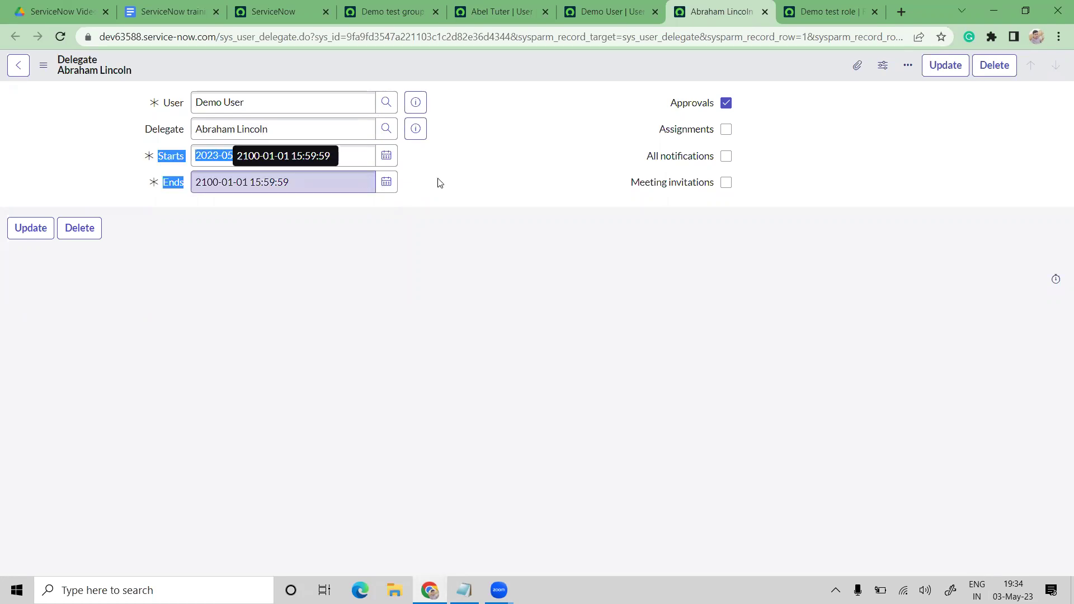
pyautogui.click(439, 182)
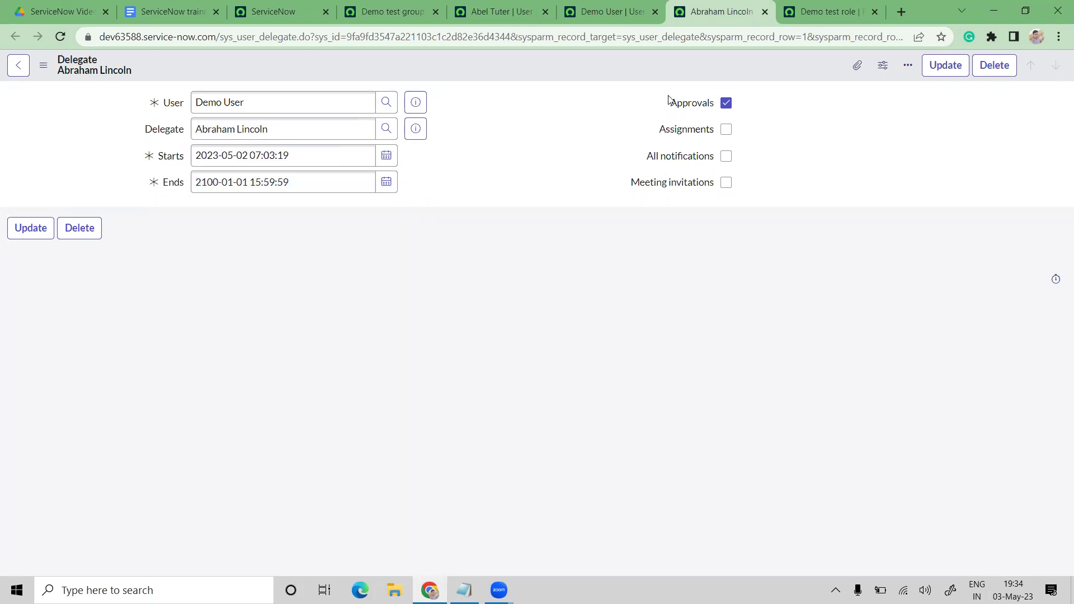
pyautogui.tripleClick(766, 185)
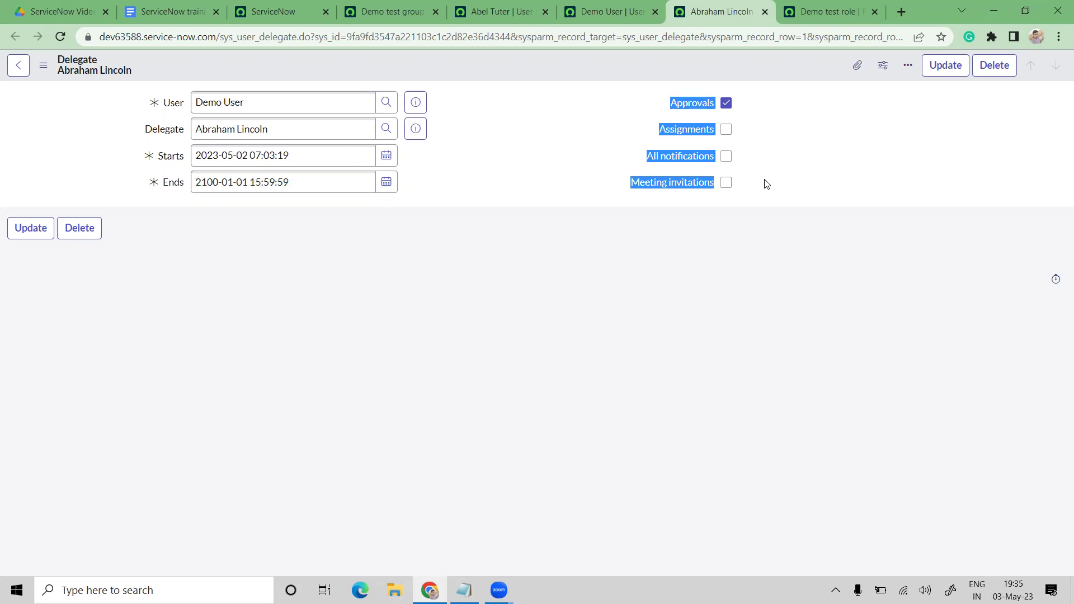
pyautogui.click(767, 184)
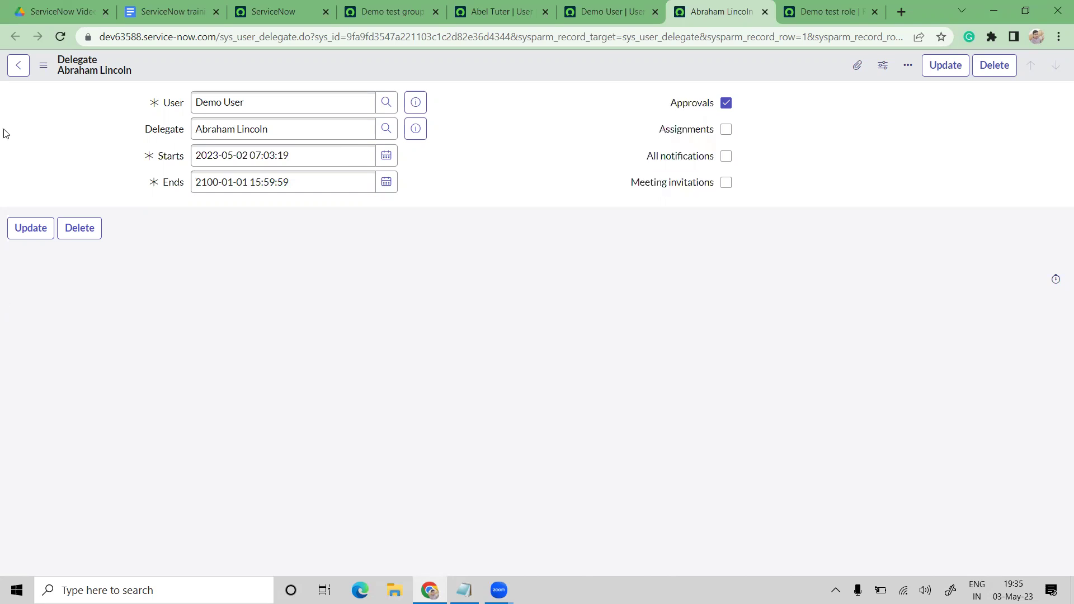
pyautogui.click(18, 68)
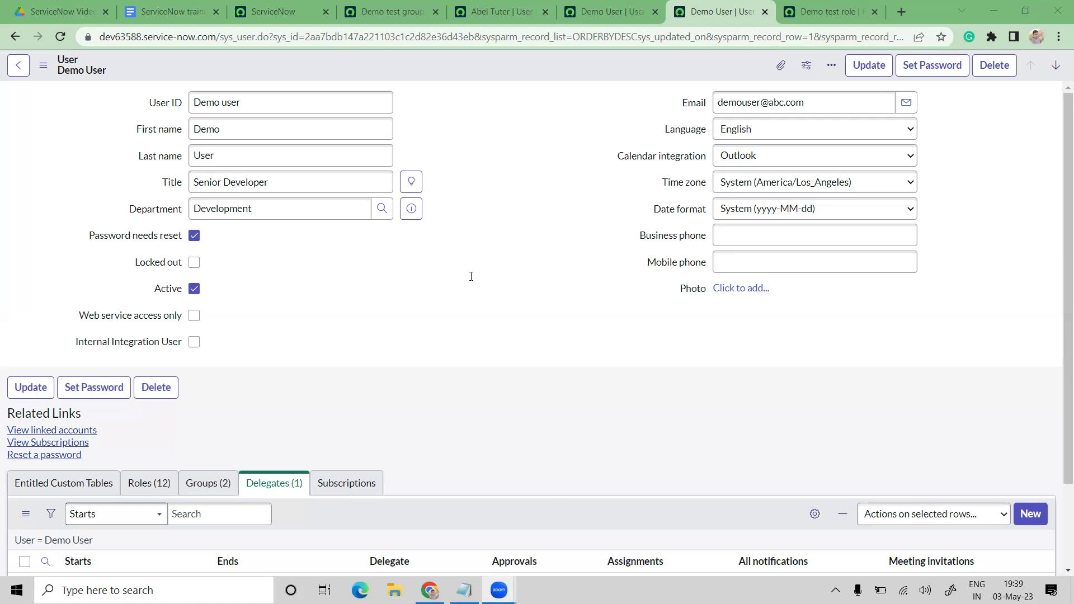
pyautogui.hotkey('alt', 'Tab')
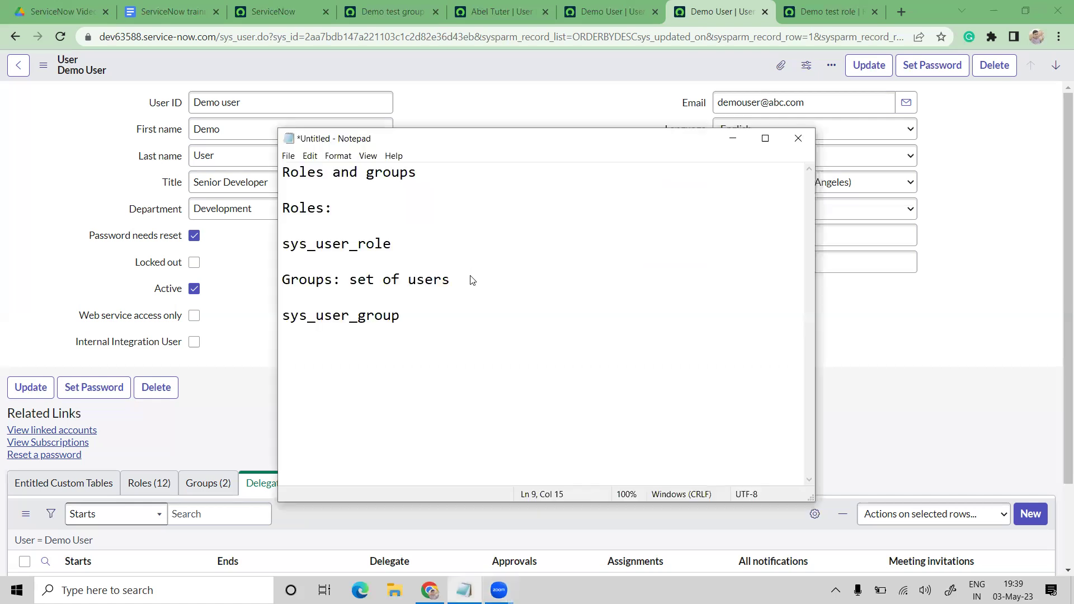
pyautogui.hotkey('ctrl', 's')
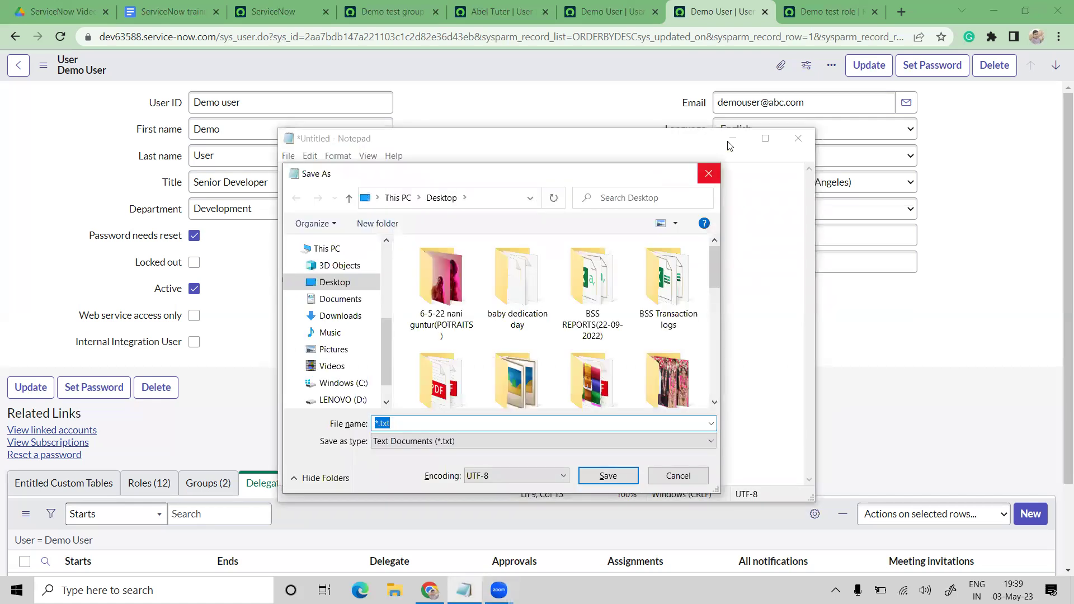
pyautogui.press('Escape')
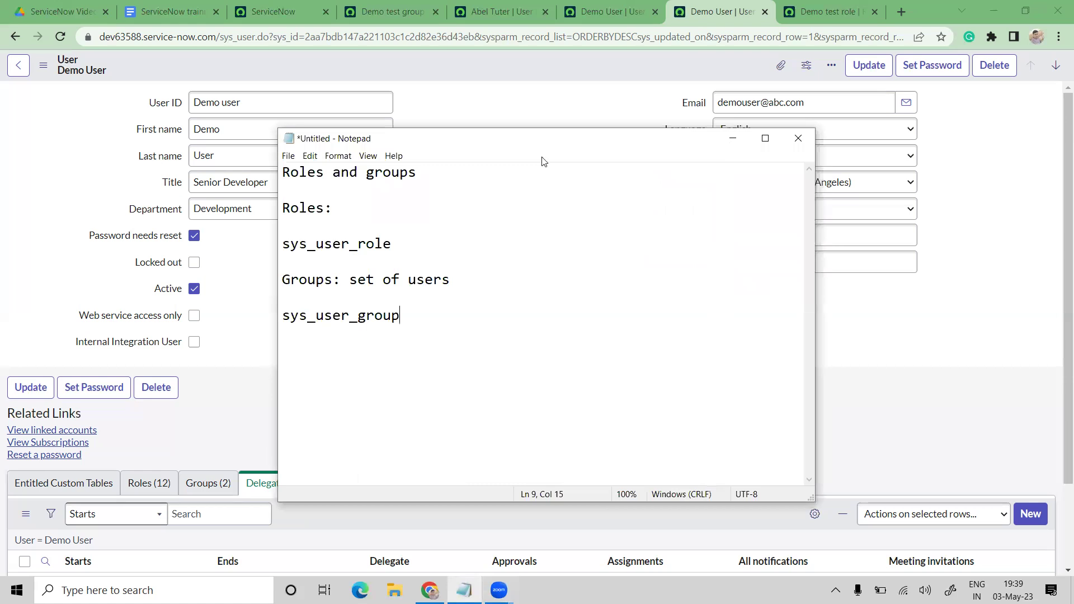
pyautogui.hotkey('alt', 'Tab')
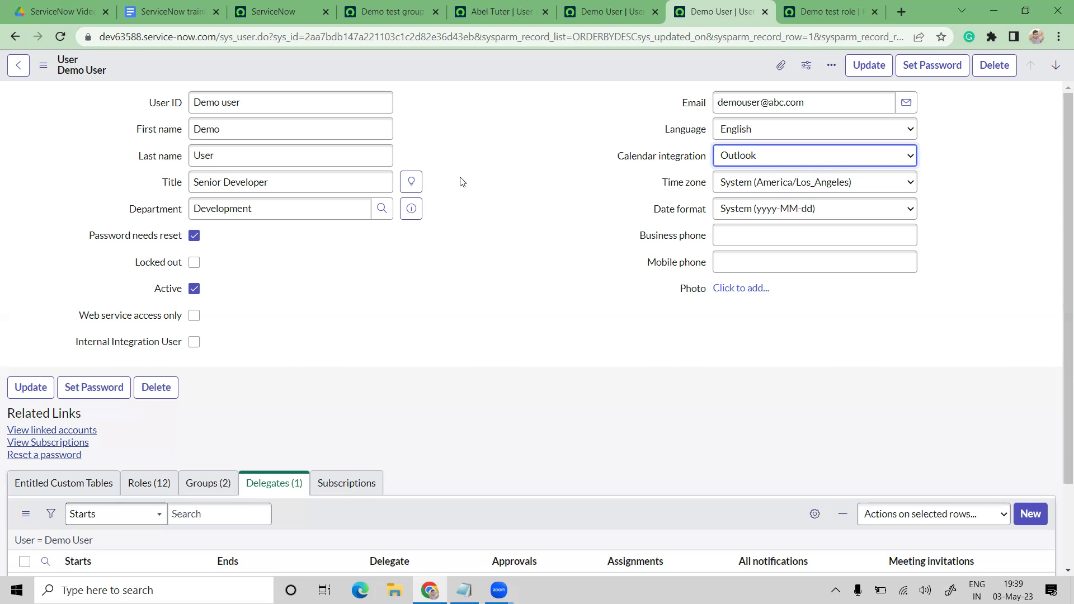
pyautogui.scroll(-2, 462, 186)
pyautogui.scroll(2, 235, 234)
pyautogui.click(160, 106)
pyautogui.keyDown('shift'); pyautogui.click(377, 284); pyautogui.keyUp('shift')
pyautogui.click(378, 284)
pyautogui.scroll(-2, 269, 347)
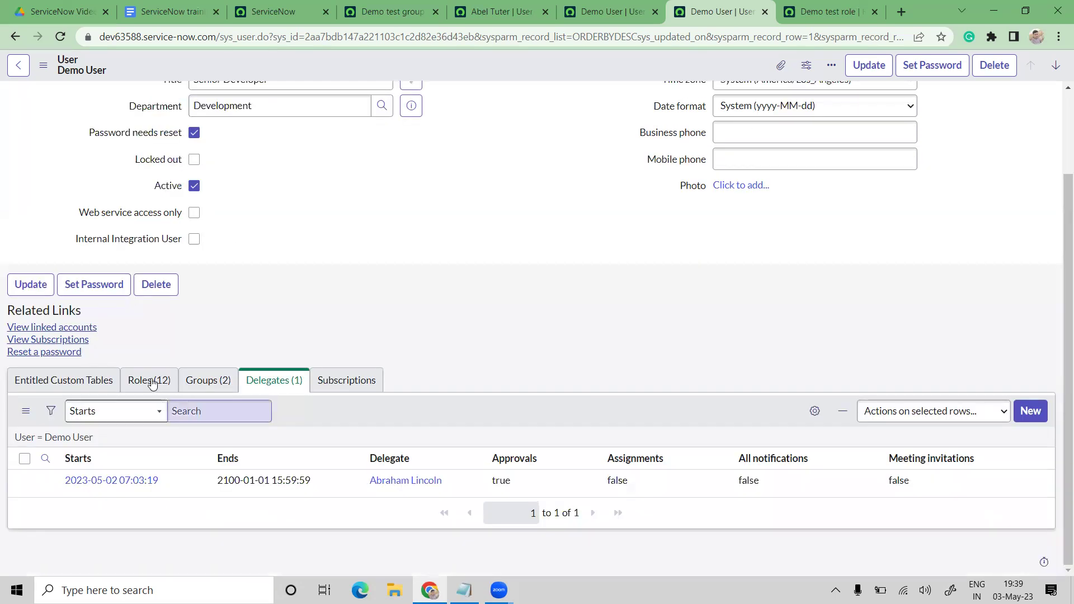
pyautogui.click(149, 380)
pyautogui.scroll(-5, 129, 386)
pyautogui.moveTo(166, 446); pyautogui.dragTo(234, 360)
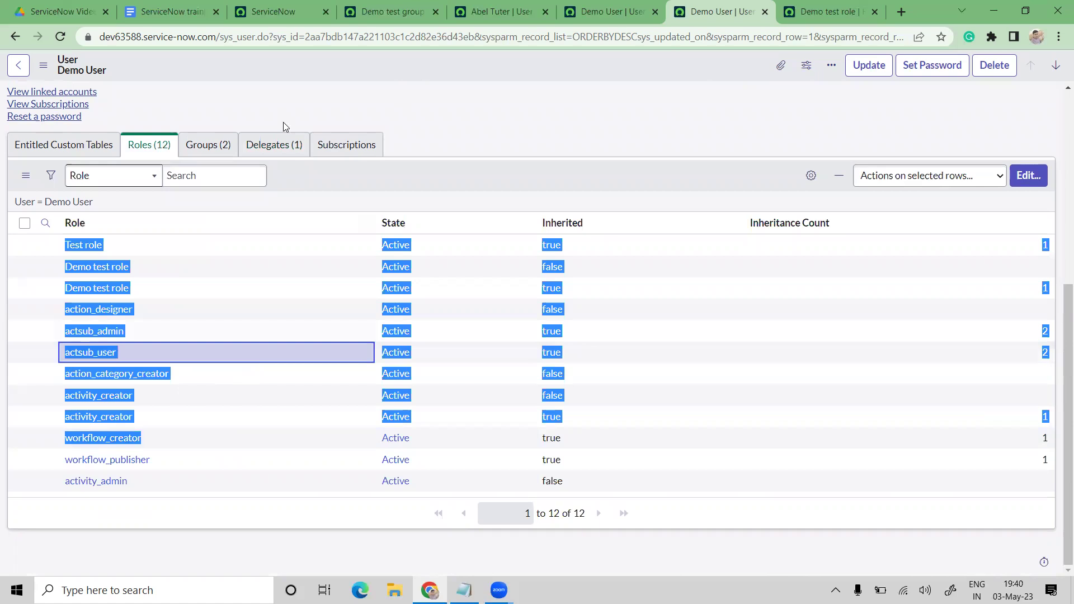
# Inspect the Capacity Mgmt group from Demo User's groups list in a separate tab, and return to the user record
pyautogui.click(189, 150)
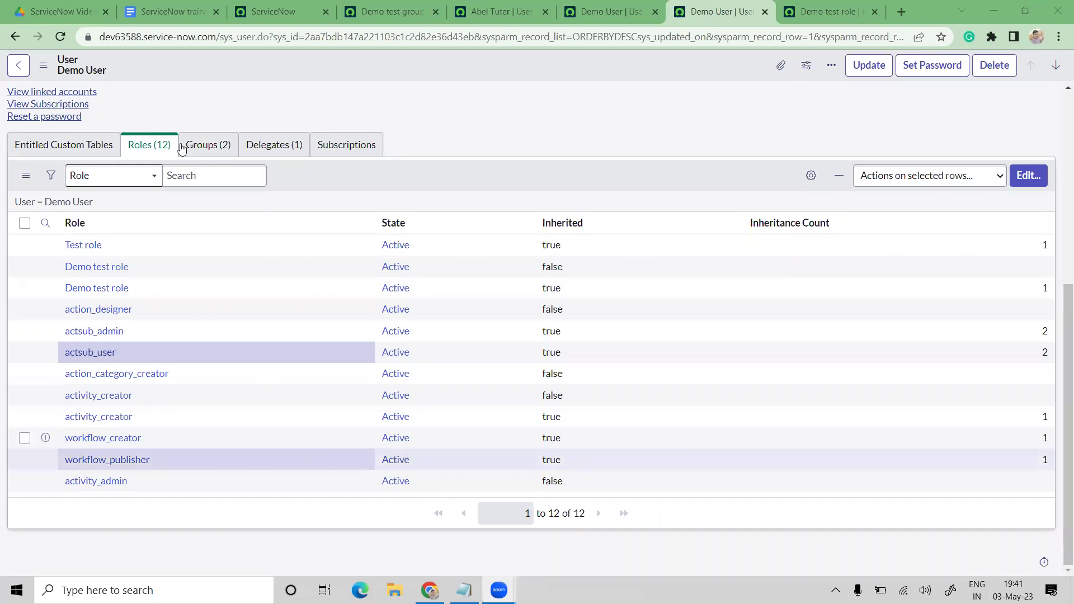
pyautogui.click(208, 145)
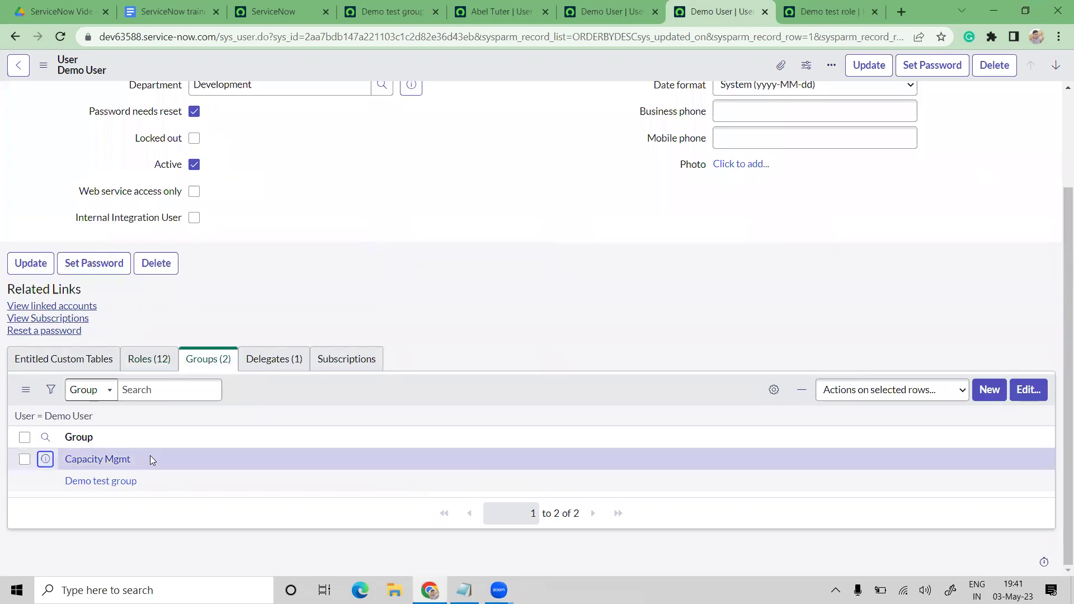
pyautogui.click(105, 463)
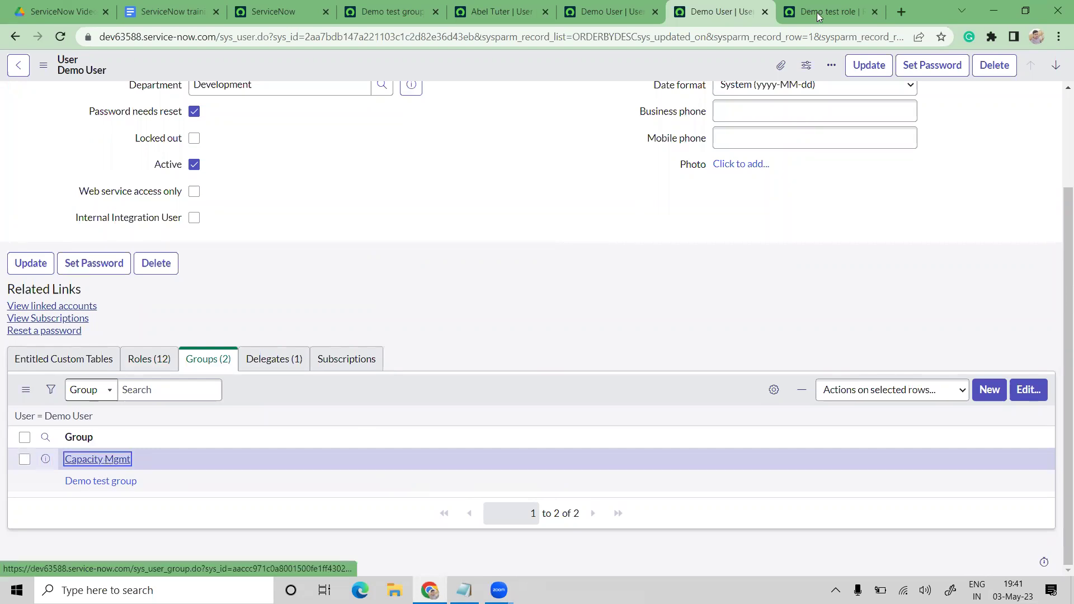
pyautogui.hotkey('ctrl', 'Tab')
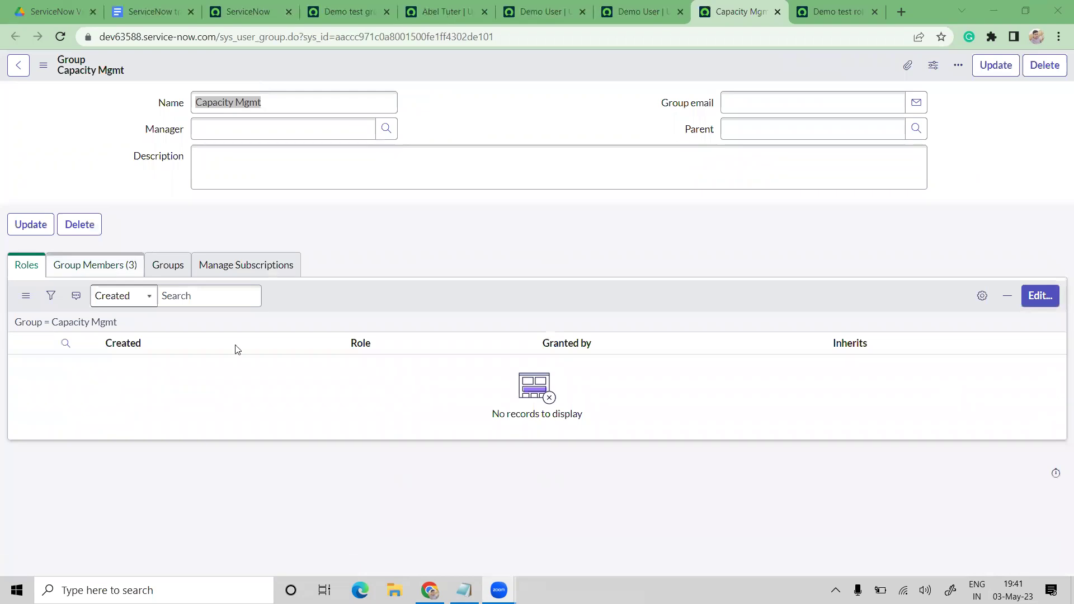
pyautogui.click(649, 11)
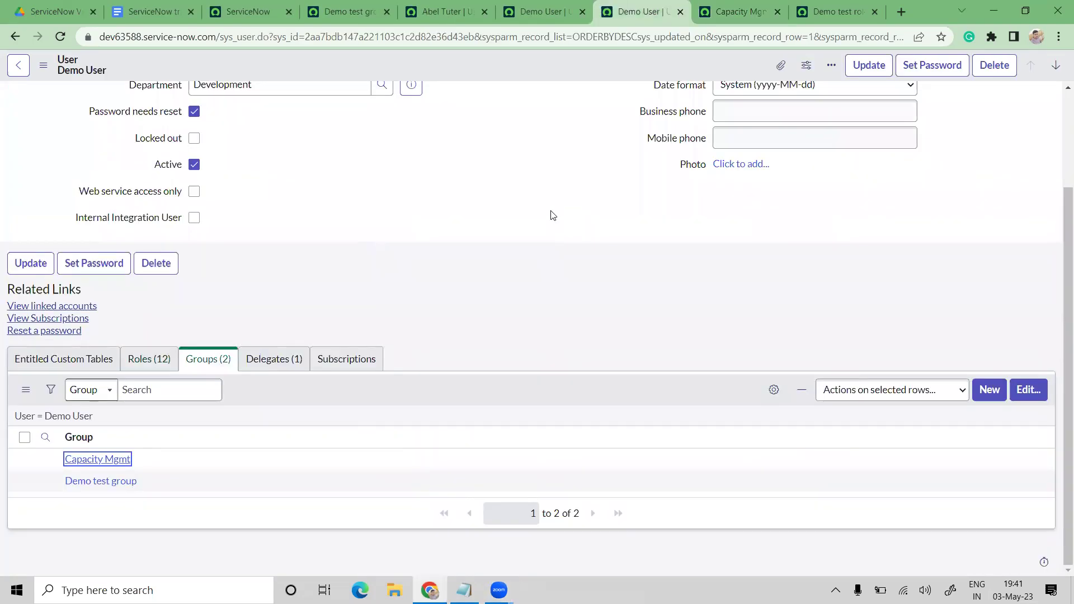
pyautogui.scroll(2, 552, 215)
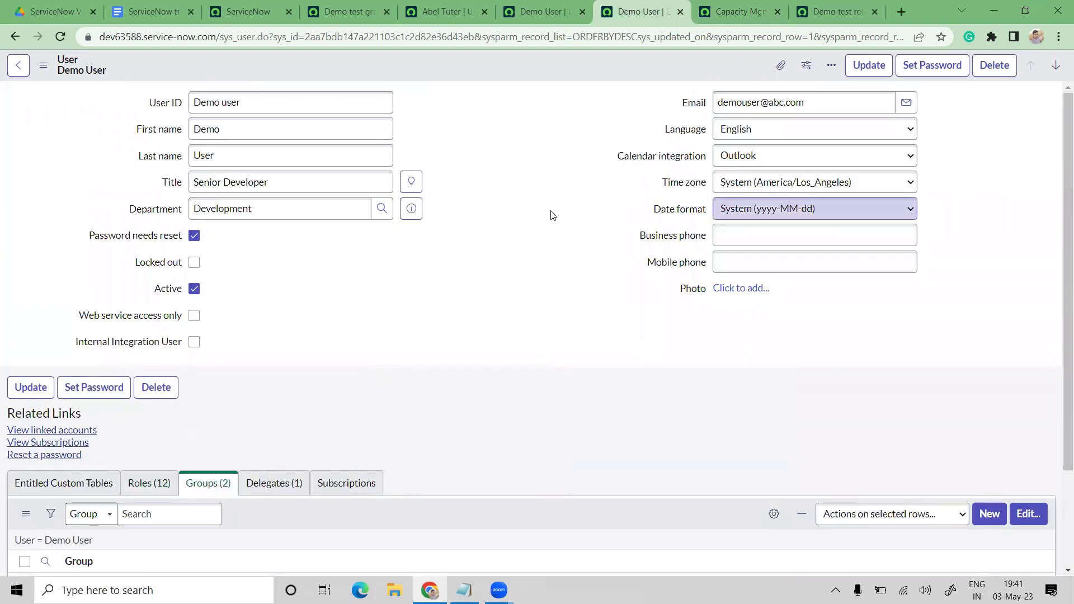